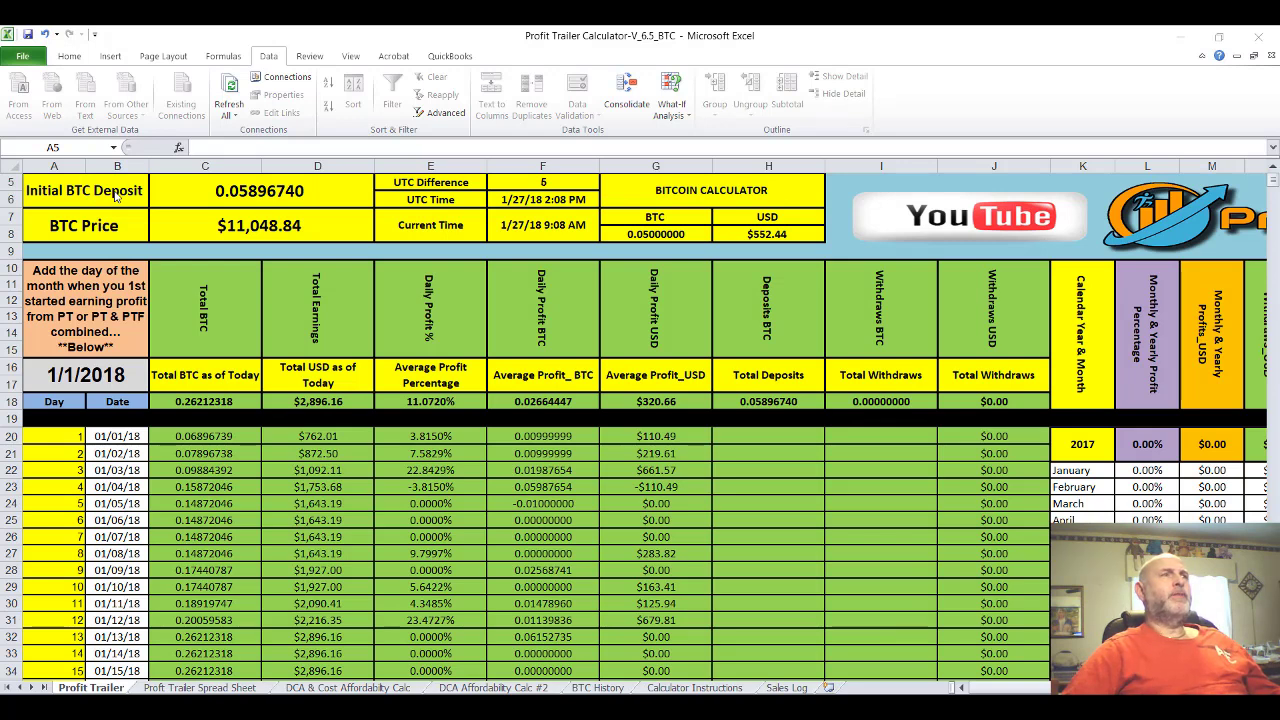
Set the Initial BTC Deposit to 0.25874563.
left_click(194, 189)
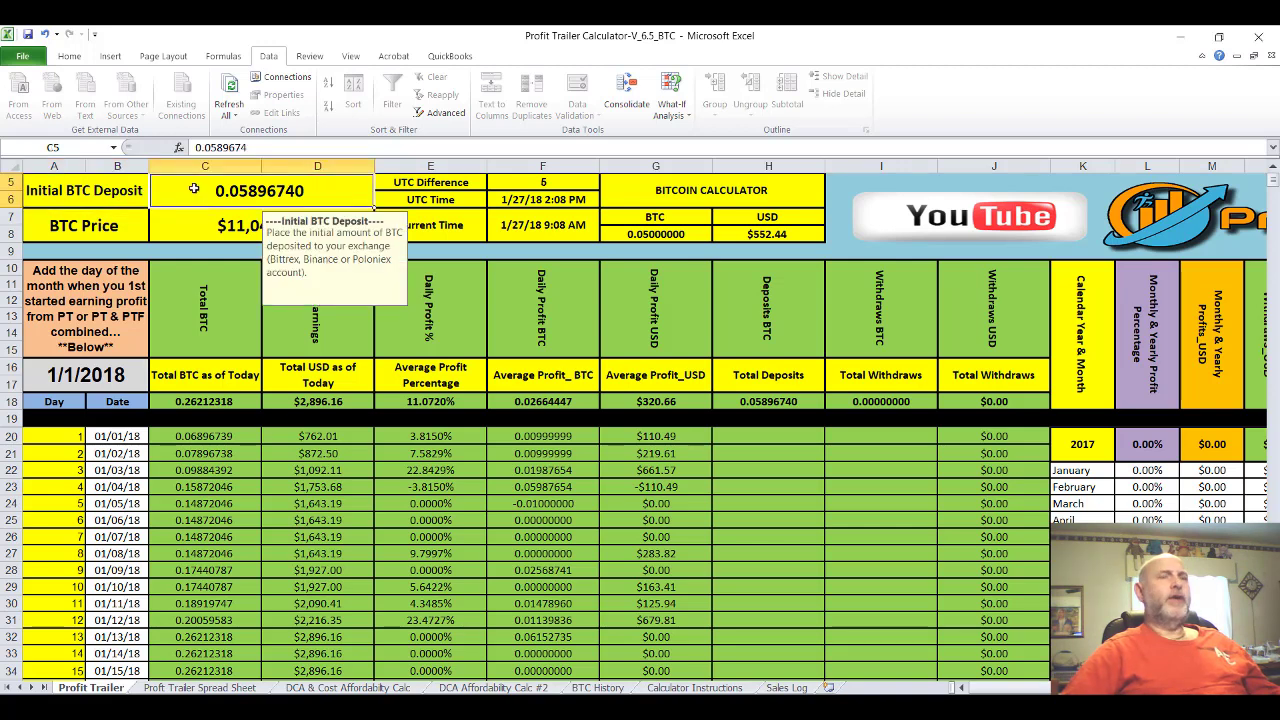
type(".25")
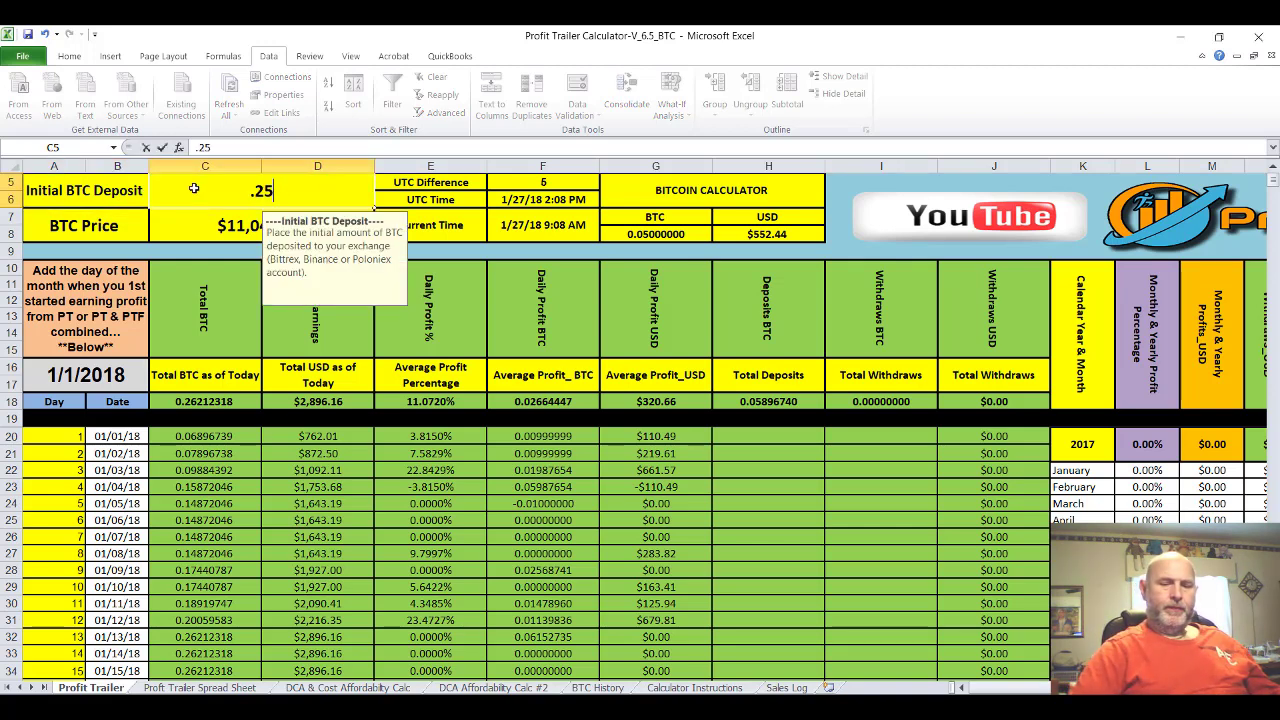
type("874563")
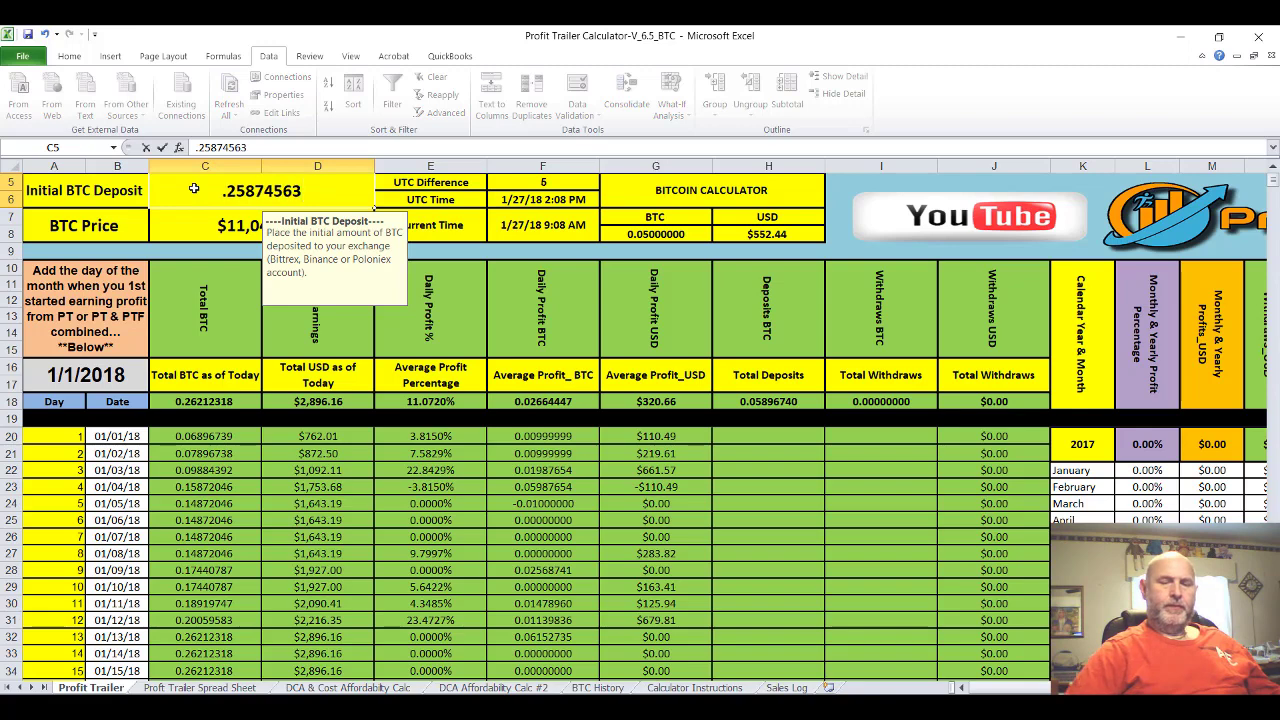
key("Return")
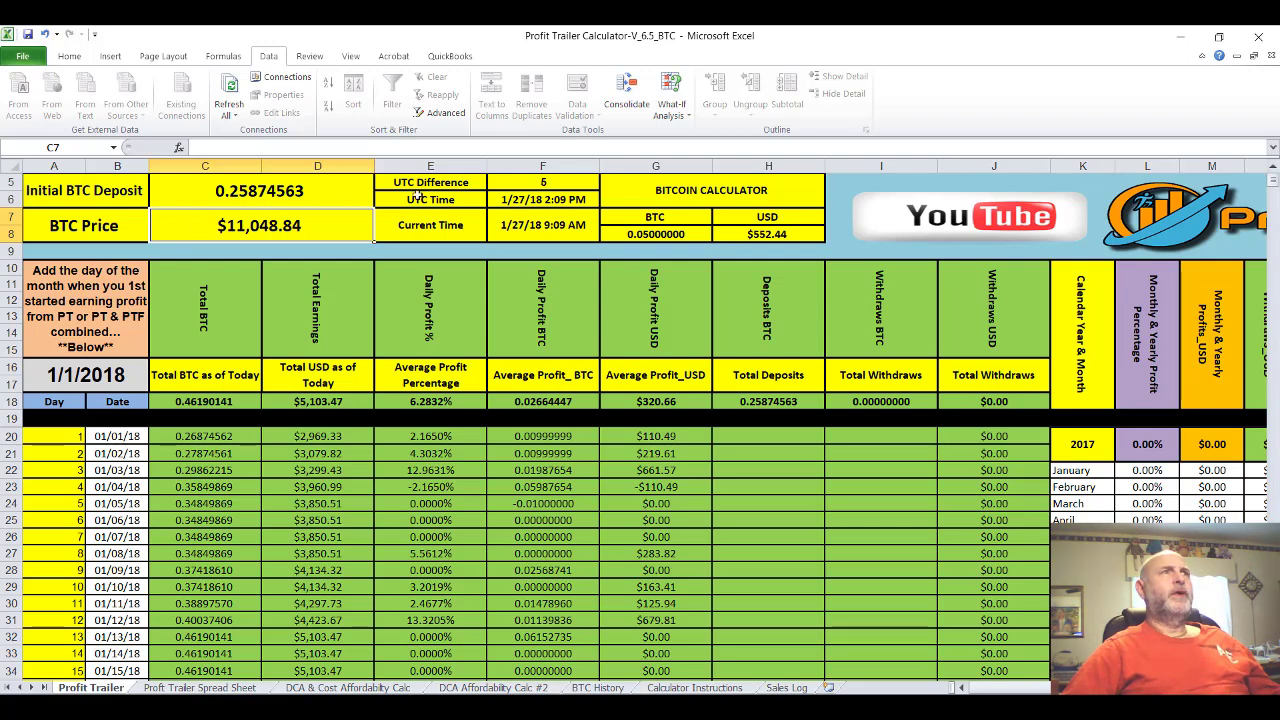
Set the UTC Difference to 8 hours in cell F5.
left_click(561, 182)
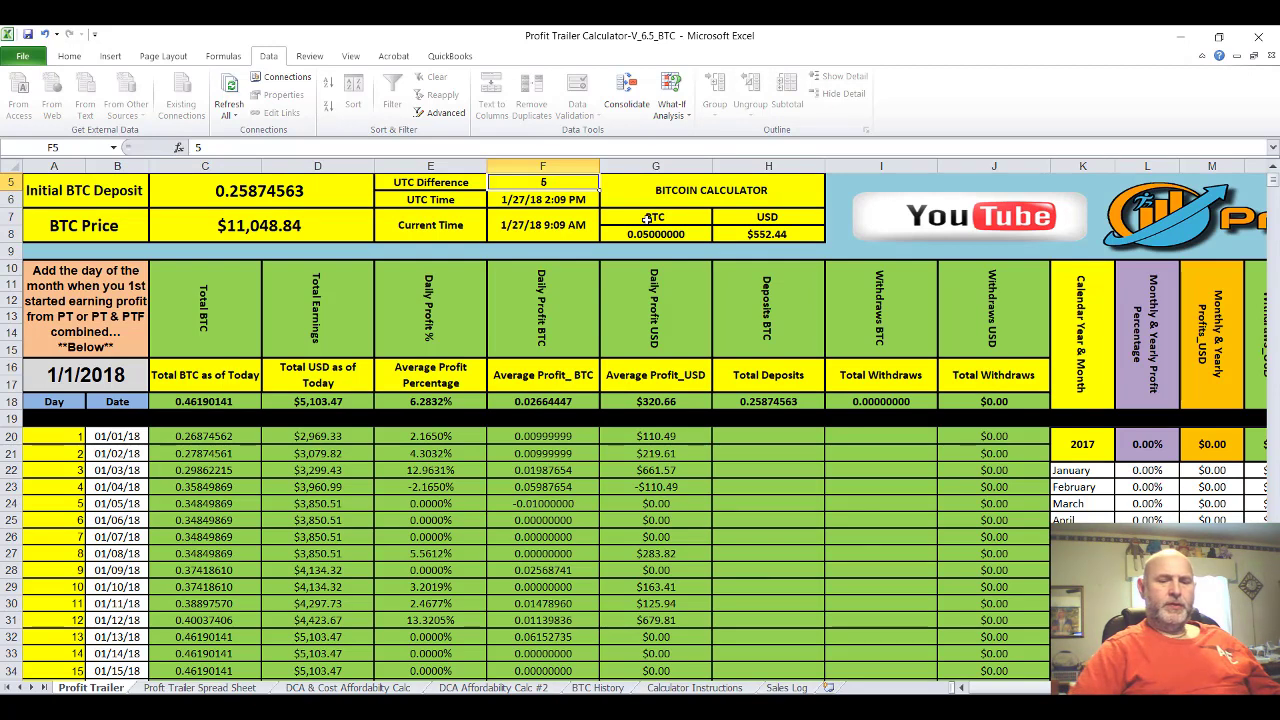
type("8")
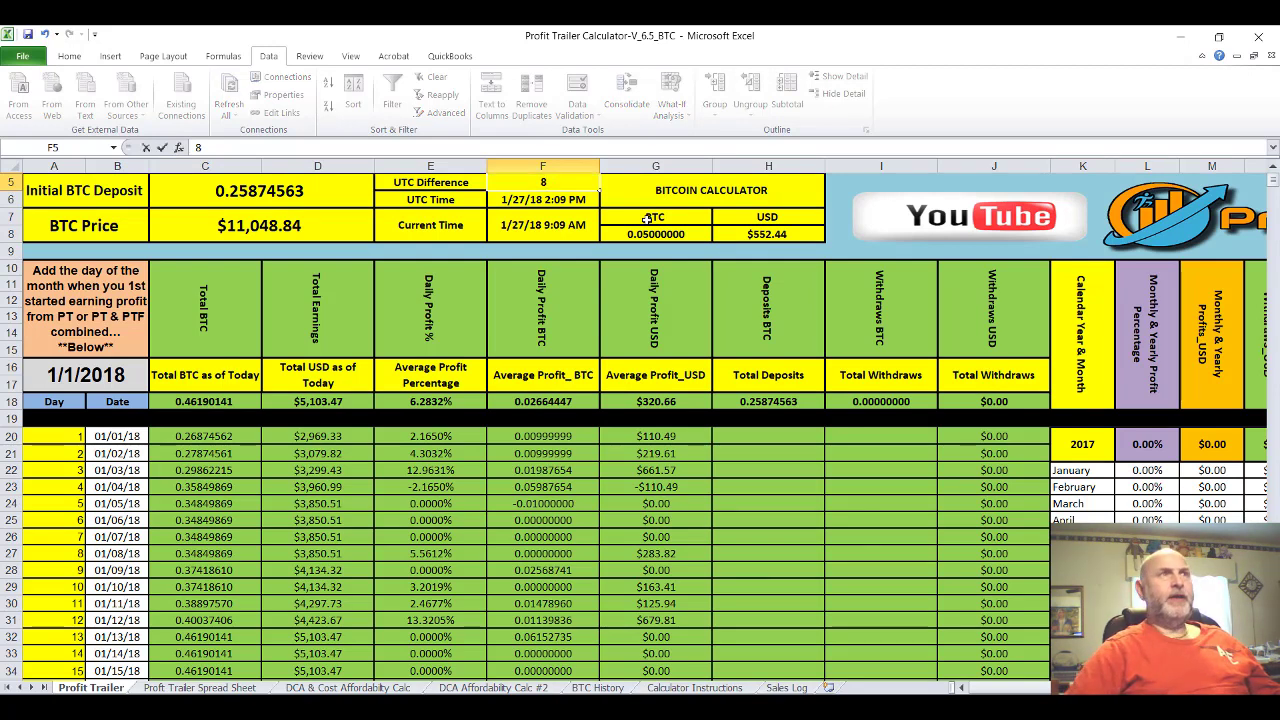
key("Return")
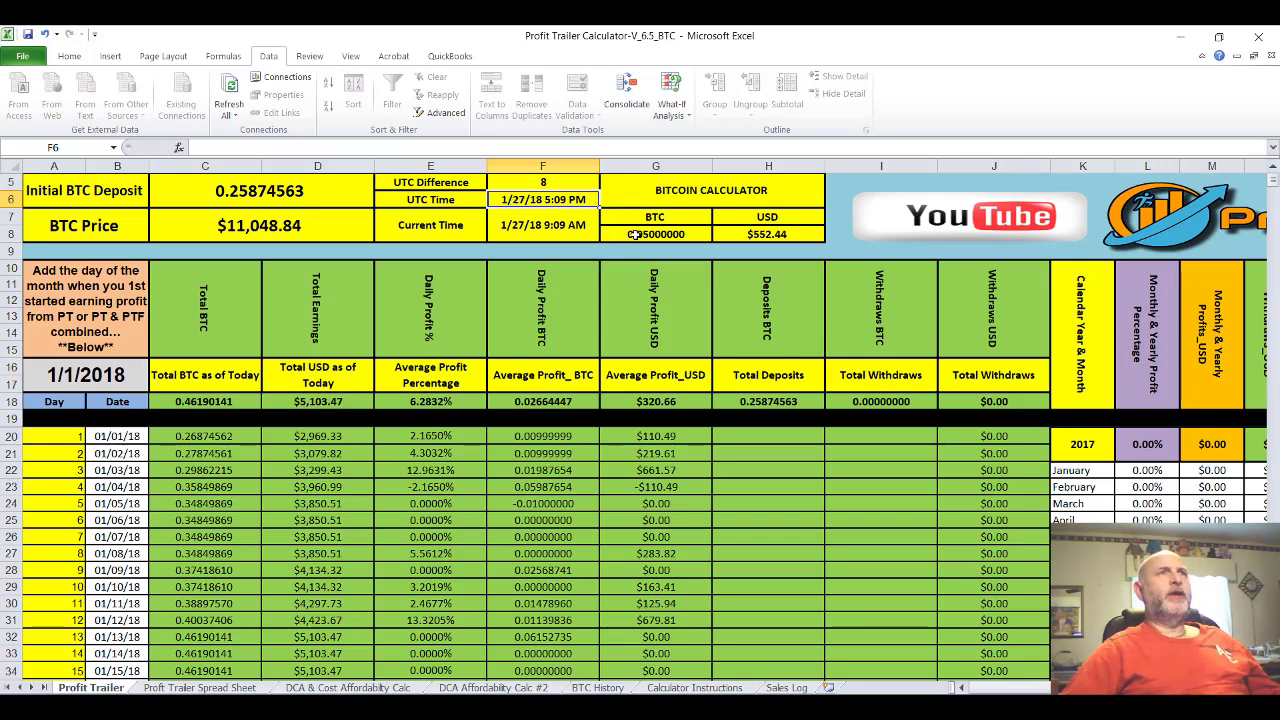
Enter 0.03 as the BTC amount in the Bitcoin Calculator to convert it to USD.
left_click(632, 234)
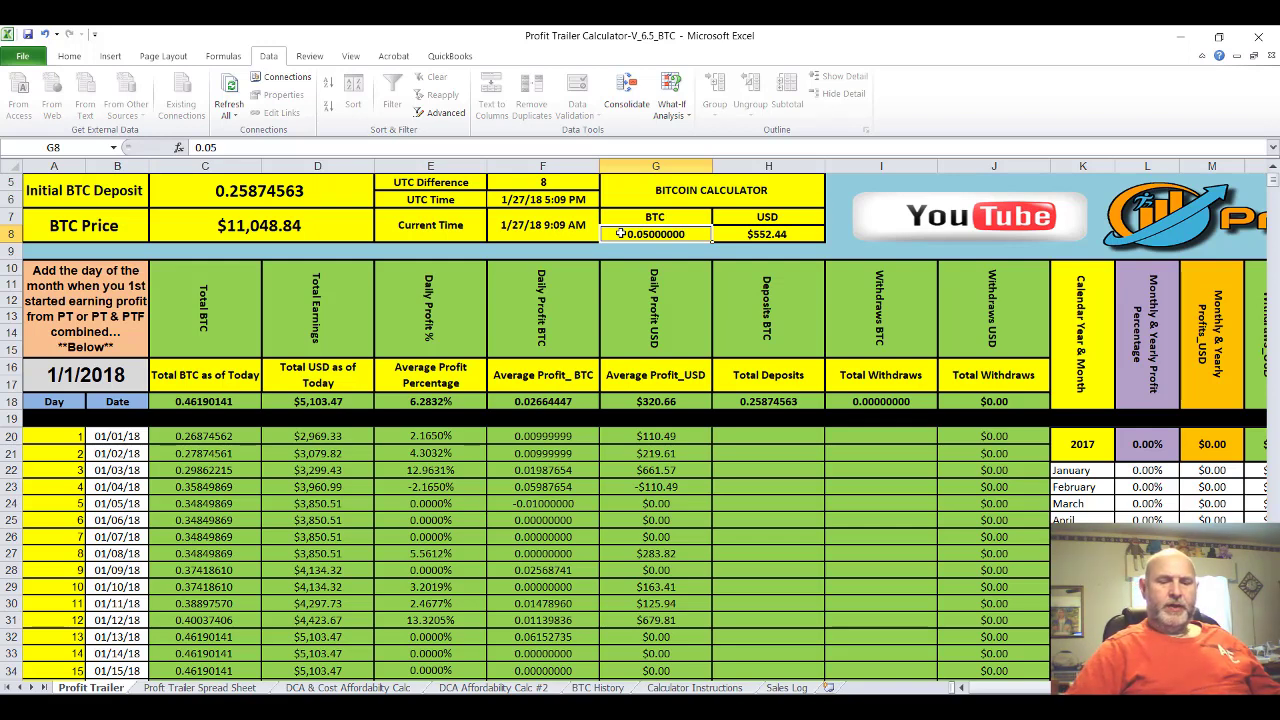
type(".354")
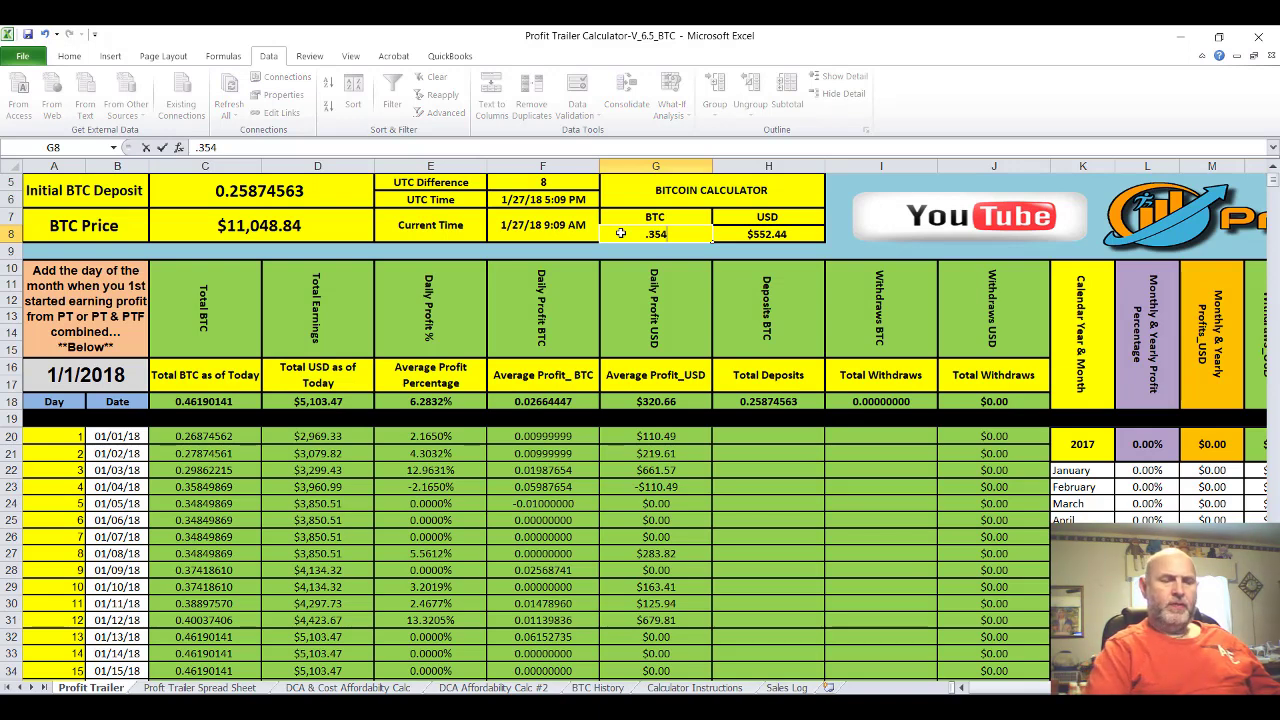
key("BackSpace")
key("BackSpace")
key("BackSpace")
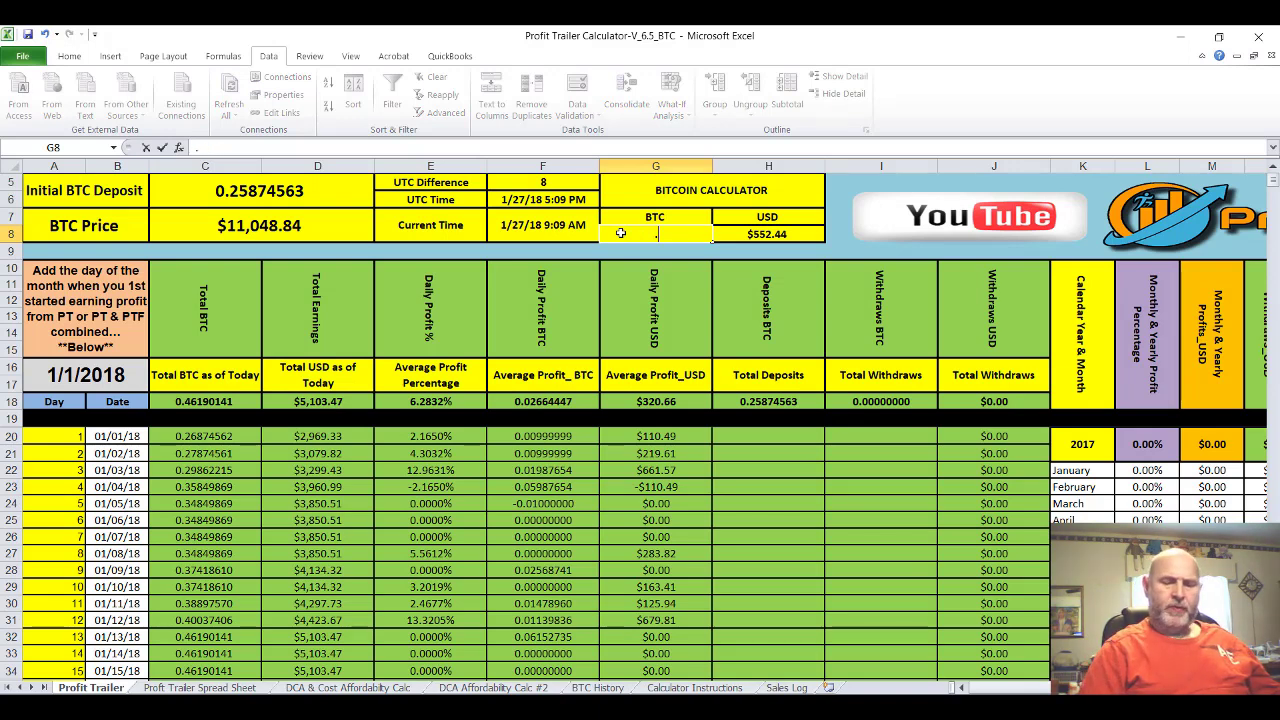
type("03")
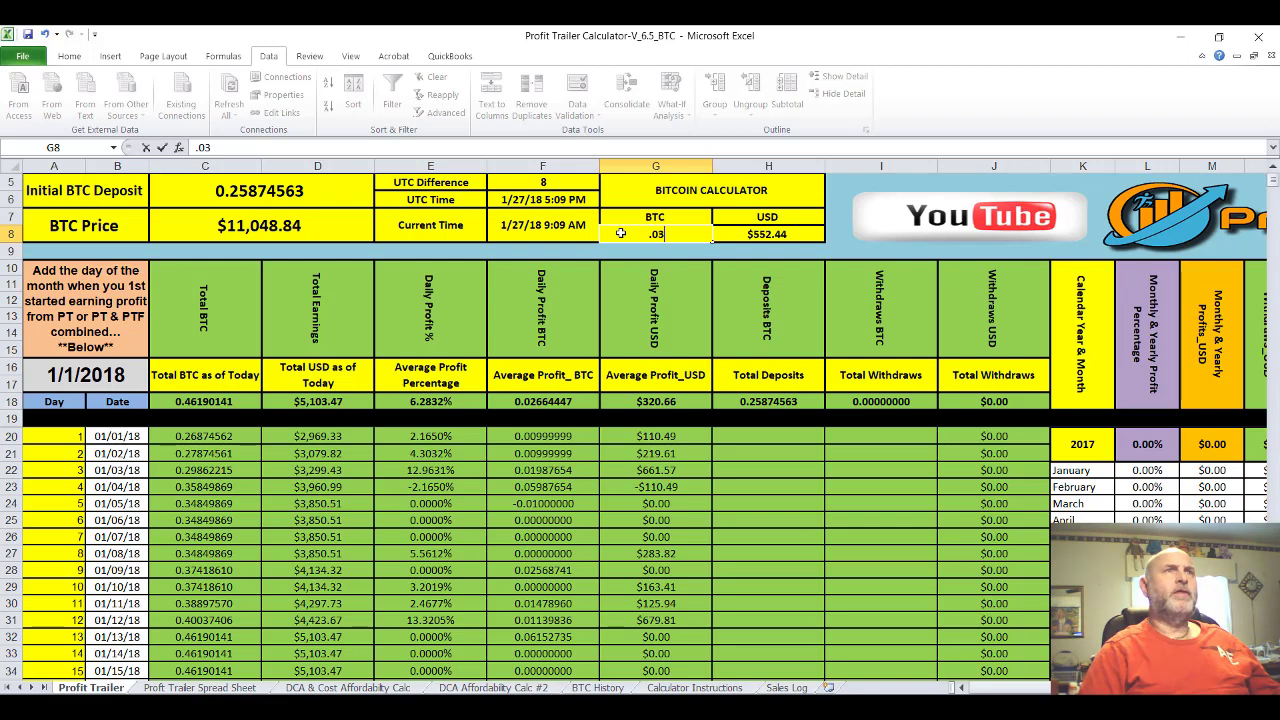
key("Return")
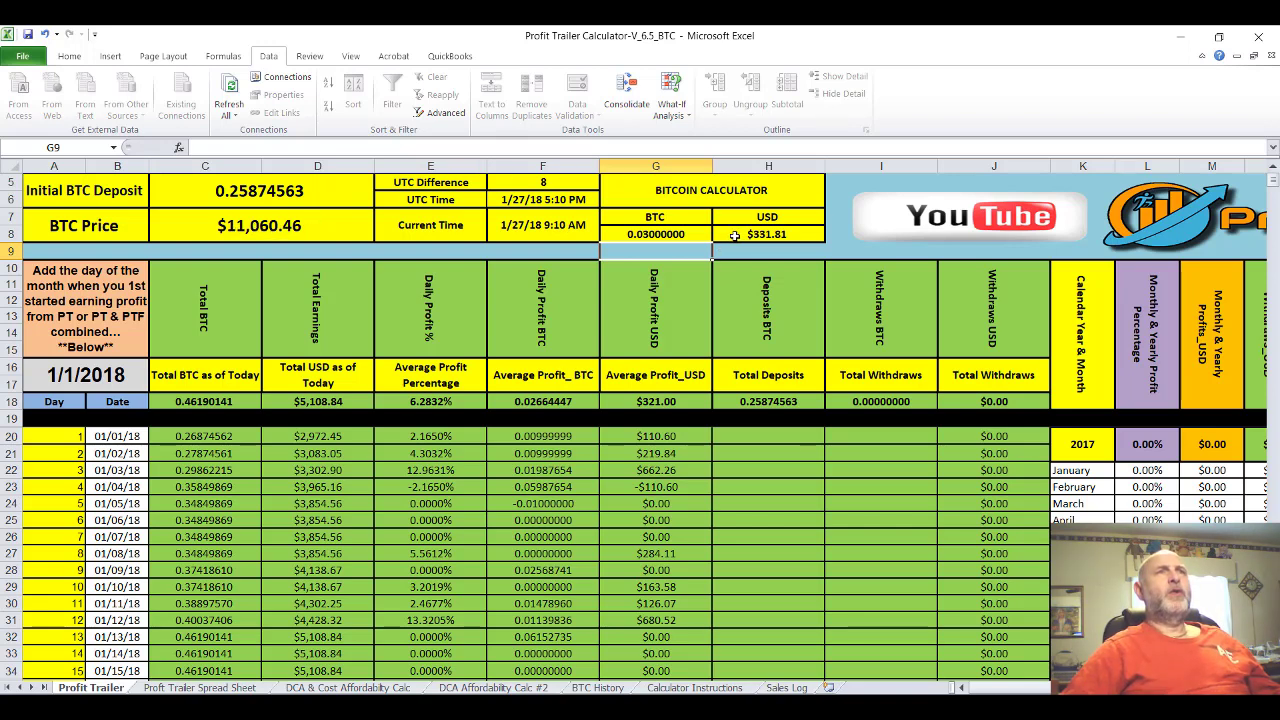
Set the profit start date below the start-day instructions to 1/27/2017.
left_click(72, 373)
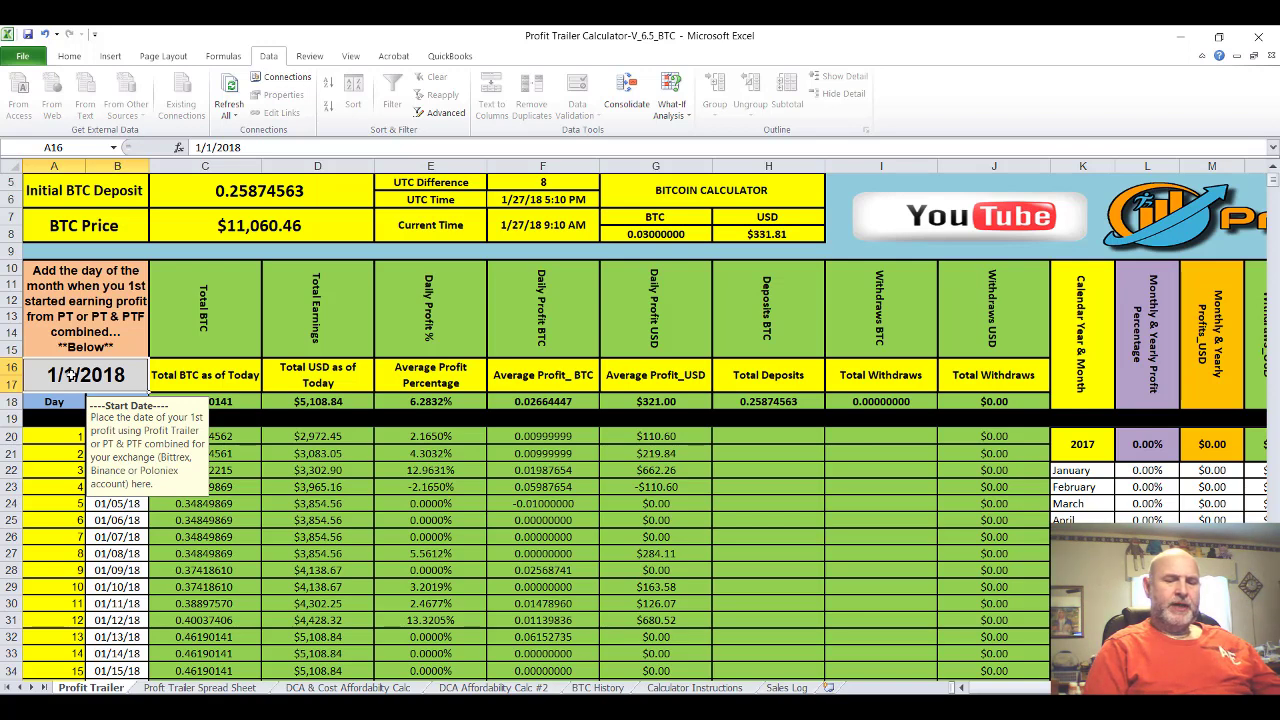
type("1/2")
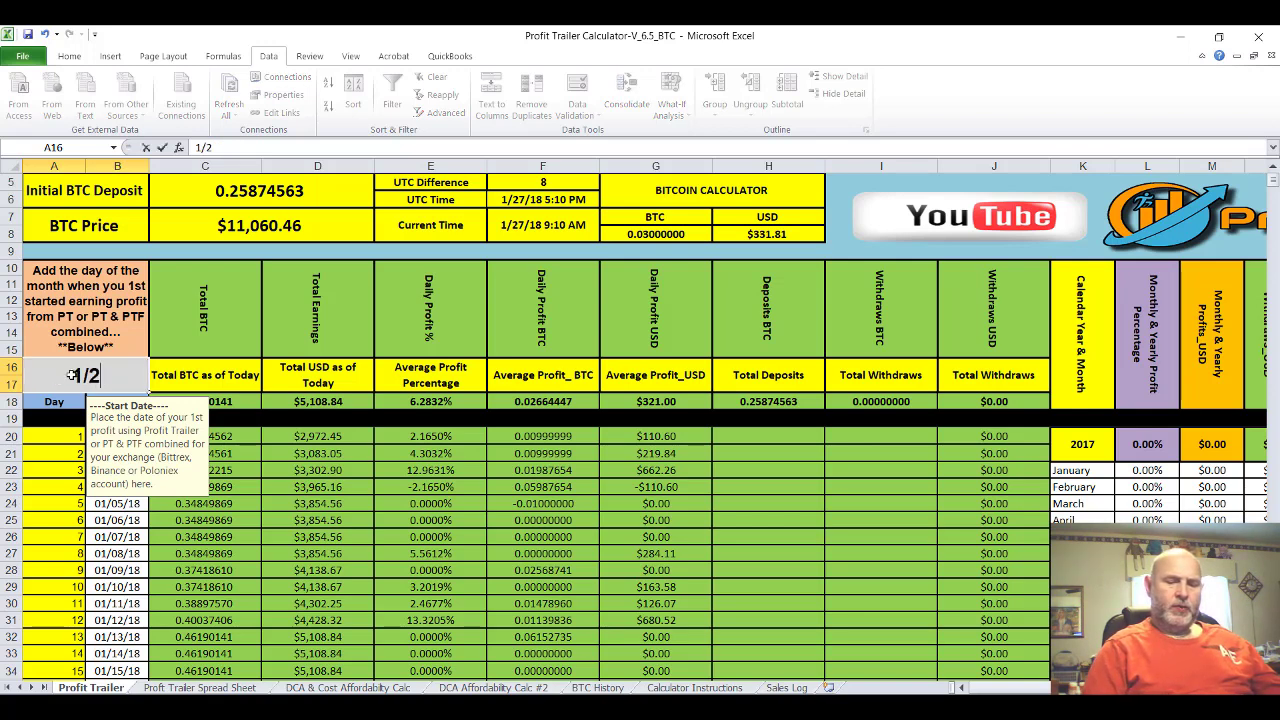
type("7/20")
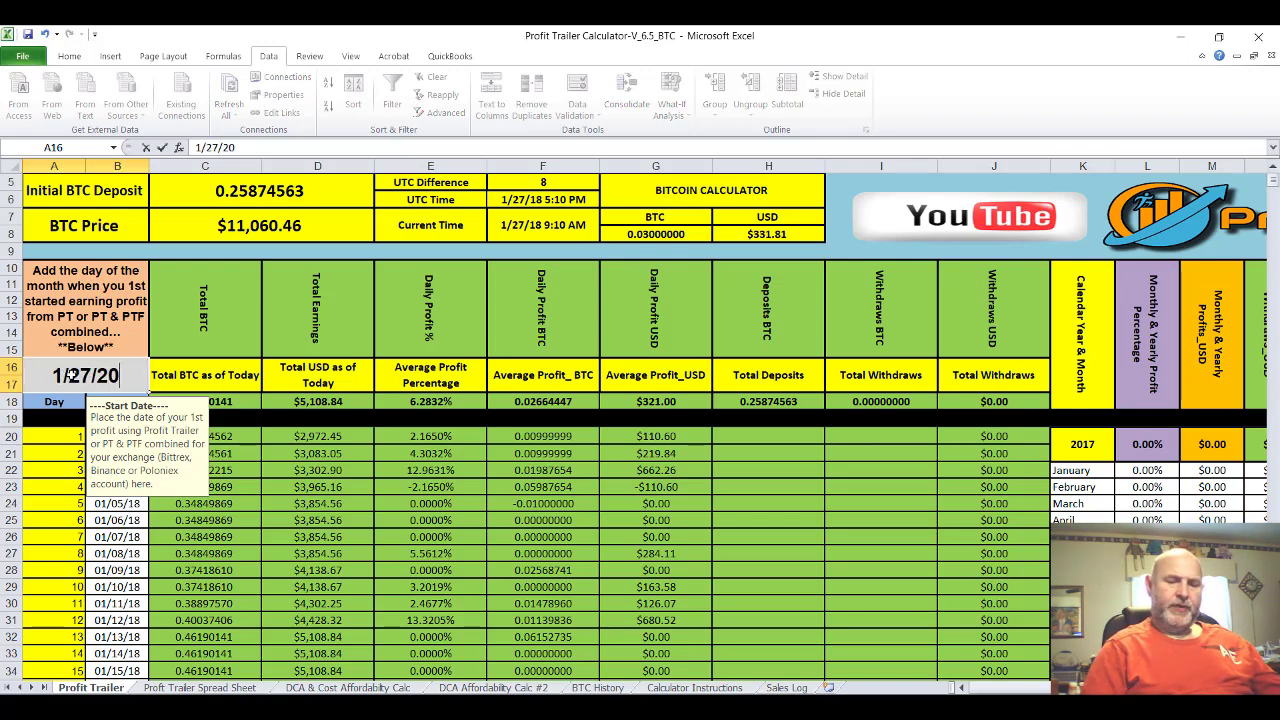
type("17")
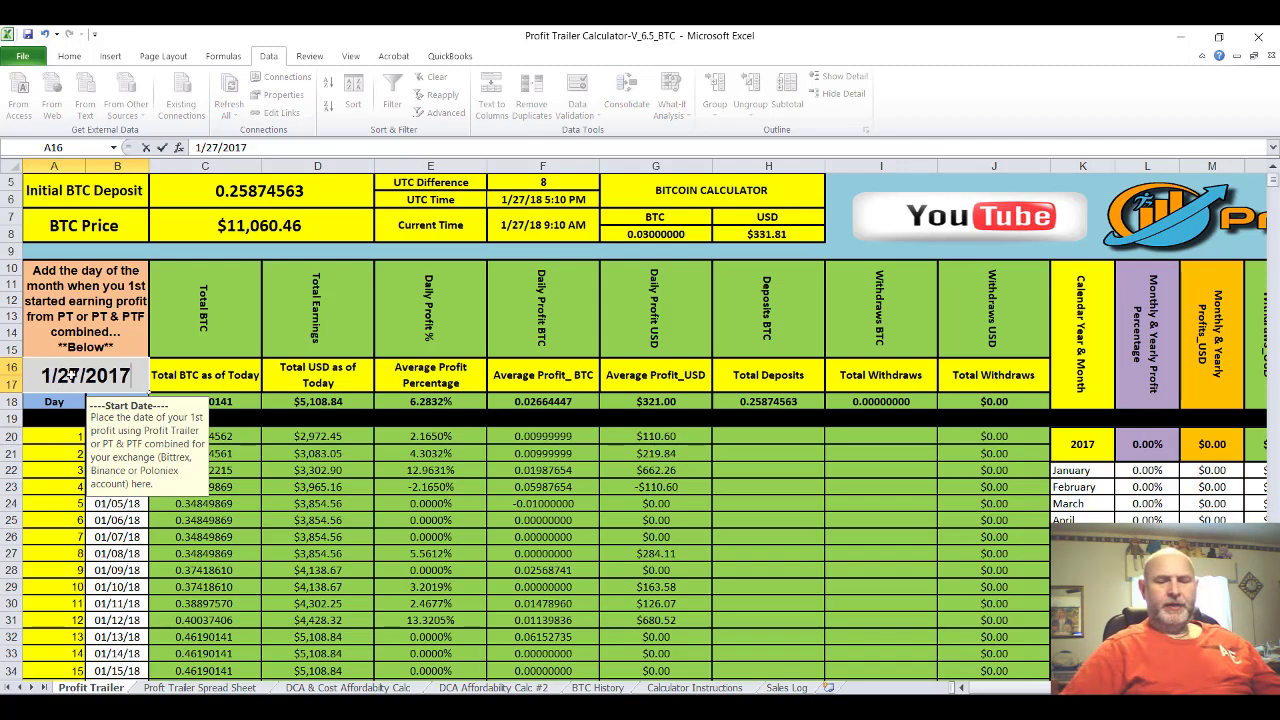
key("Return")
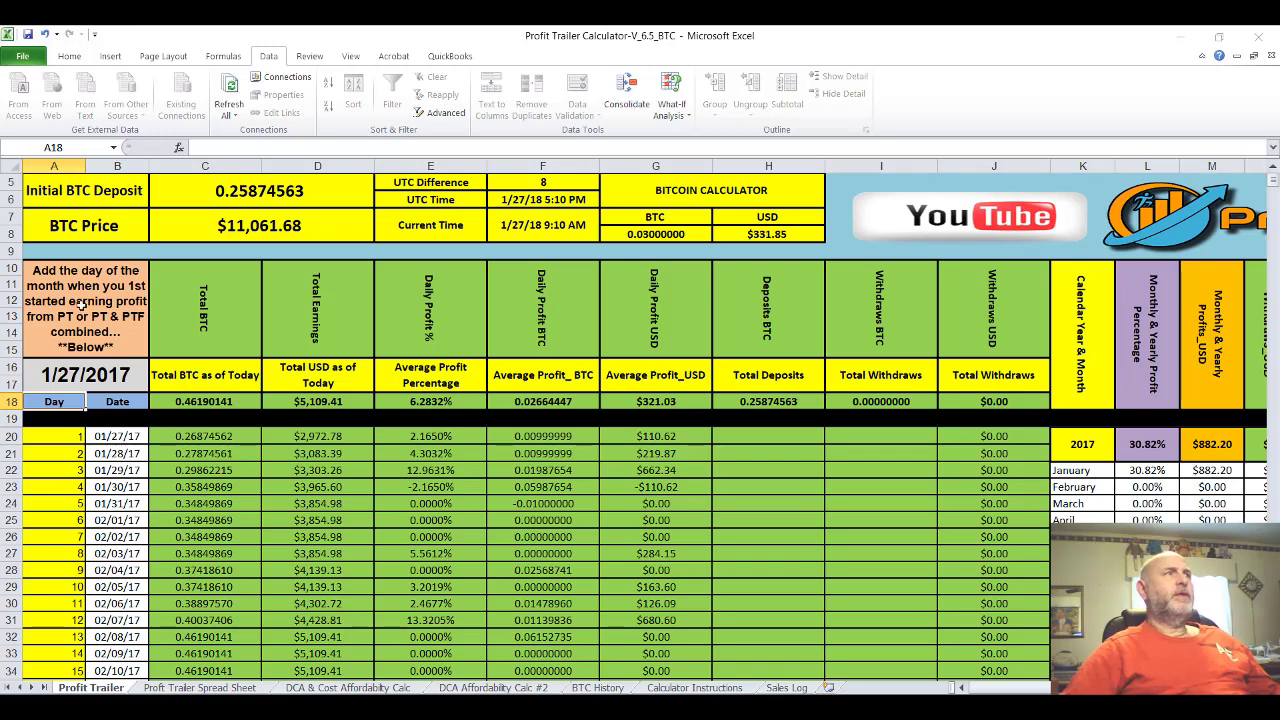
Read the help notes of the column headings from Total BTC through Calendar Year & Month.
left_click(175, 317)
left_click(344, 327)
left_click(410, 320)
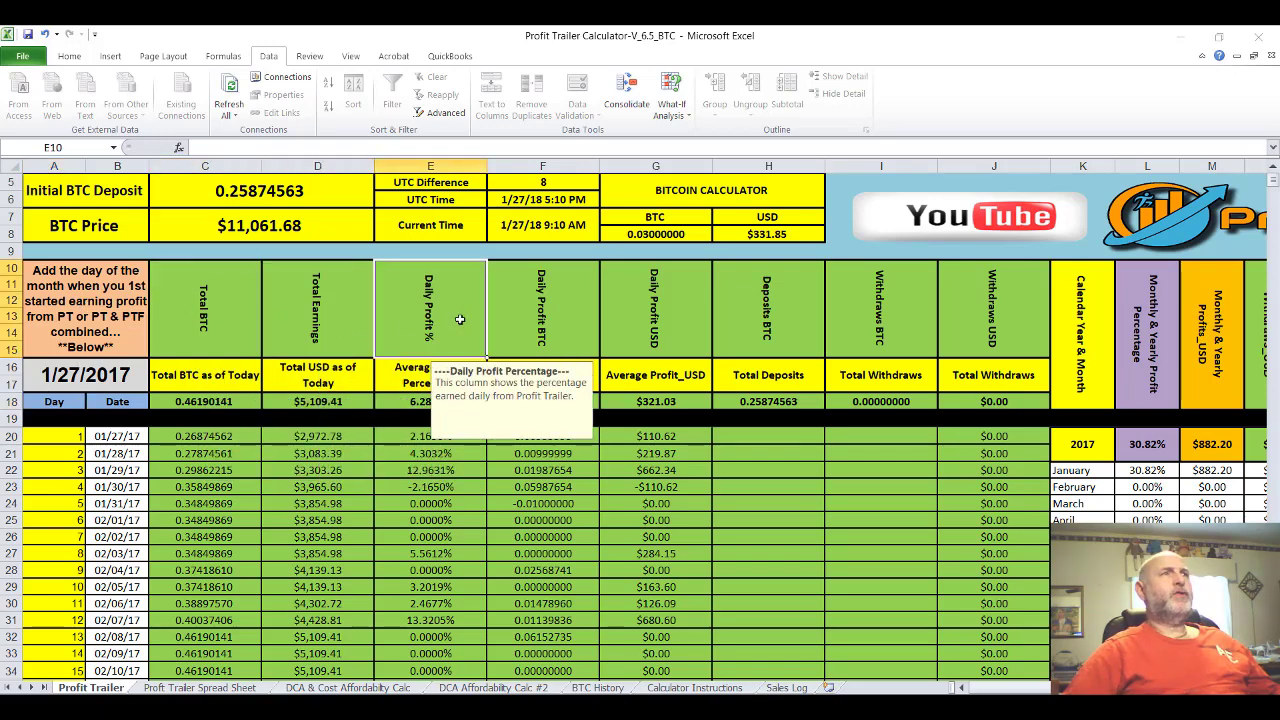
left_click(532, 322)
left_click(635, 320)
left_click(740, 322)
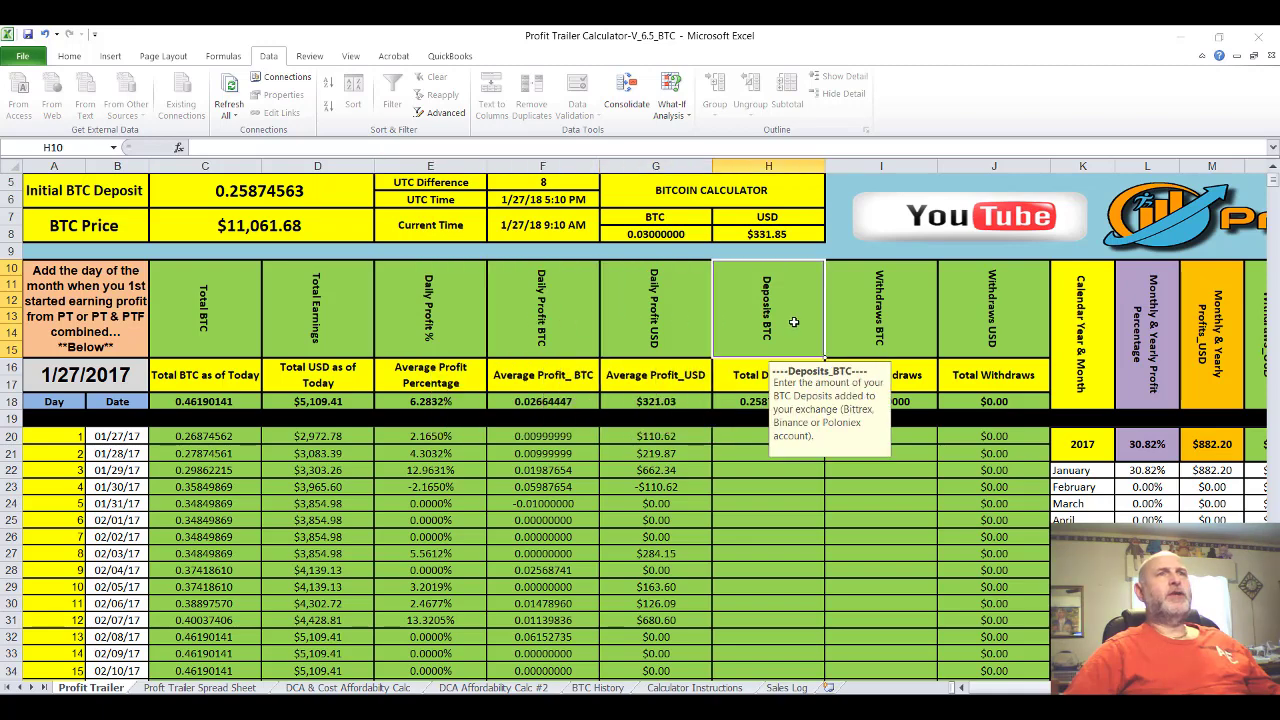
left_click(880, 325)
left_click(966, 326)
left_click(1083, 330)
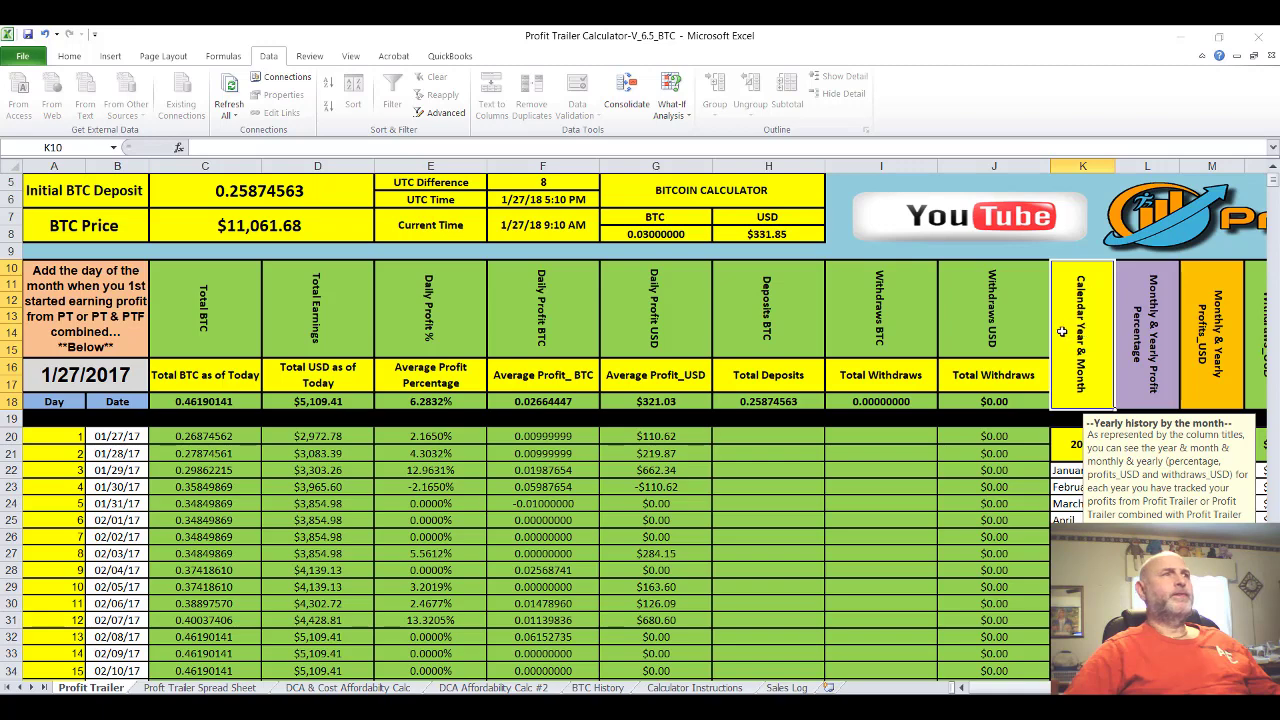
Read the help notes of the summary headings from Total BTC as of Today through the USD Total Withdraws.
left_click(175, 376)
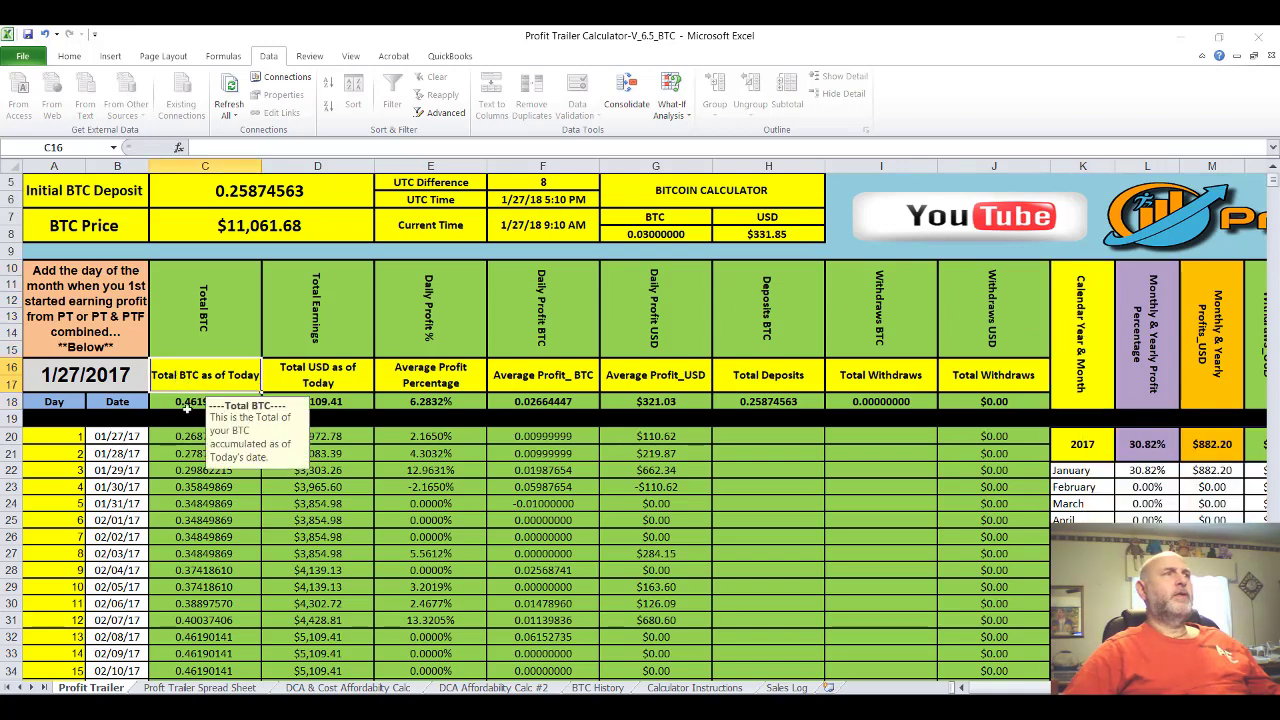
left_click(320, 380)
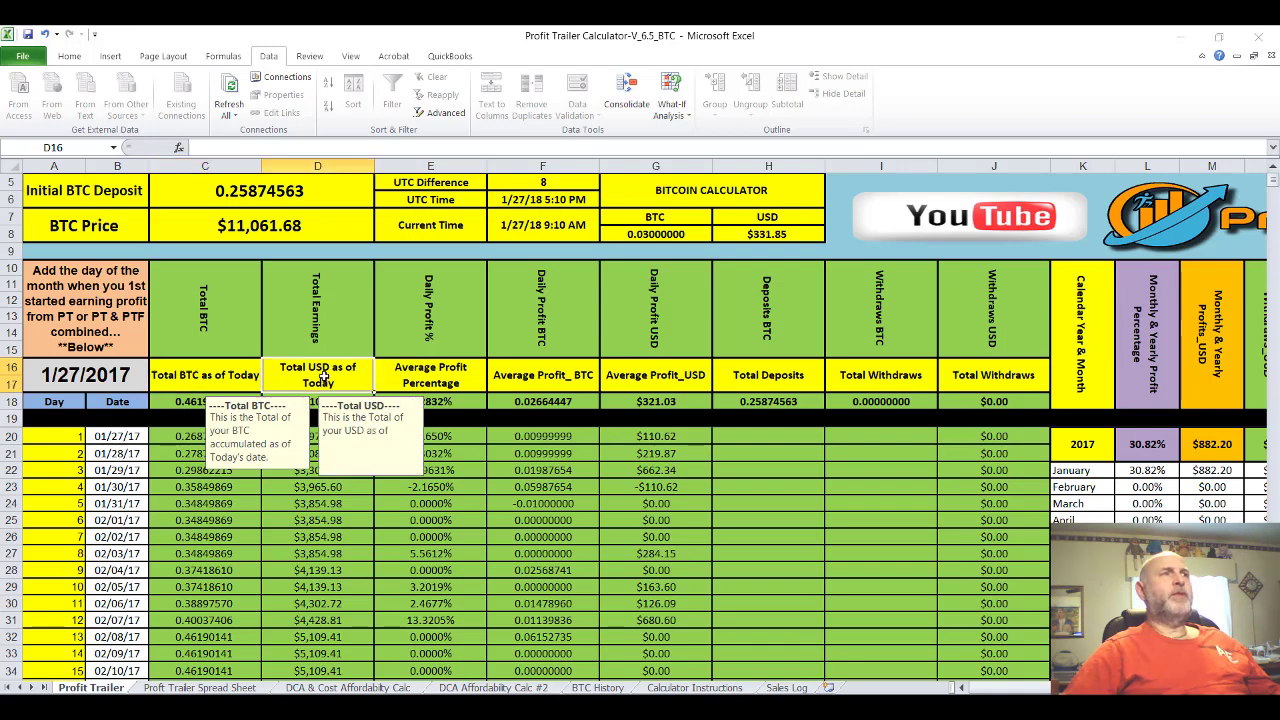
left_click(416, 372)
left_click(520, 371)
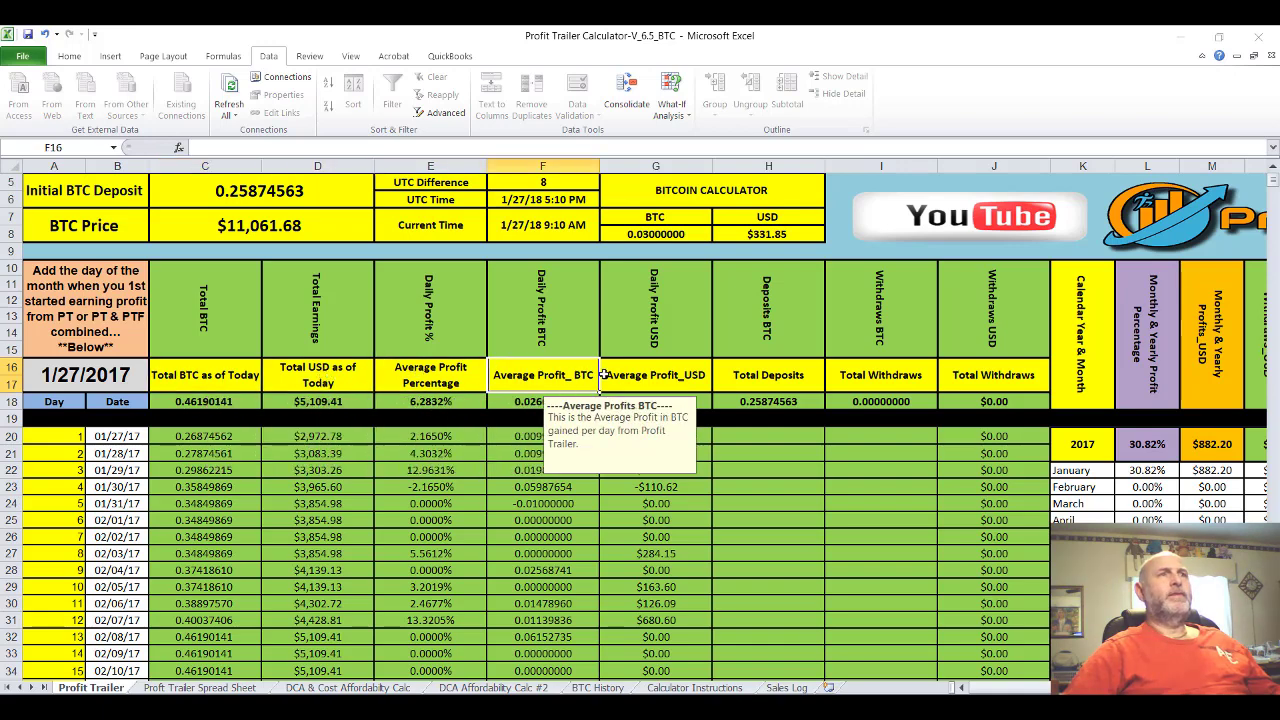
left_click(634, 376)
left_click(742, 383)
left_click(875, 380)
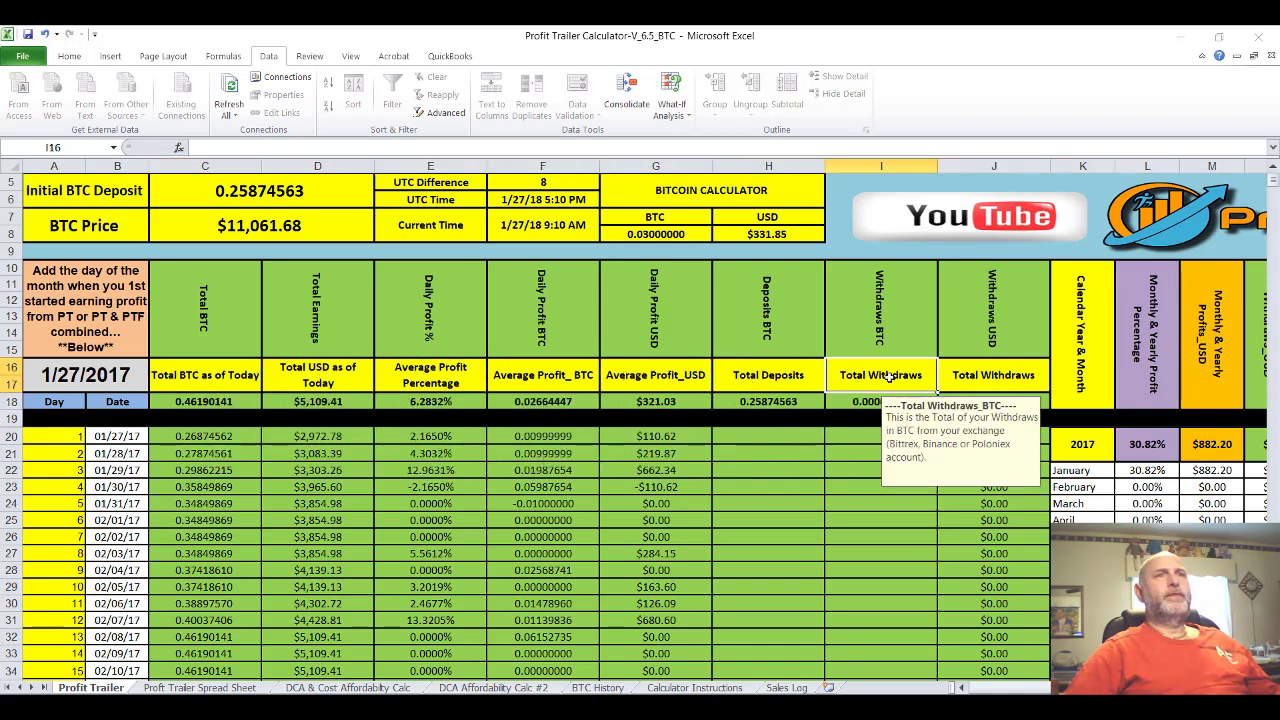
left_click(972, 375)
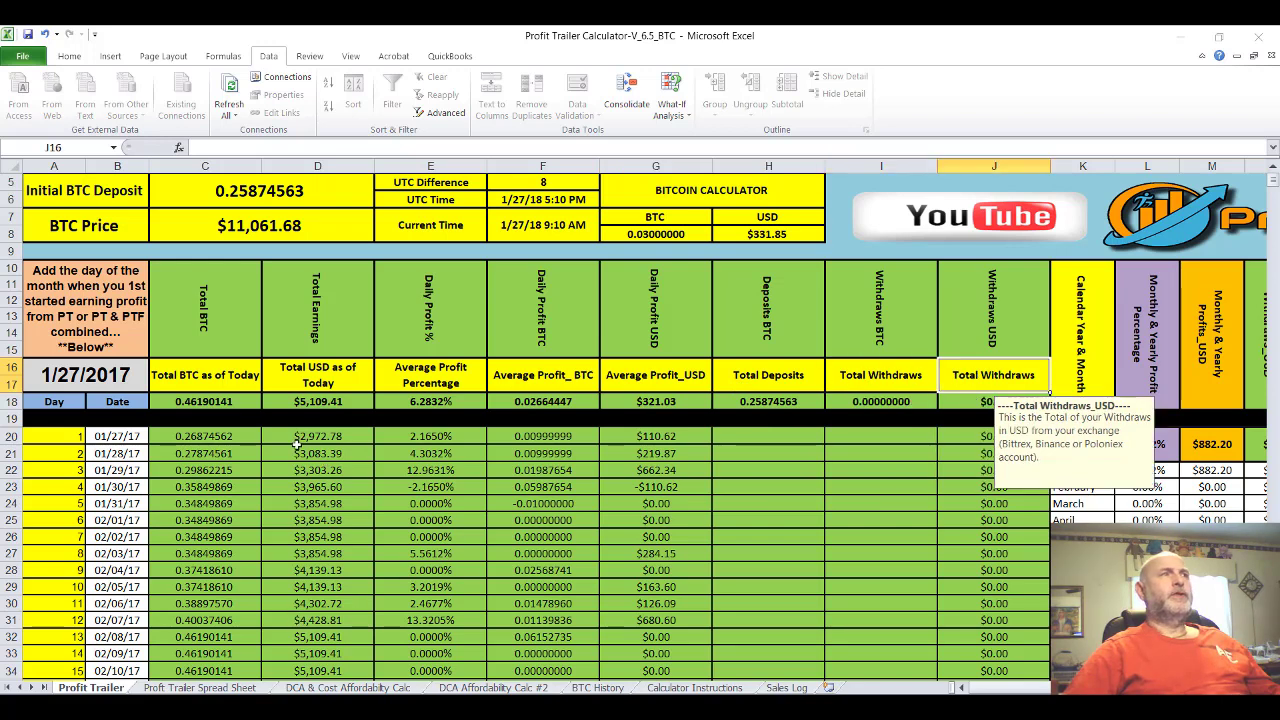
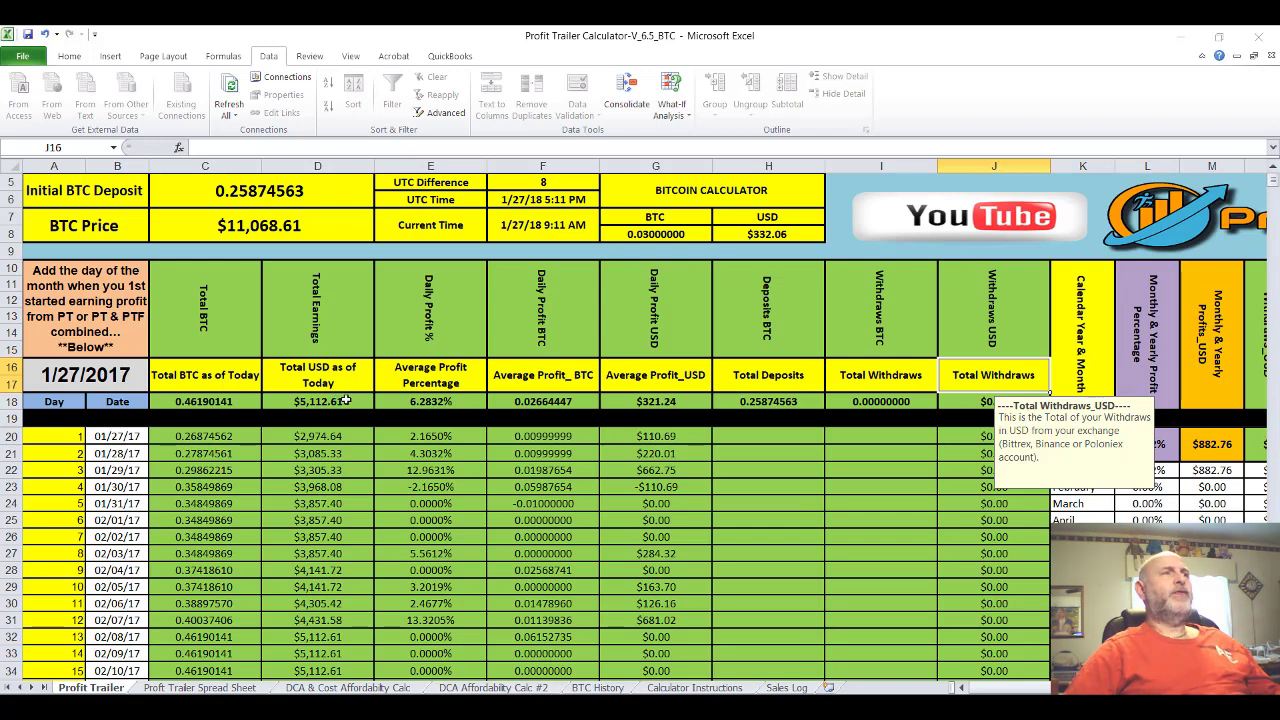
Try to clear the BTC Price cell, and dismiss the resulting message.
left_click(298, 234)
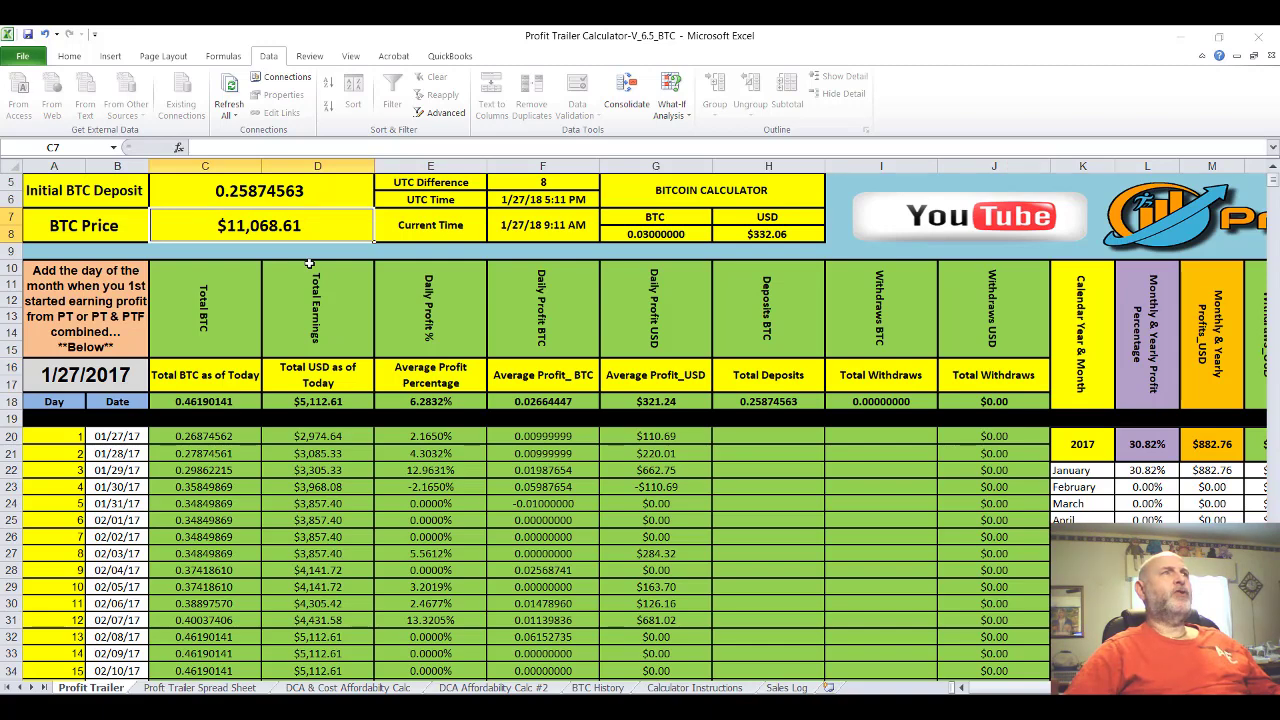
key("Delete")
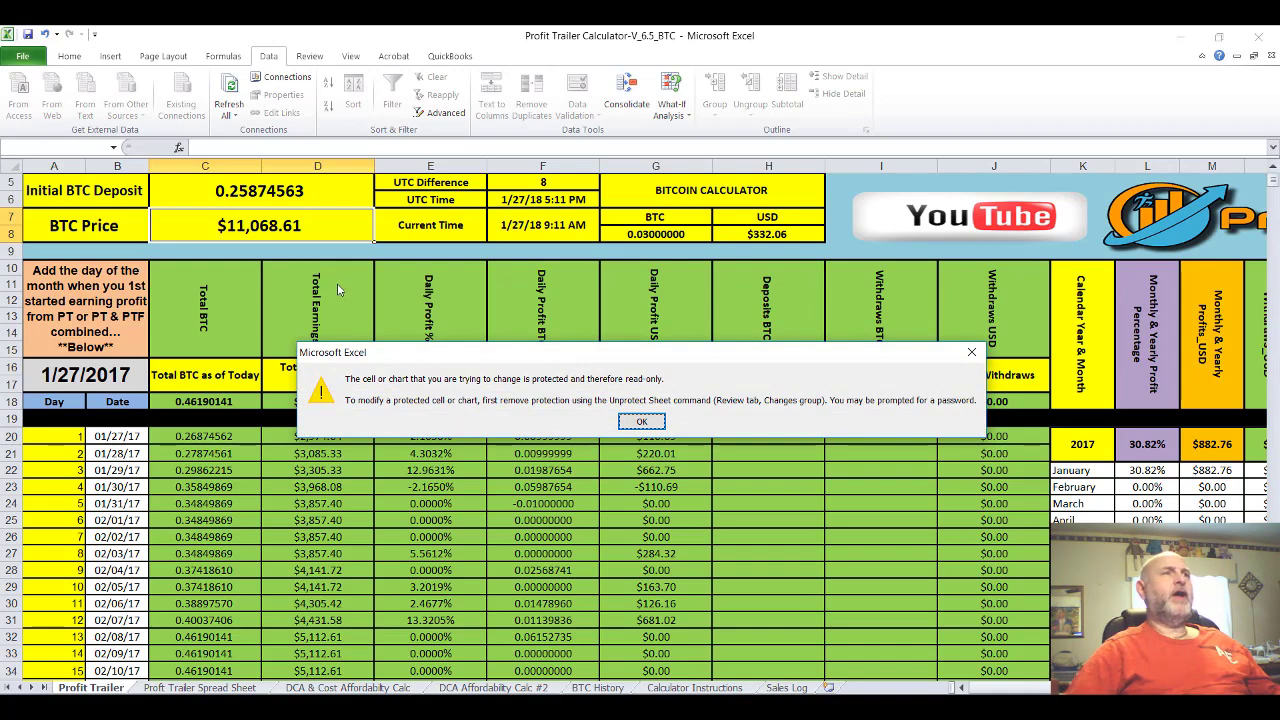
left_click(641, 422)
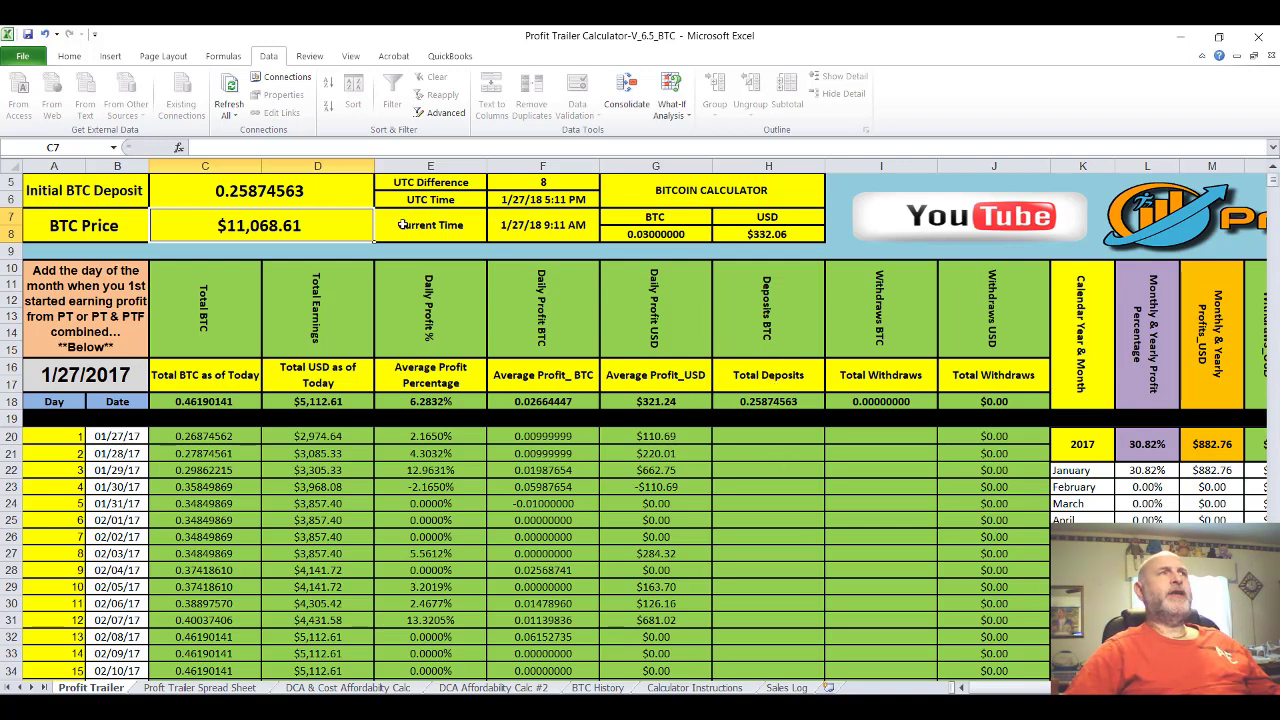
Review the Initial BTC Deposit cell and look through the daily rows of the Deposits BTC column.
left_click(334, 196)
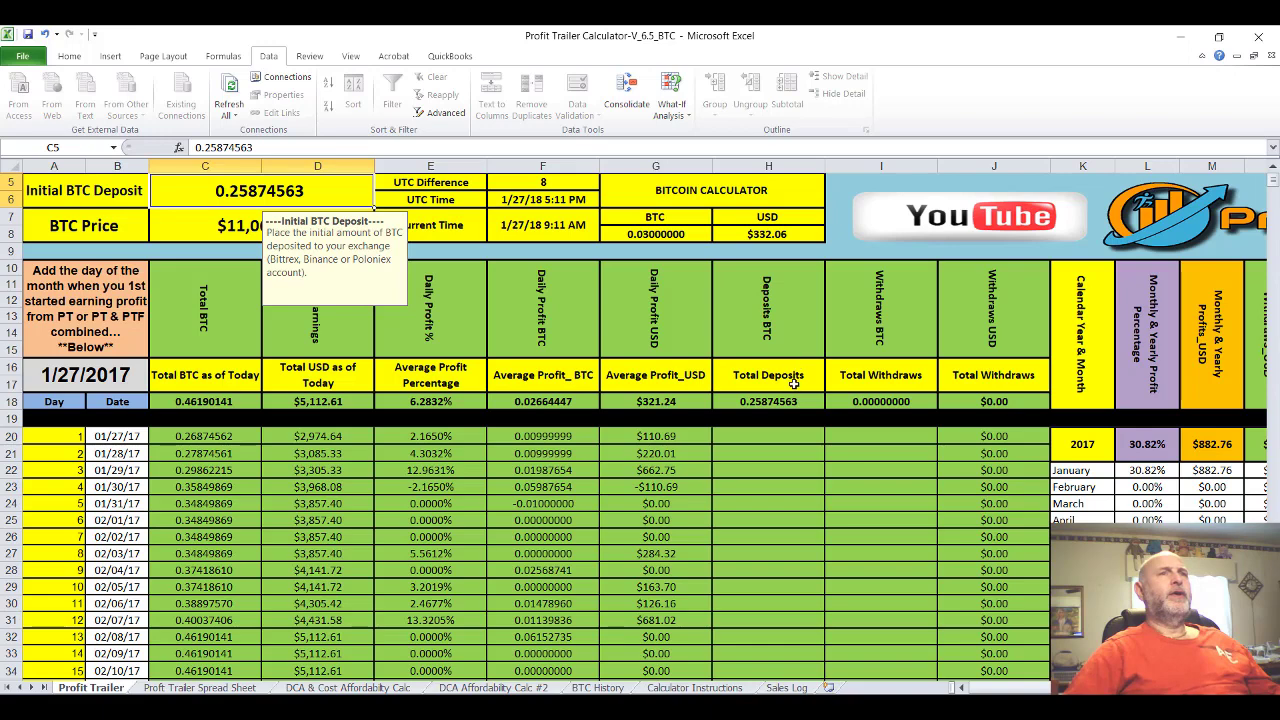
left_click(770, 451)
scroll(766, 458, "down", 11)
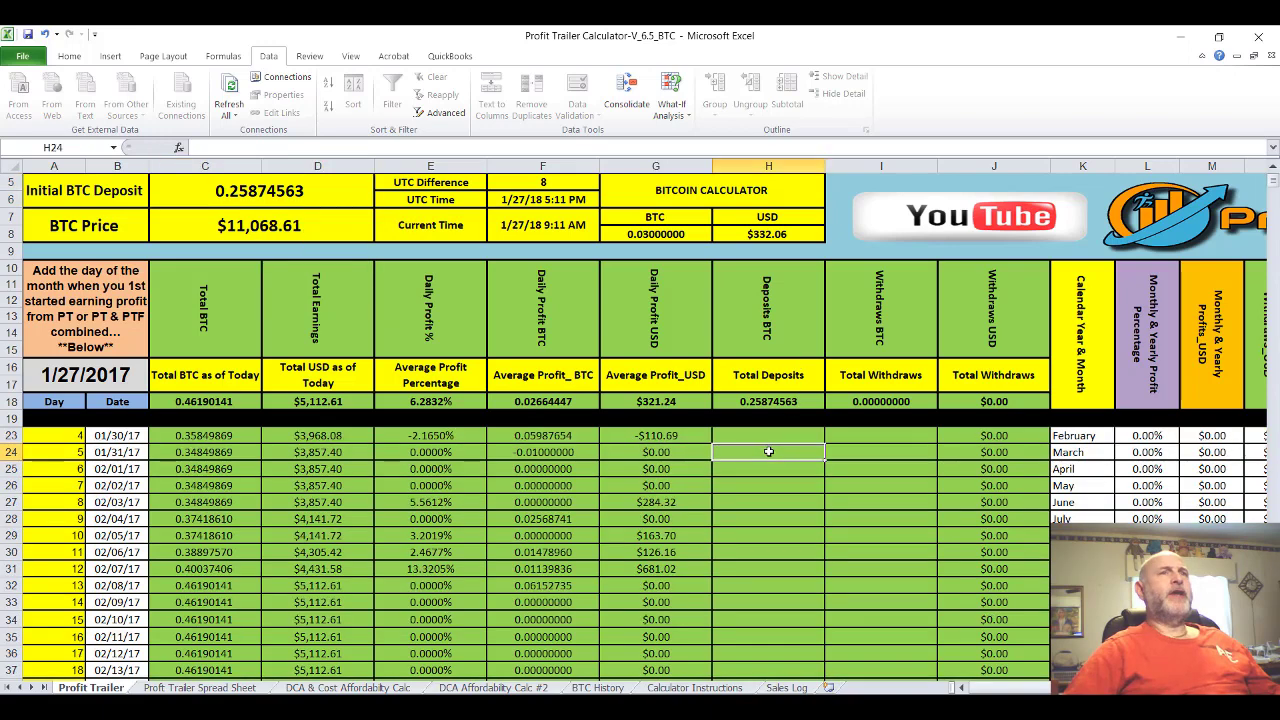
scroll(763, 470, "down", 20)
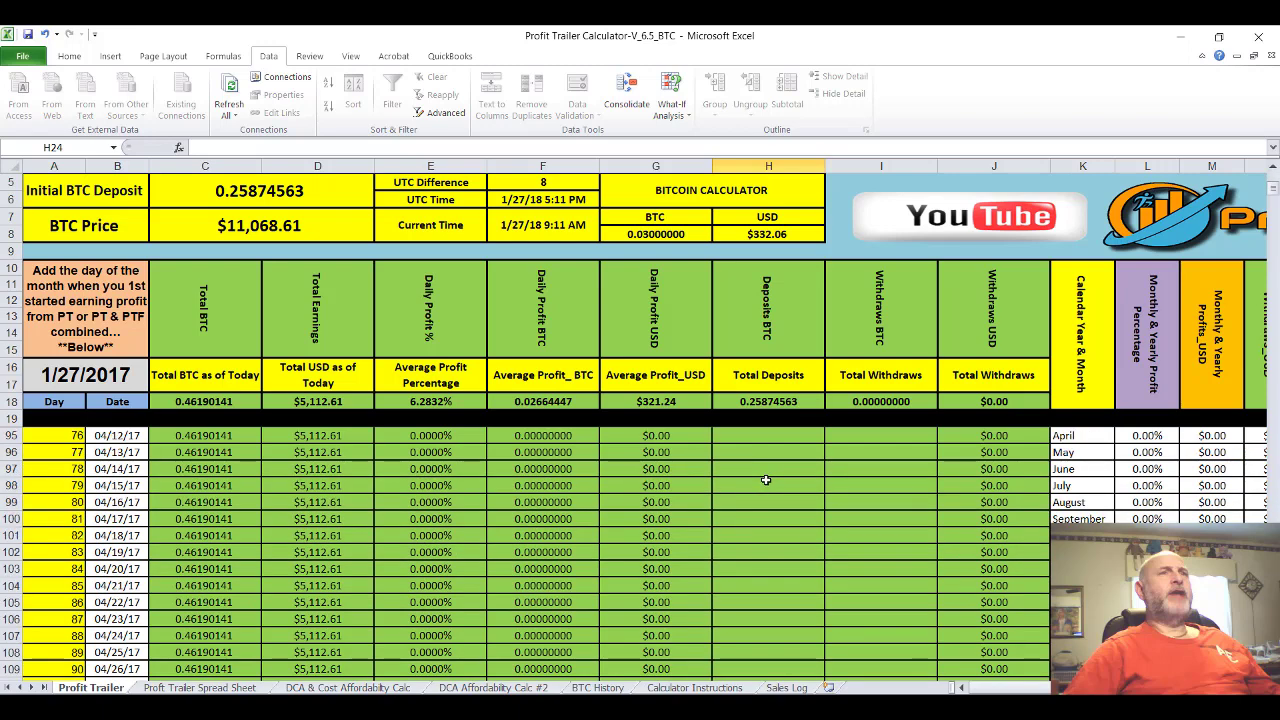
scroll(765, 487, "up", 20)
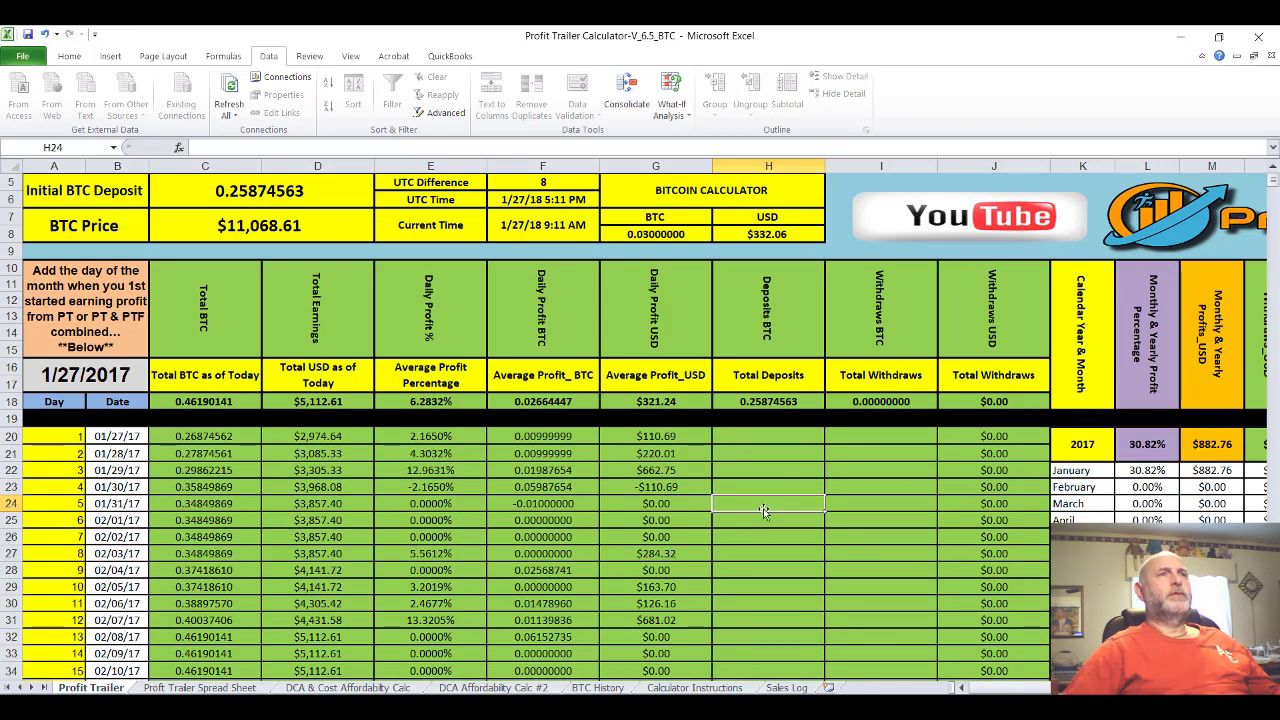
scroll(783, 458, "down", 17)
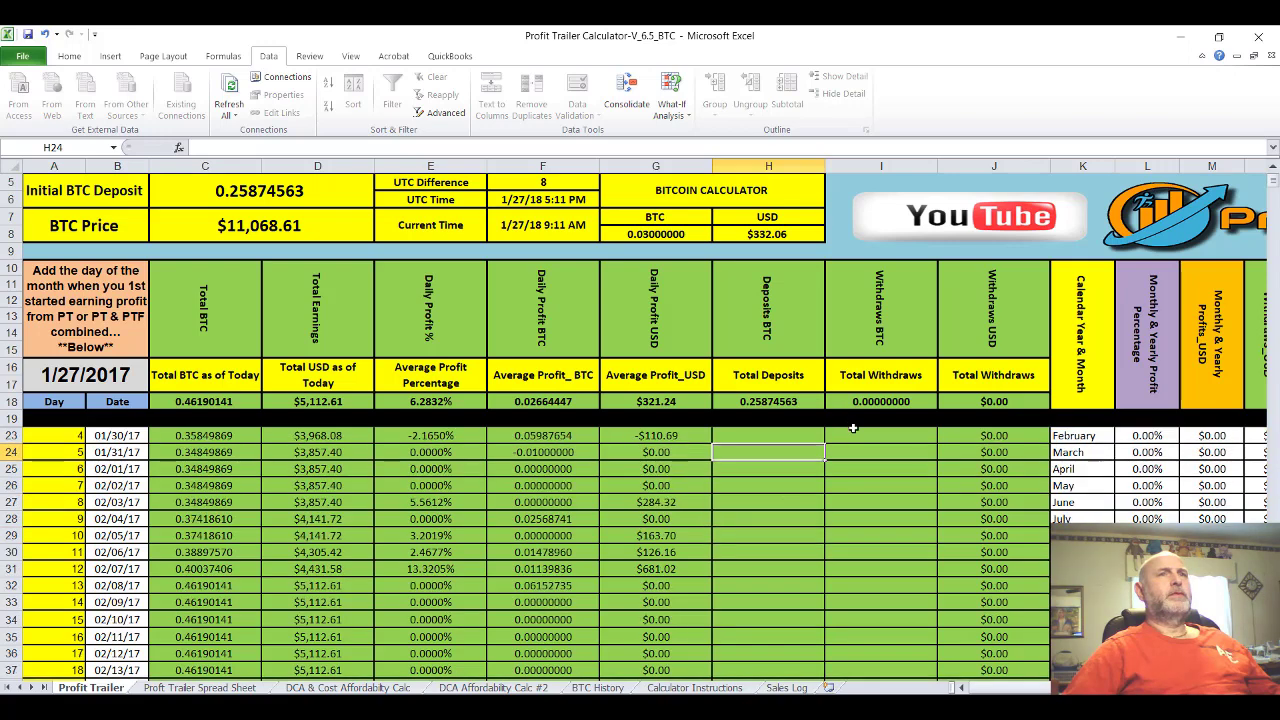
scroll(856, 440, "up", 7)
scroll(856, 440, "up", 10)
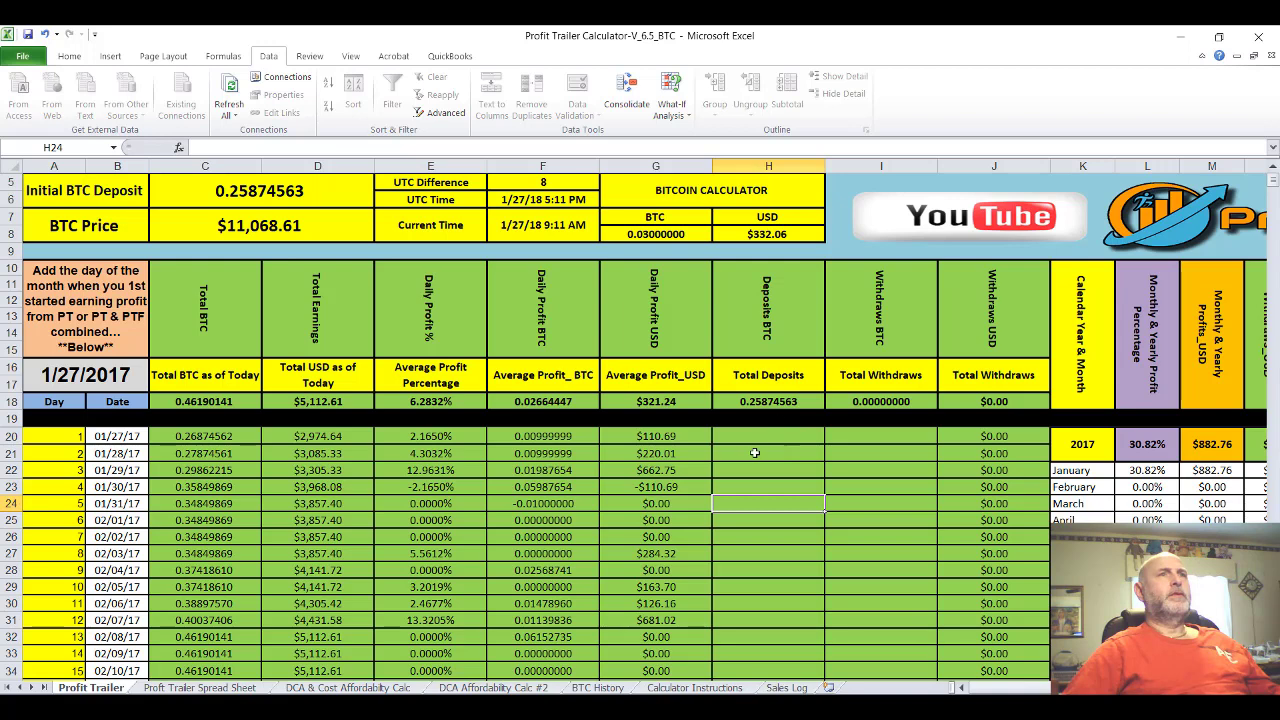
Check the Total Deposits and Initial BTC Deposit cells, and enter a BTC deposit of .125873 for 01/28/17.
left_click(768, 400)
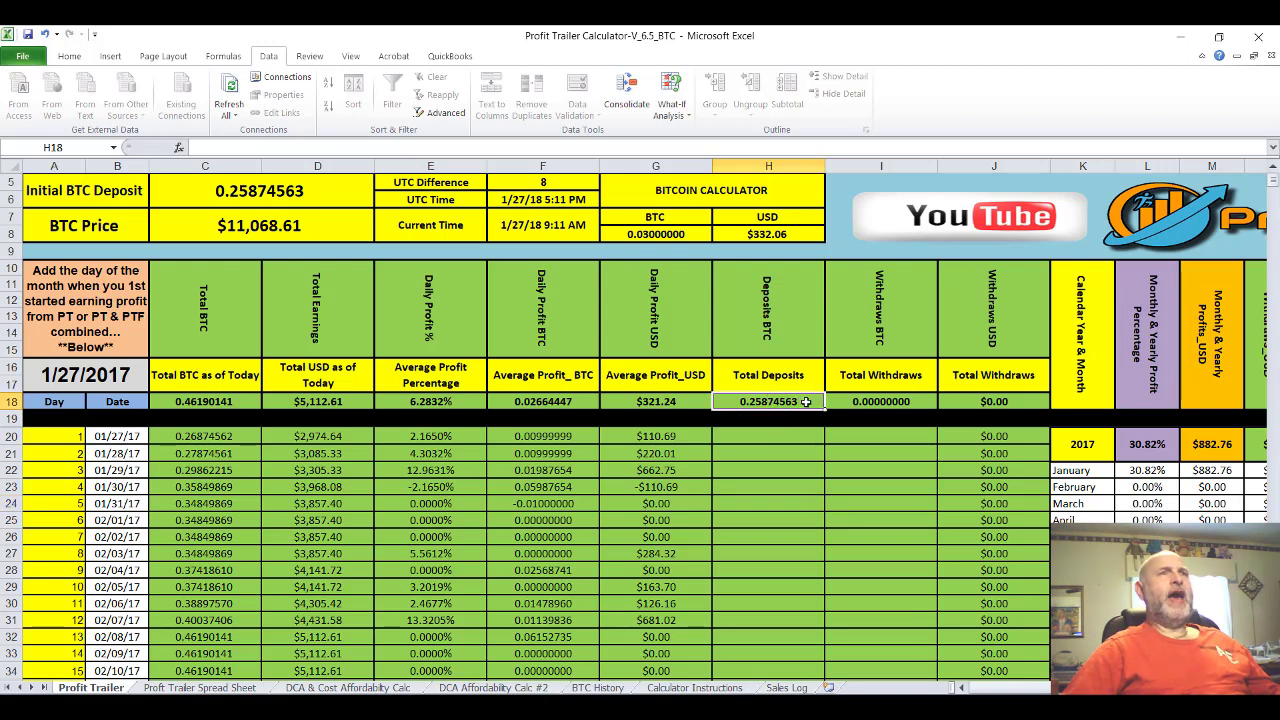
left_click(262, 191)
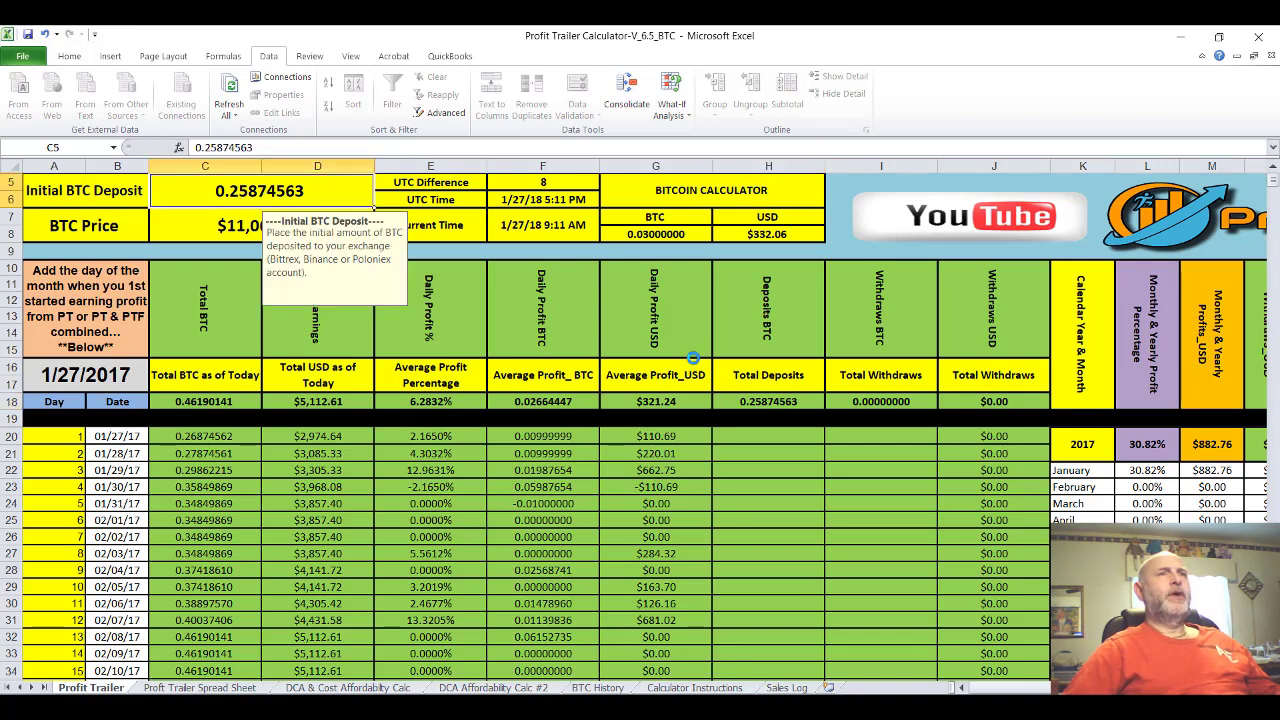
left_click(735, 453)
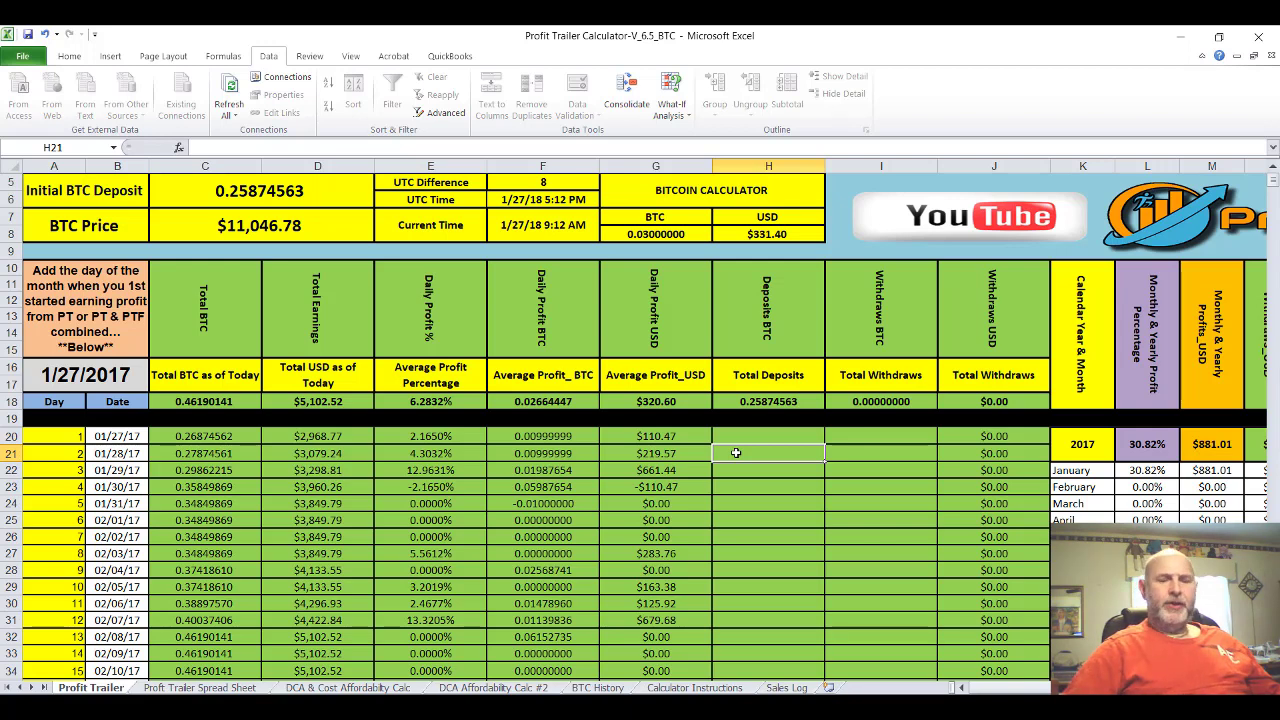
type(".125873")
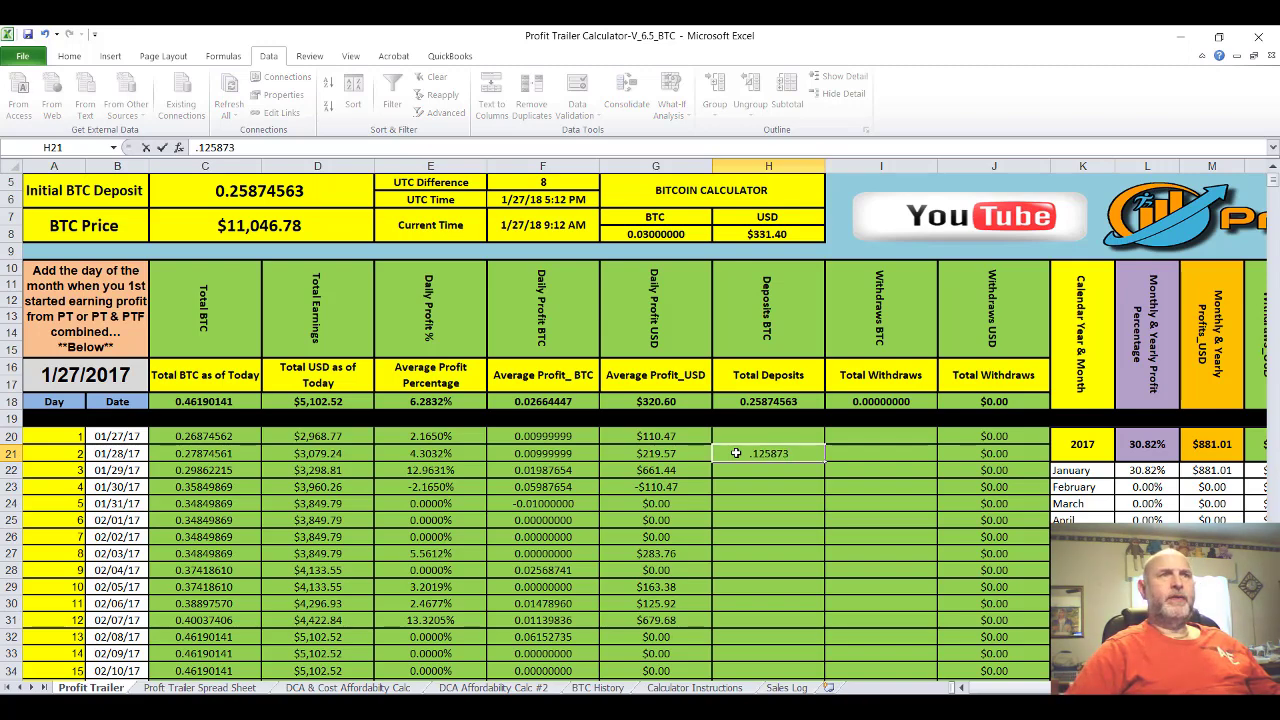
key("Return")
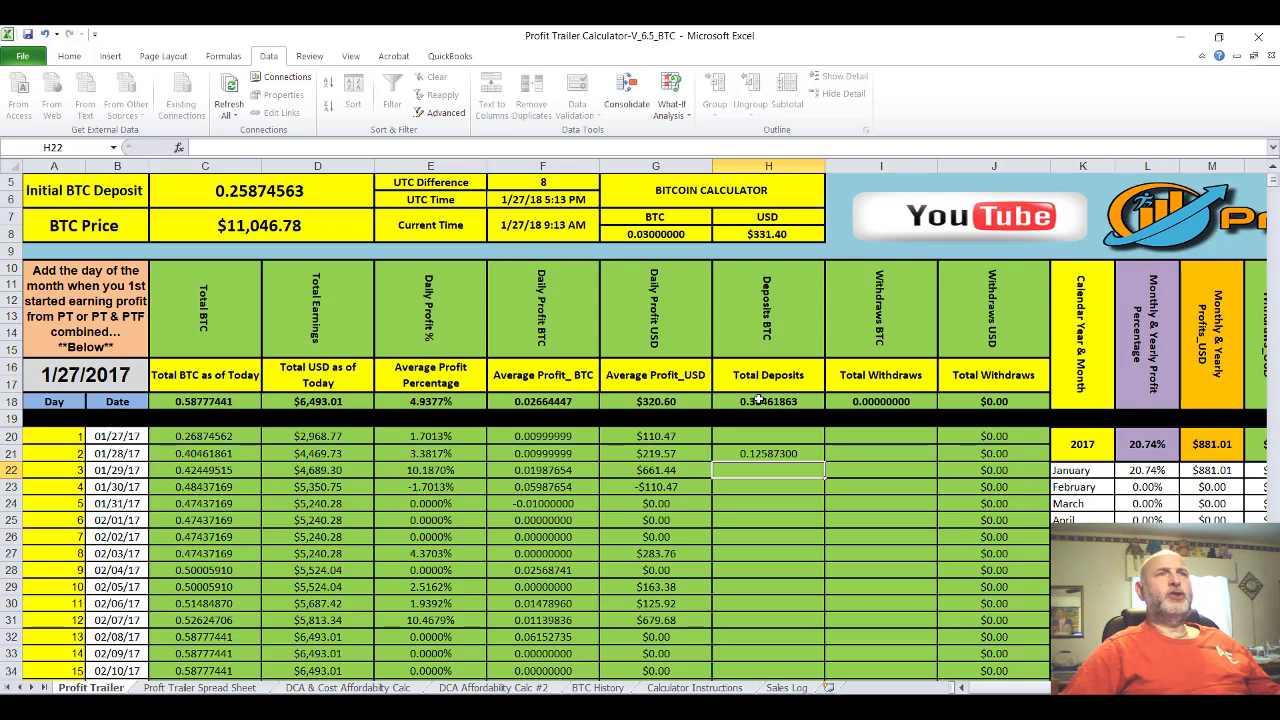
Enter a BTC deposit of .25478963 for 01/31/17.
left_click(787, 509)
type(".25478963")
key("ctrl+Return")
key("Return")
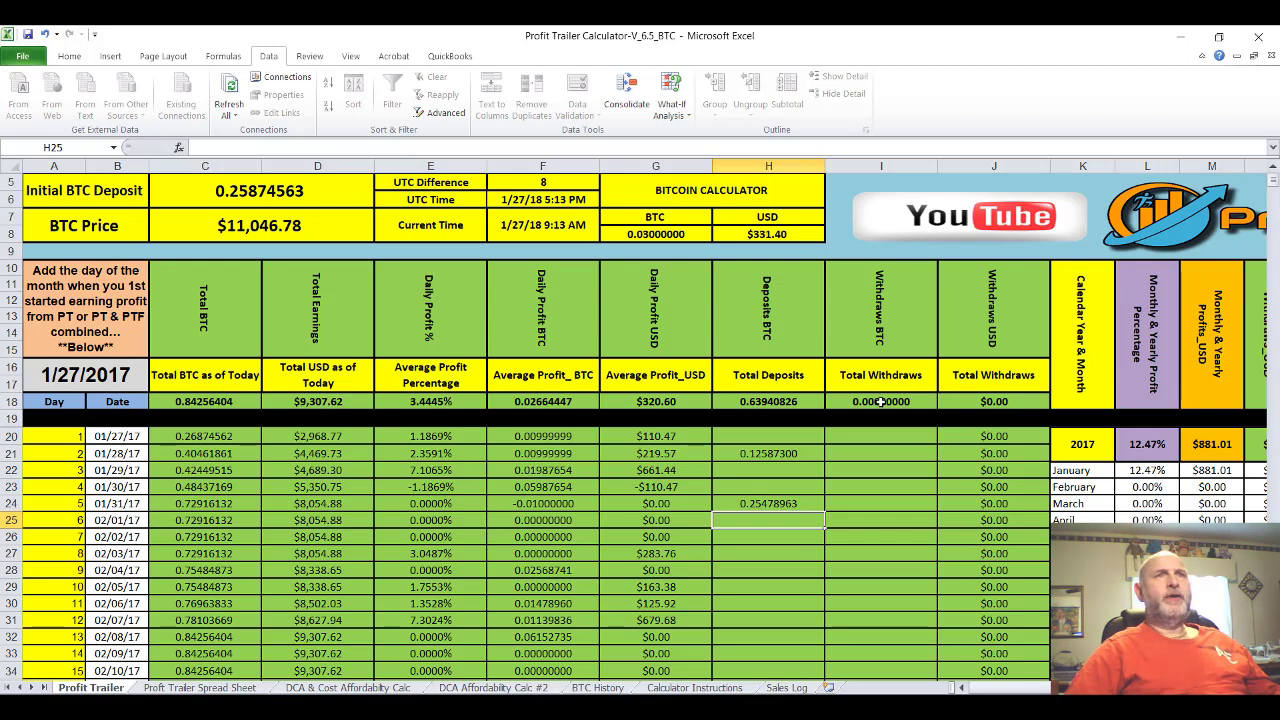
Enter a BTC withdrawal of .325987365 for 01/29/17.
left_click(879, 470)
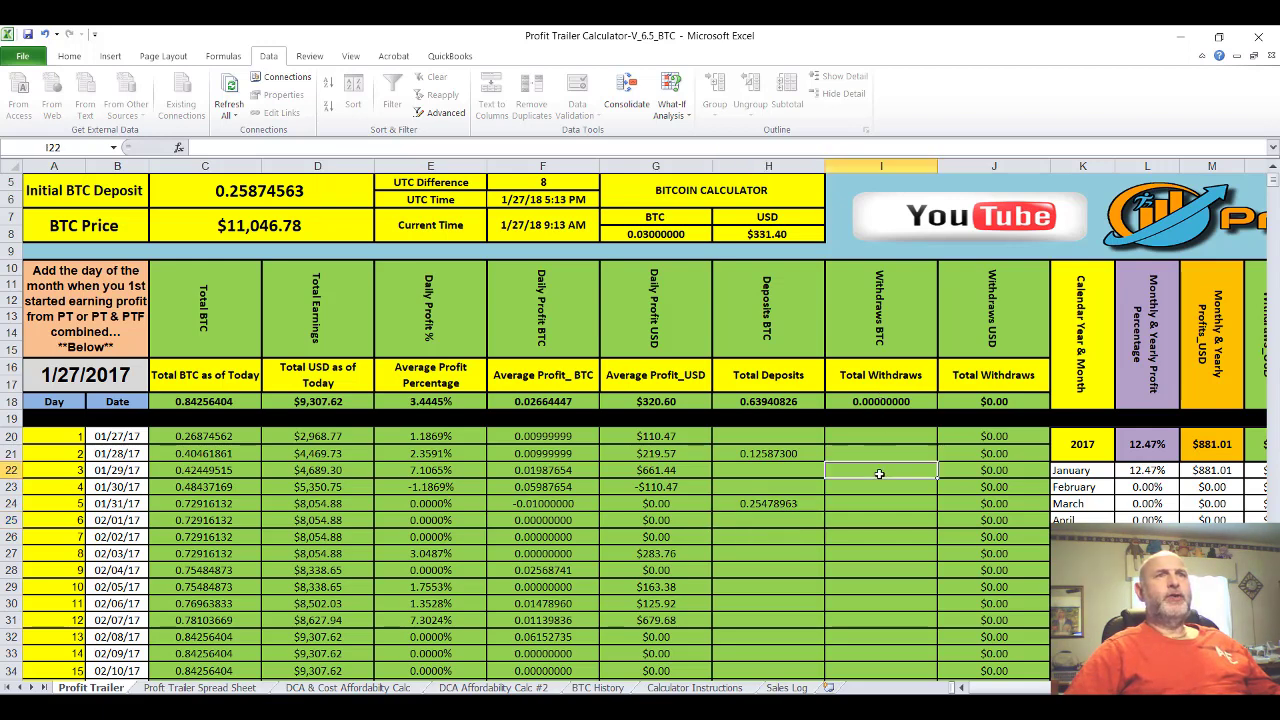
type(".325")
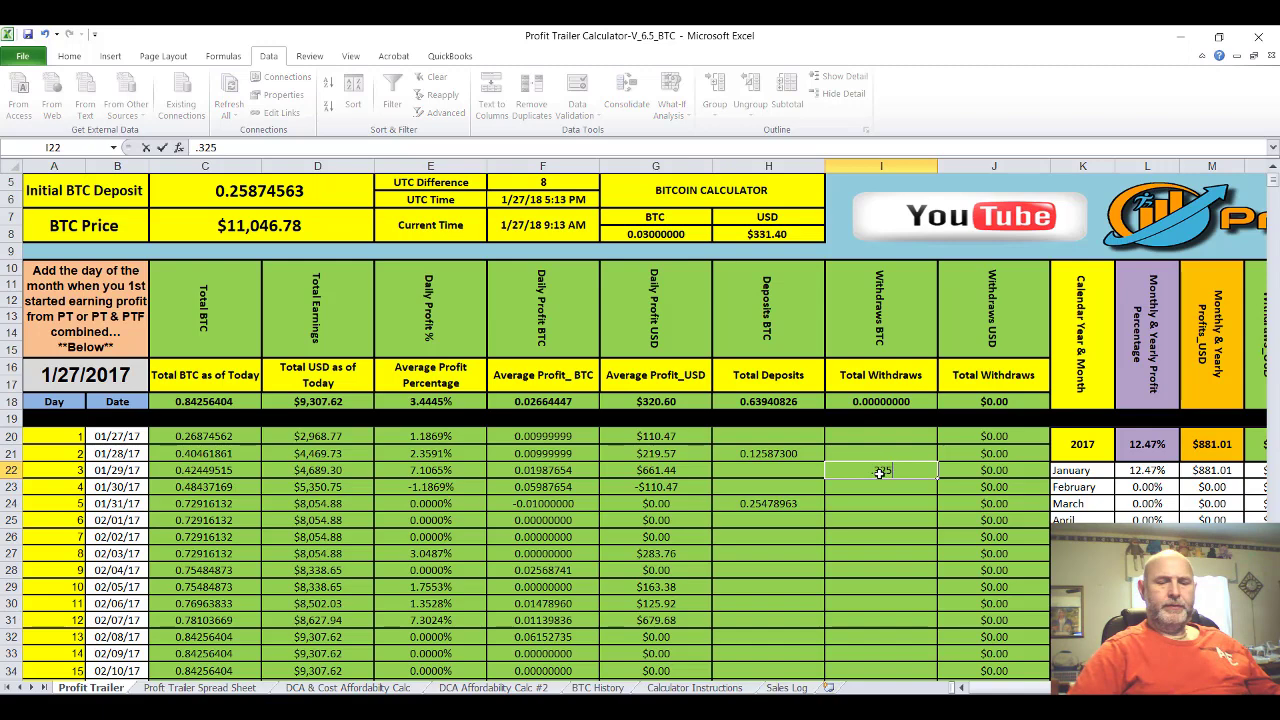
type("98737")
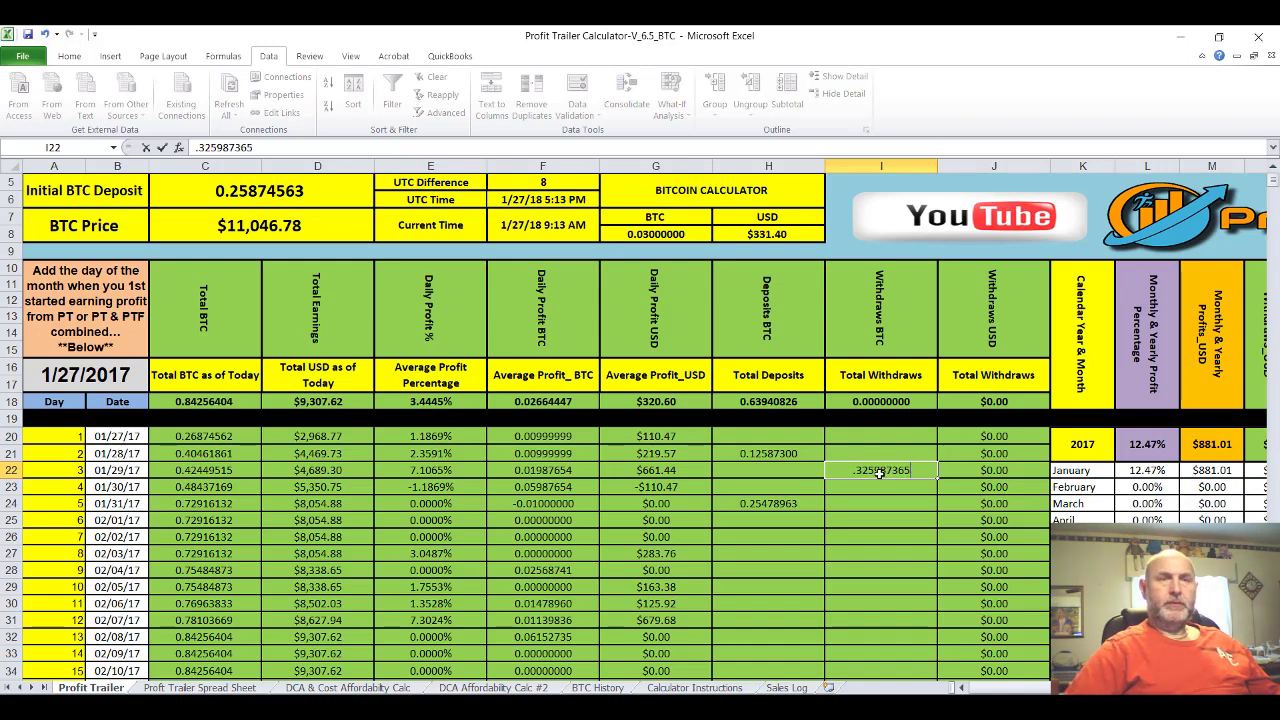
key("Return")
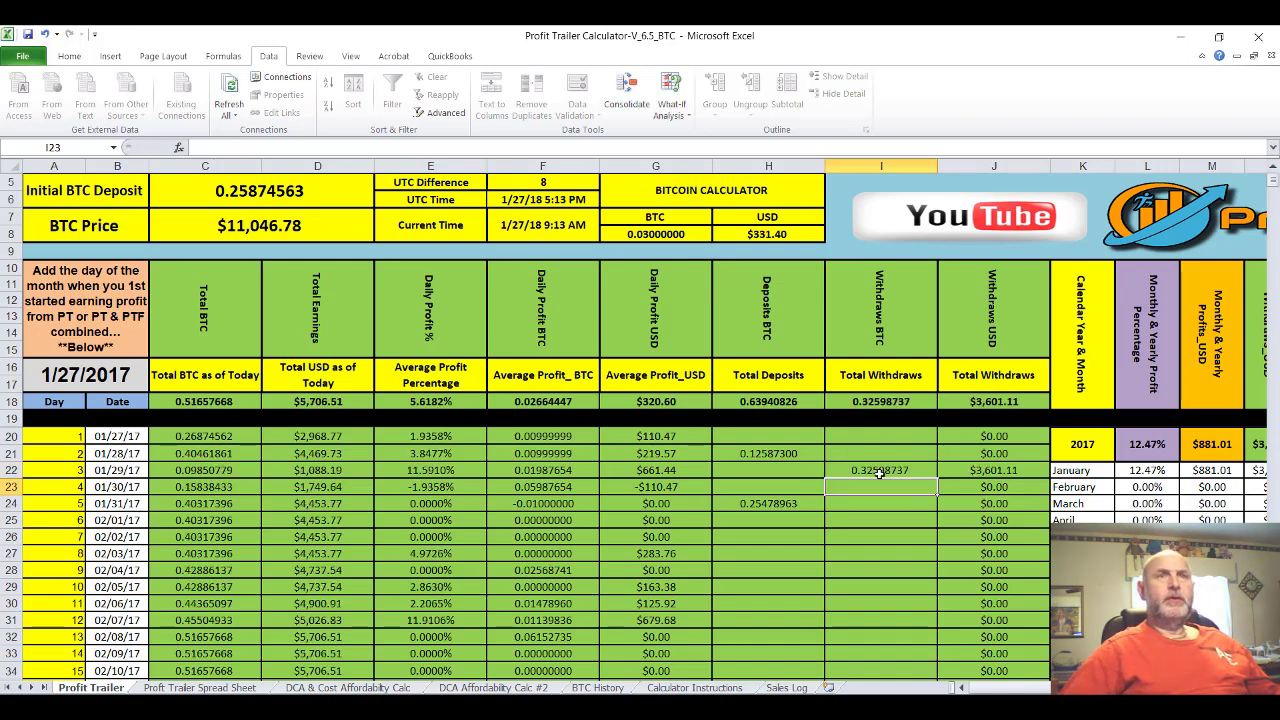
Examine the USD value of the 01/29/17 withdrawal and the January 2017 entry in the Monthly & Yearly Withdraws_USD column.
left_click(1027, 471)
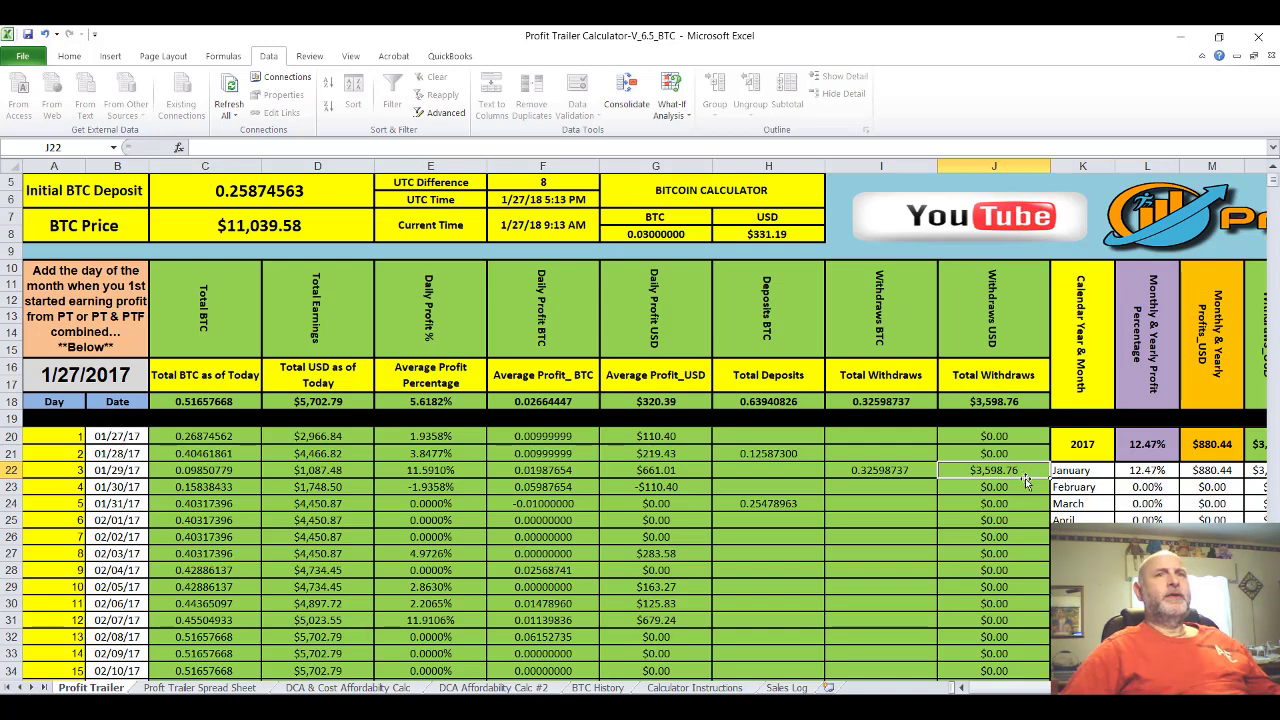
left_click_drag(1021, 692, 1030, 692)
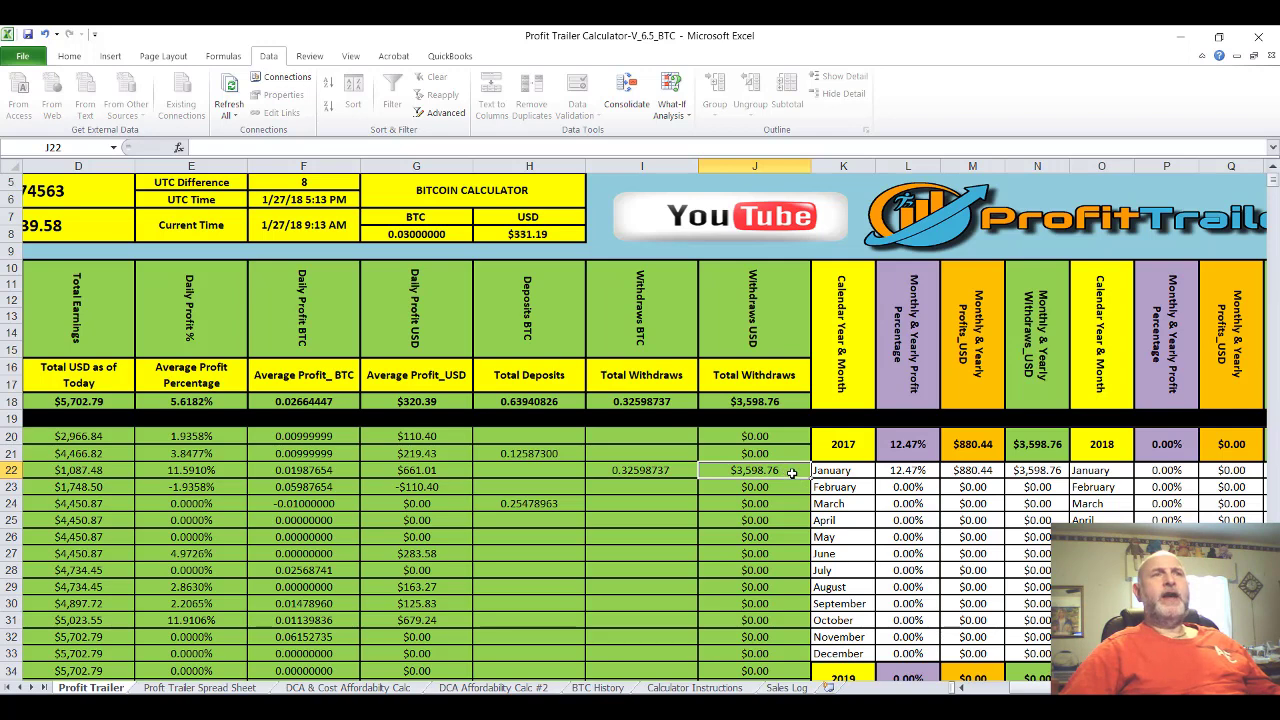
left_click(1030, 470)
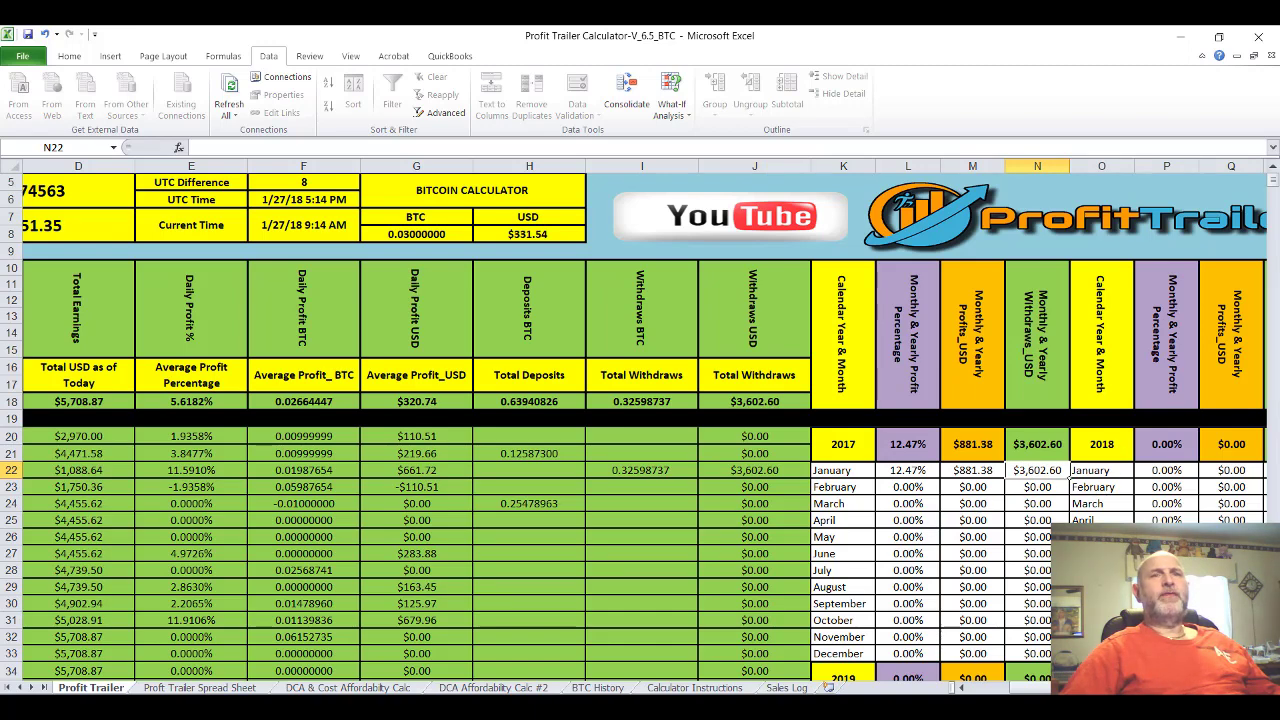
scroll(1108, 494, "right", 2)
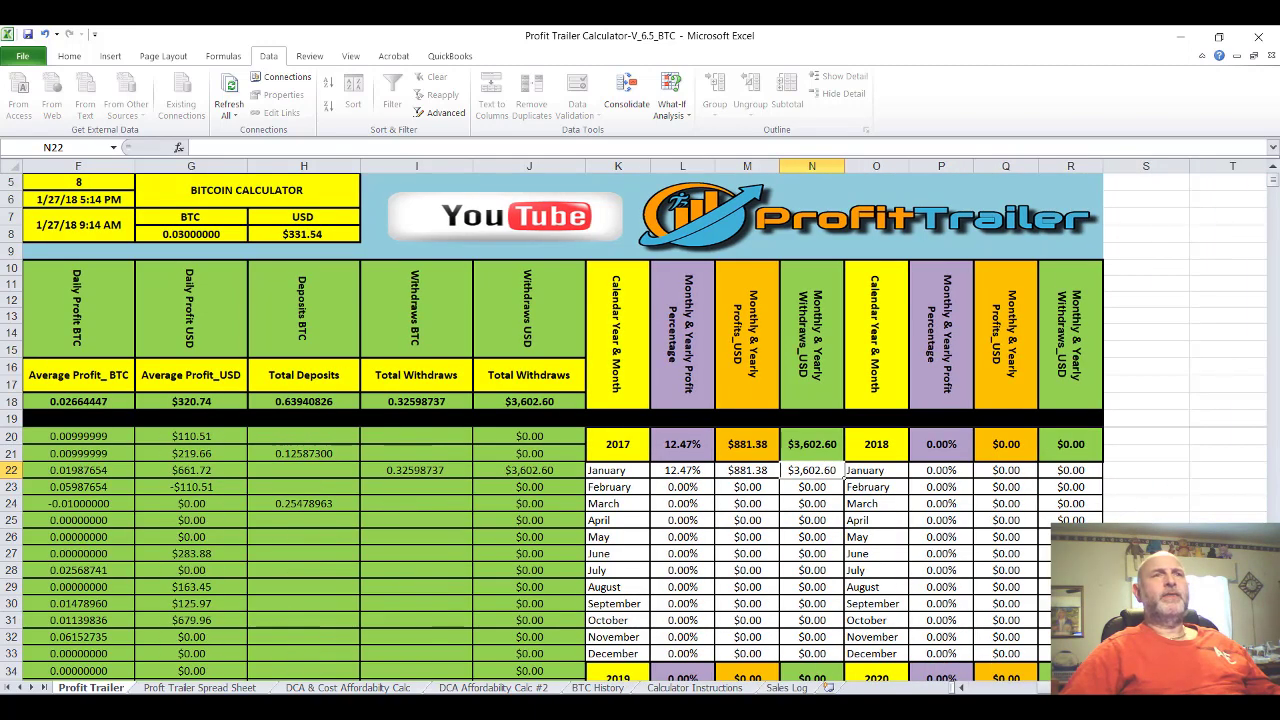
scroll(640, 420, "left", 1)
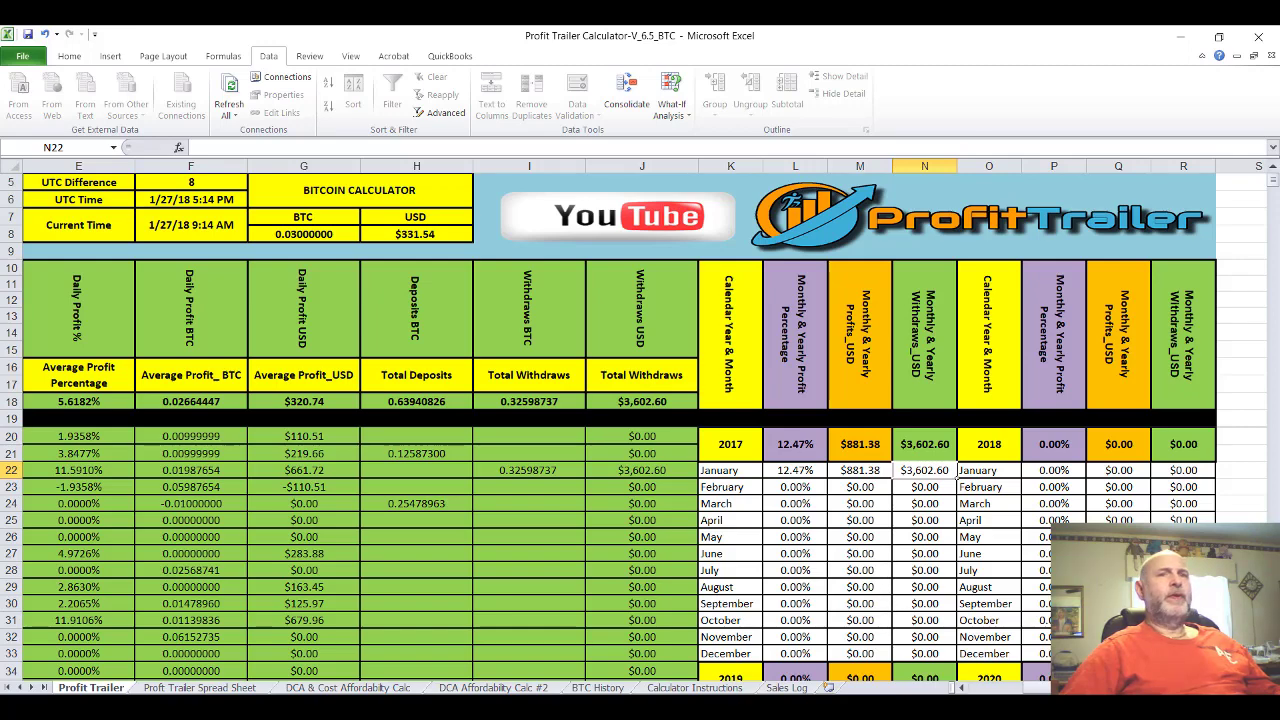
left_click_drag(1000, 689, 975, 689)
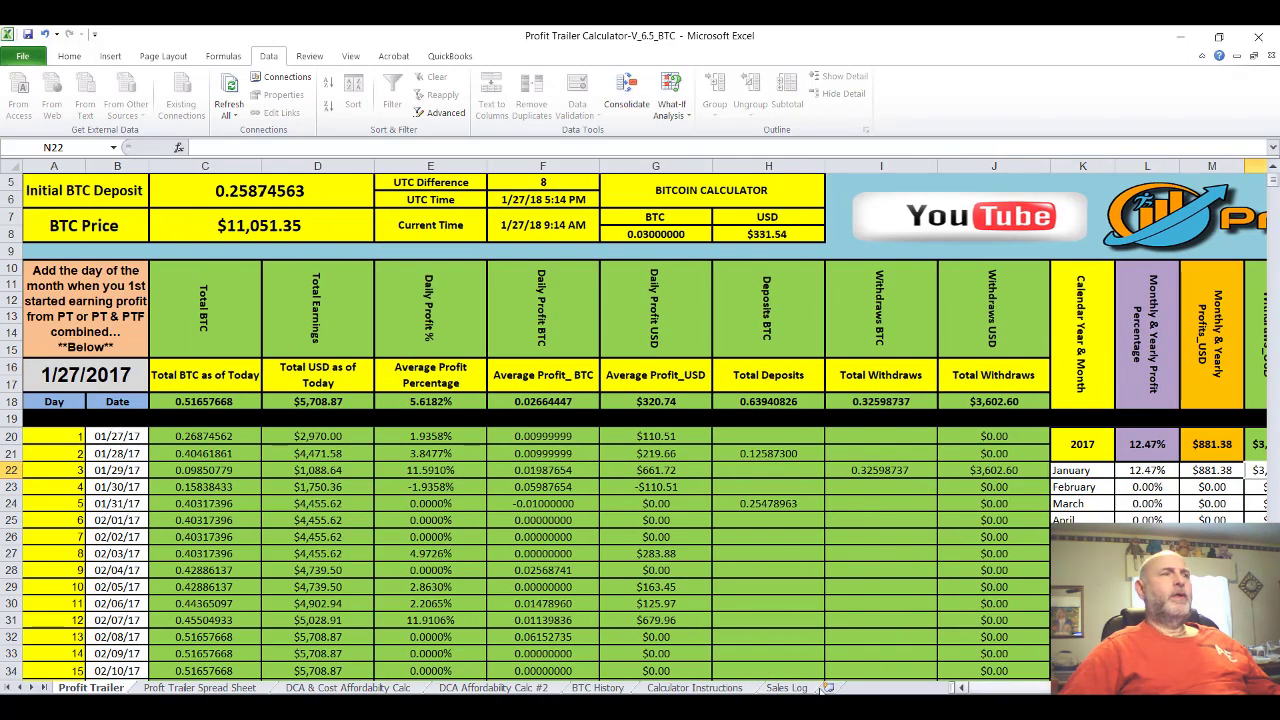
Open the Profit Trailer Spread Sheet and inspect its first date and the blank Daily Profit BTC cells for 1/31/2017 through 2/2/2017.
left_click(121, 375)
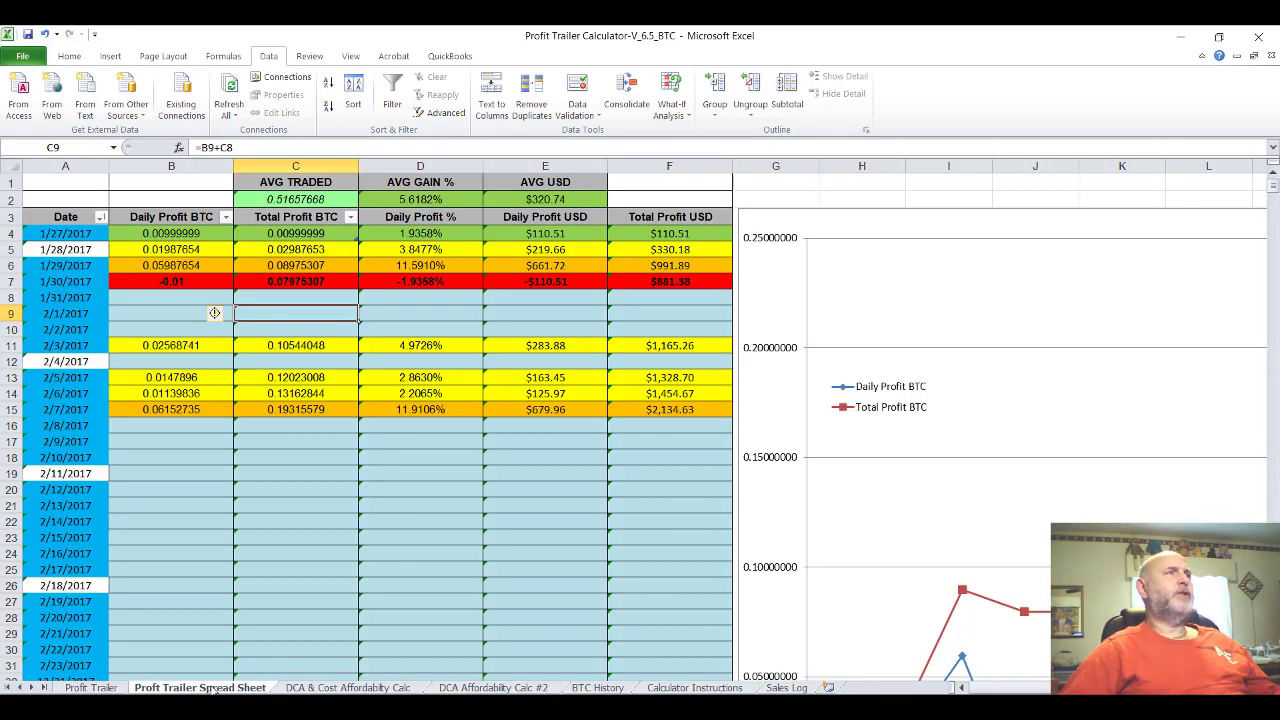
left_click(66, 233)
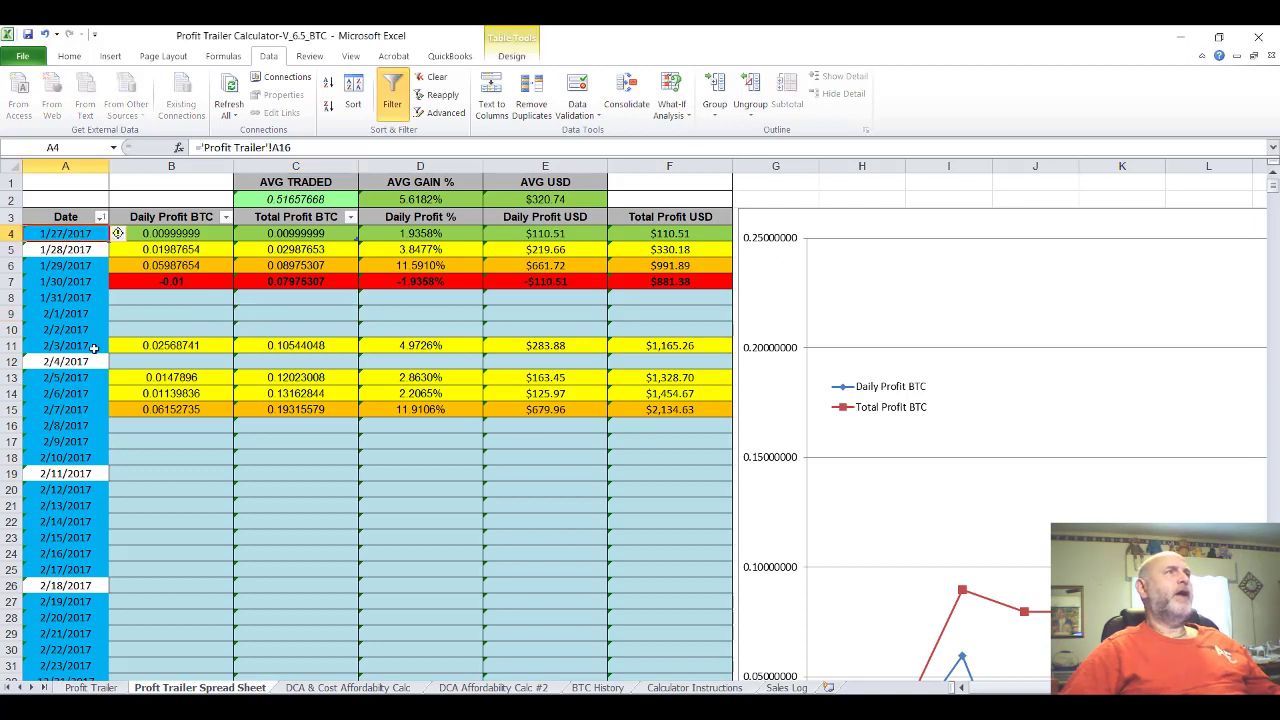
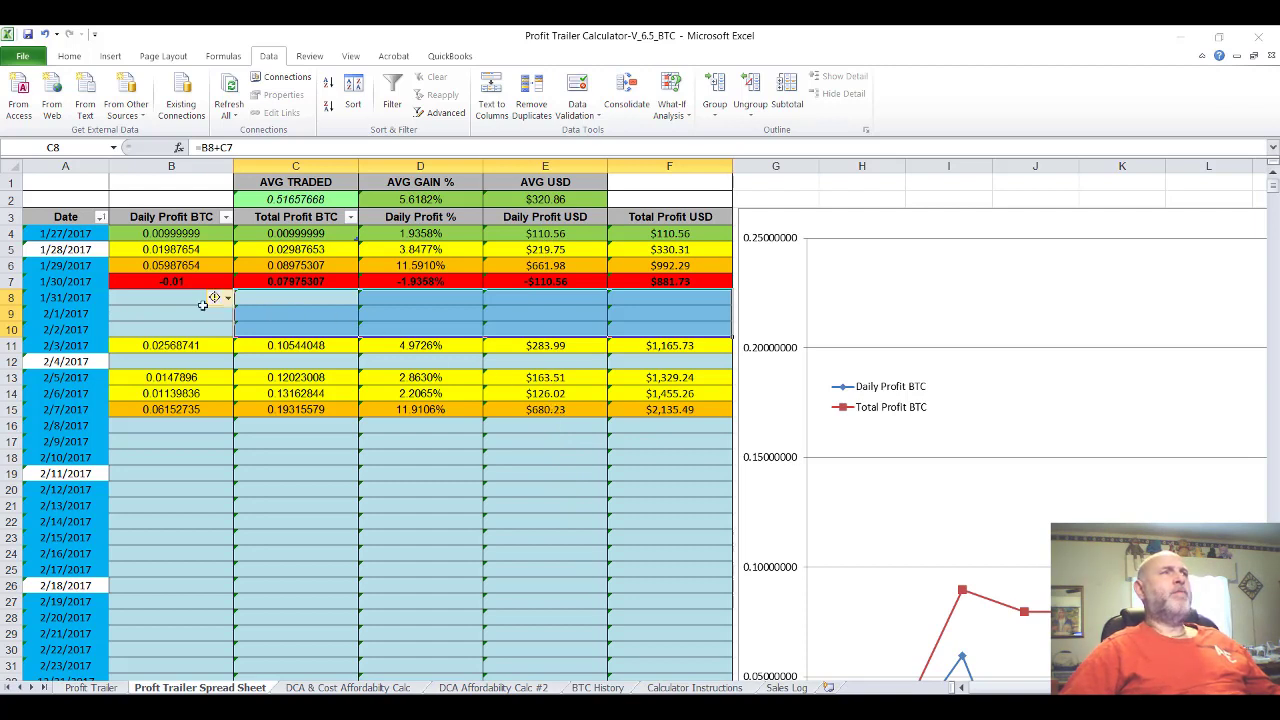
left_click(176, 298)
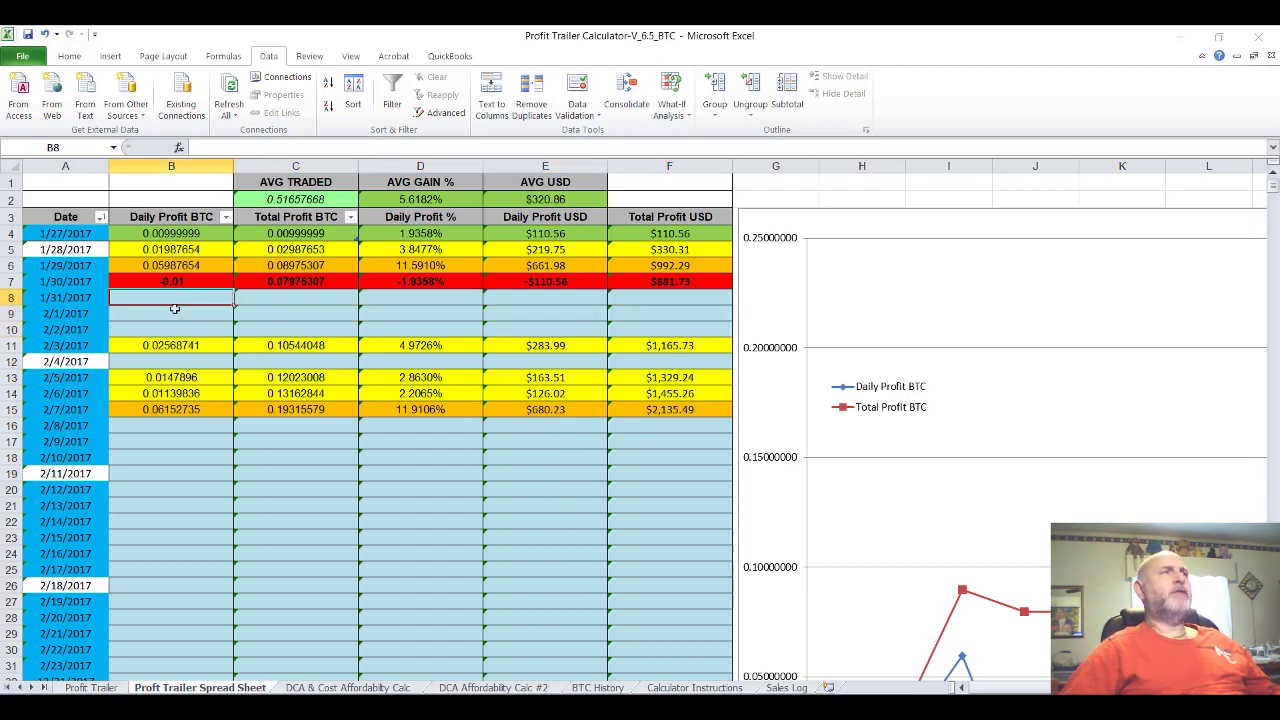
left_click(174, 309)
left_click(172, 329)
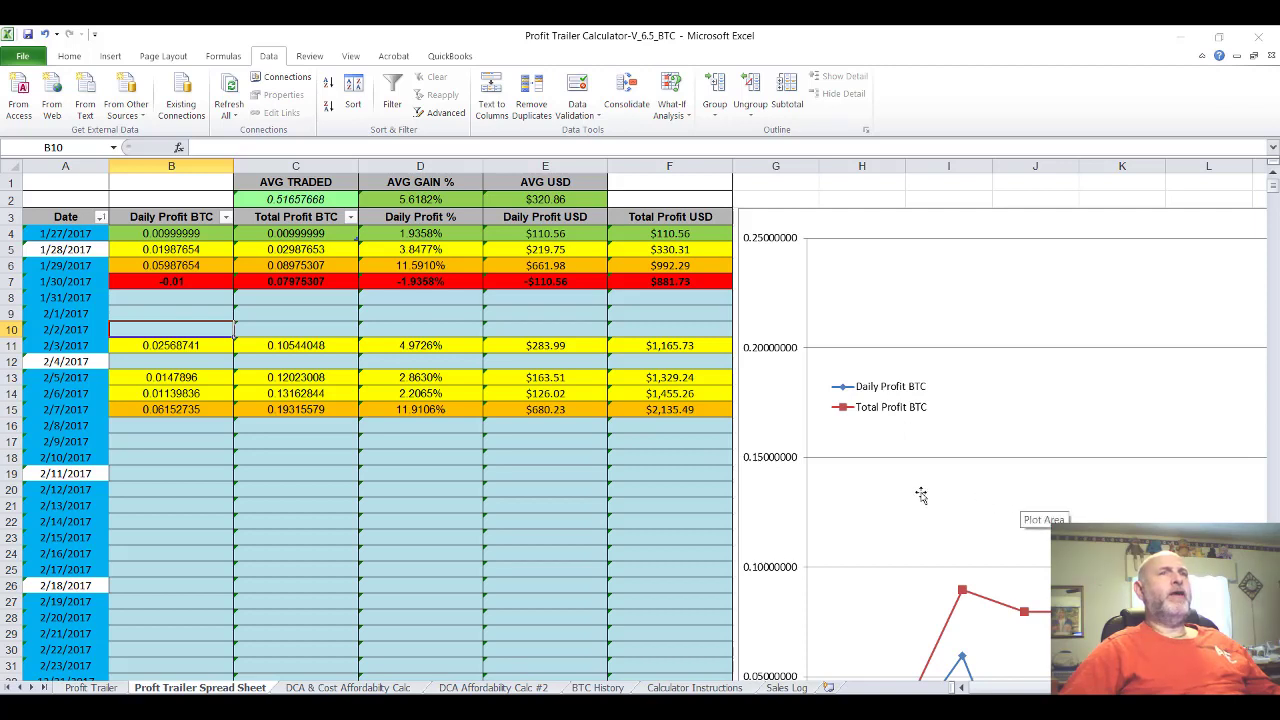
Enter a Daily Profit BTC of .2 for 2/8/2017.
left_click(185, 424)
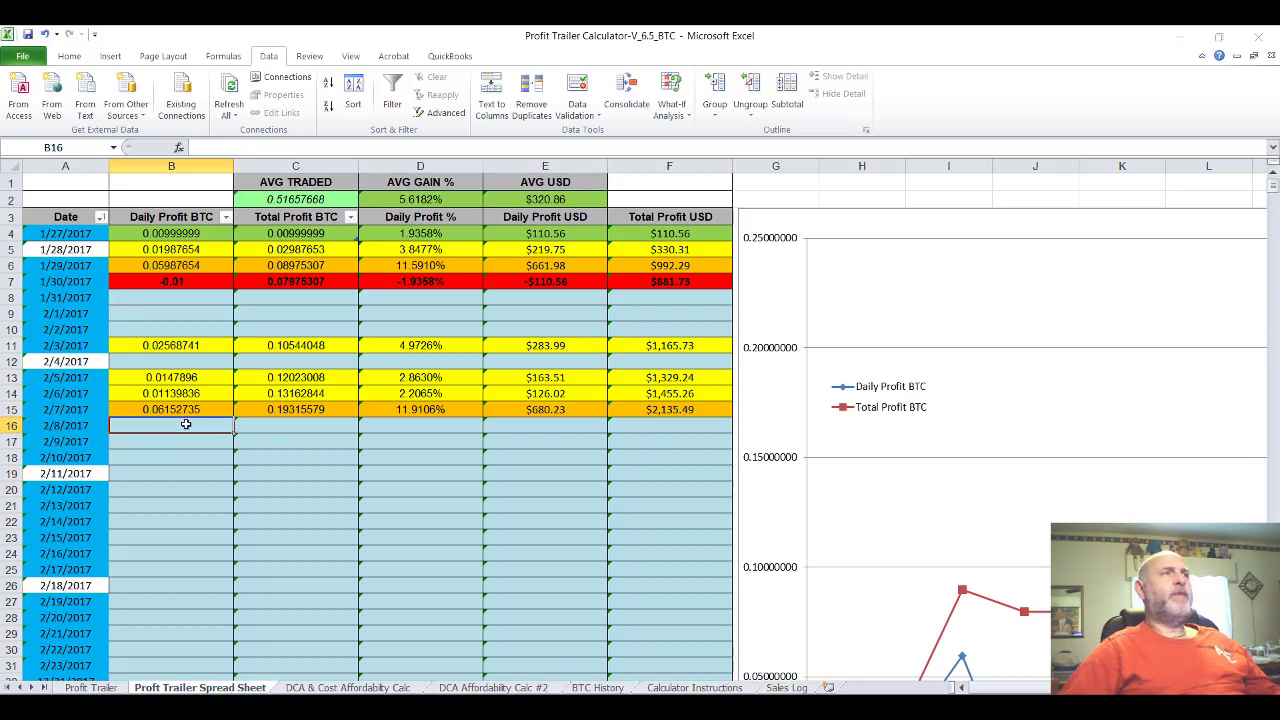
type(".")
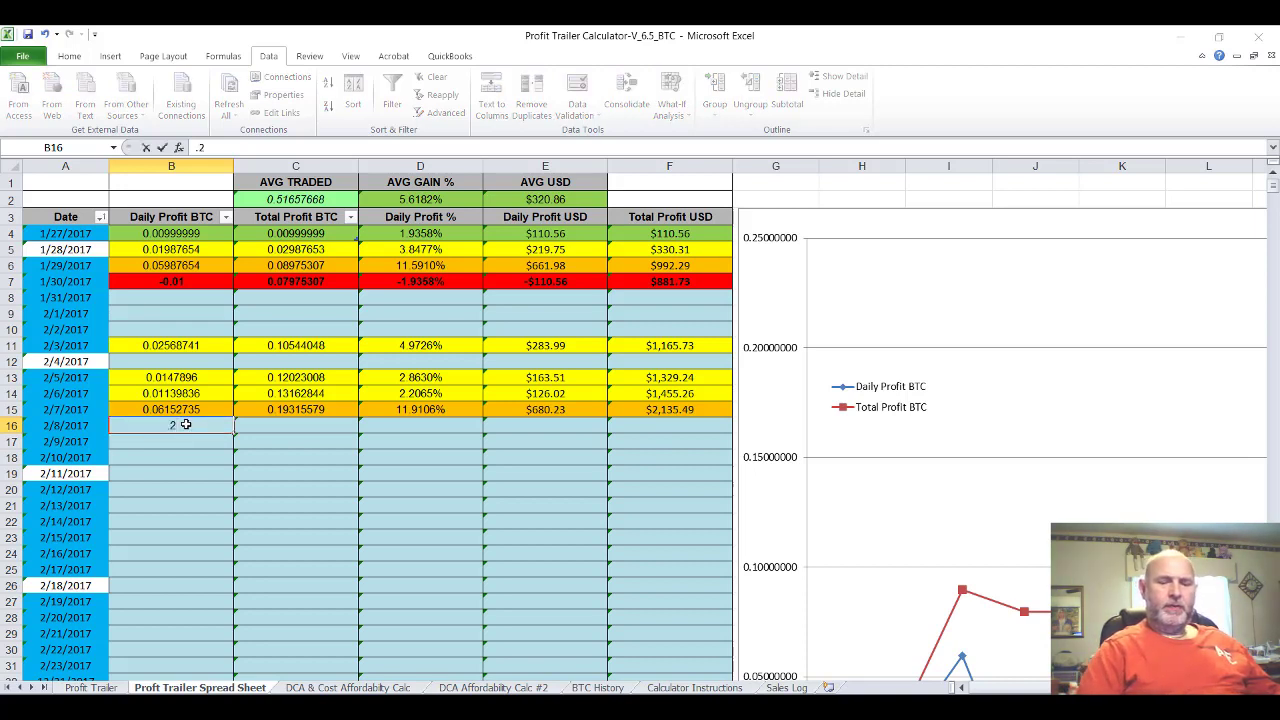
type("2")
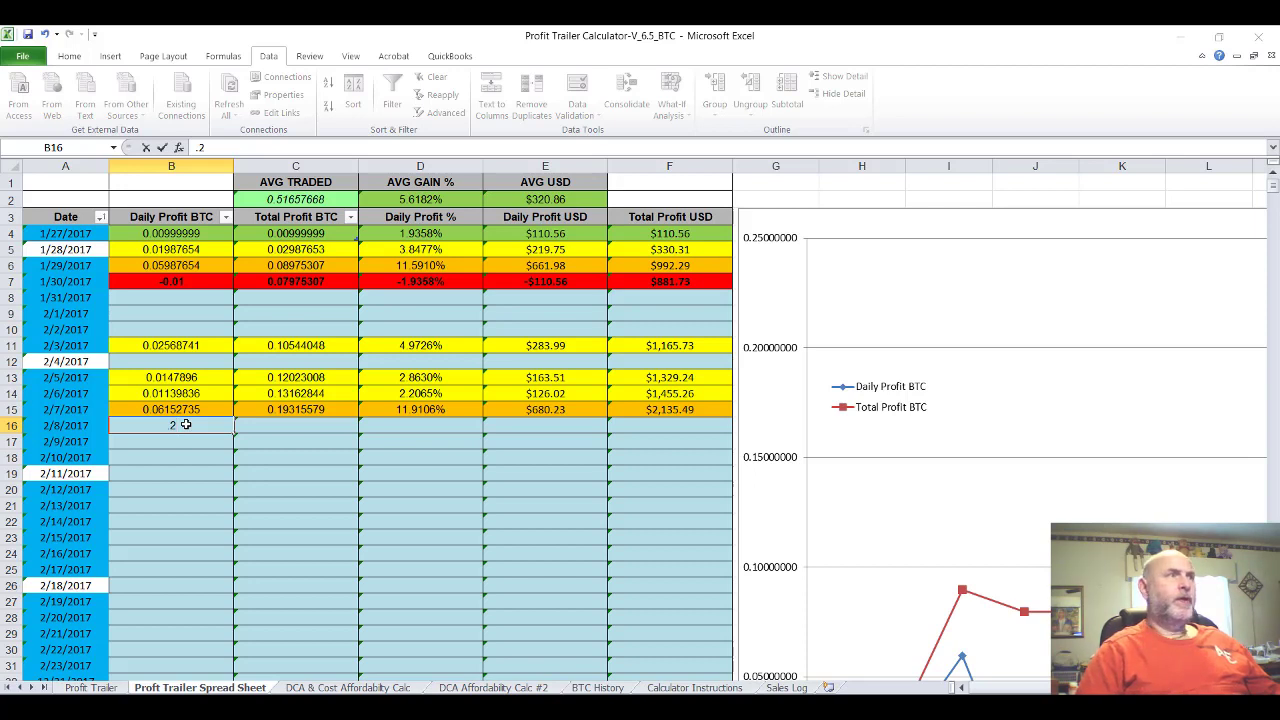
key("Return")
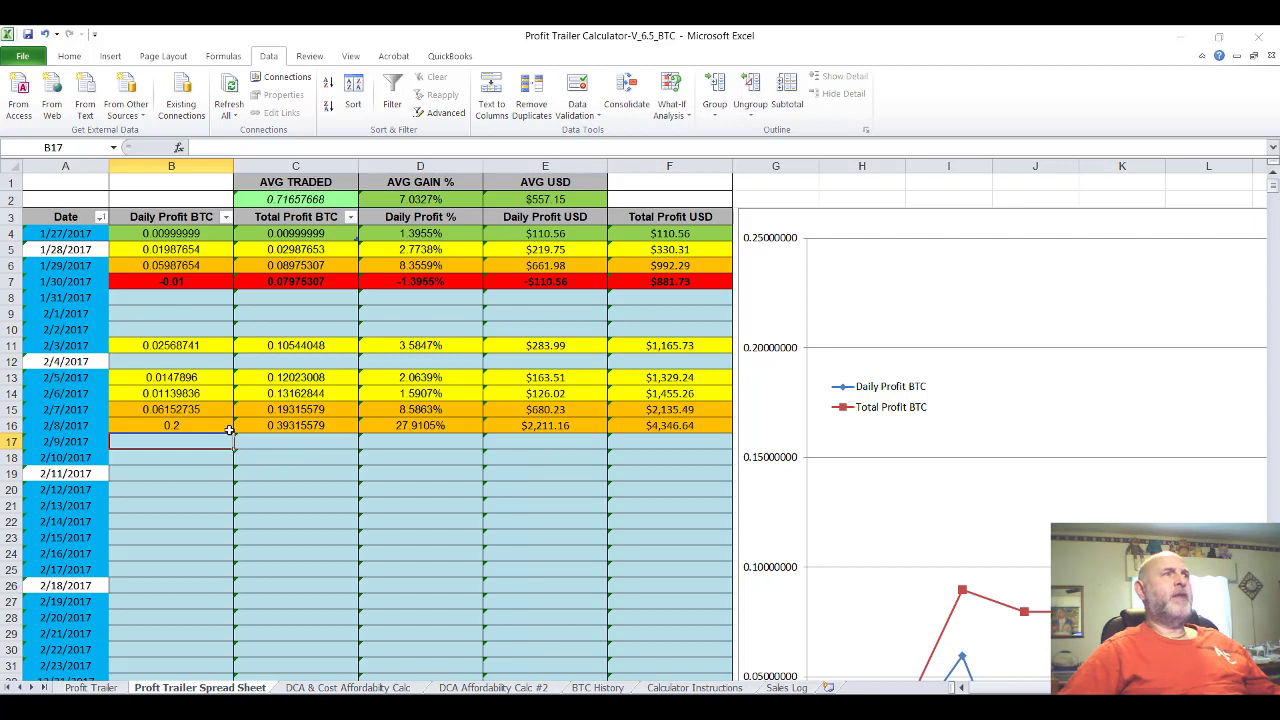
Extend the profit chart's data range in the Daily and Total Profit BTC columns down to the 2/8/2017 row.
left_click(886, 282)
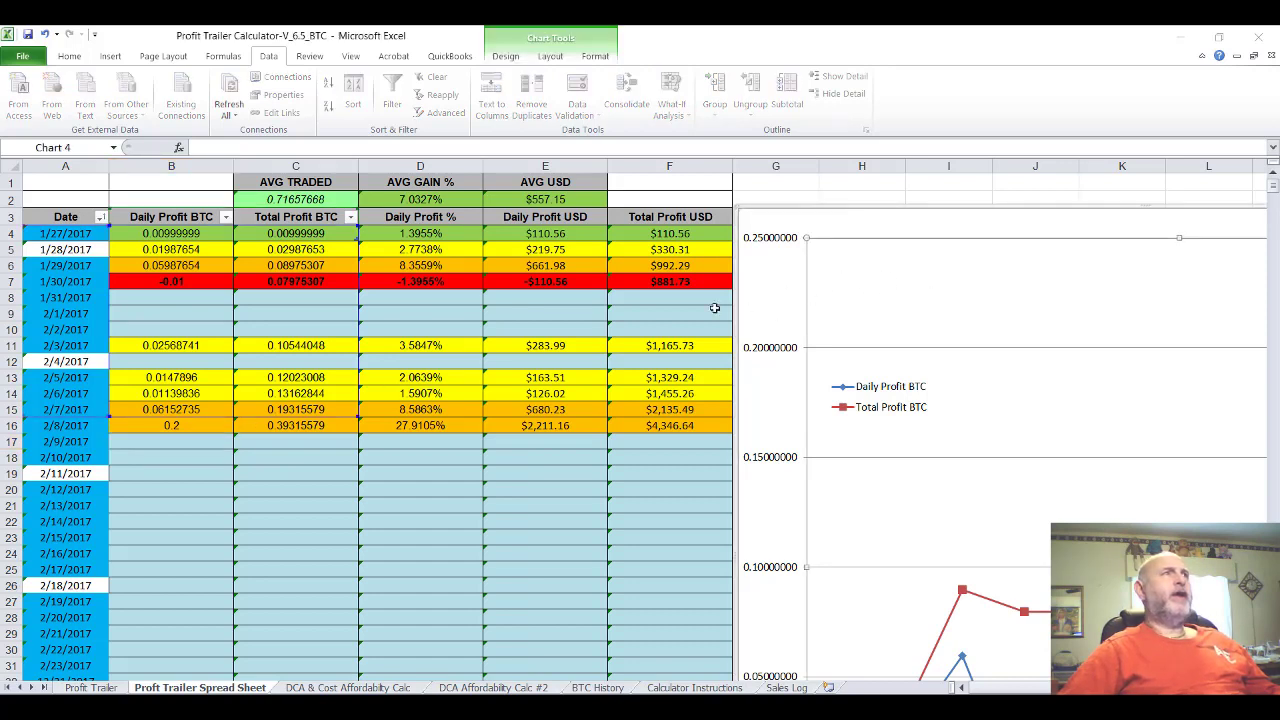
left_click(190, 247)
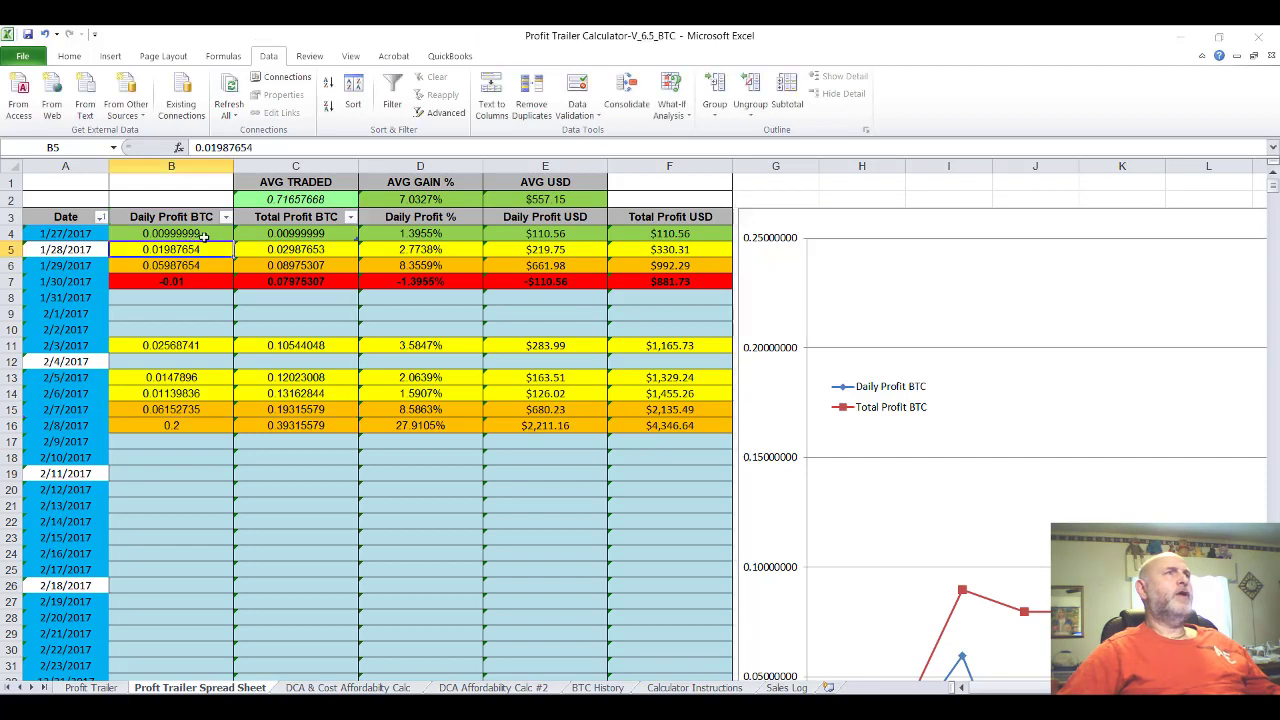
left_click(203, 235)
left_click(946, 320)
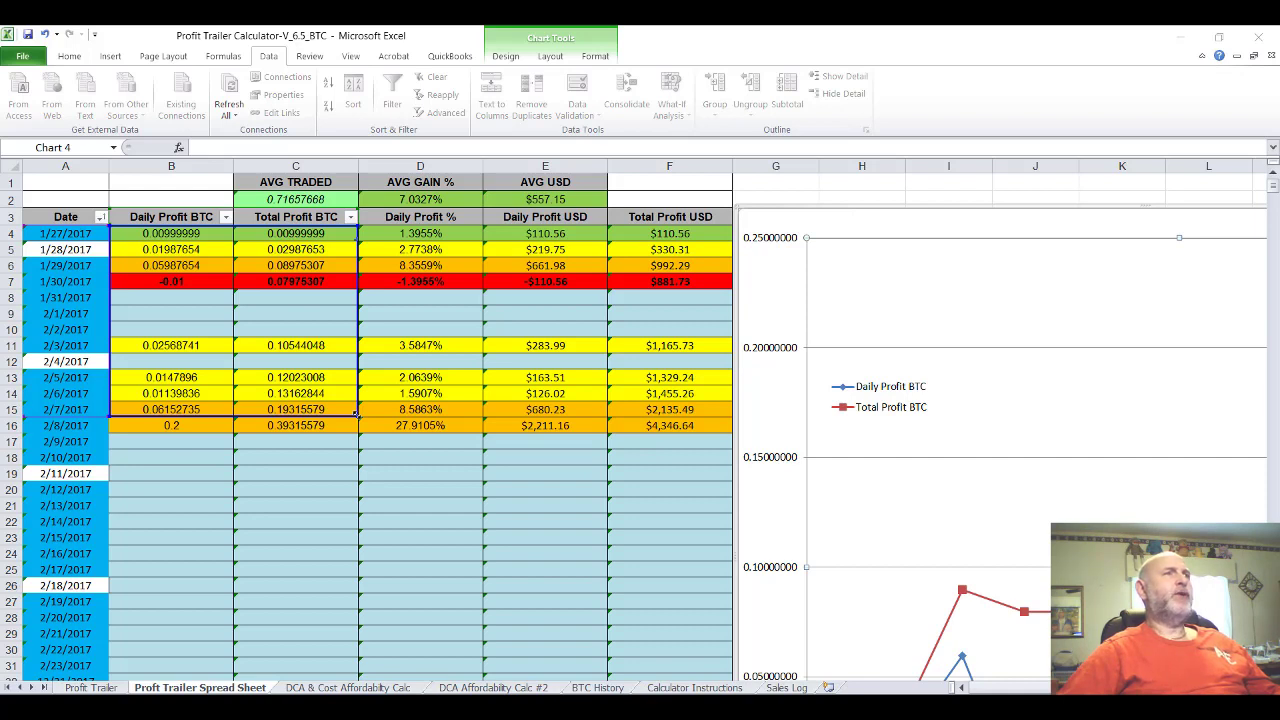
key("Escape")
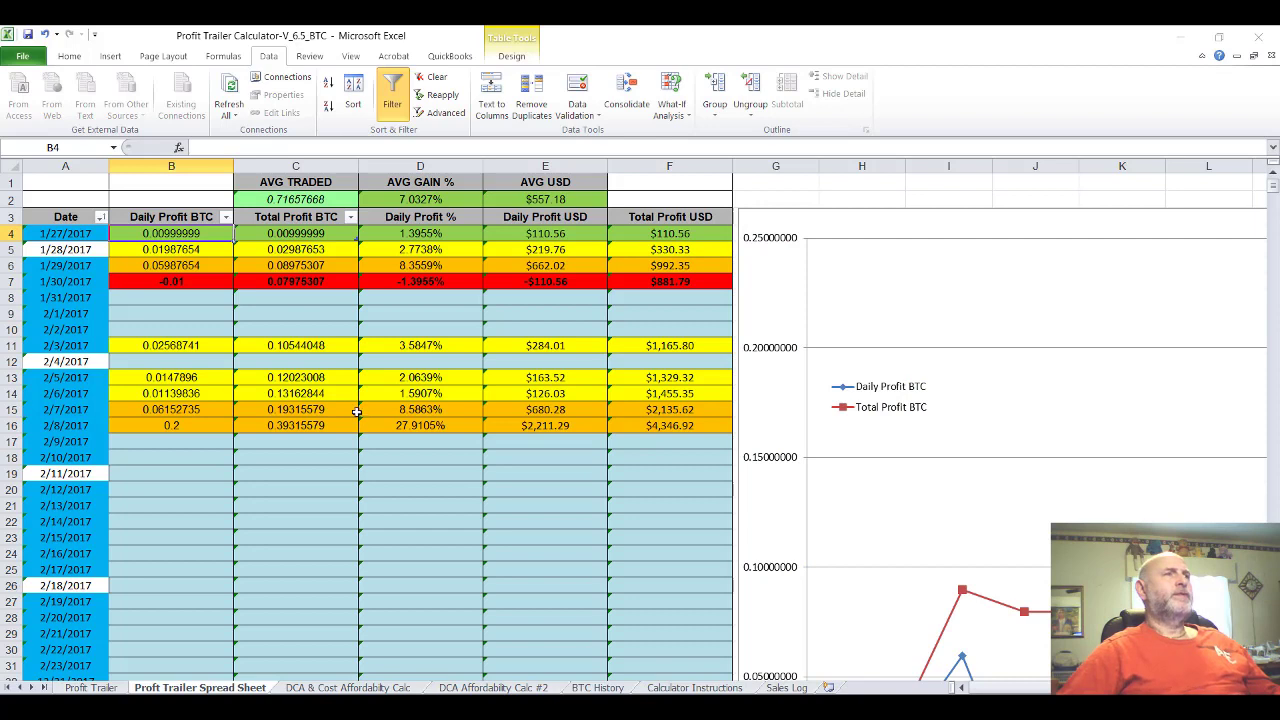
left_click(948, 309)
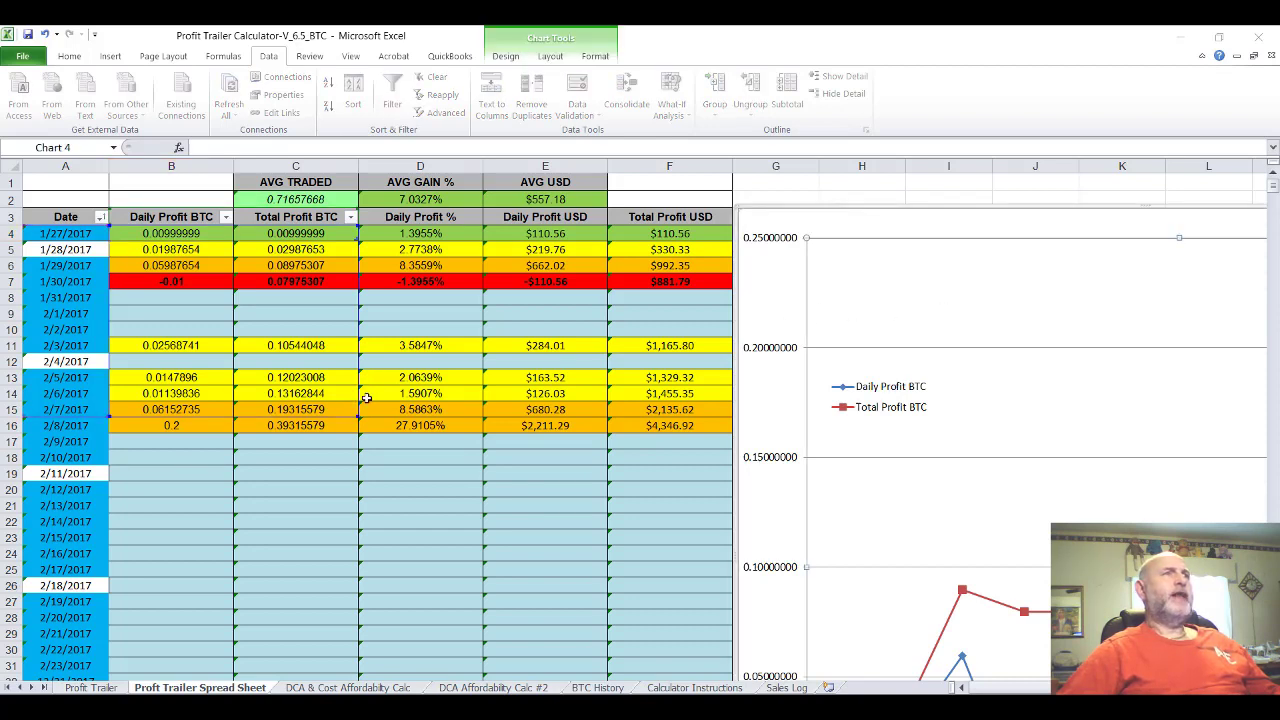
left_click_drag(358, 414, 356, 416)
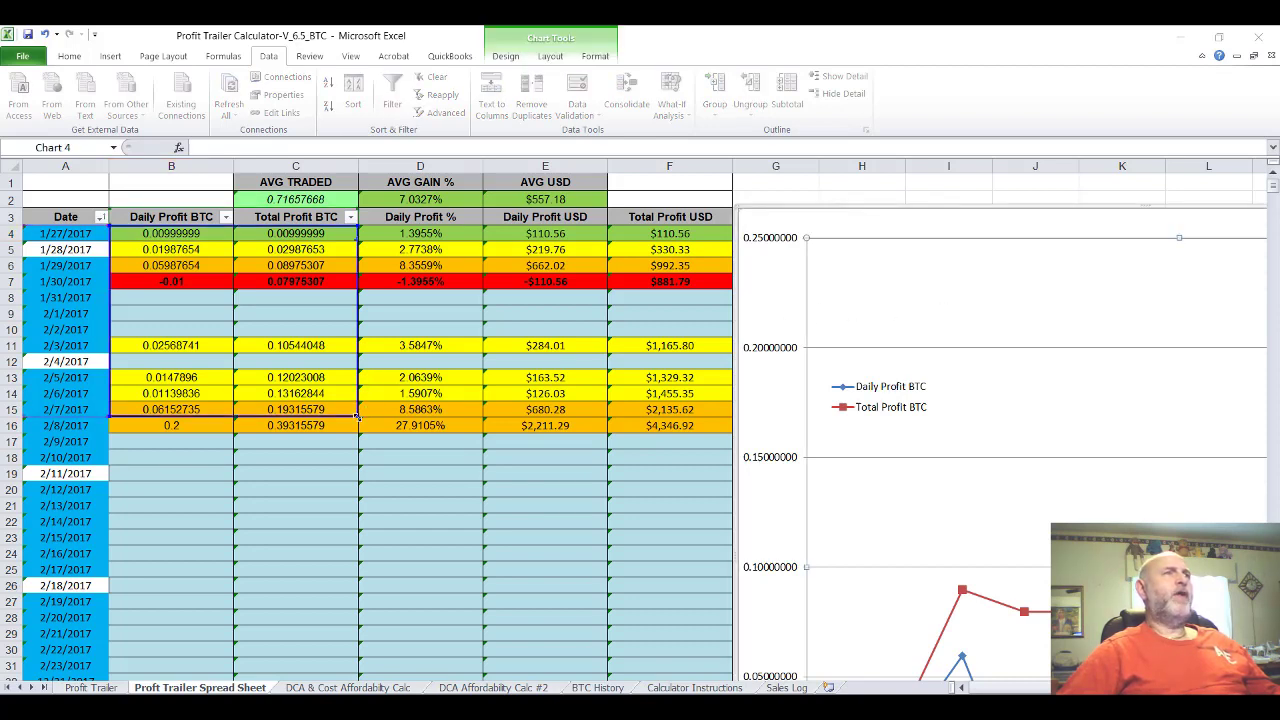
left_click_drag(355, 424, 358, 426)
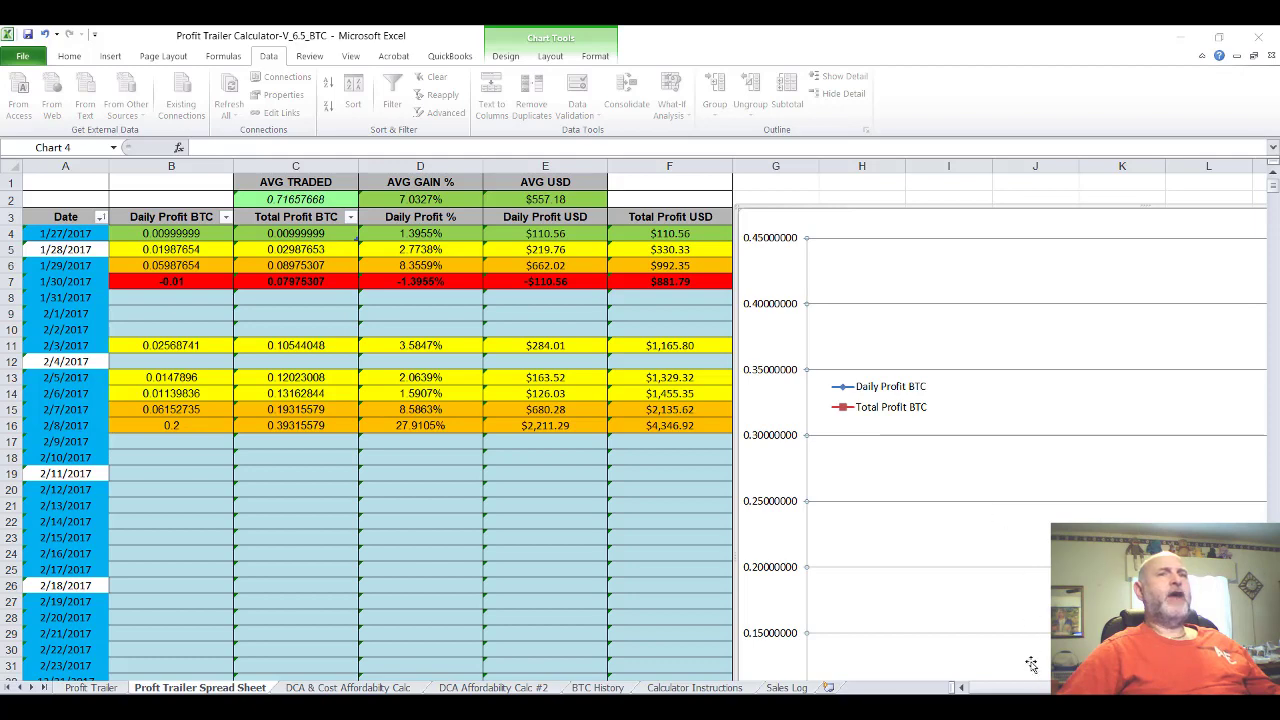
Examine the Daily Profit BTC and Total Profit BTC lines across the chart's dates.
left_click_drag(1030, 687, 1050, 687)
scroll(700, 420, "down", 5)
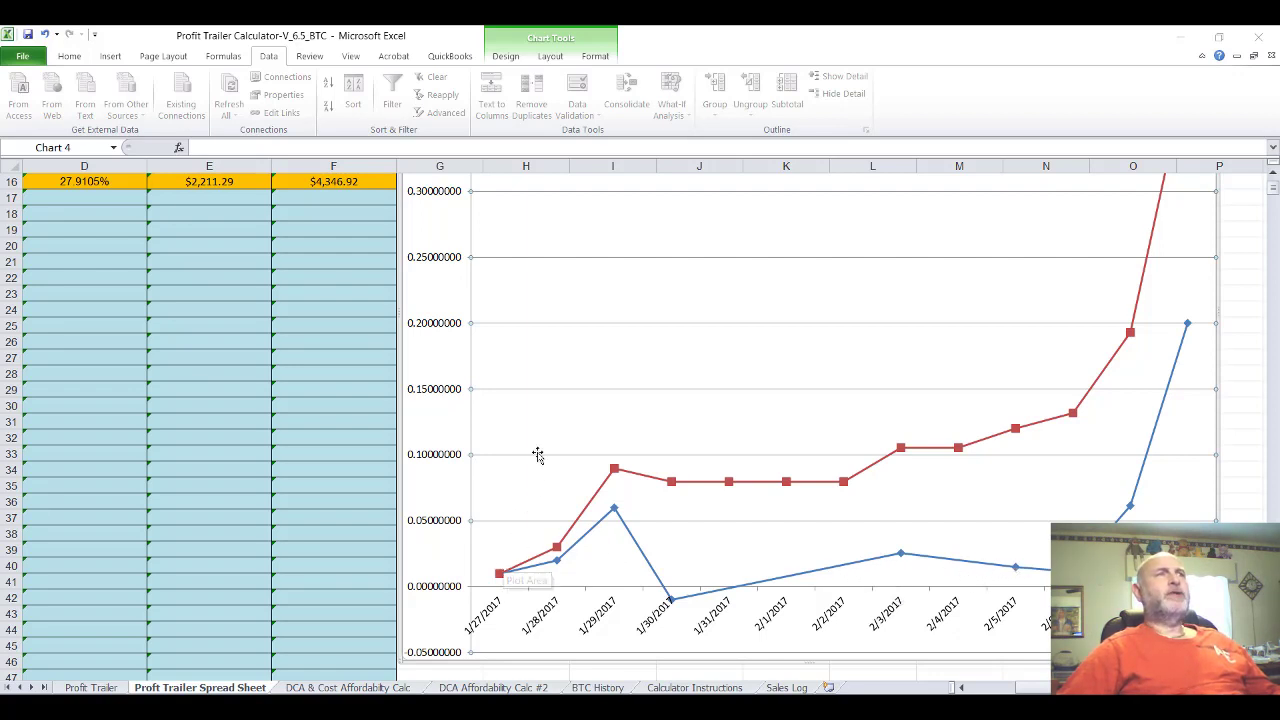
scroll(540, 455, "up", 3)
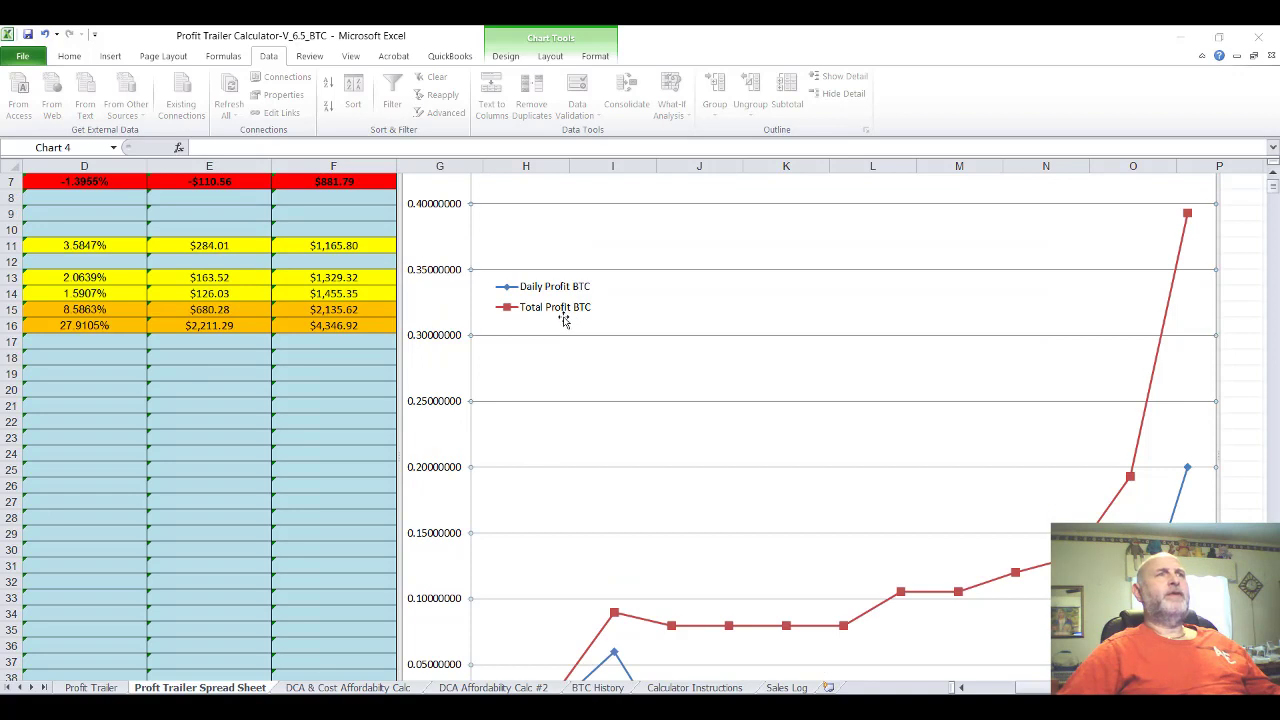
scroll(559, 384, "down", 4)
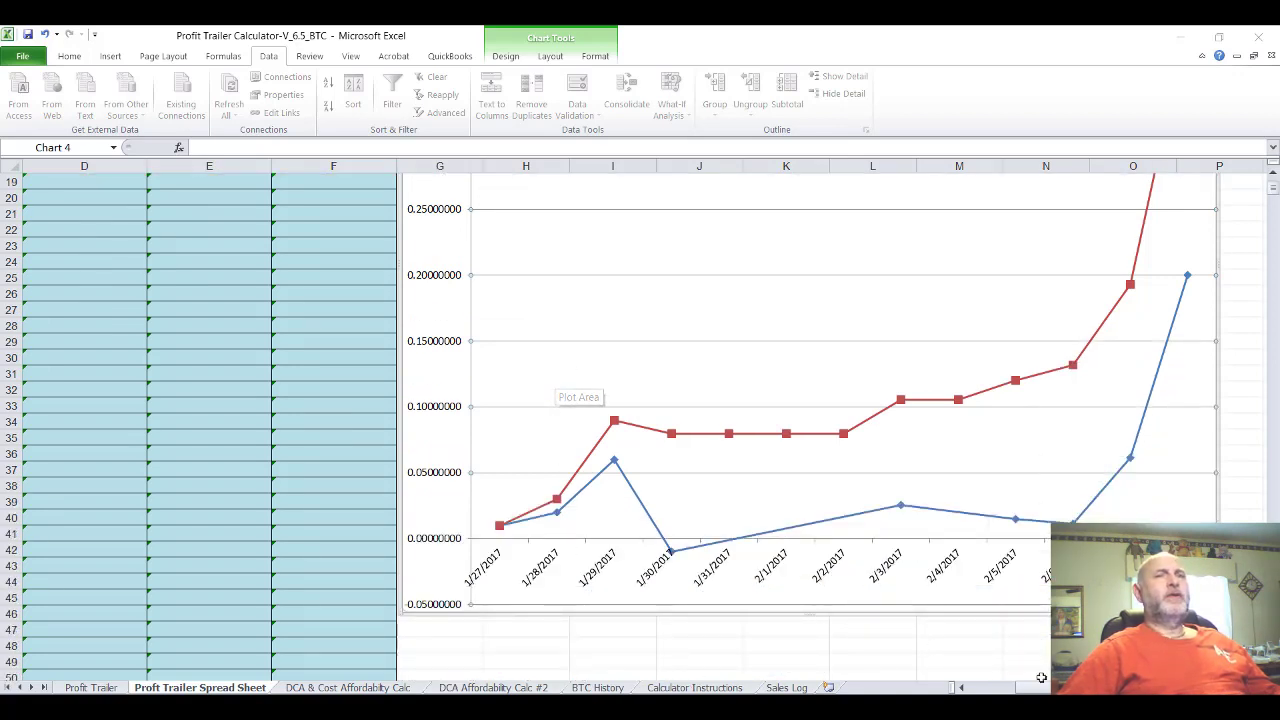
Enter a Daily Profit BTC of .012365 for 2/10/2017.
left_click_drag(1040, 687, 975, 688)
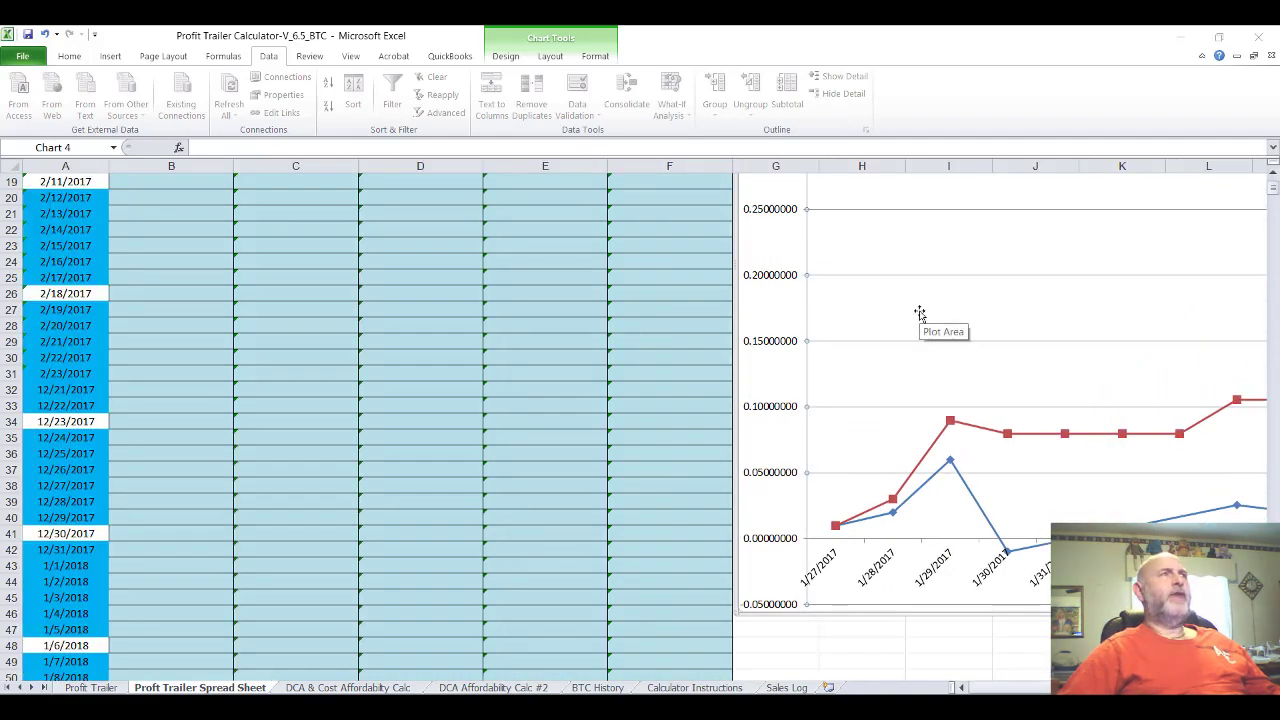
scroll(780, 430, "up", 5)
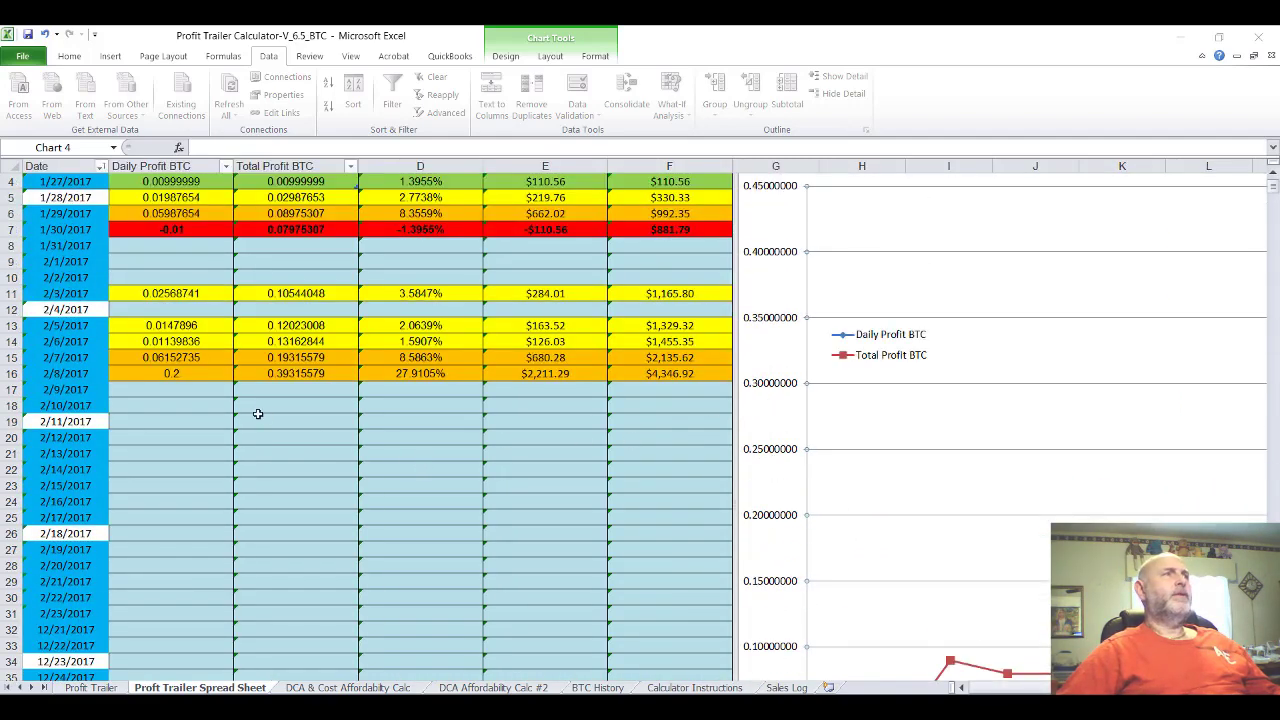
left_click(185, 403)
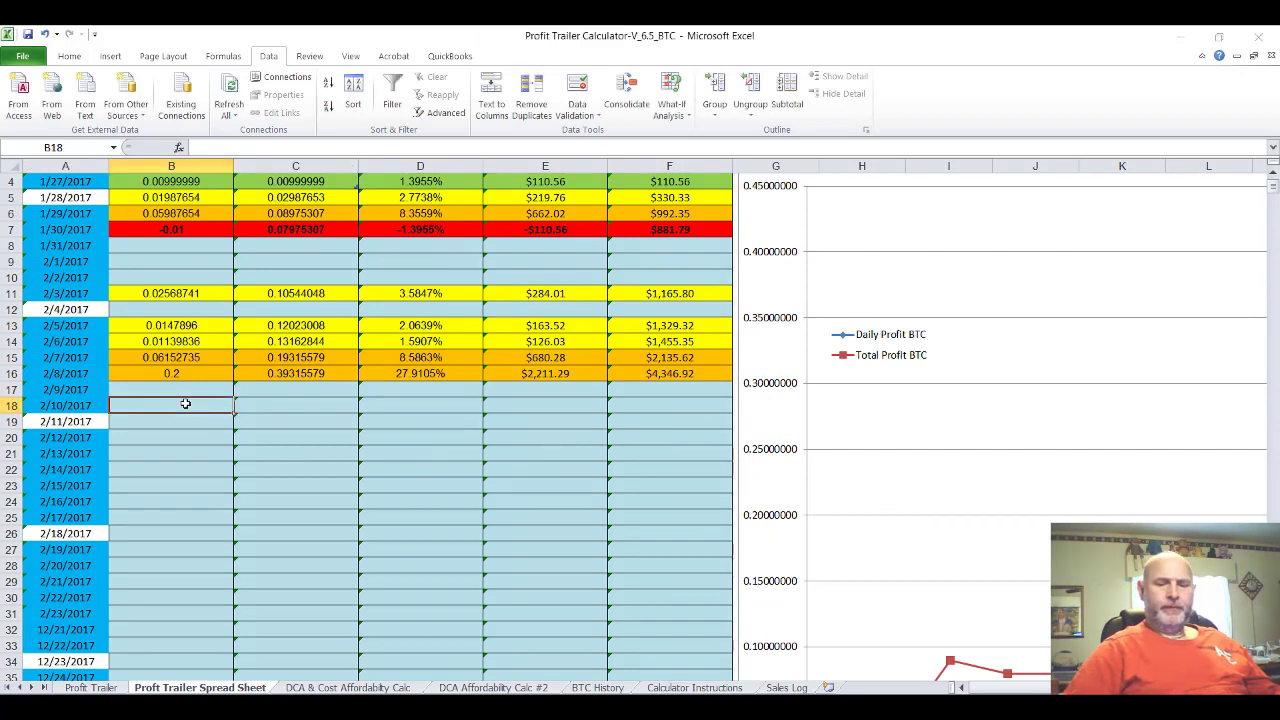
type(".0")
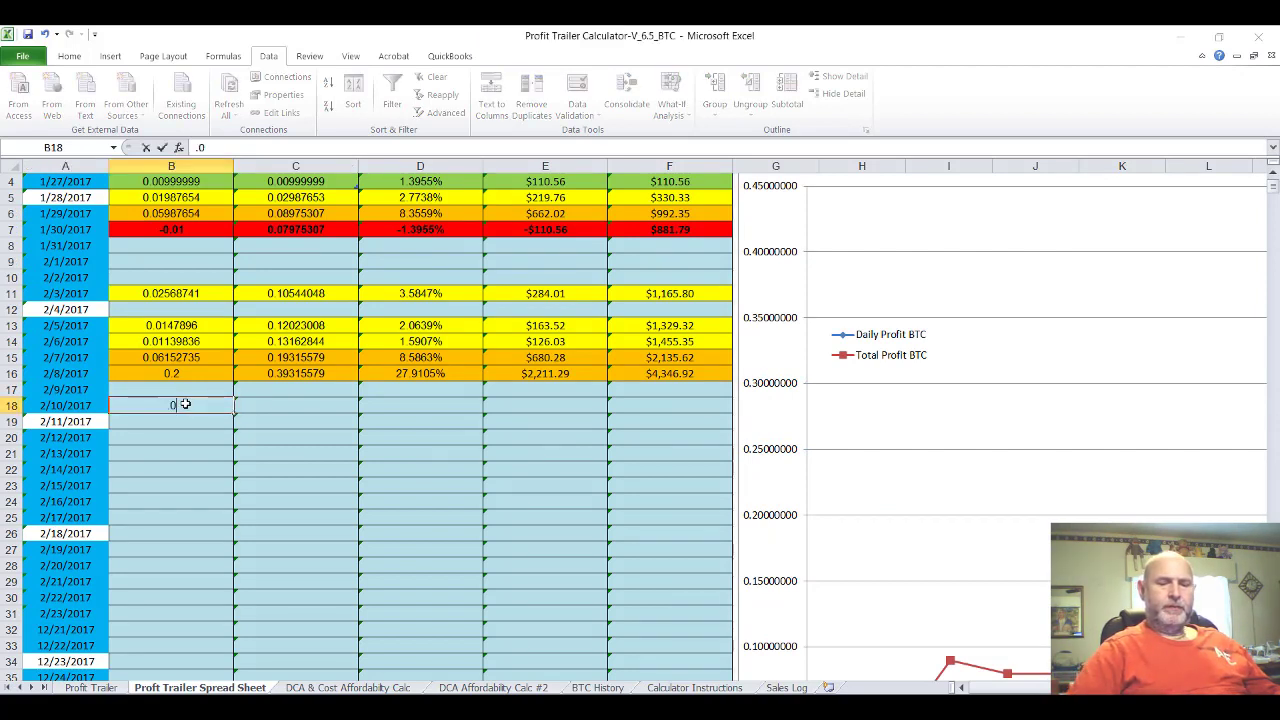
type("12365")
key("Return")
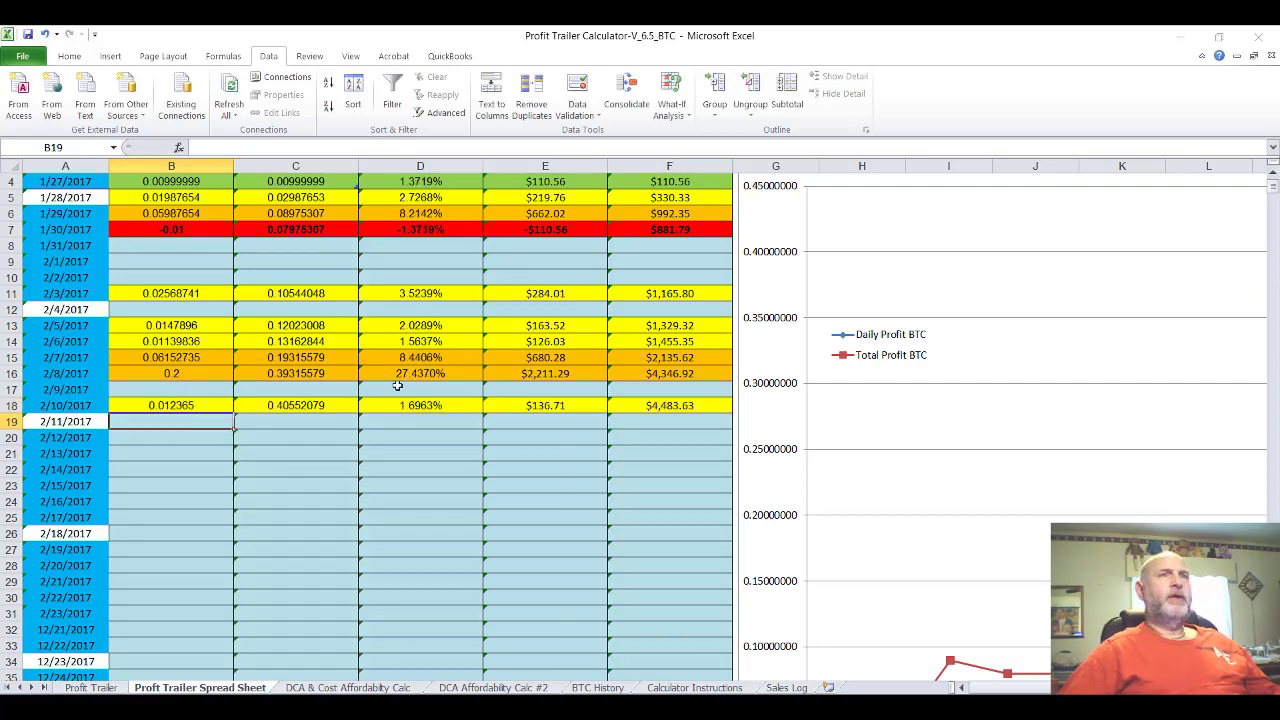
Extend the profit chart's data range down to the 2/10/2017 row and check the plotted lines at the last date.
left_click(874, 429)
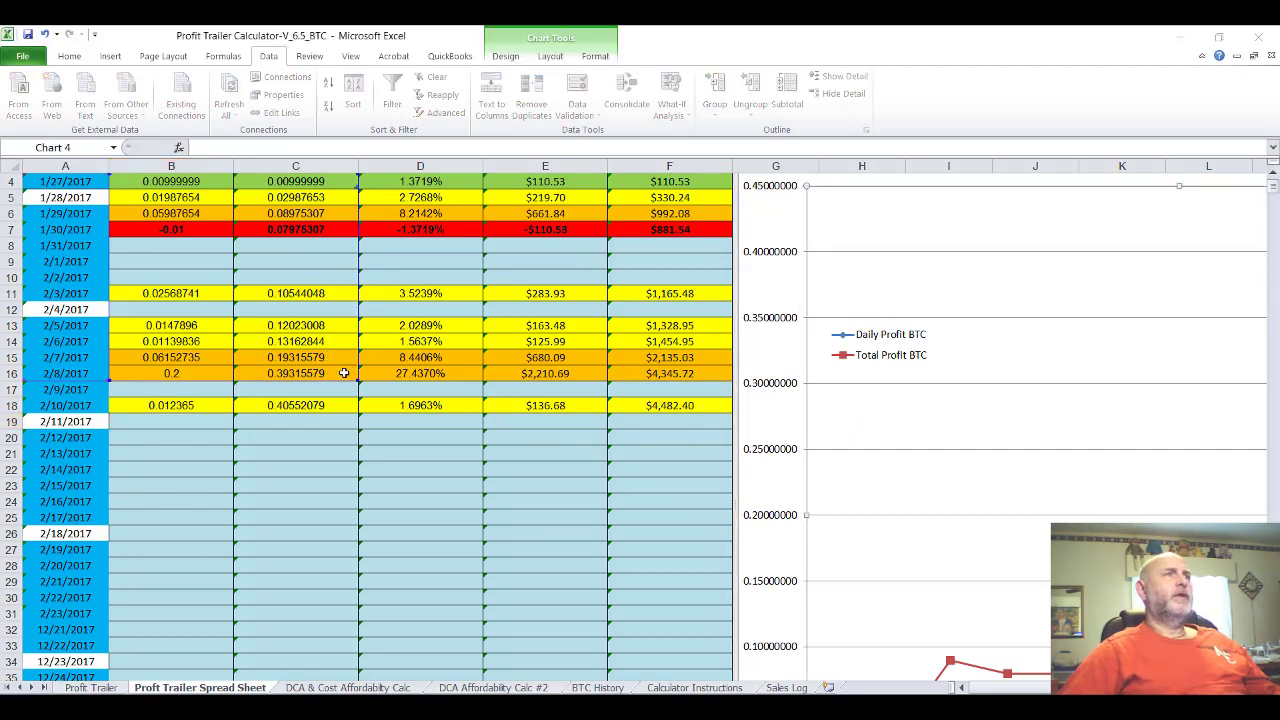
left_click_drag(358, 380, 357, 408)
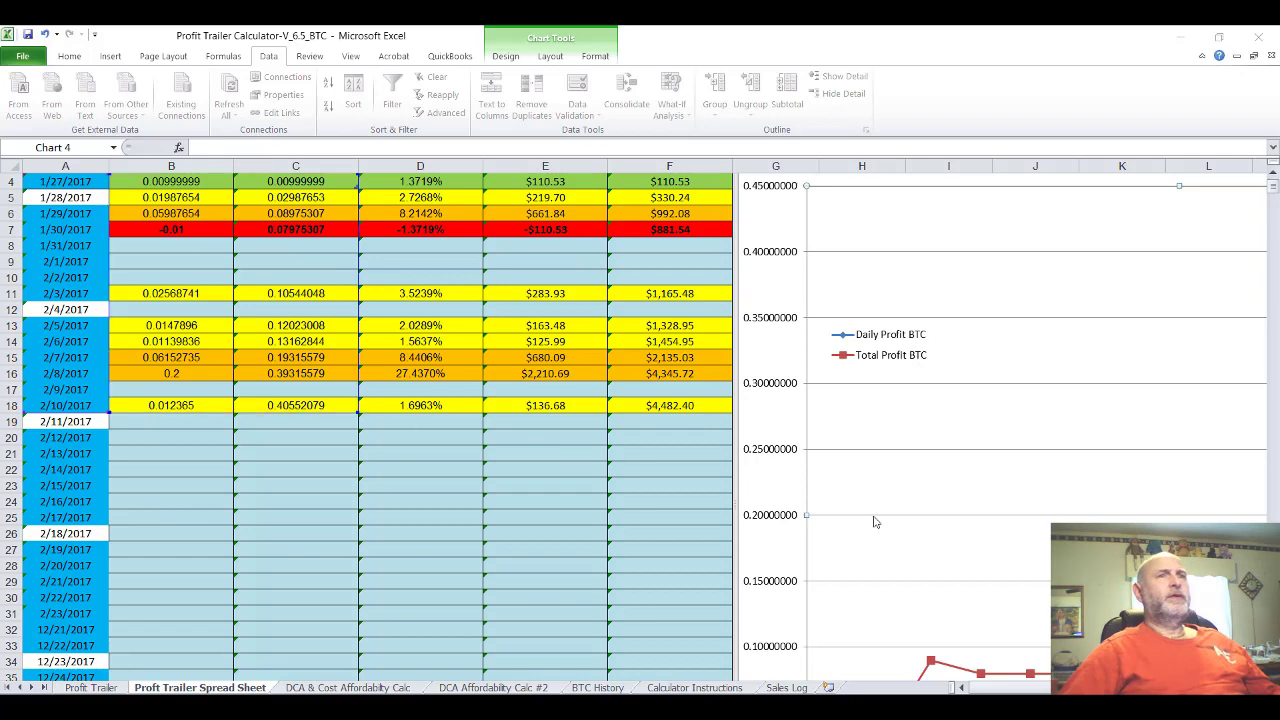
scroll(952, 528, "down", 6)
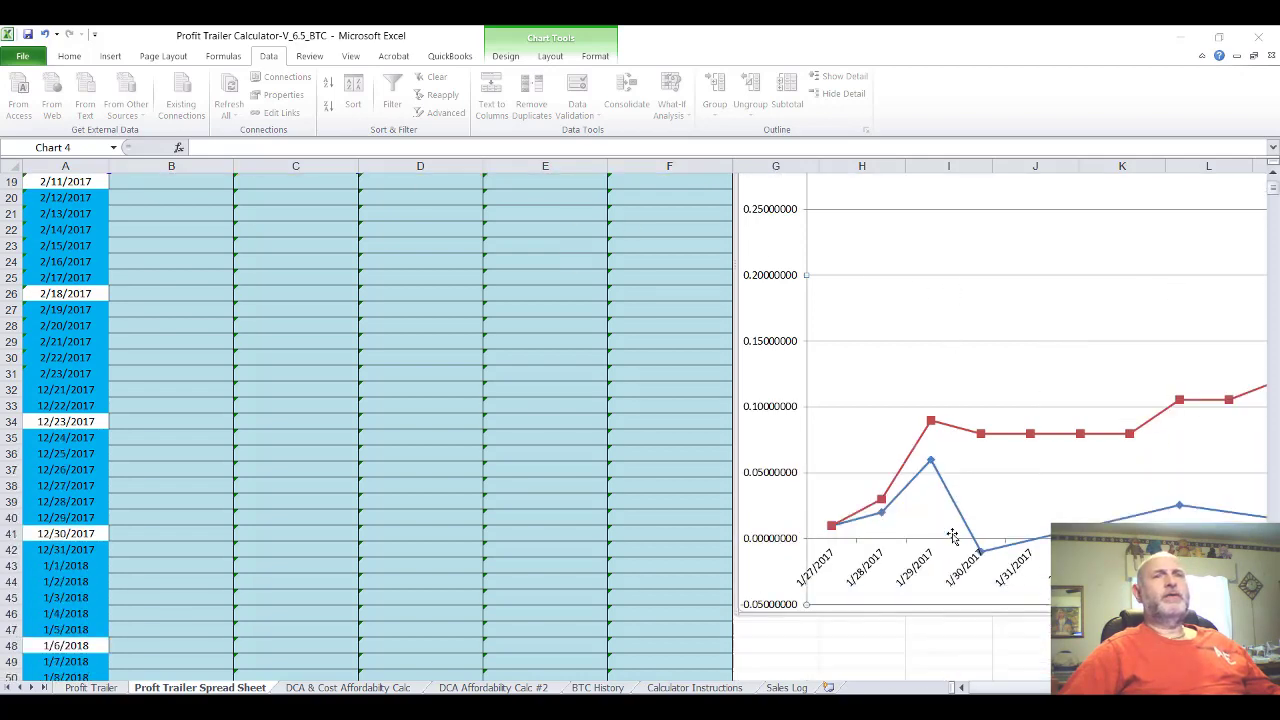
left_click_drag(988, 680, 996, 680)
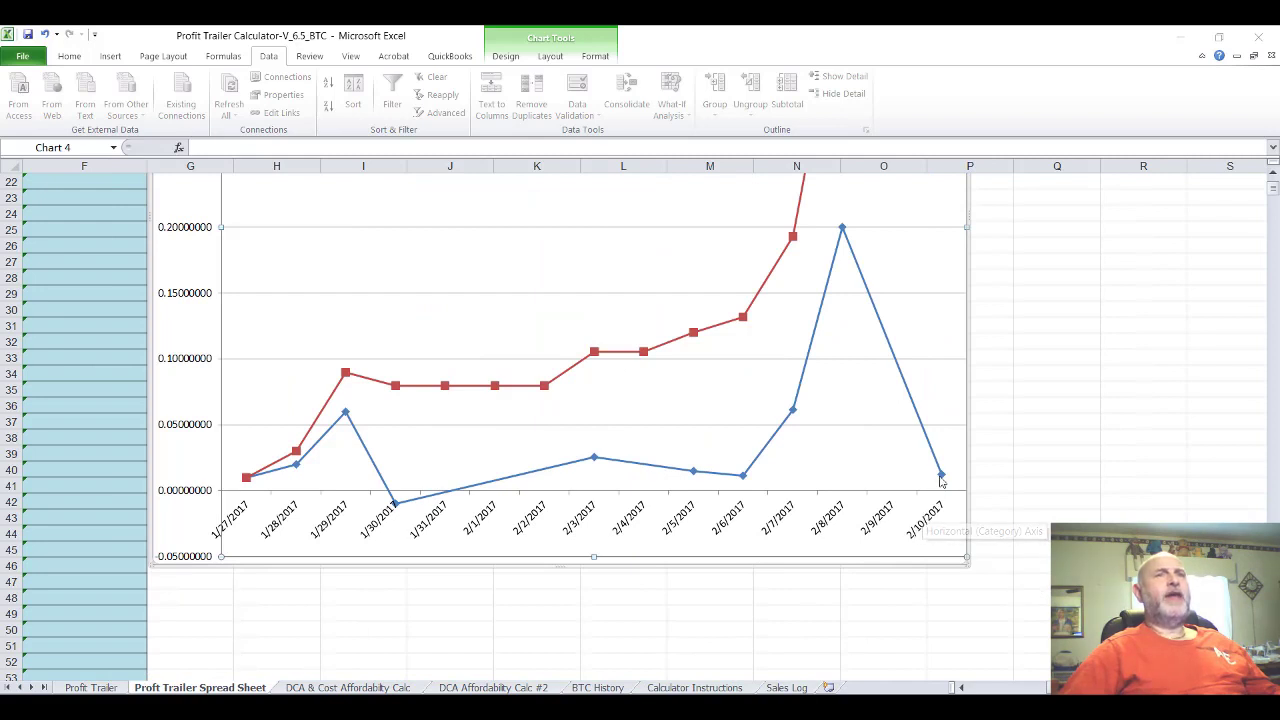
mouse_move(941, 478)
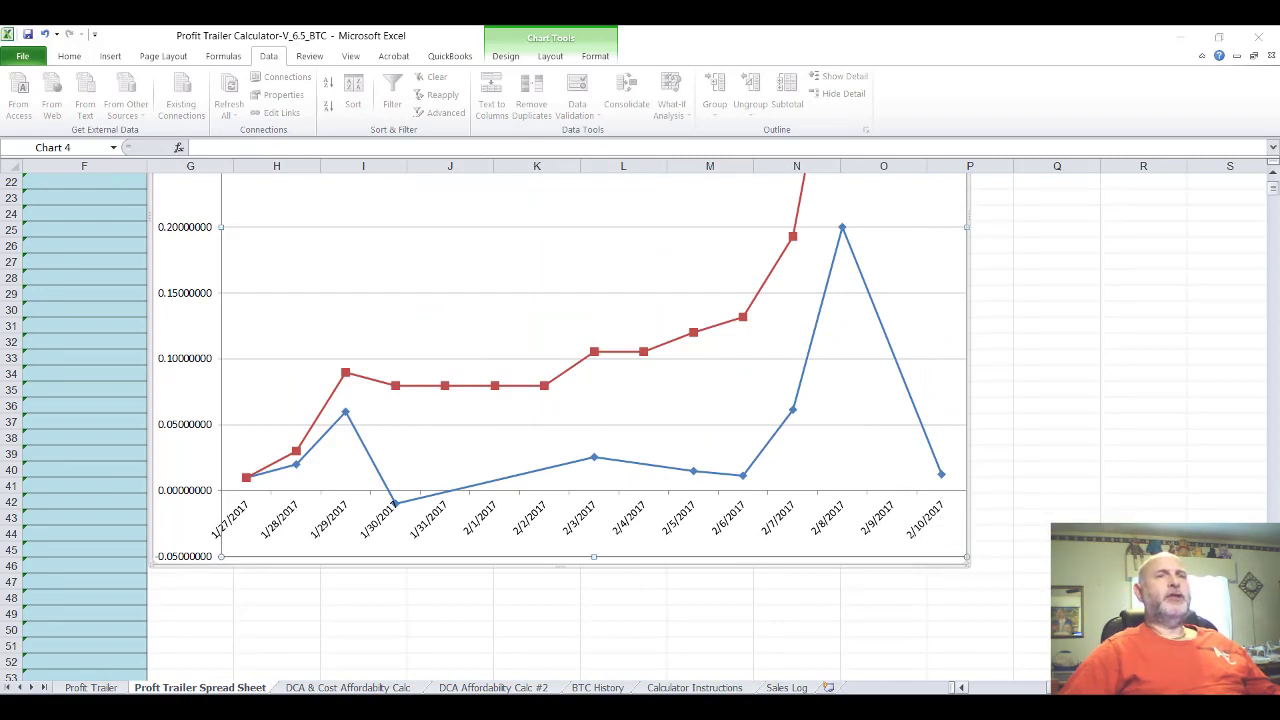
Return to the daily entries and select the Daily Profit BTC cells from 1/27/2017 through 2/10/2017.
left_click_drag(1040, 688, 1010, 690)
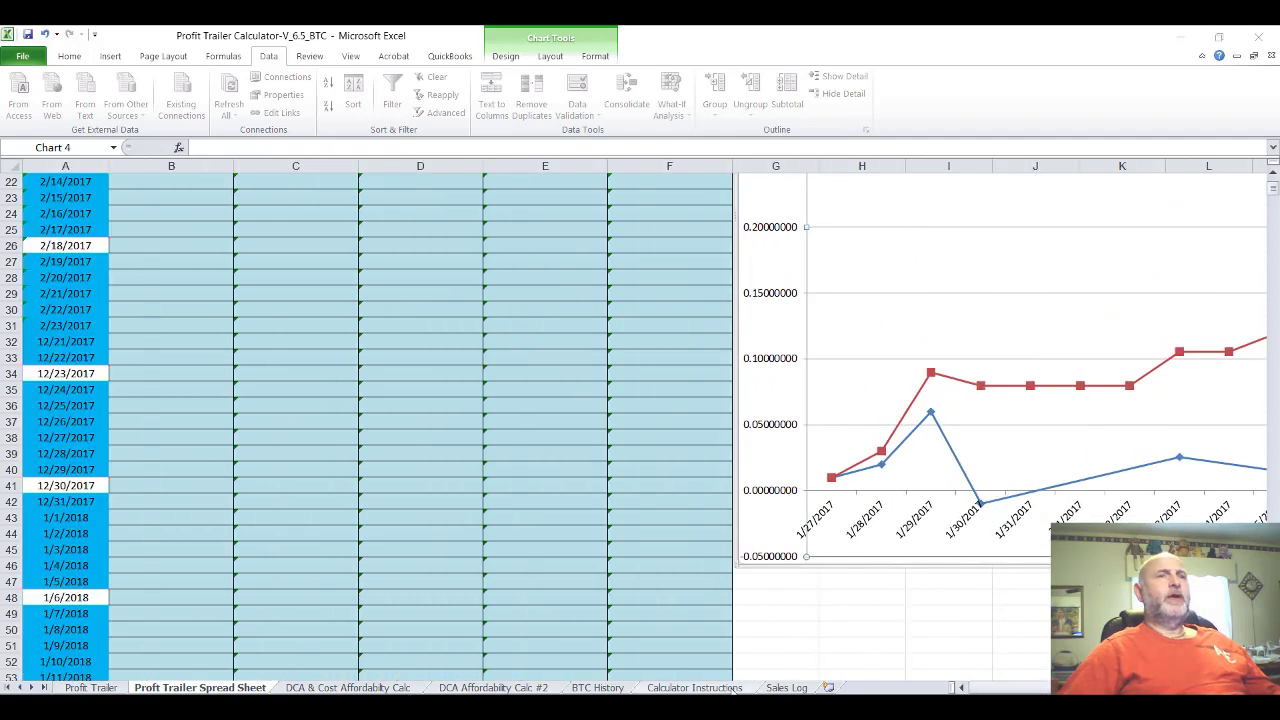
scroll(780, 655, "up", 7)
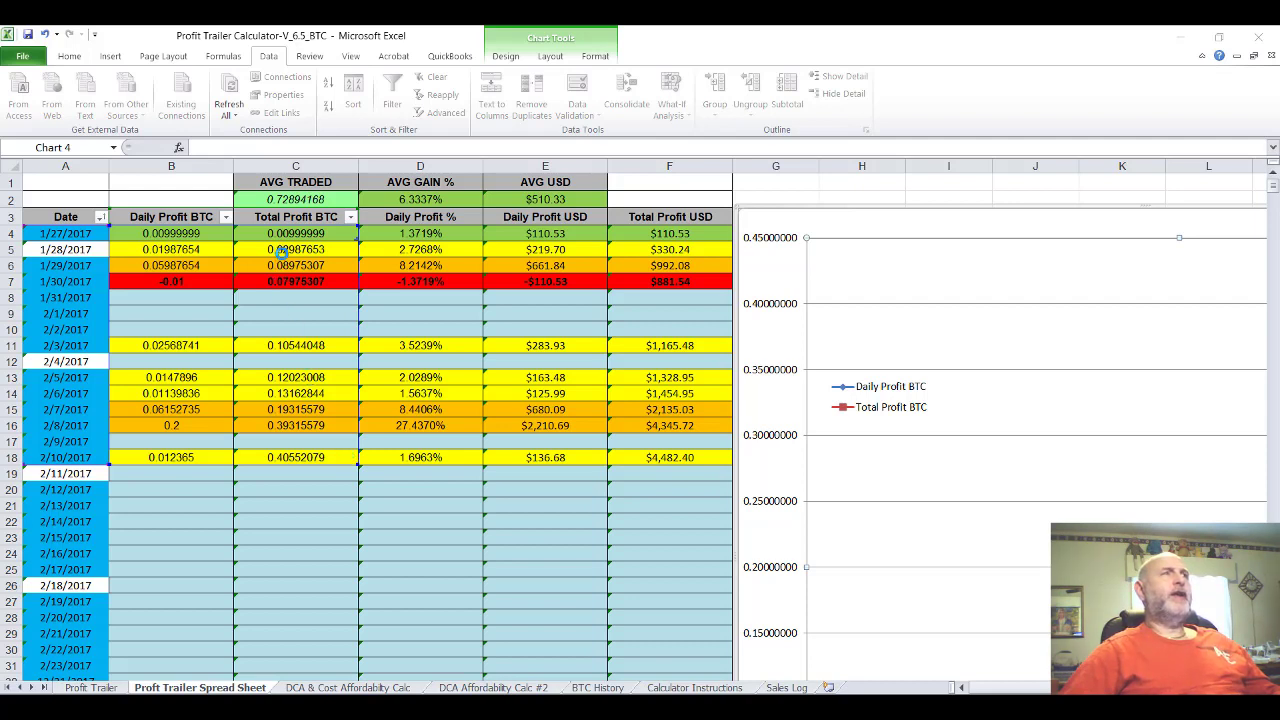
key("Escape")
left_click_drag(197, 232, 190, 457)
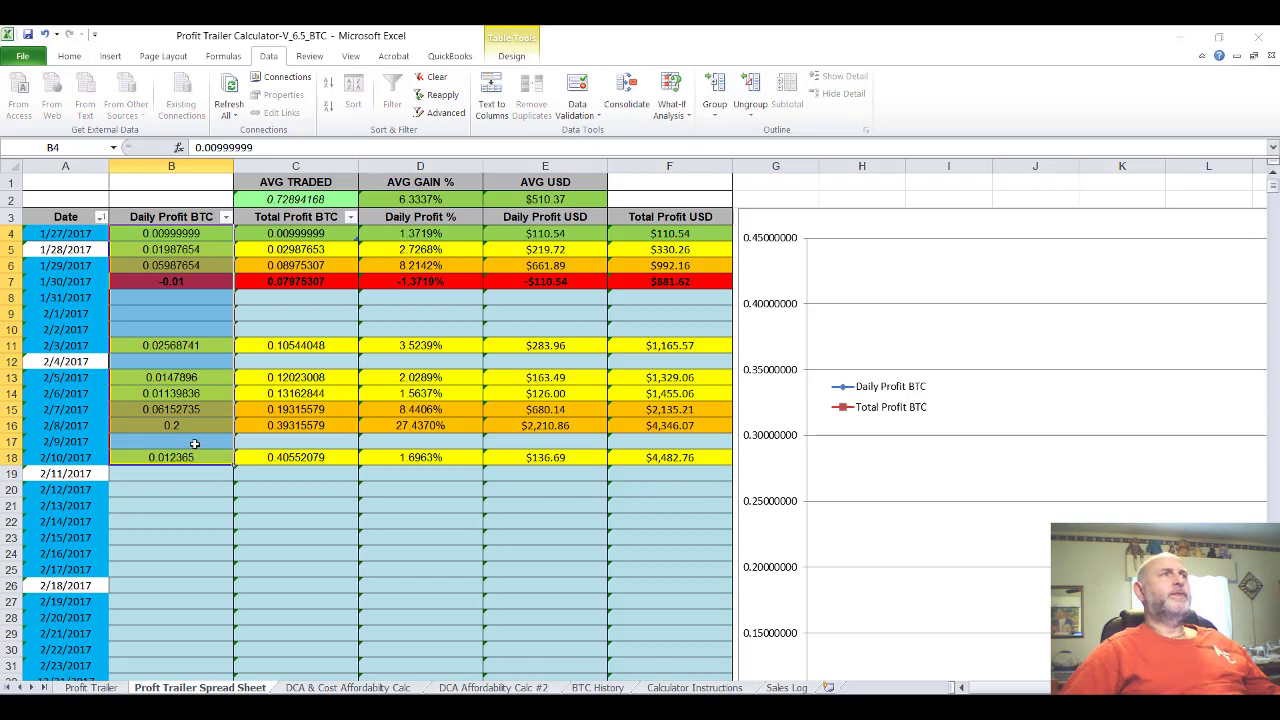
Open the DCA & Cost Affordability Calc sheet and inspect its MAX_COST cell and the formula behind the total capital in BTC.
left_click(318, 688)
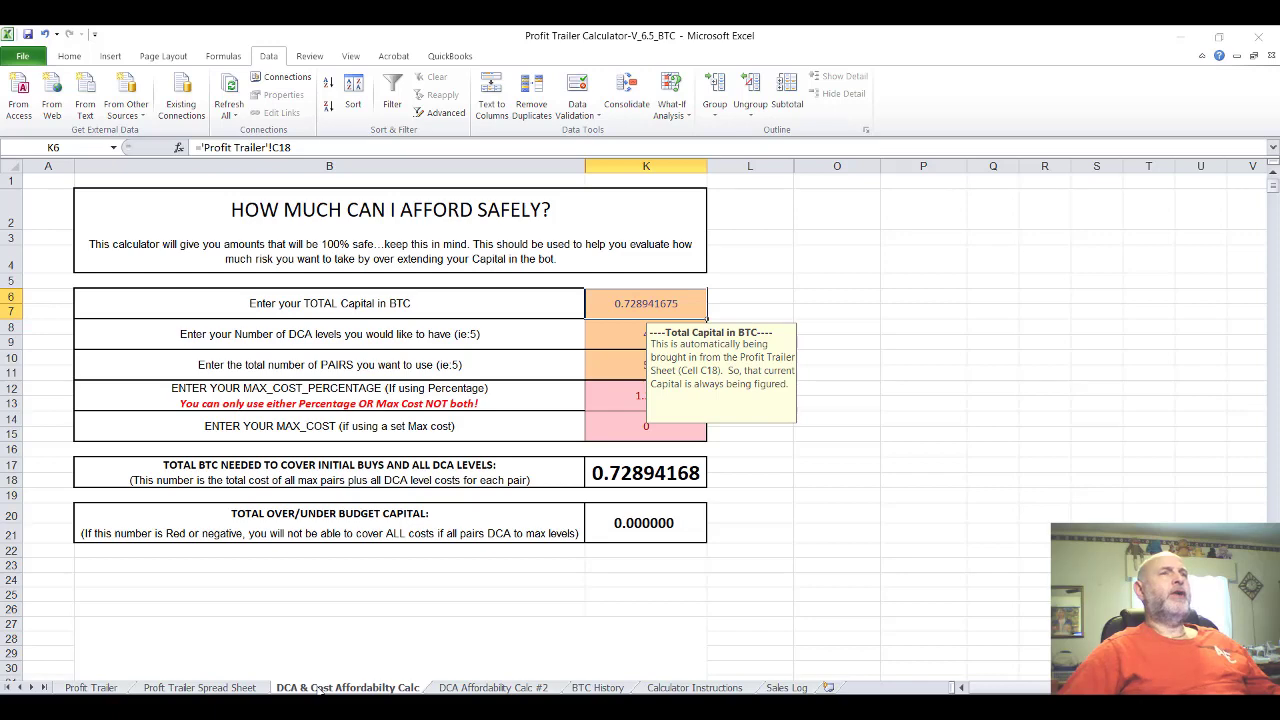
scroll(390, 608, "down", 2)
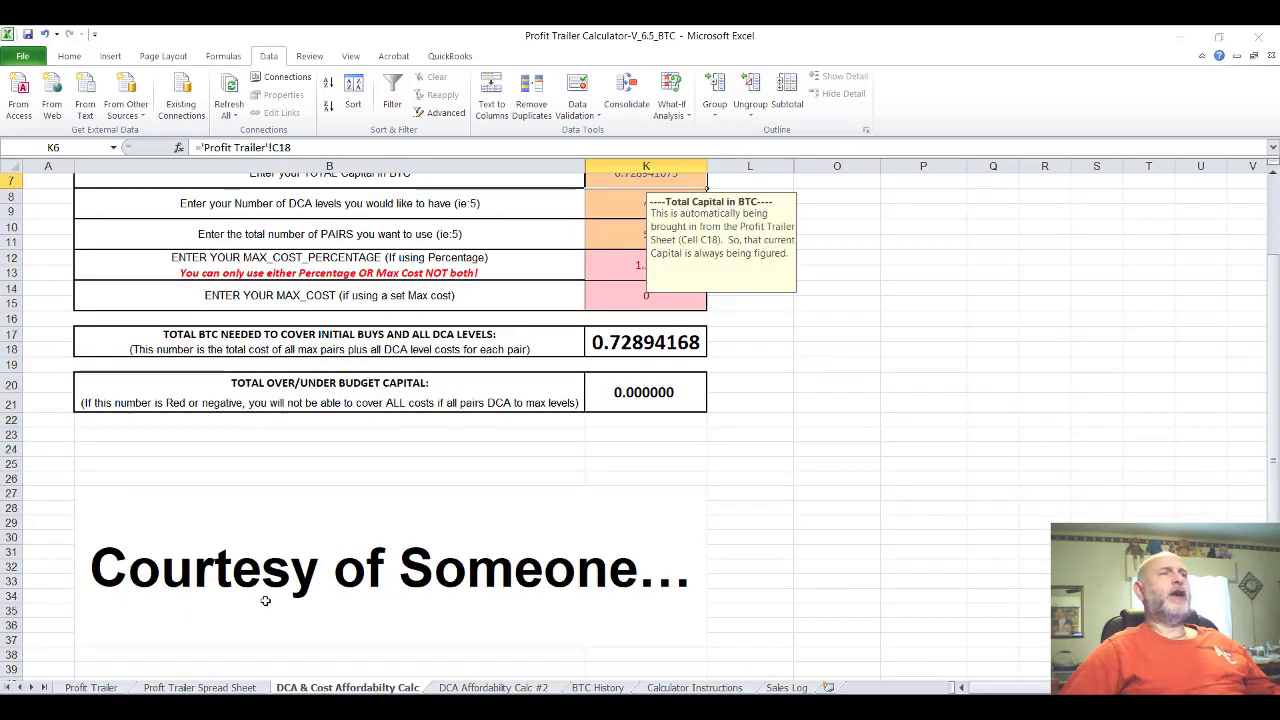
scroll(541, 570, "up", 2)
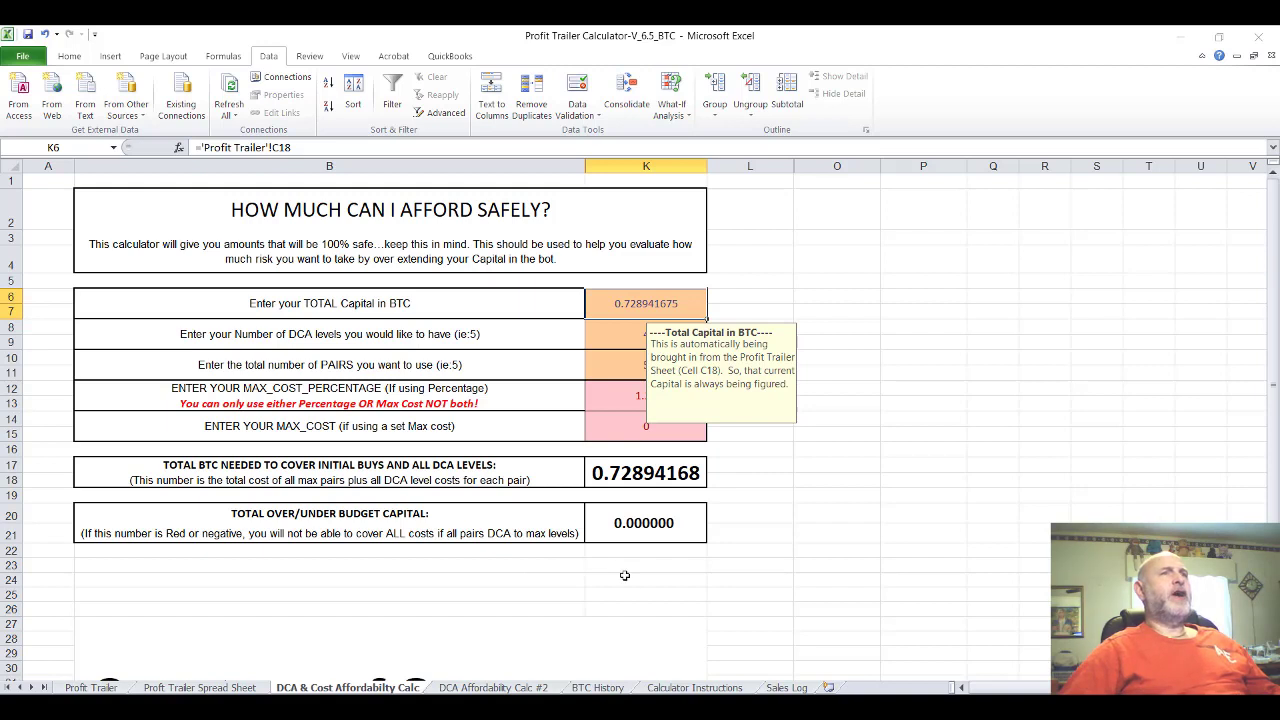
left_click(622, 428)
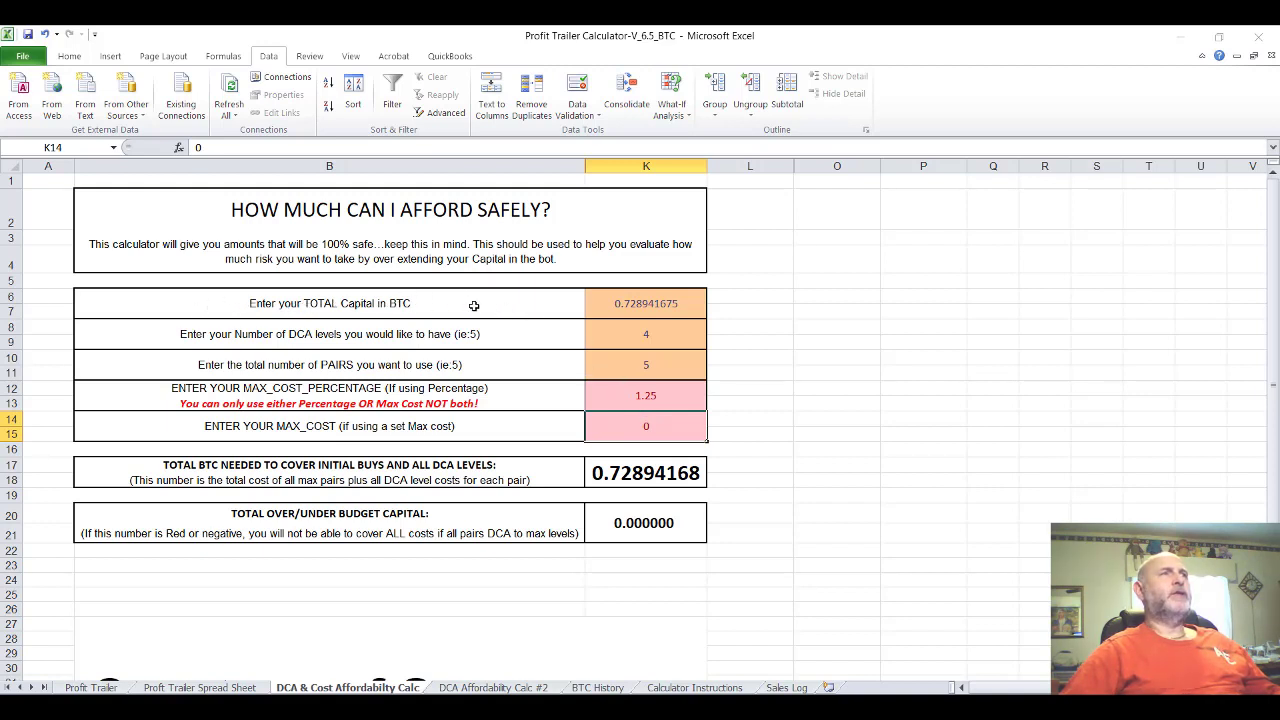
left_click(621, 304)
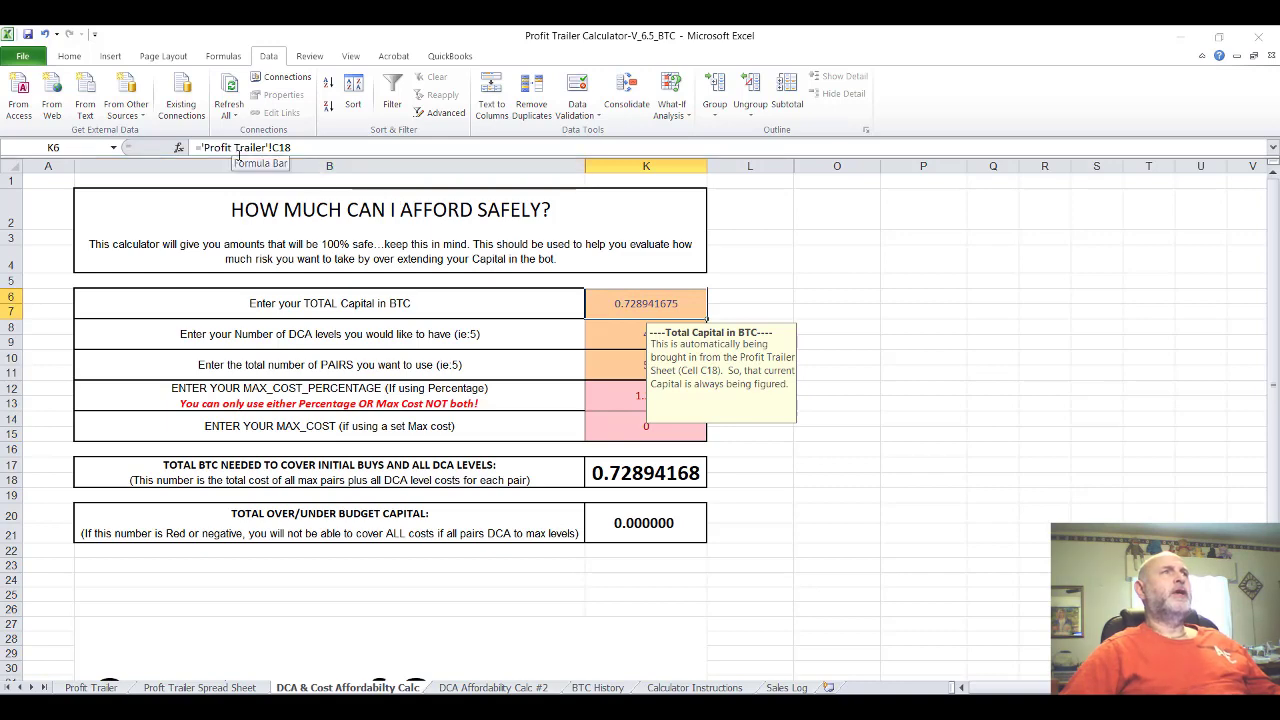
Check the Total BTC as of Today cell C18 on the Profit Trailer sheet and return to the DCA & Cost Affordability Calc sheet.
left_click(91, 688)
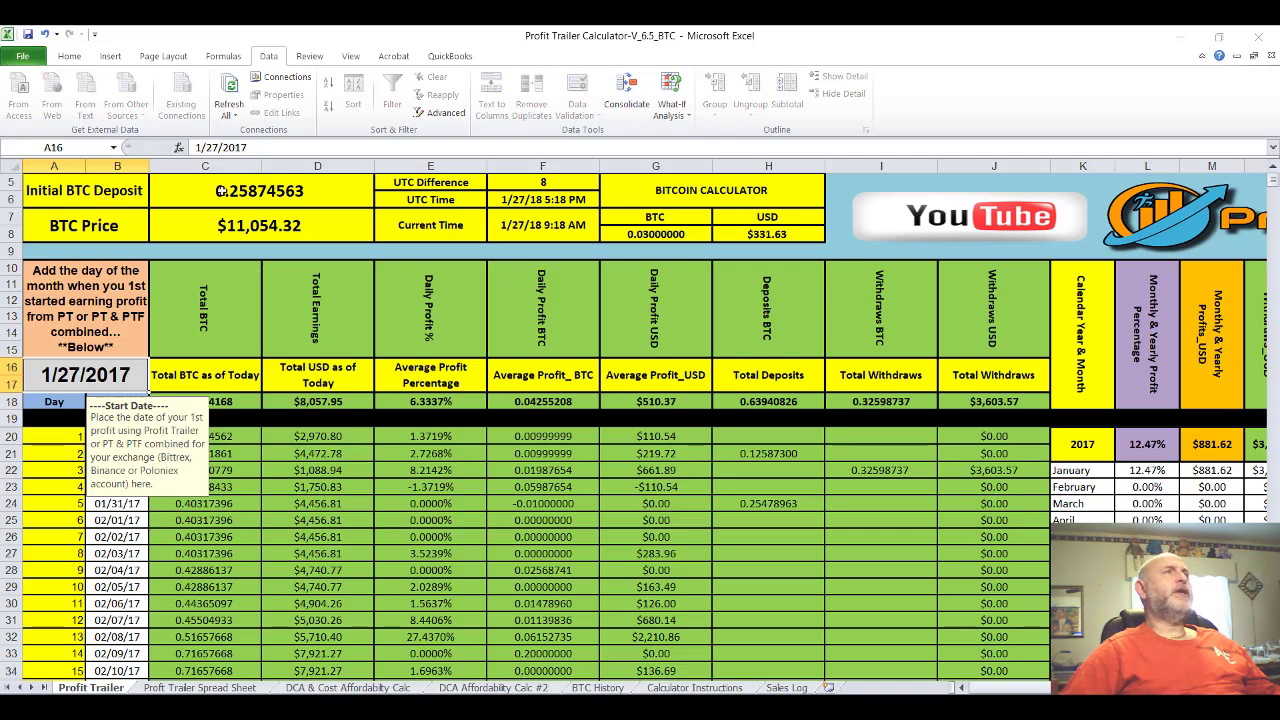
left_click(237, 403)
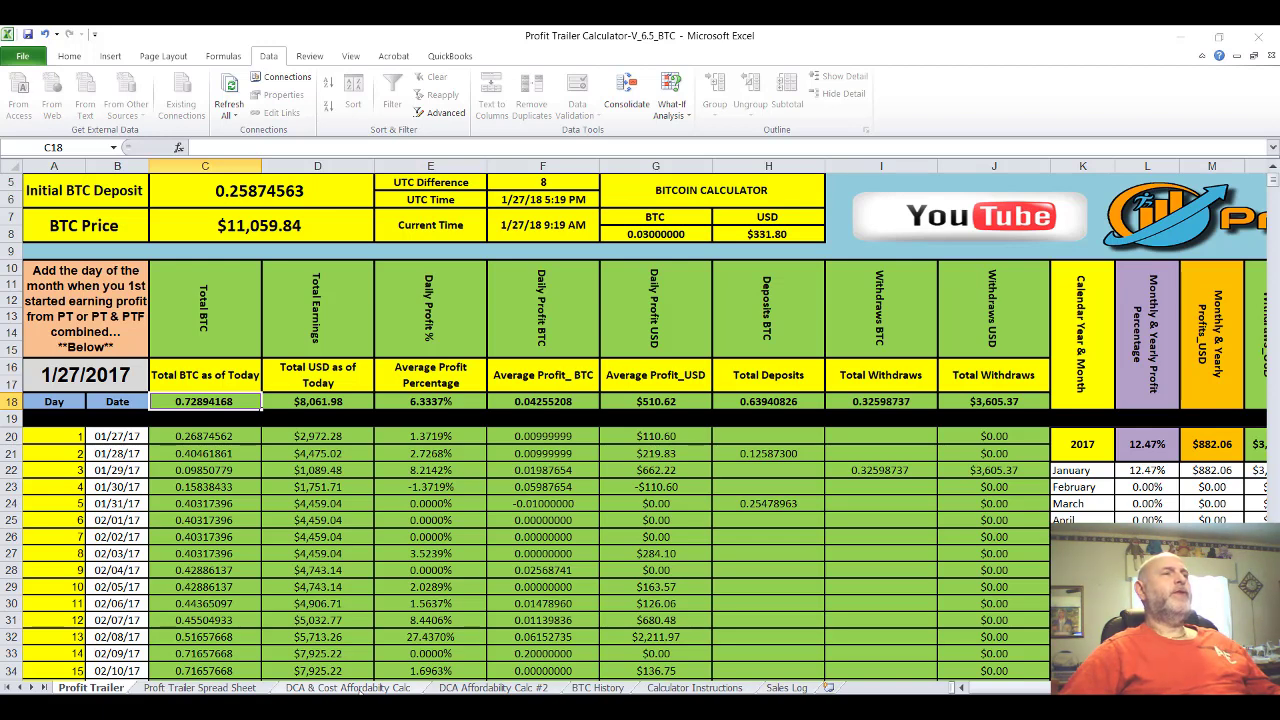
left_click(358, 688)
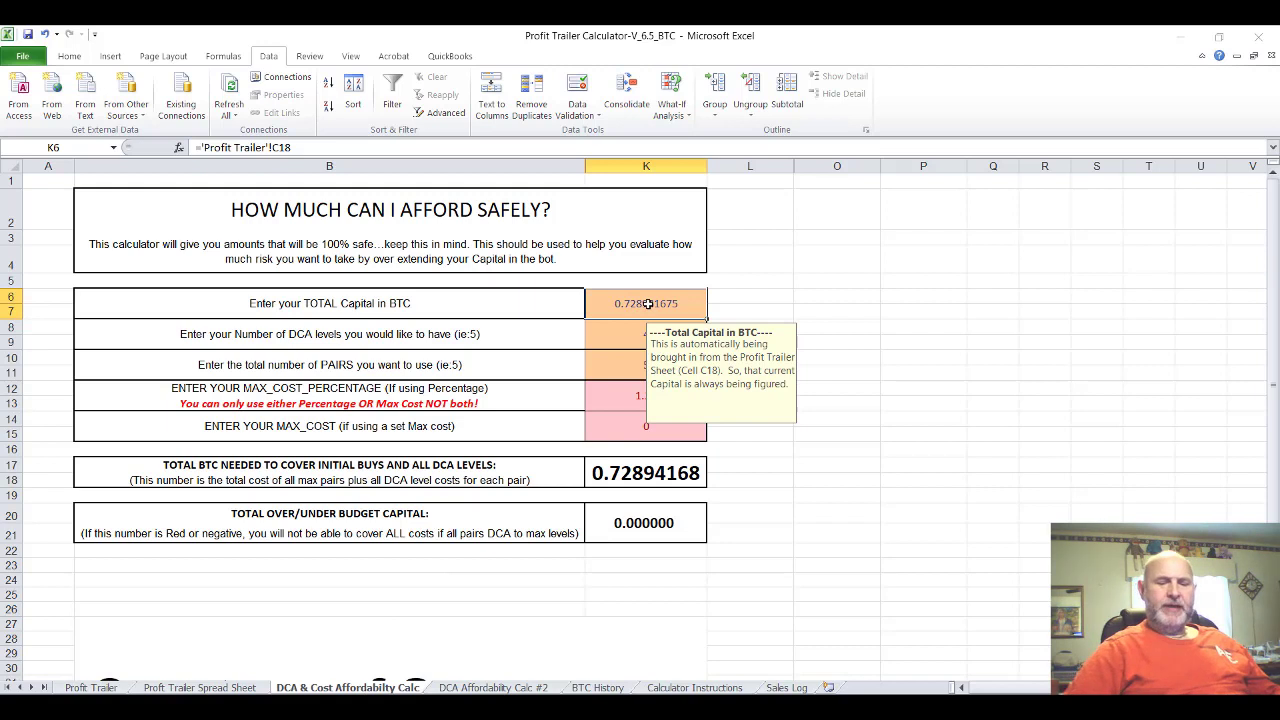
Try a manual total capital of .2587 BTC in the affordability calculator and undo the entry to restore the linked formula.
type(".2587")
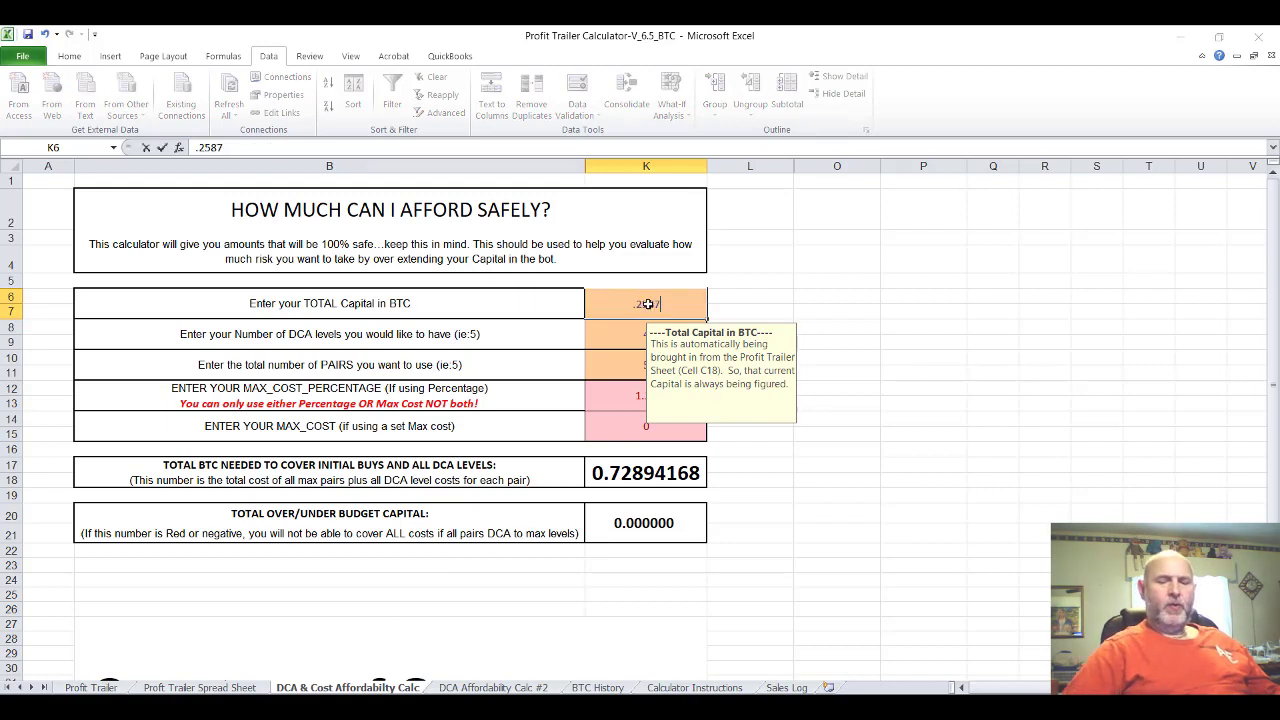
key("Return")
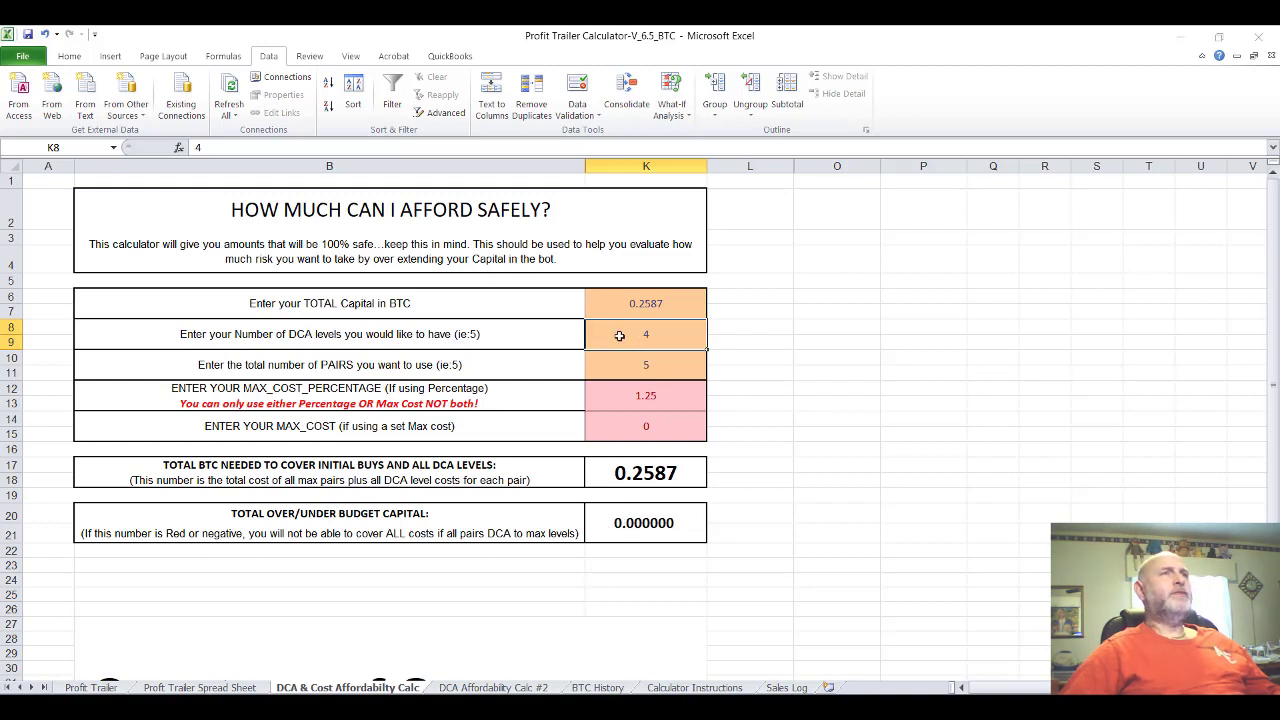
left_click(47, 38)
left_click(838, 292)
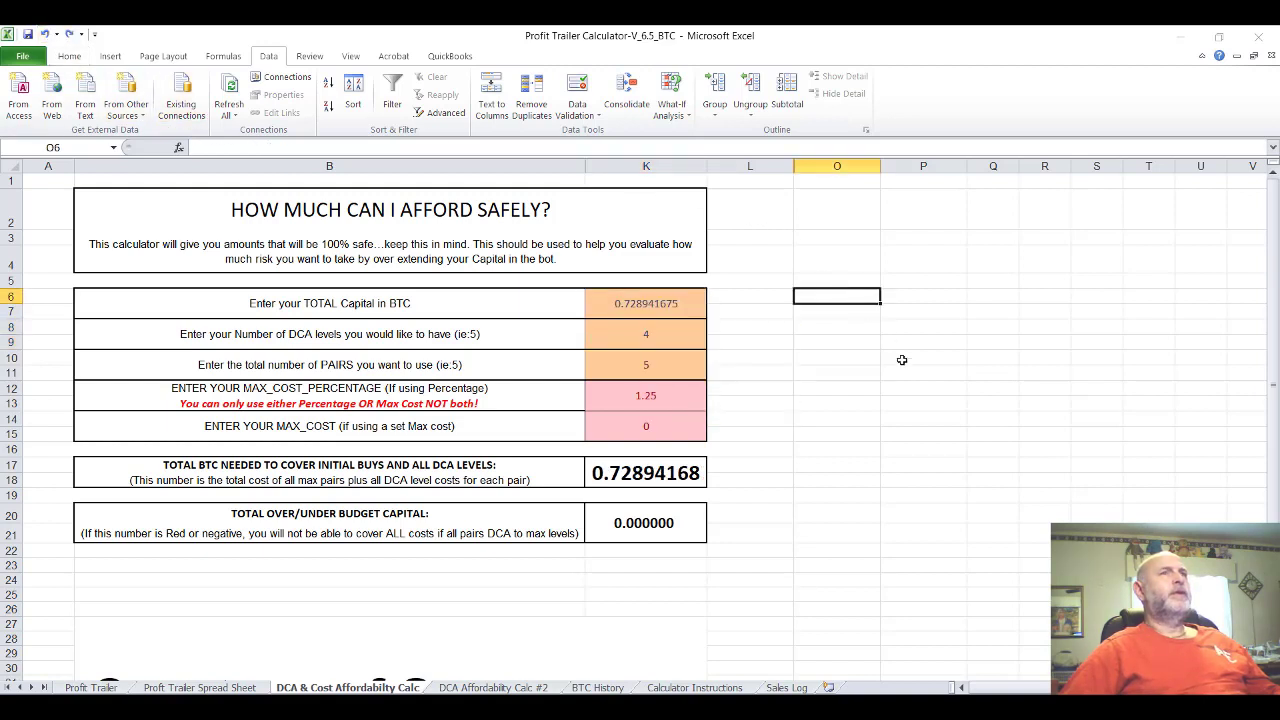
Inspect the Total Over/Under Budget Capital formula and set the total number of PAIRS to 5.
left_click(668, 526)
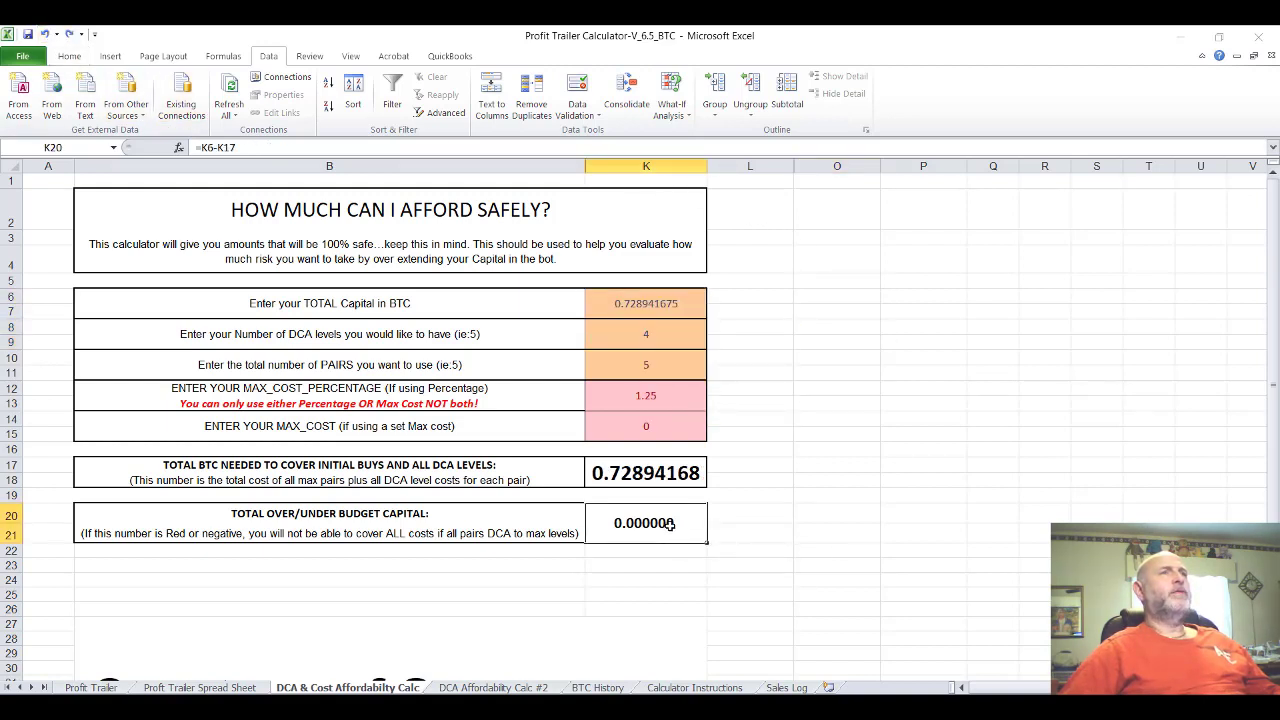
left_click(647, 364)
type("5")
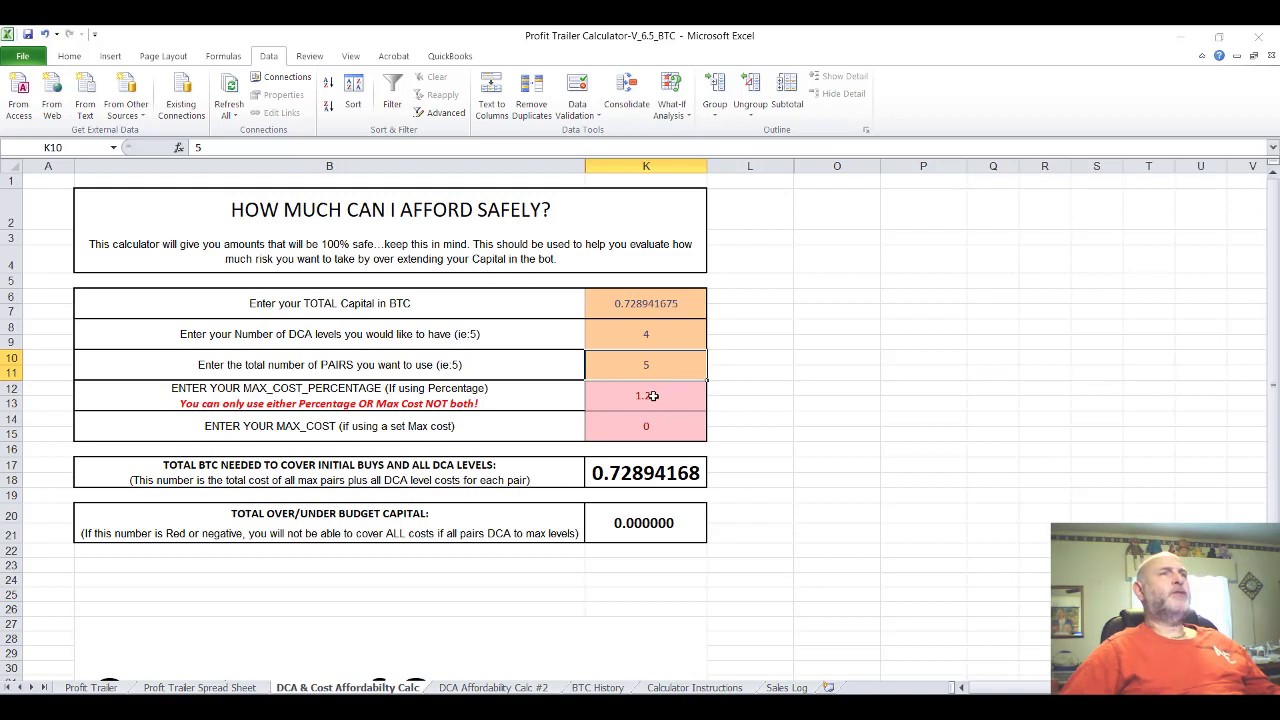
Set MAX_COST_PERCENTAGE to 0 and enter a fixed MAX_COST of .0125.
left_click(660, 396)
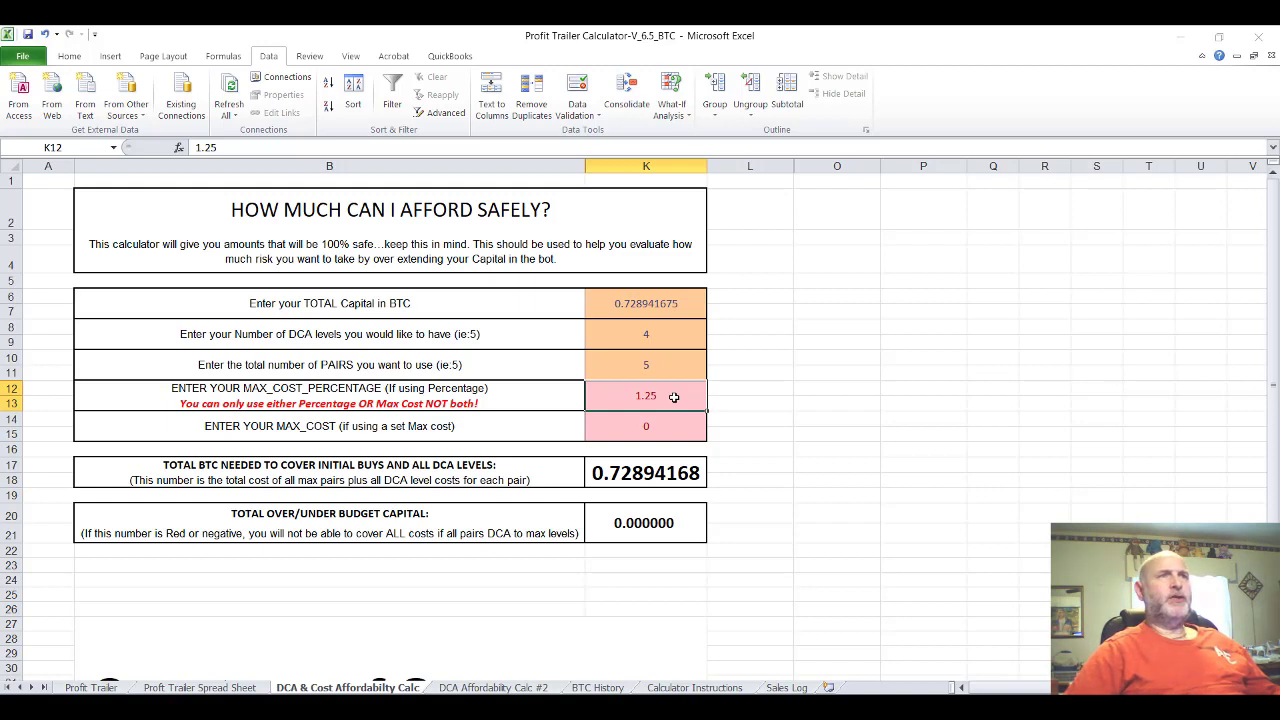
type("0")
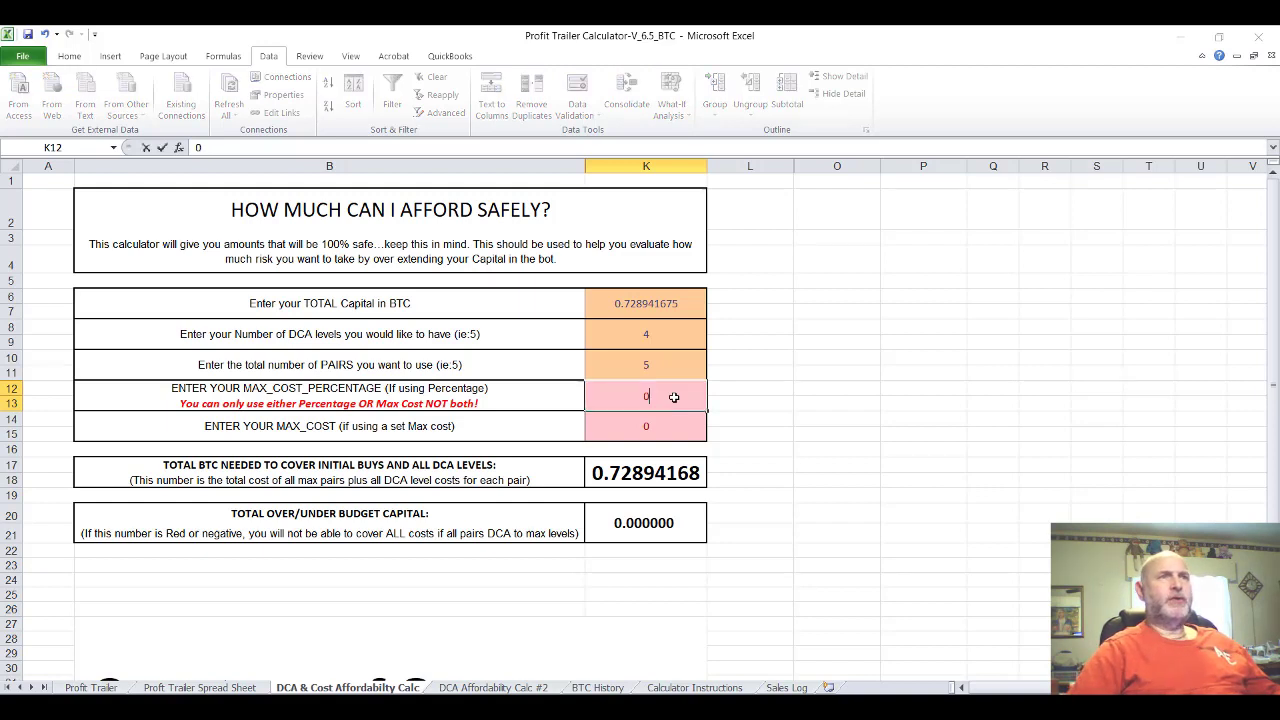
left_click(634, 429)
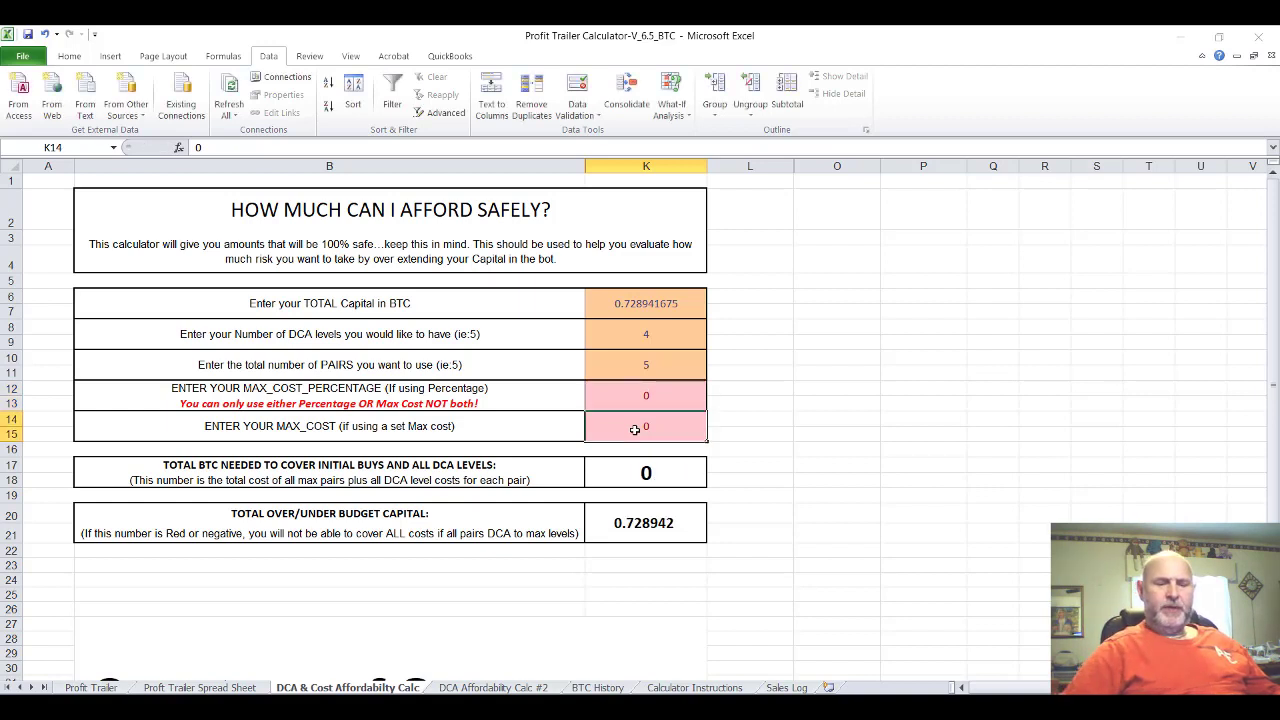
type(".0125")
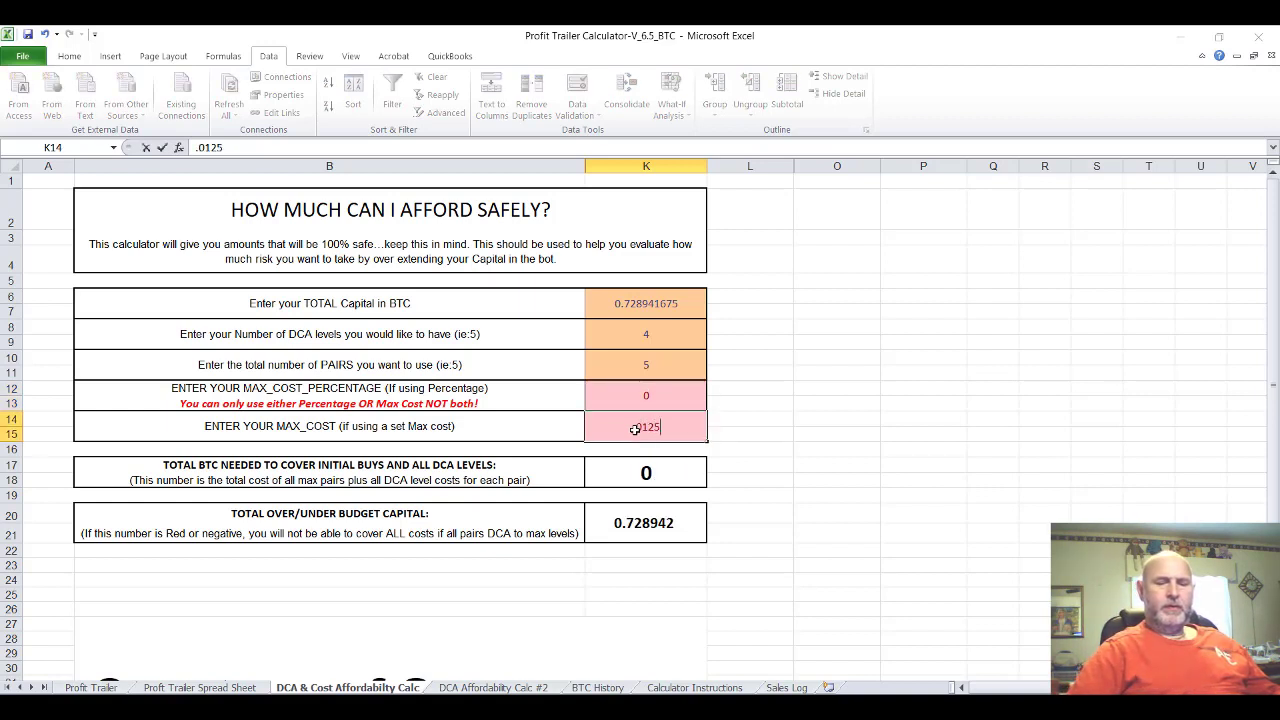
key("Return")
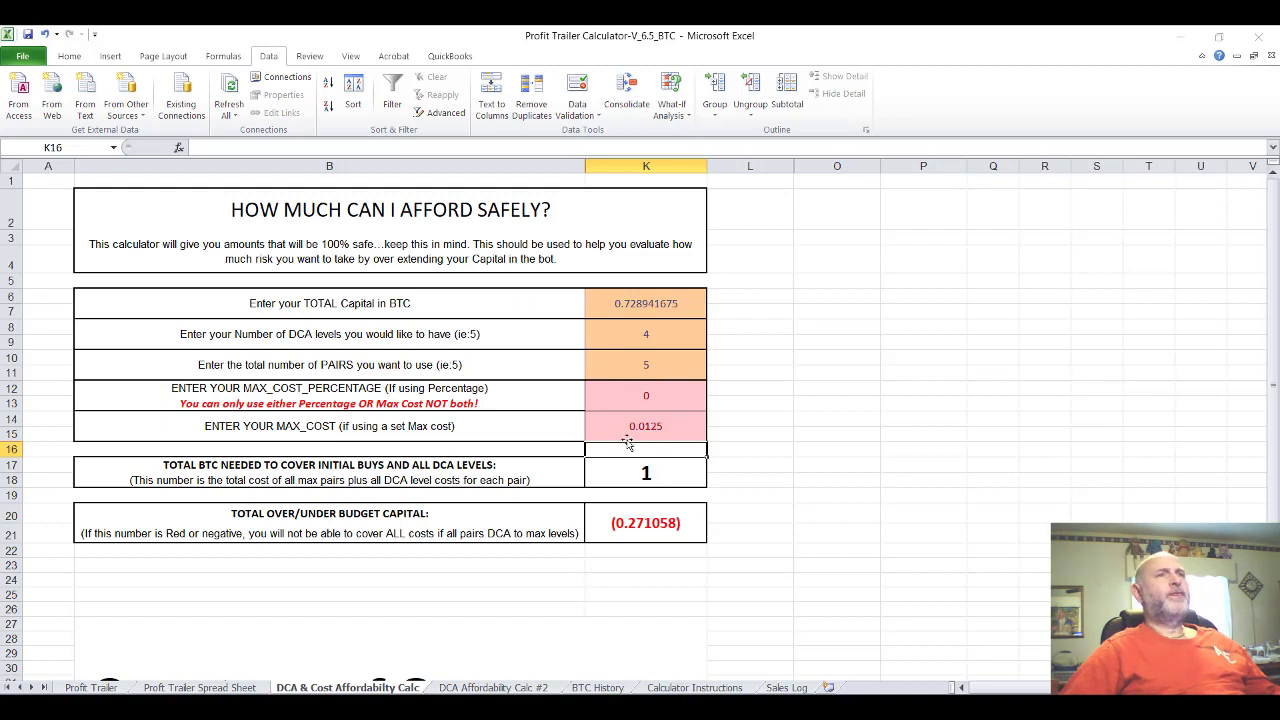
Replace the linked total capital in BTC with .05 in the affordability calculator.
left_click(641, 304)
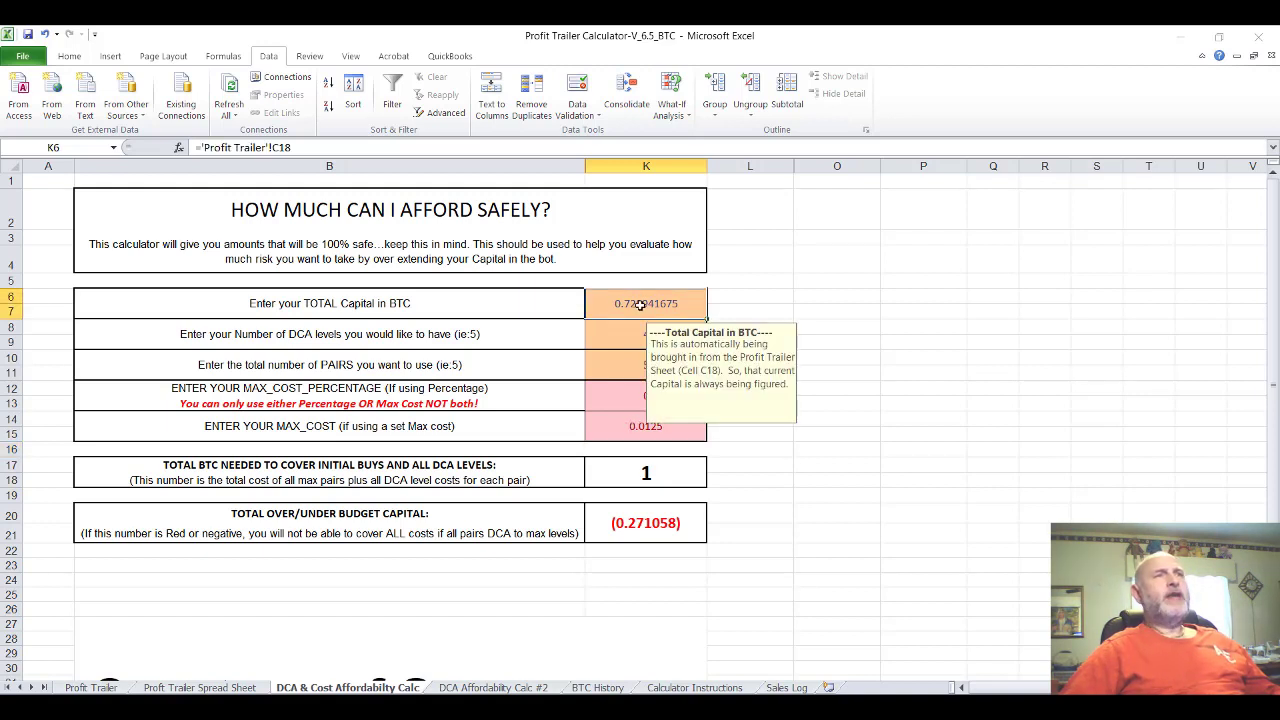
type(".0")
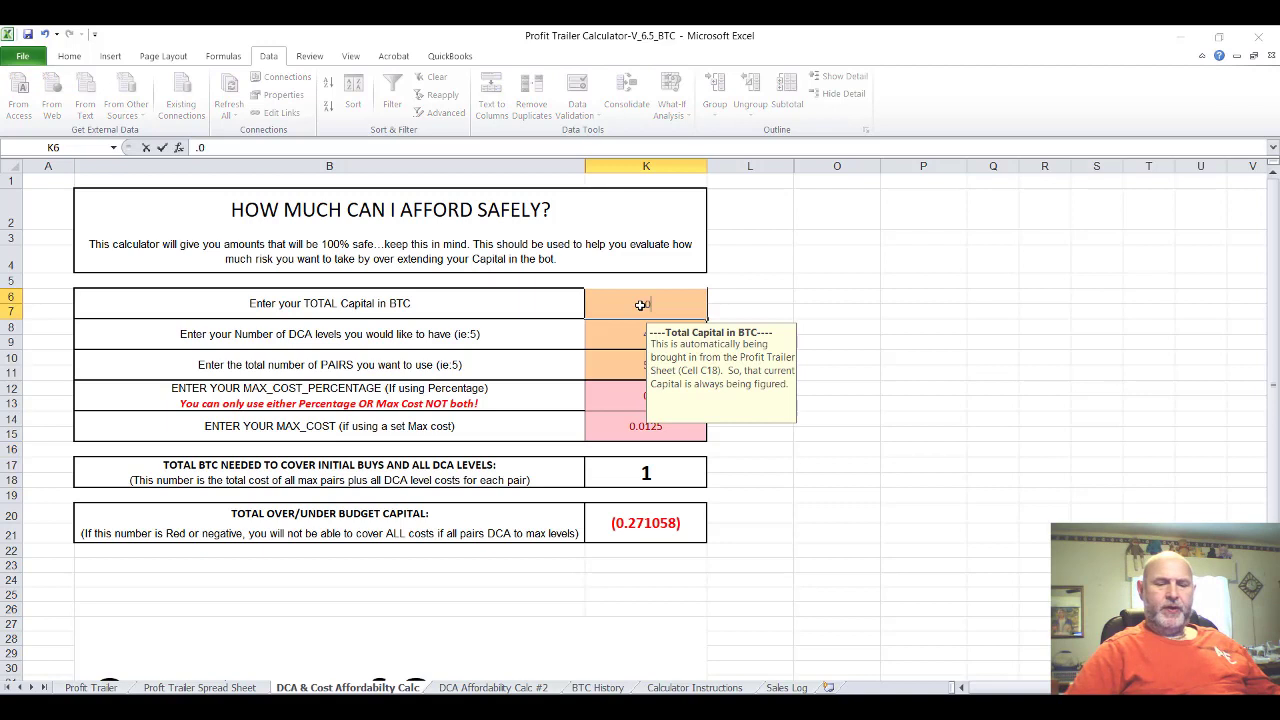
type("5")
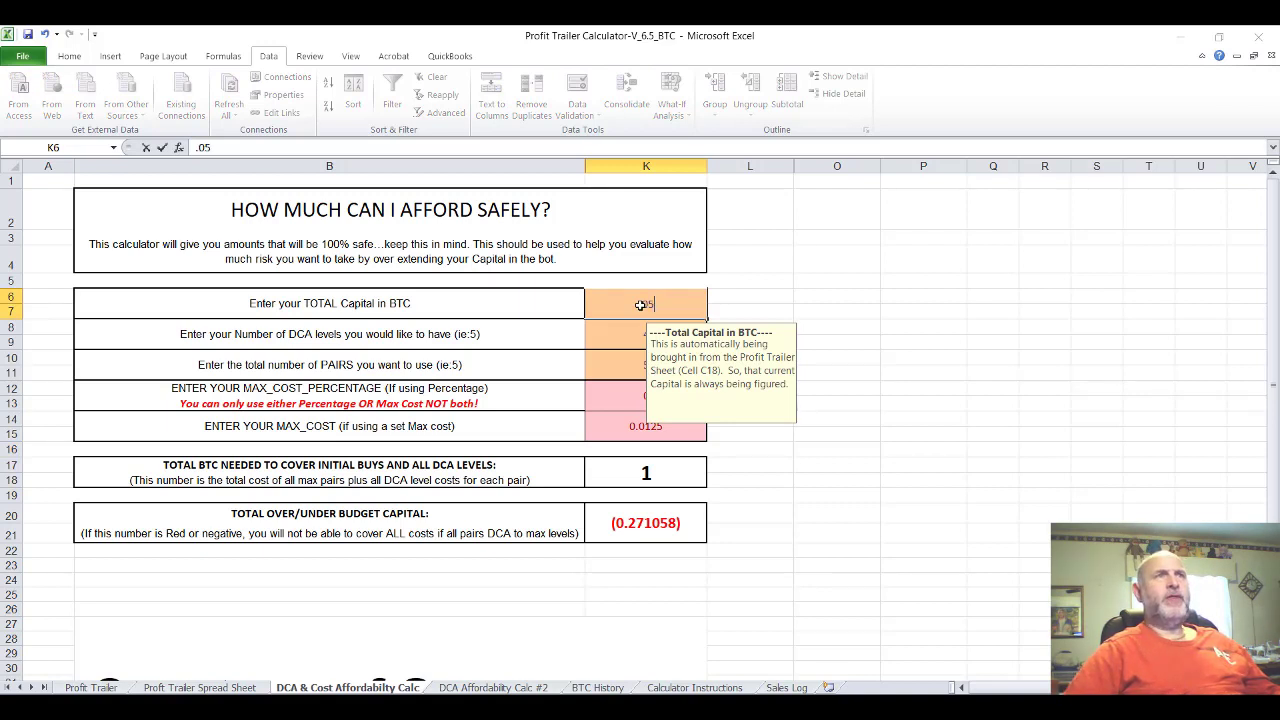
key("Return")
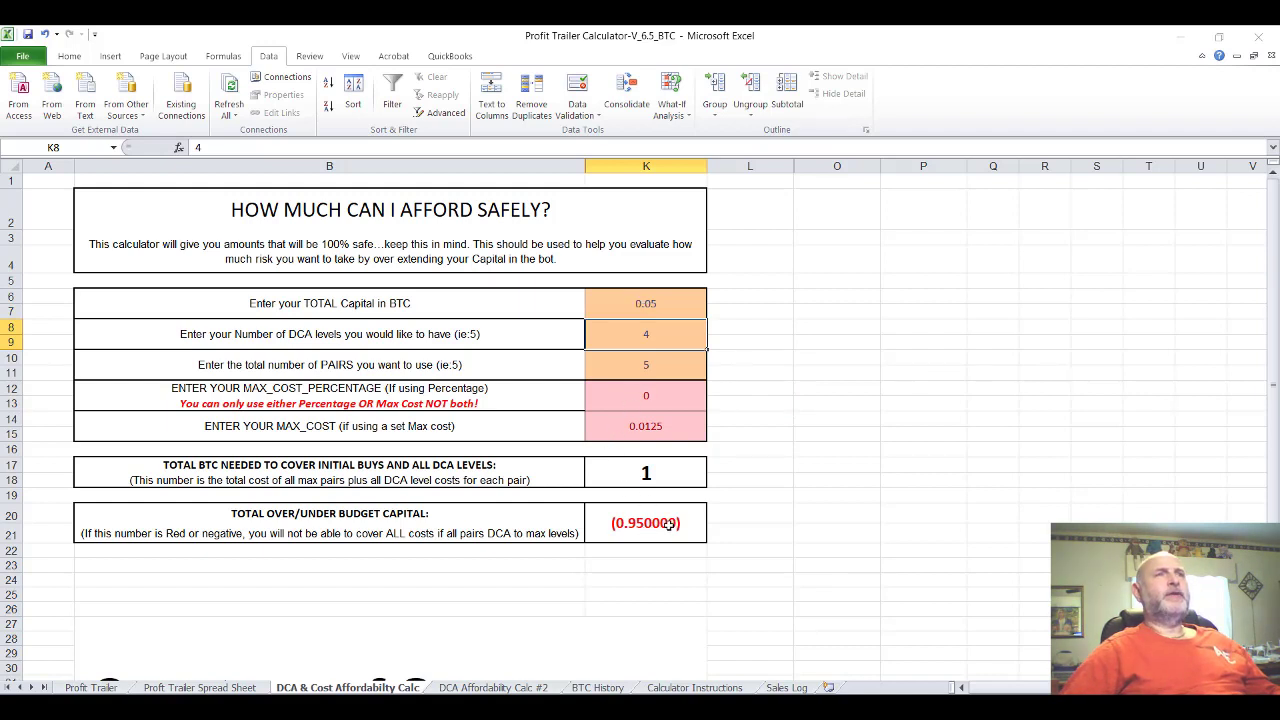
Set the fixed MAX_COST to .0222 in the affordability calculator.
left_click(671, 427)
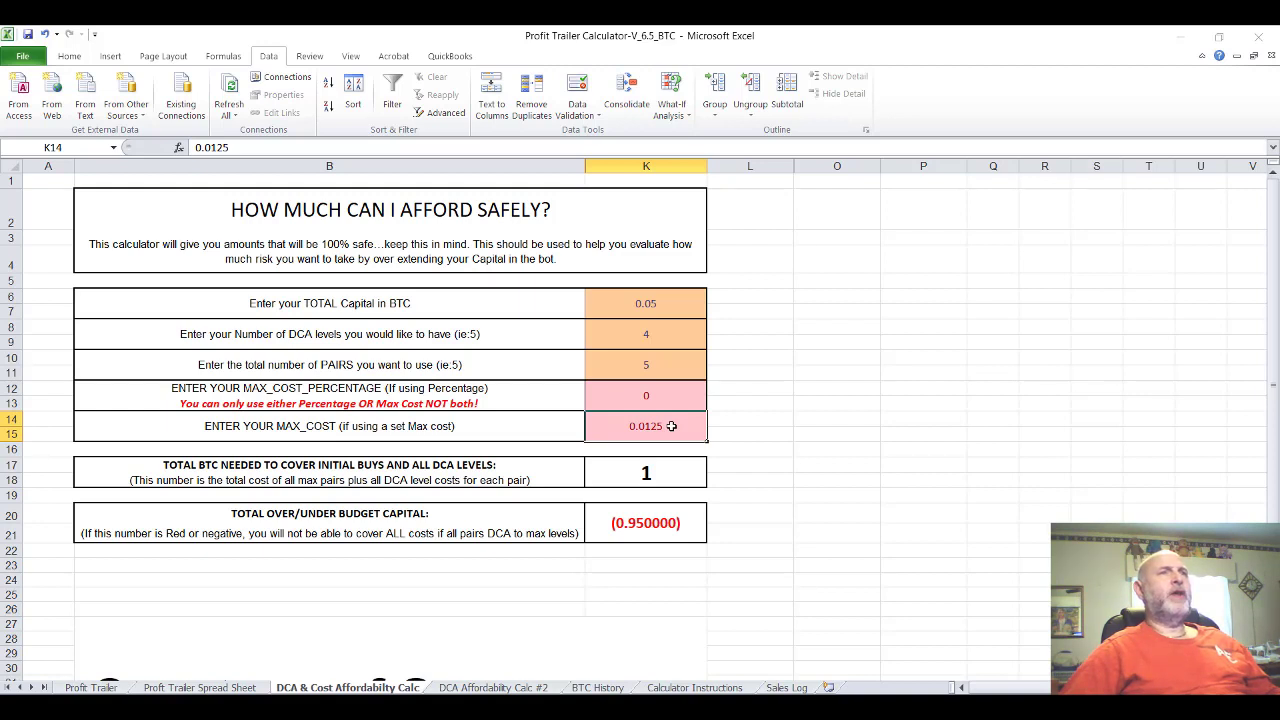
type(".0")
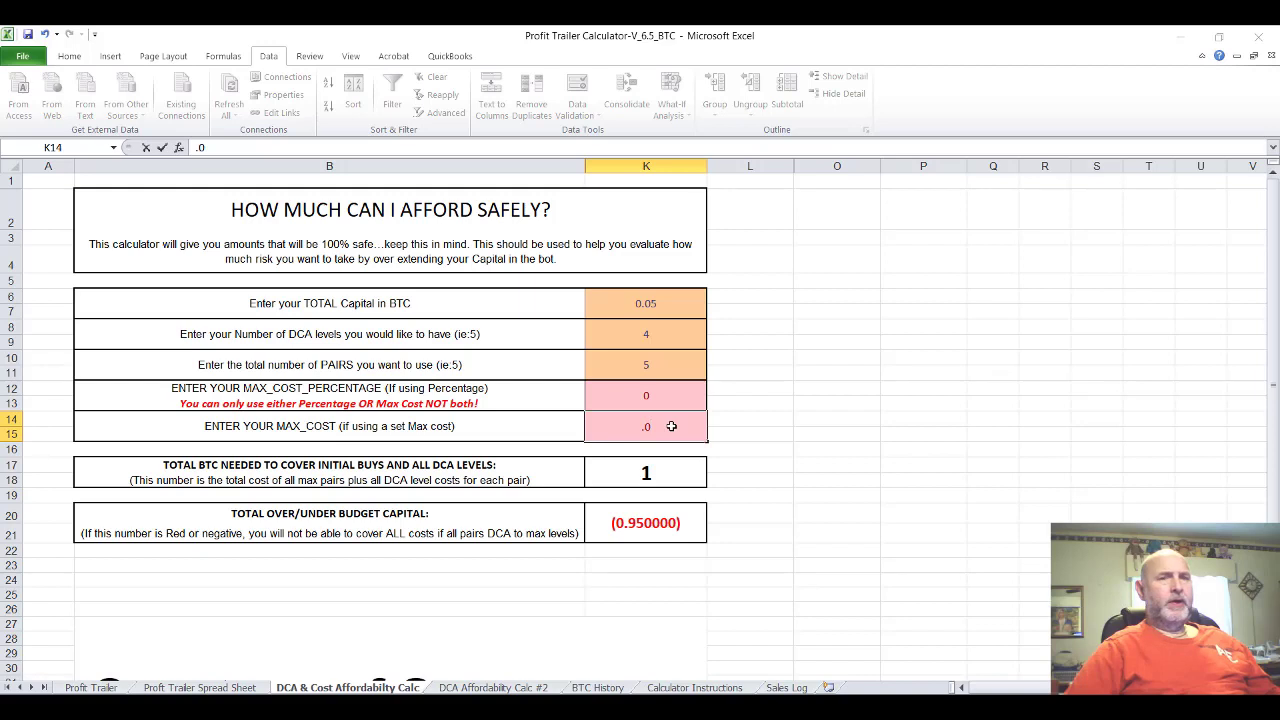
type("222")
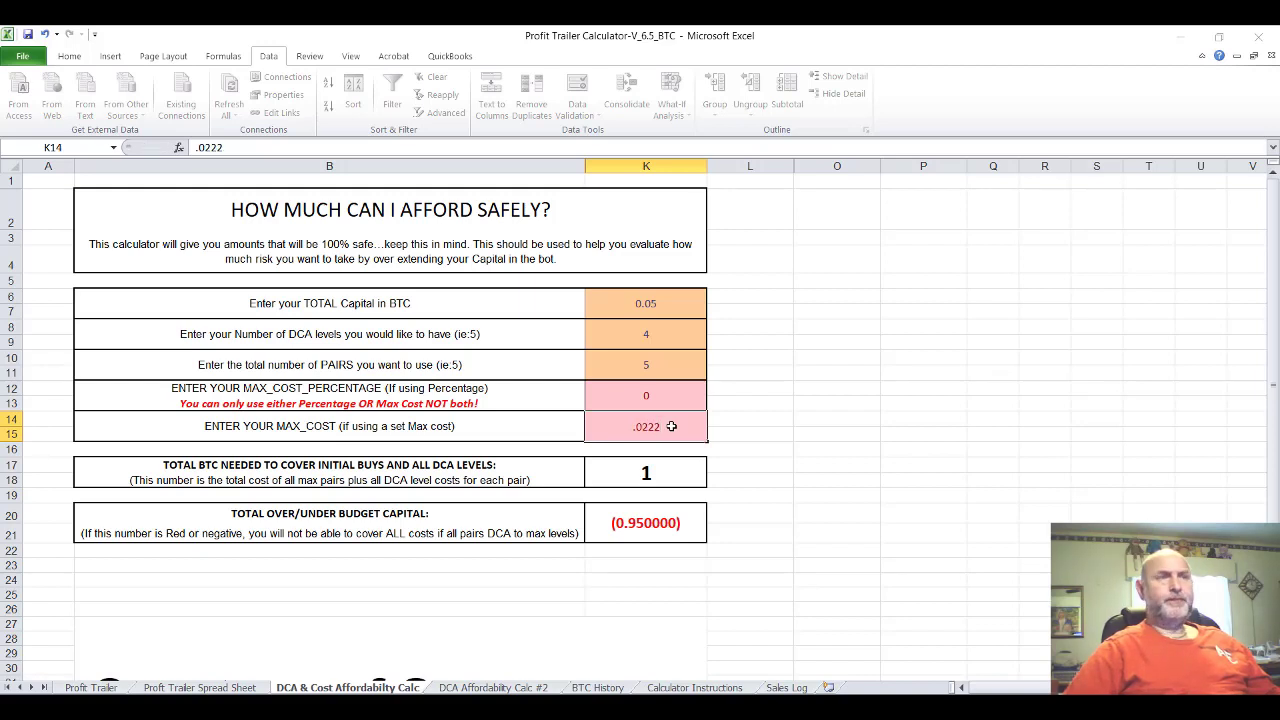
key("Return")
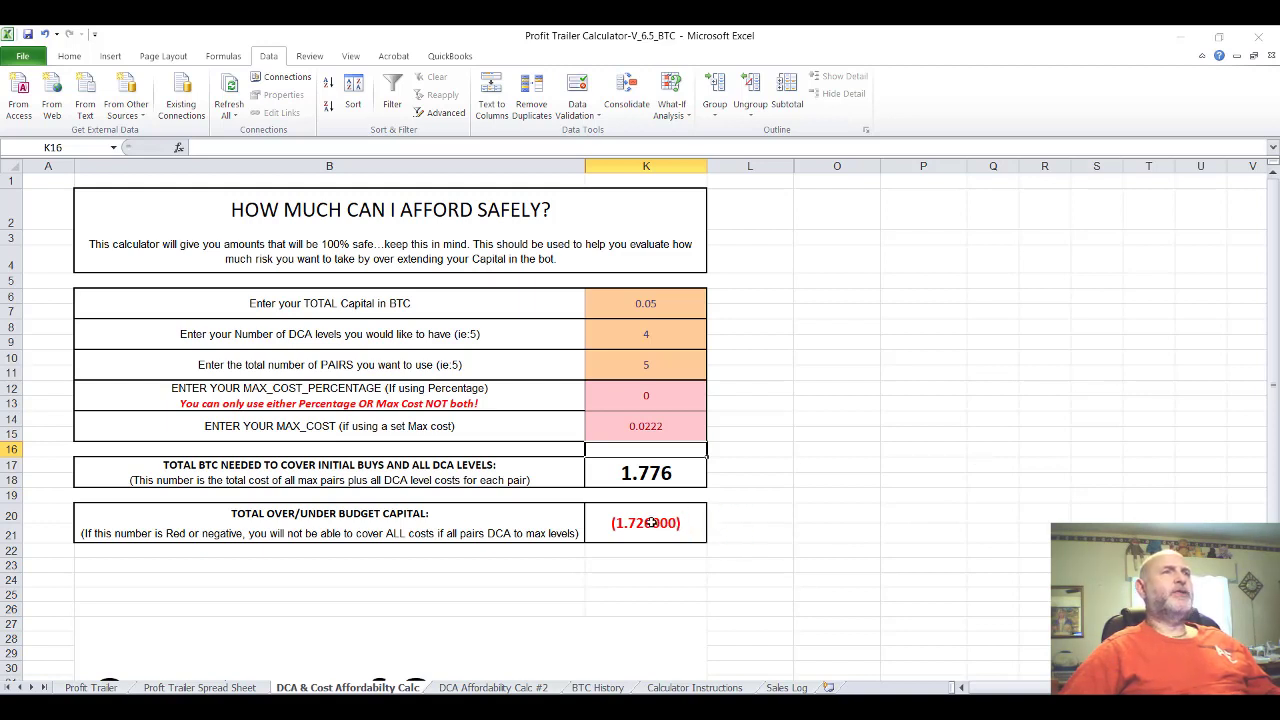
Set the total number of PAIRS to 4 and the number of DCA levels to 3.
mouse_move(650, 333)
left_mouse_down()
mouse_move(646, 360)
mouse_move(648, 336)
left_mouse_up()
left_click(648, 362)
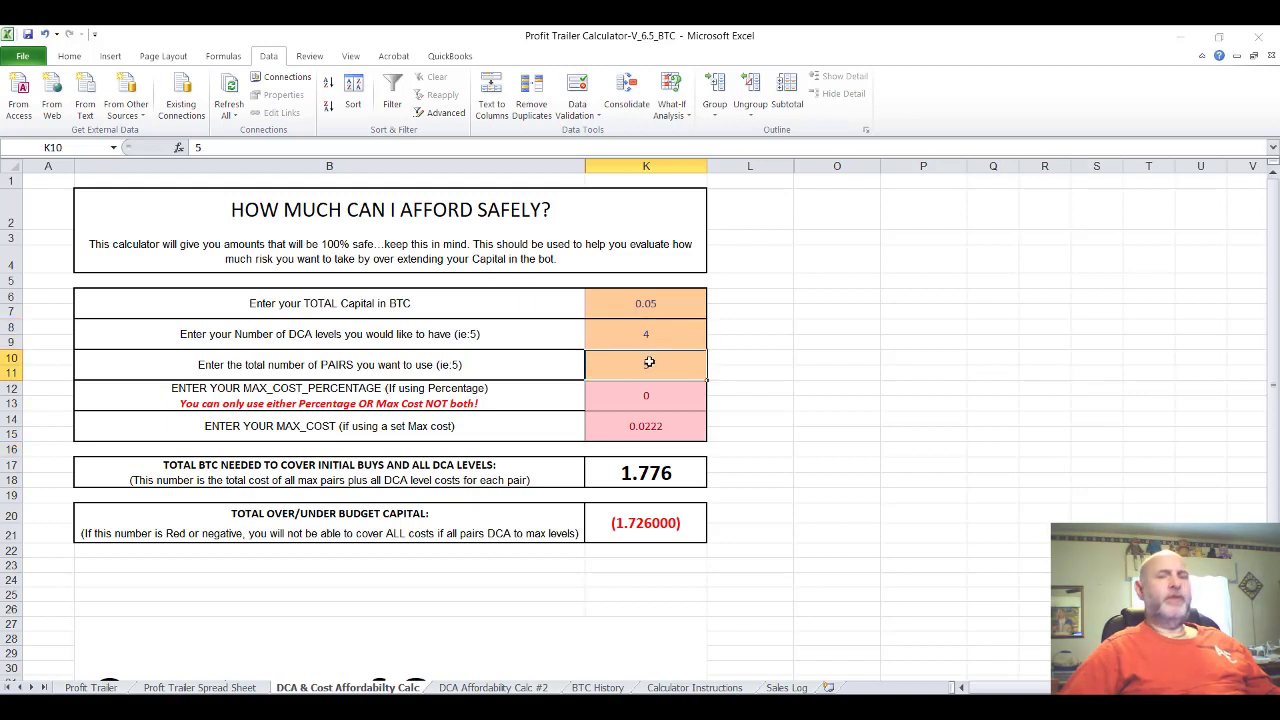
type("4")
key("Return")
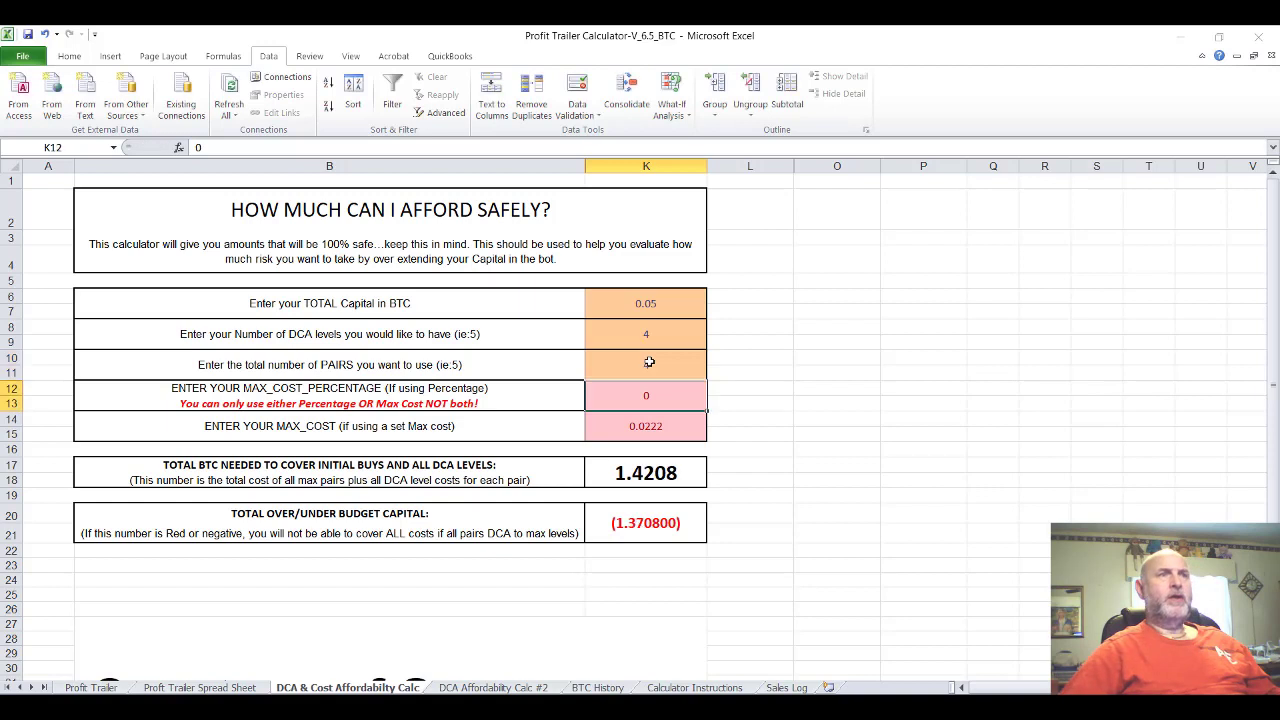
left_click(642, 332)
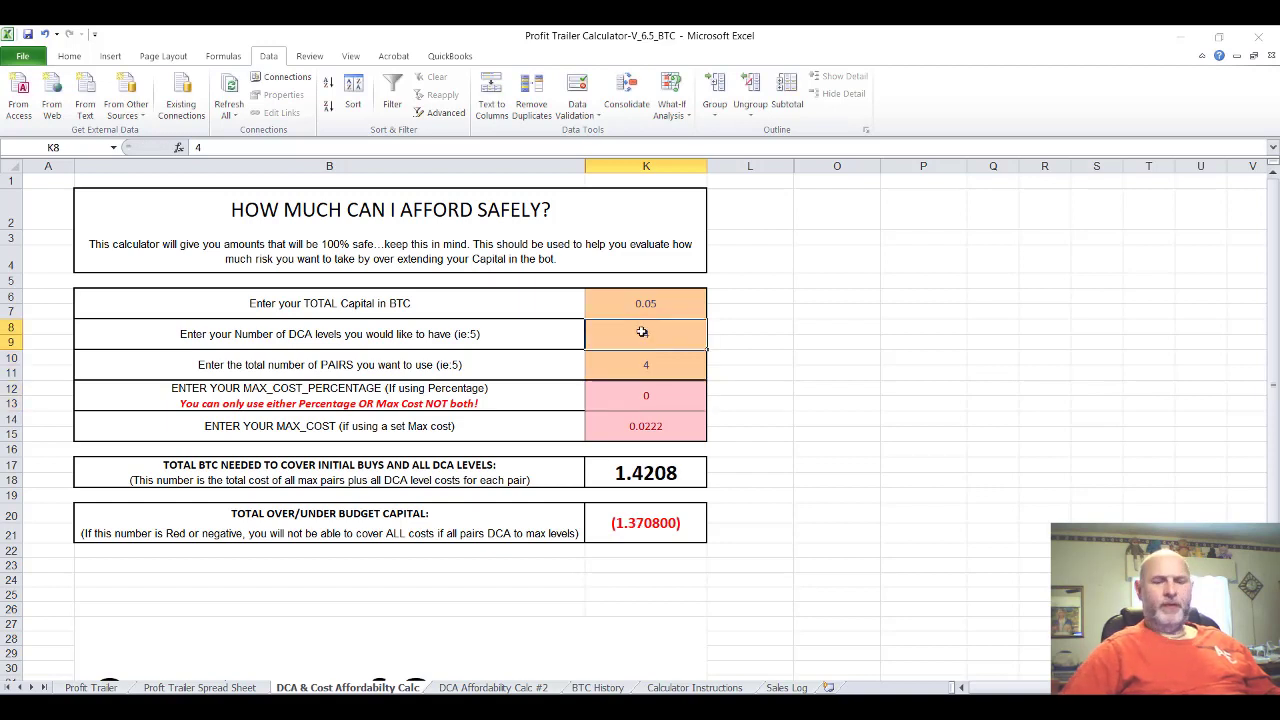
type("3")
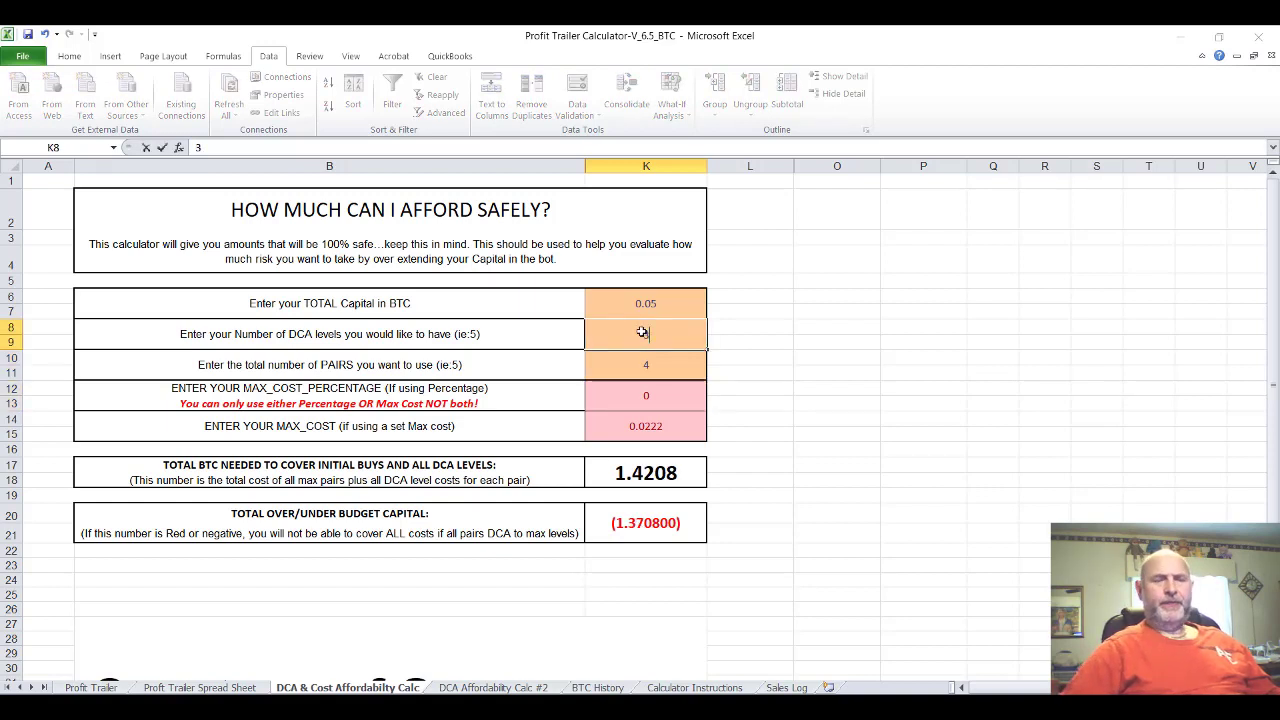
key("Return")
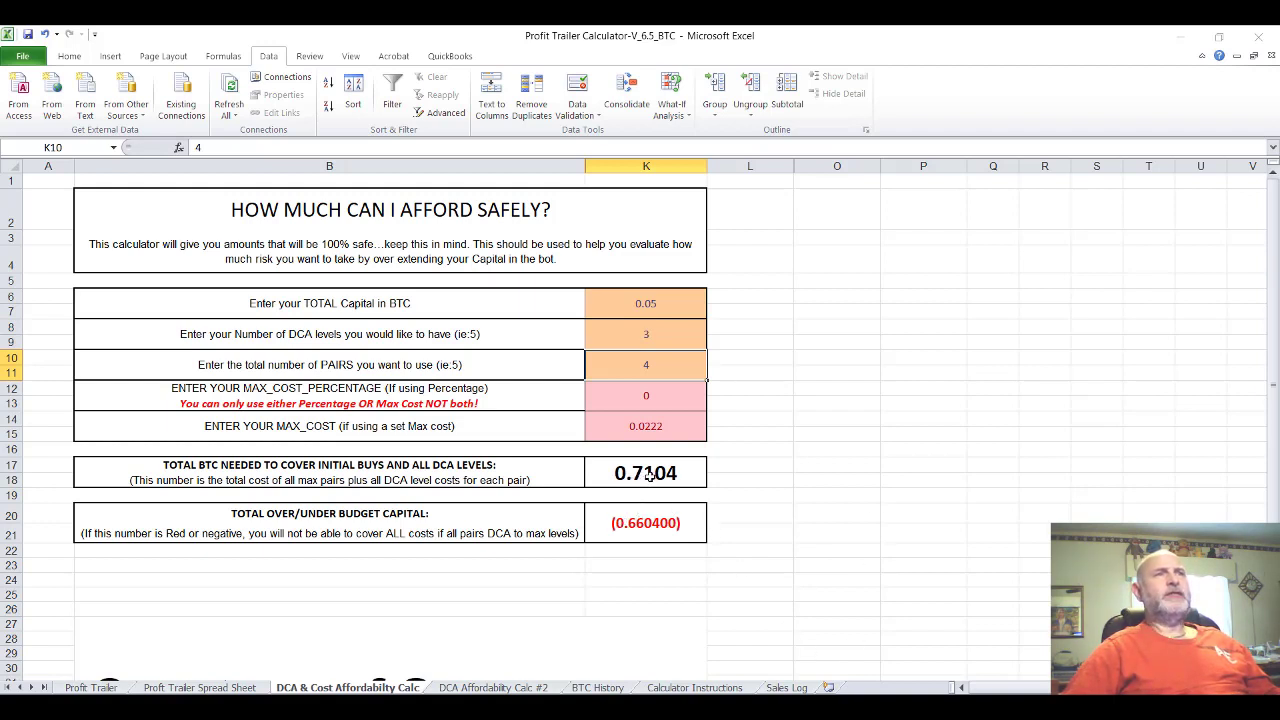
Reduce the total number of PAIRS to 2 in the affordability calculator.
left_click(655, 337)
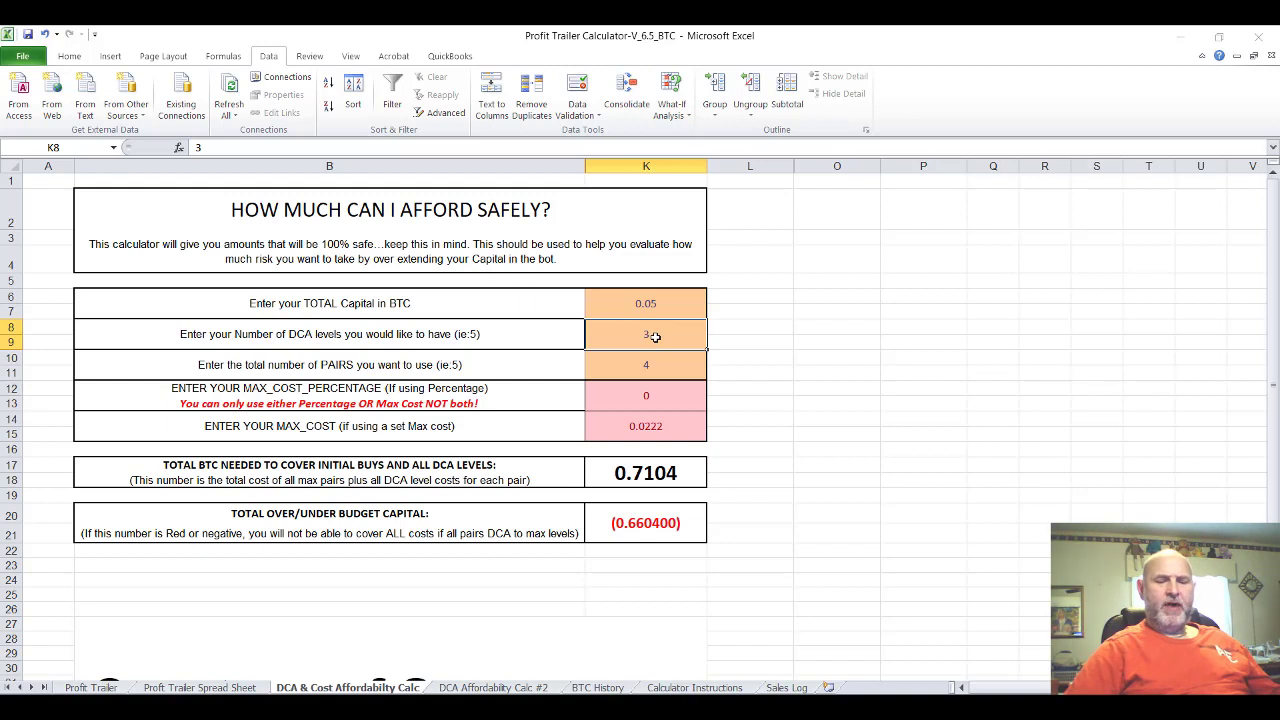
left_click(666, 360)
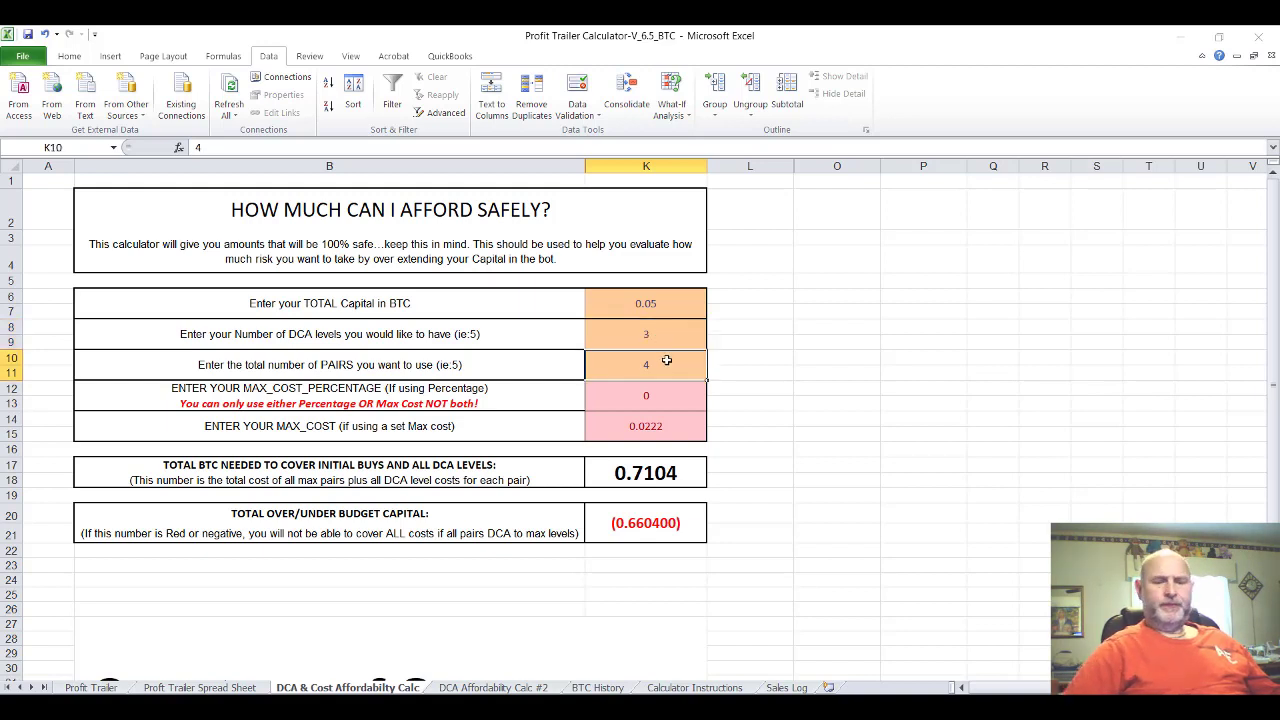
type("2")
key("Return")
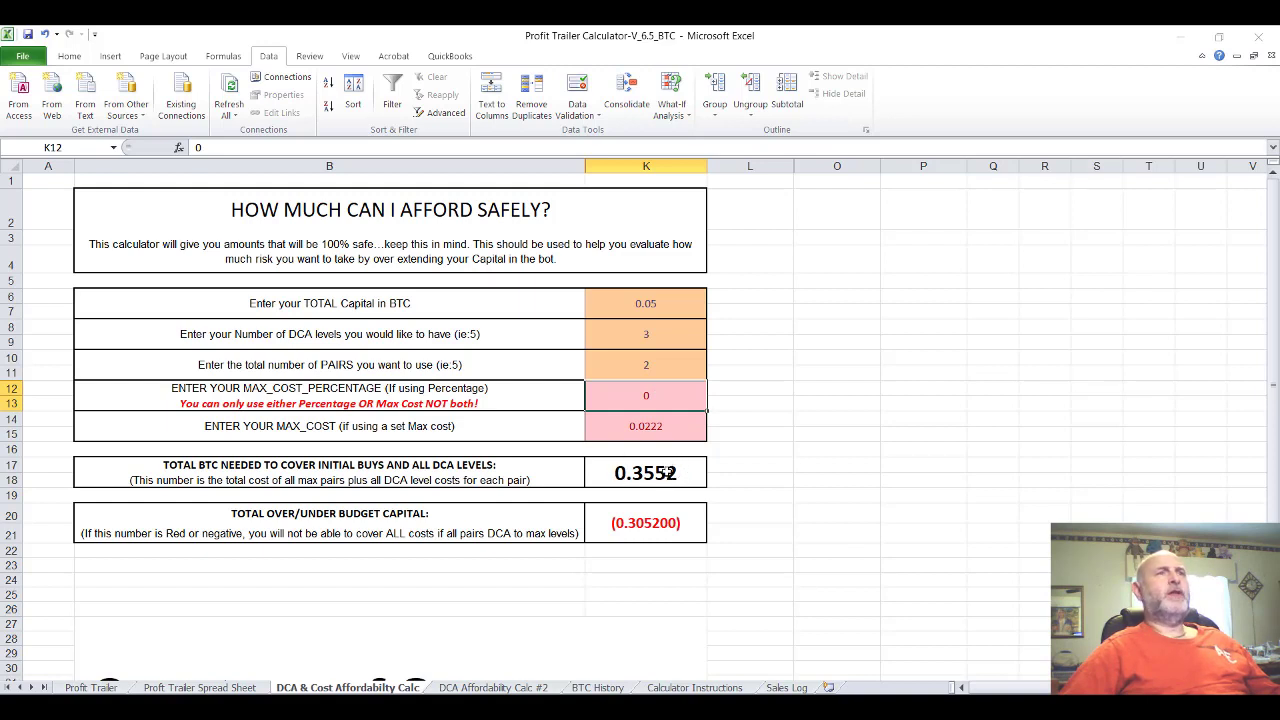
Try 3 for the total number of PAIRS and set it back to 2.
left_click(645, 364)
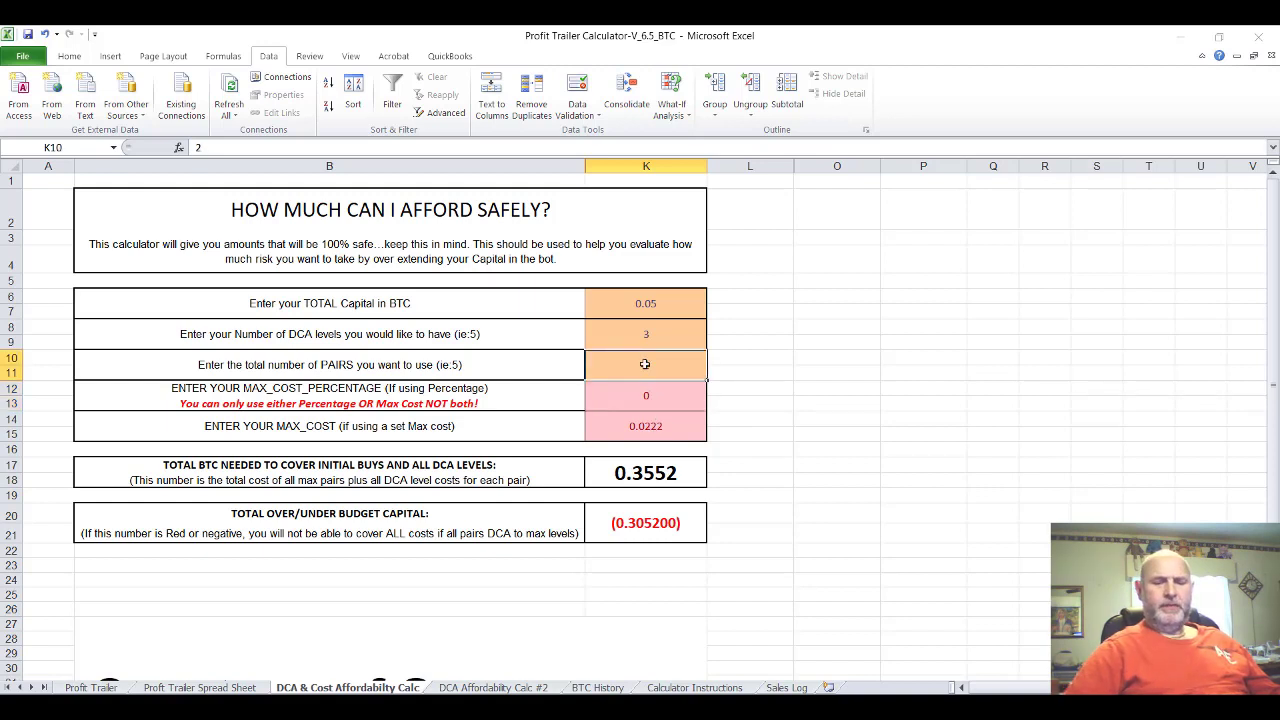
type("3")
key("Return")
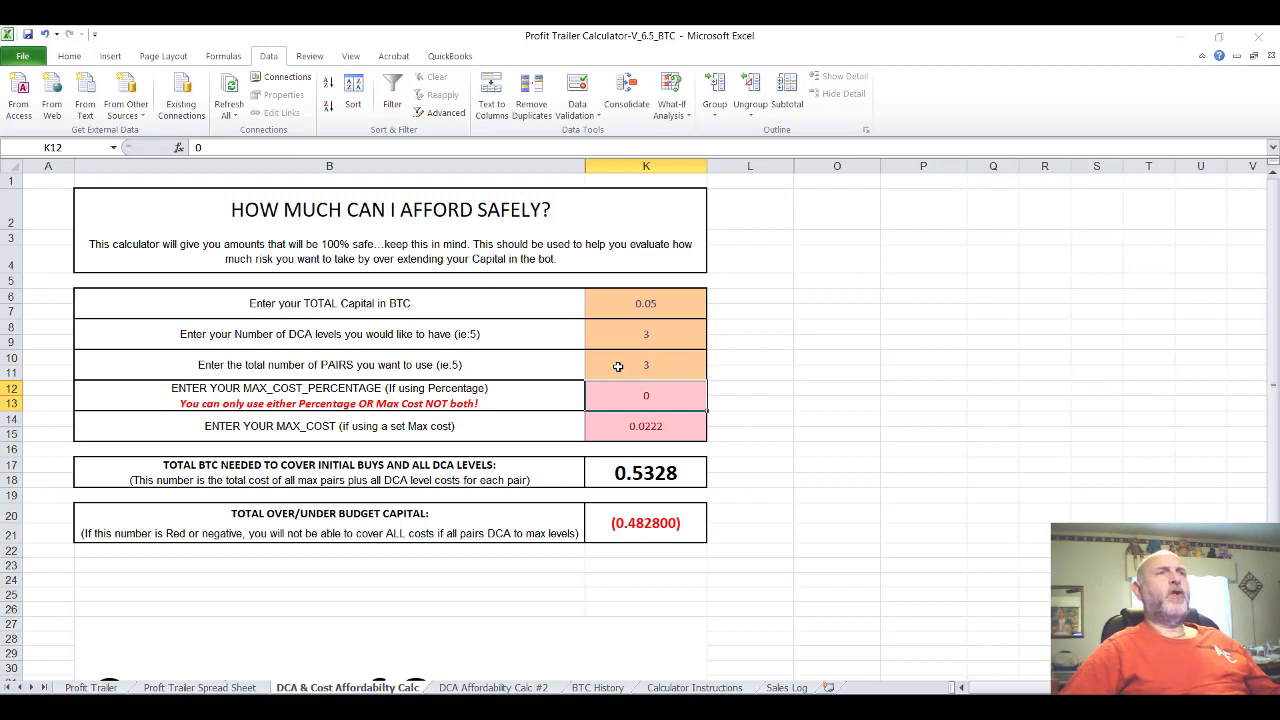
left_click(619, 368)
type("2")
key("Return")
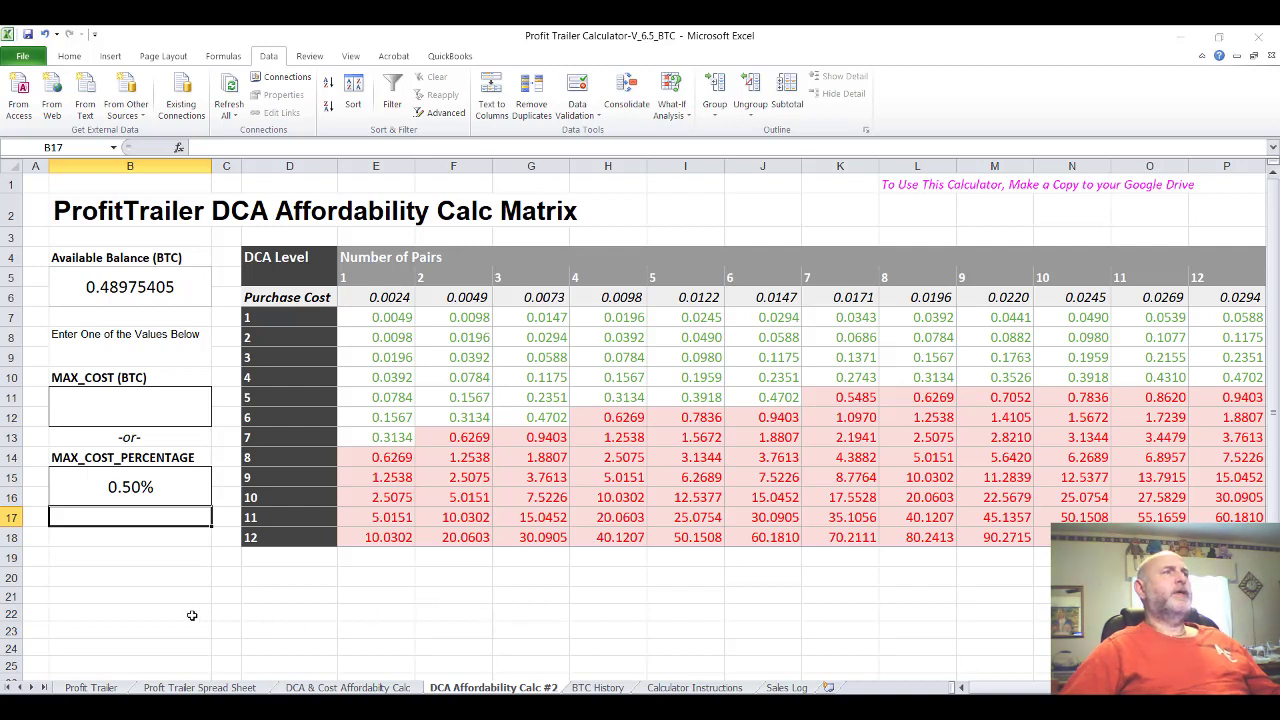
Check the Available Balance cell in the DCA Affordability Calc #2 sheet and set MAX_COST_PERCENTAGE to 40%.
left_click(100, 287)
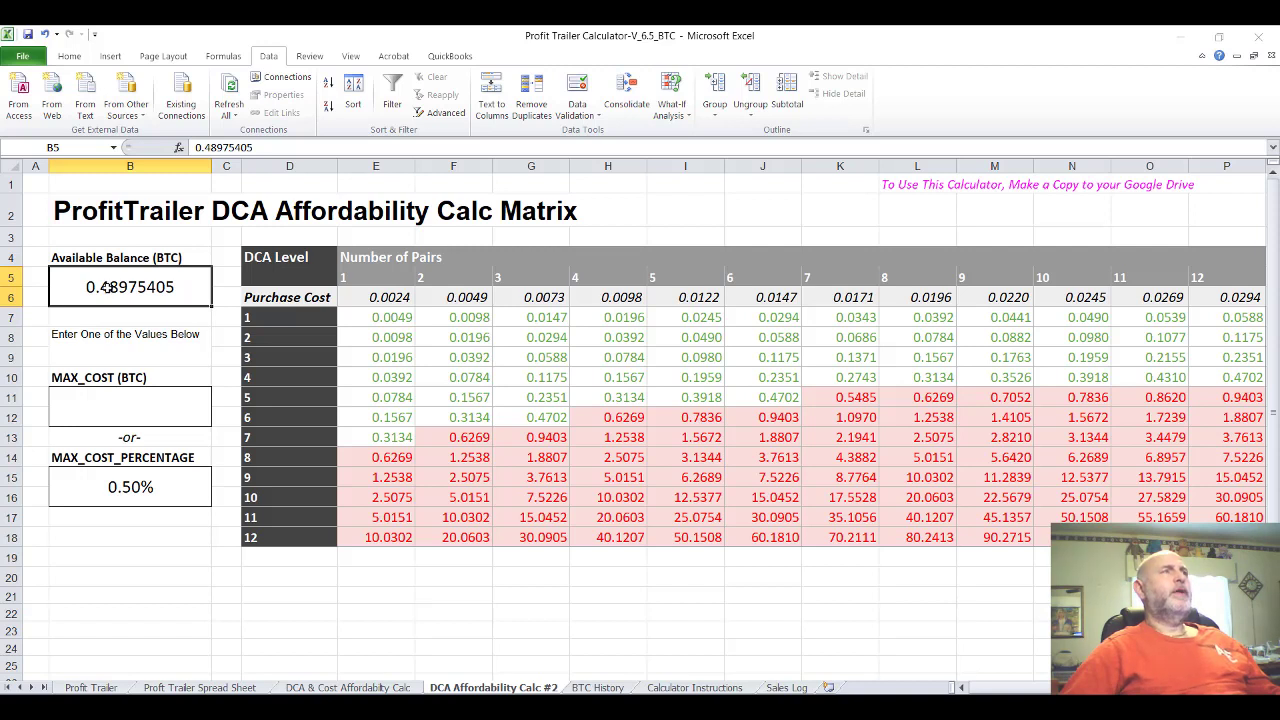
left_click(127, 489)
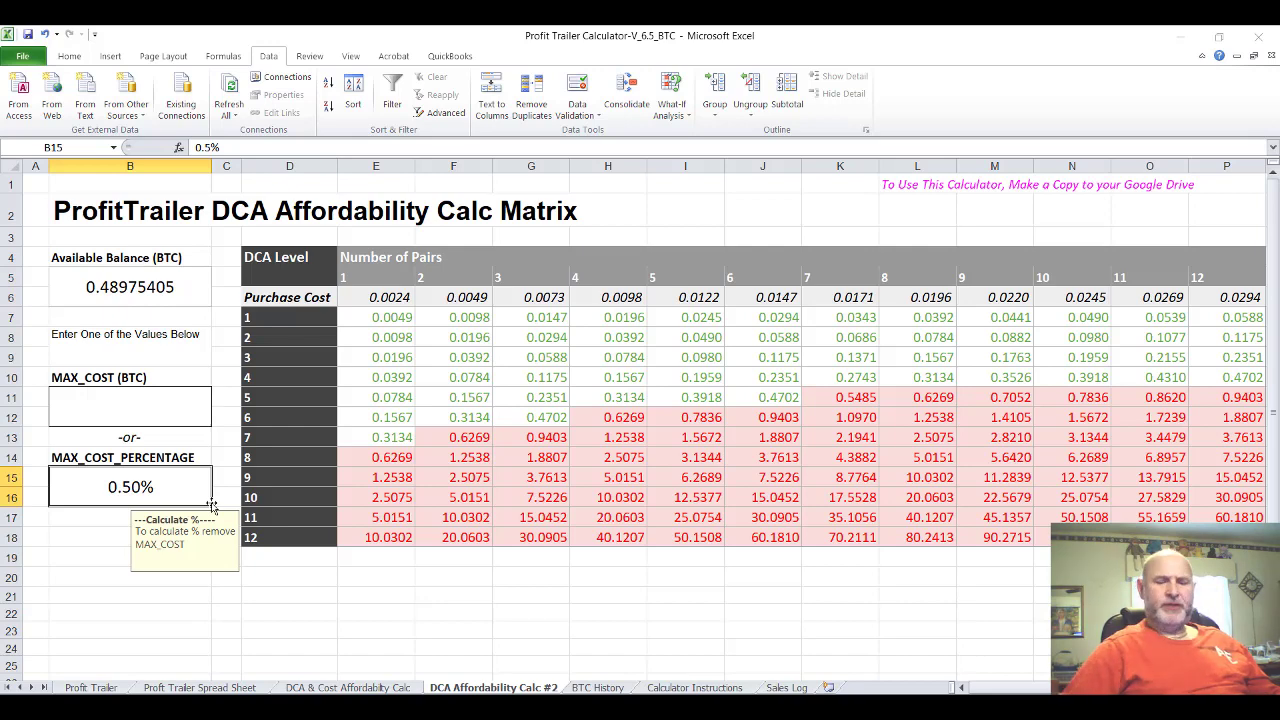
type(".4")
key("Return")
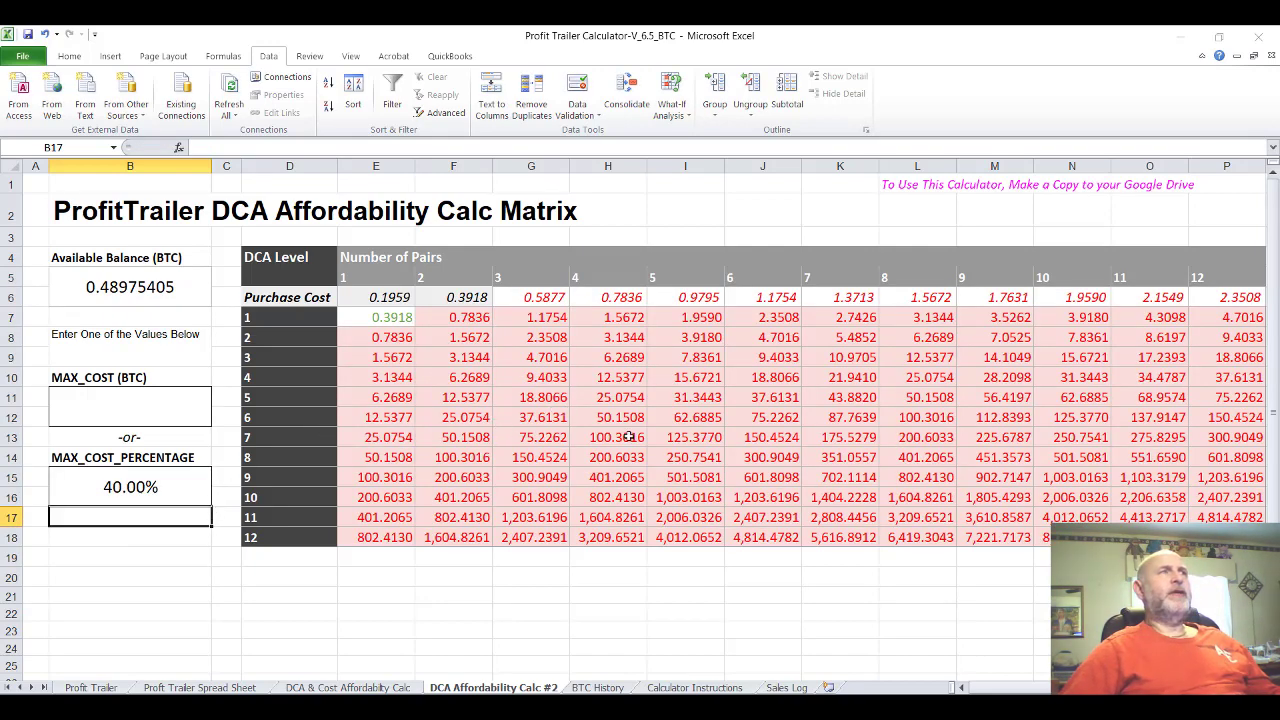
Set MAX_COST_PERCENTAGE to 0% and enter a MAX_COST of .0125 BTC in the DCA affordability matrix.
left_click(124, 487)
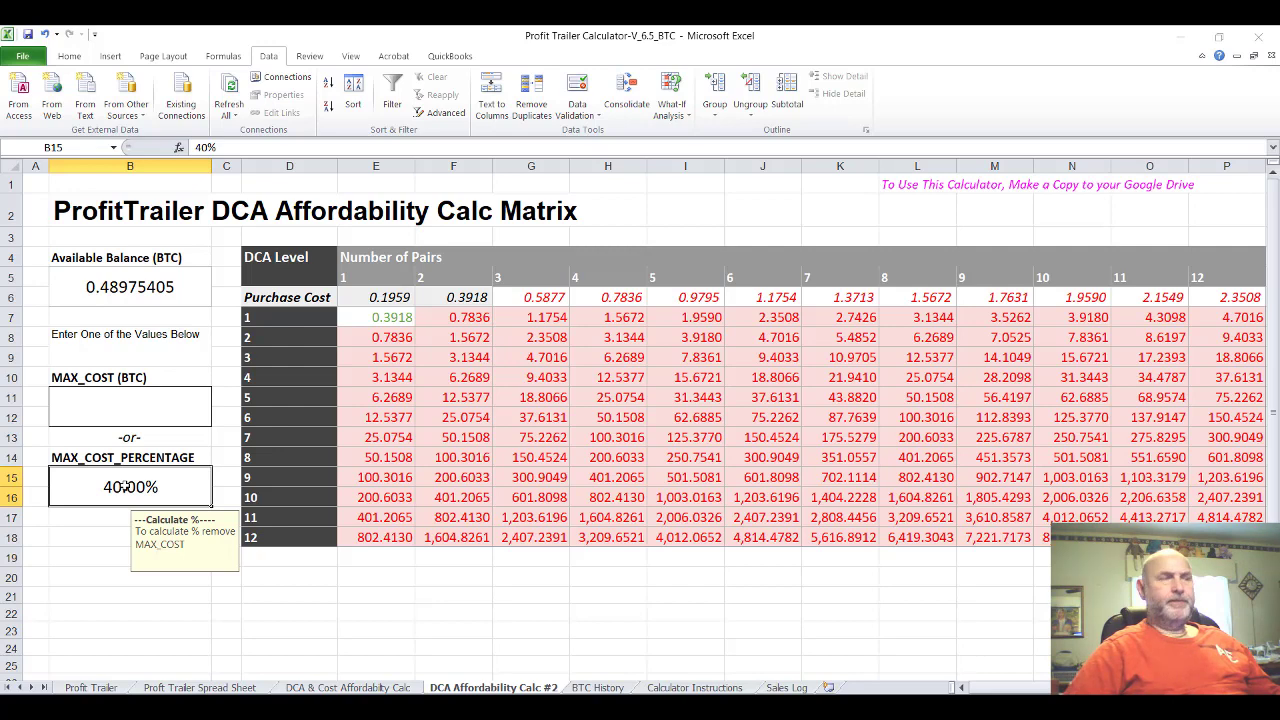
double_click(124, 487)
key("BackSpace")
key("BackSpace")
type("0")
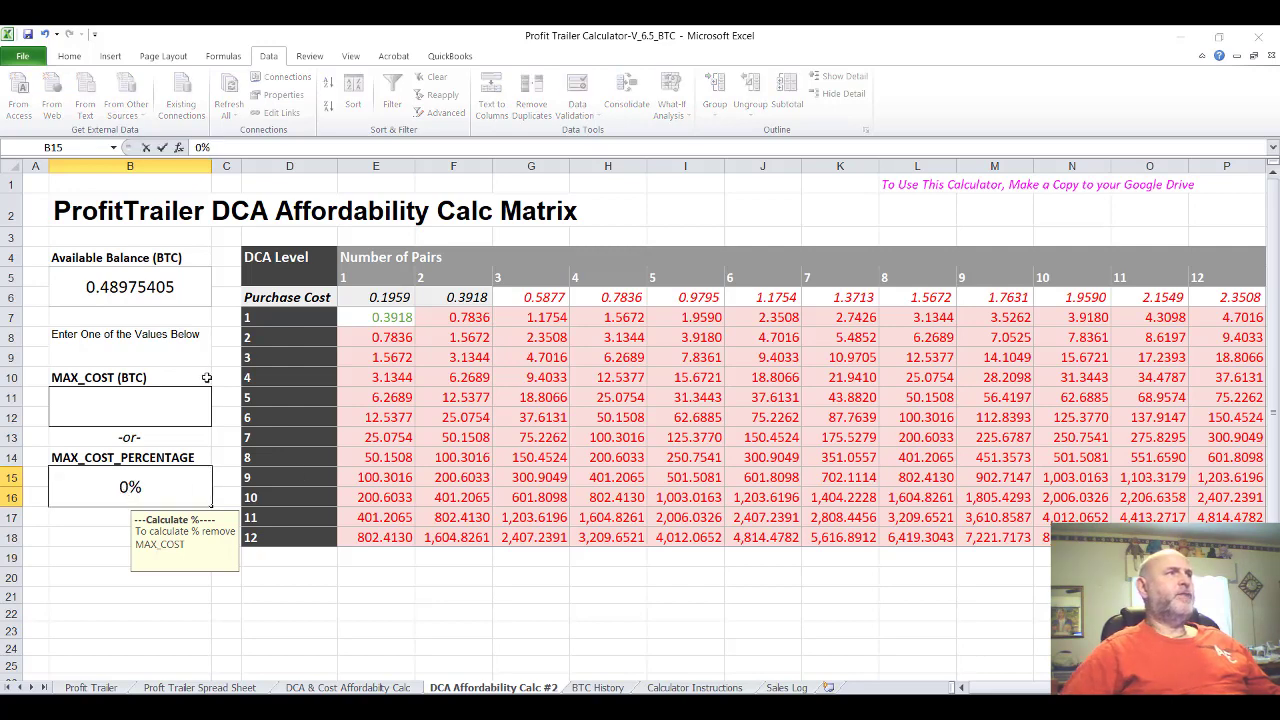
left_click(116, 404)
type(".")
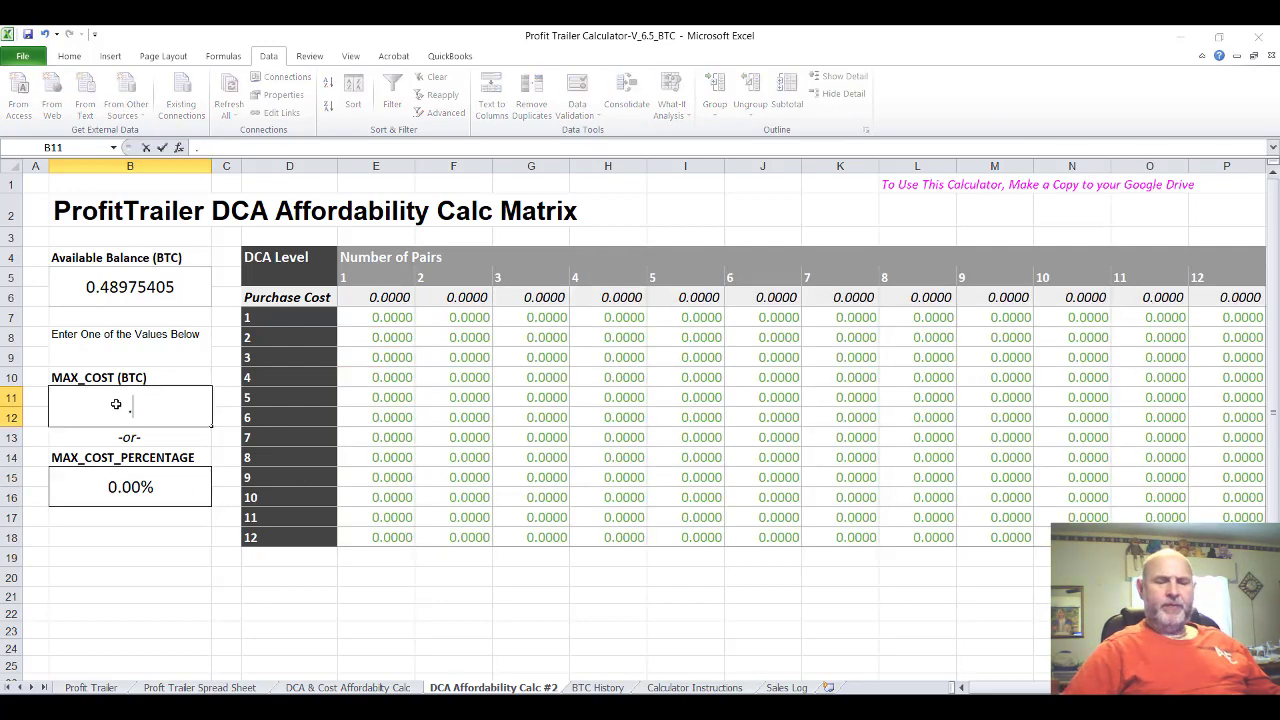
type("0125")
key("Return")
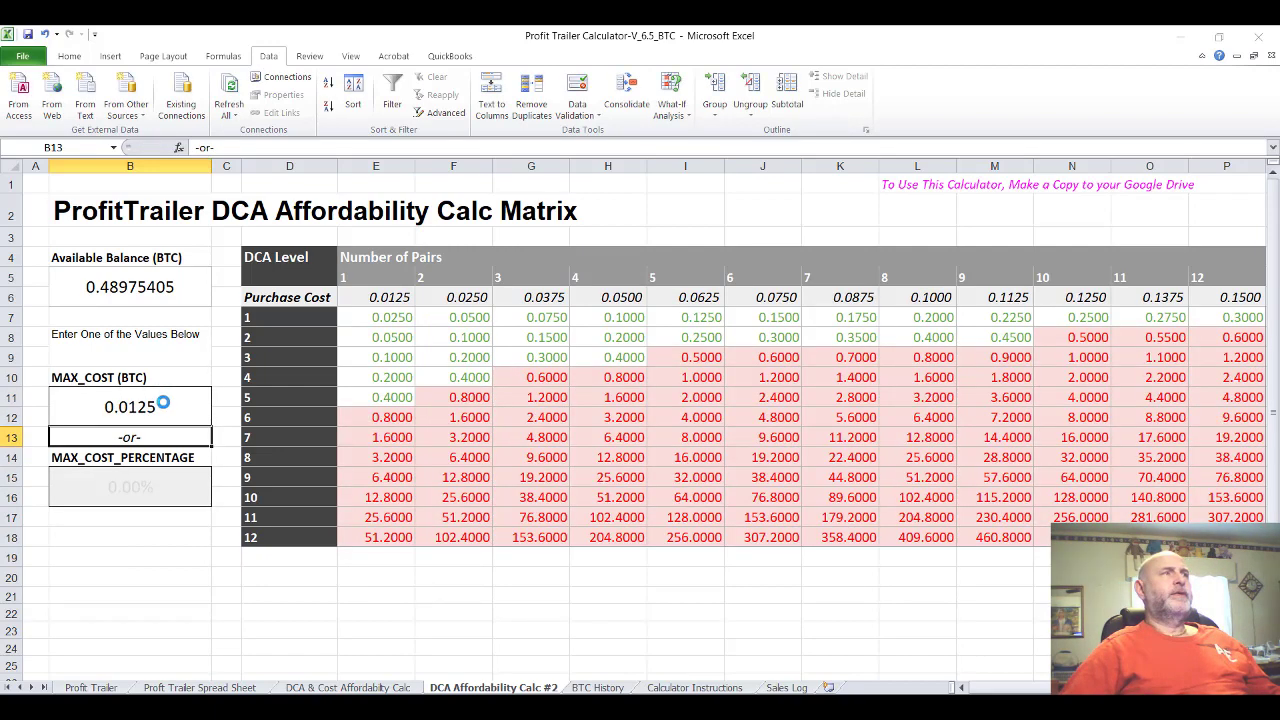
Look through the BTC History, Calculator Instructions and Sales Log sheets.
left_click(598, 688)
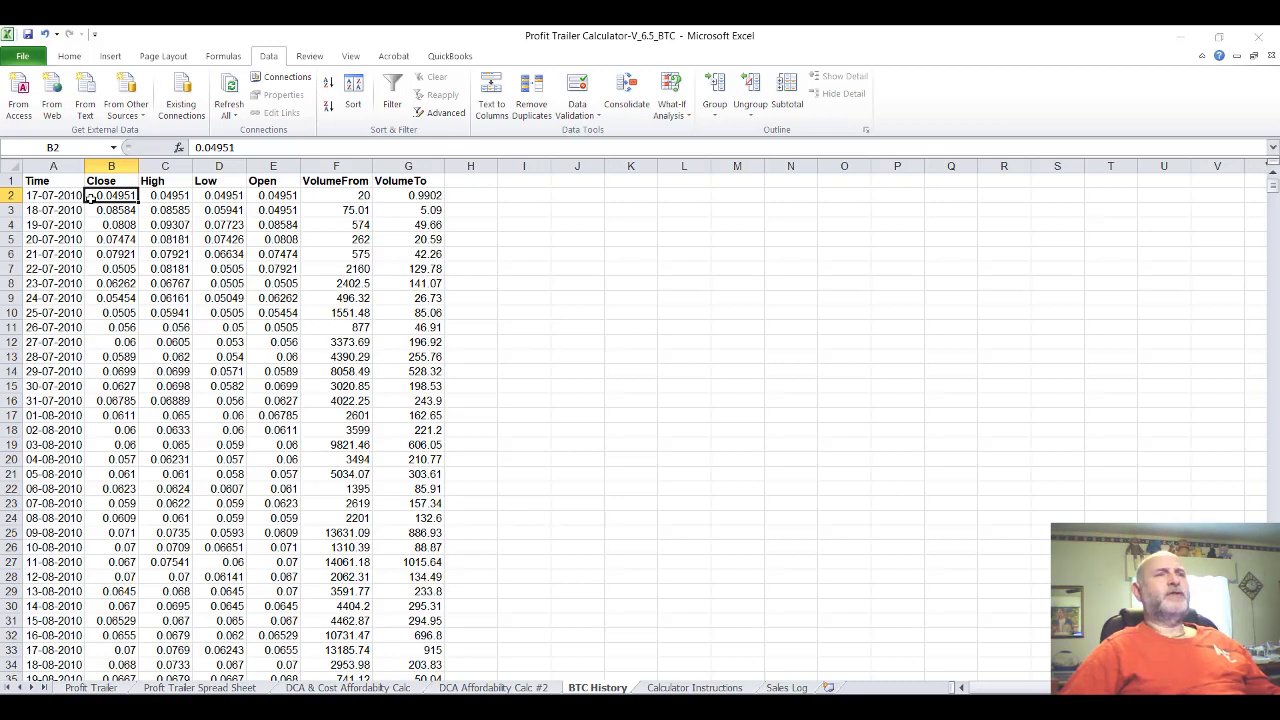
left_click(692, 688)
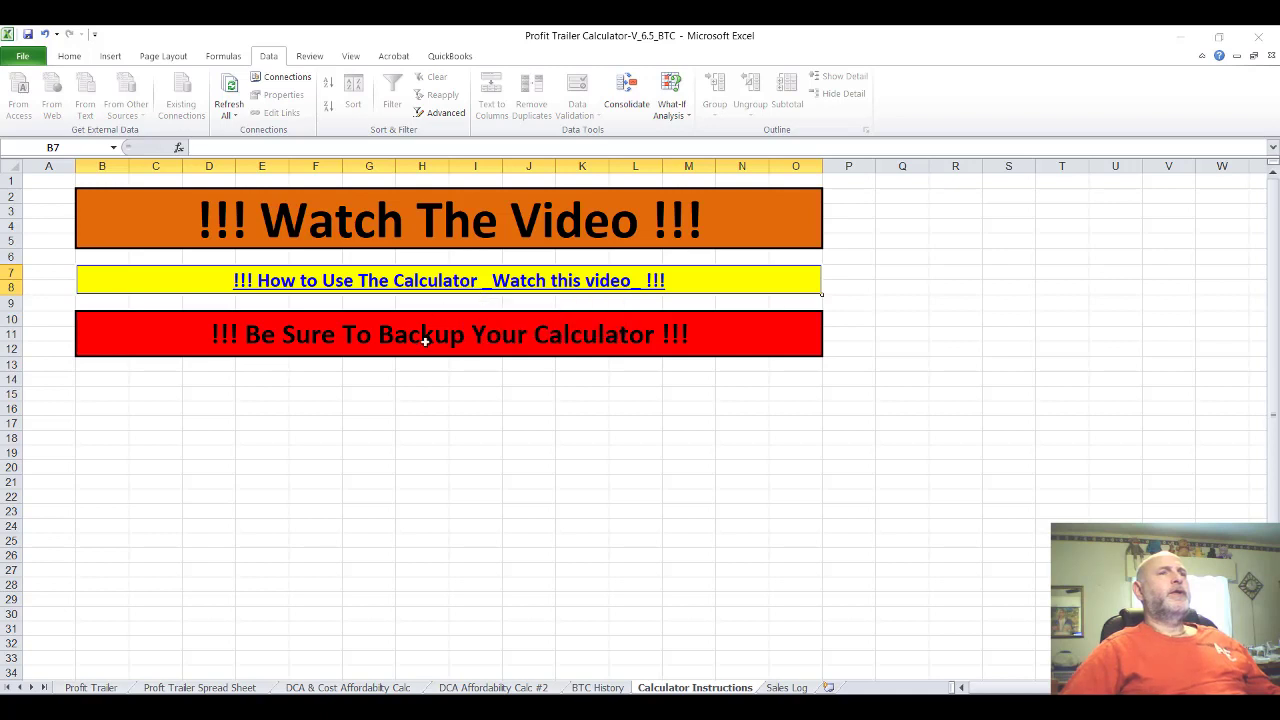
left_click(792, 688)
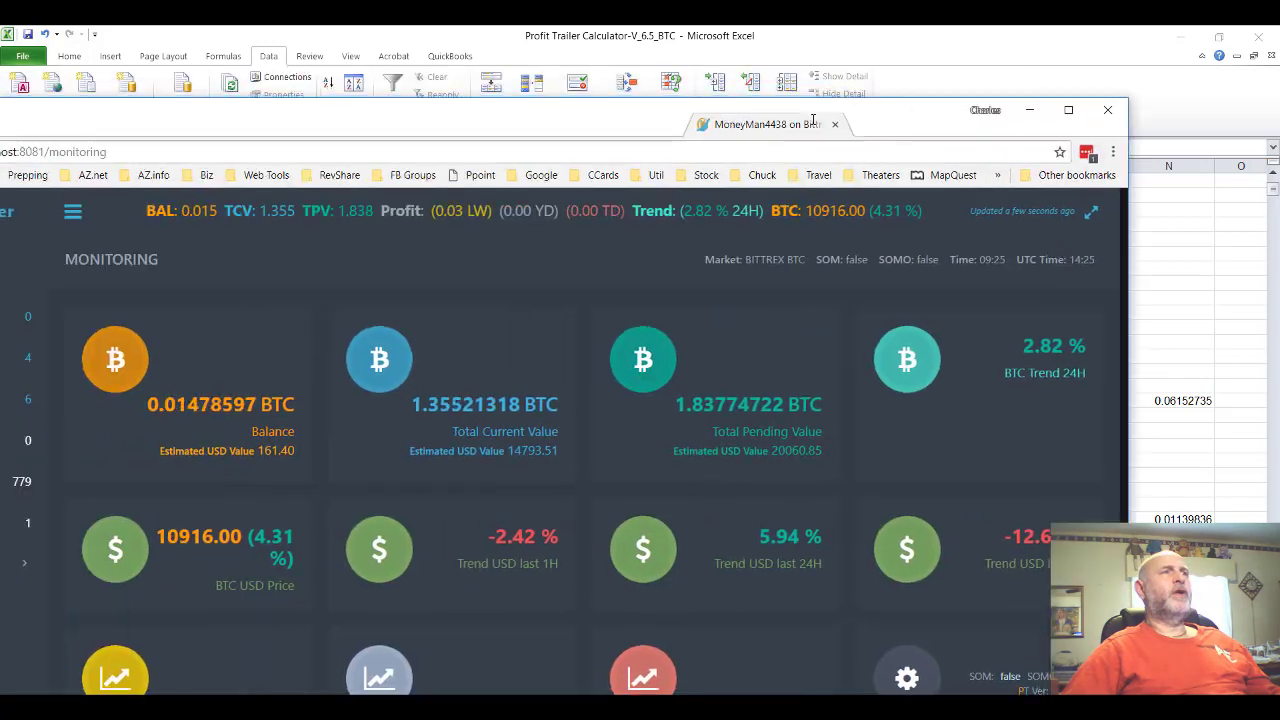
Switch to the maximized ProfitTrailer browser window and export its Sales Log as an Excel file.
left_click_drag(755, 122, 940, 5)
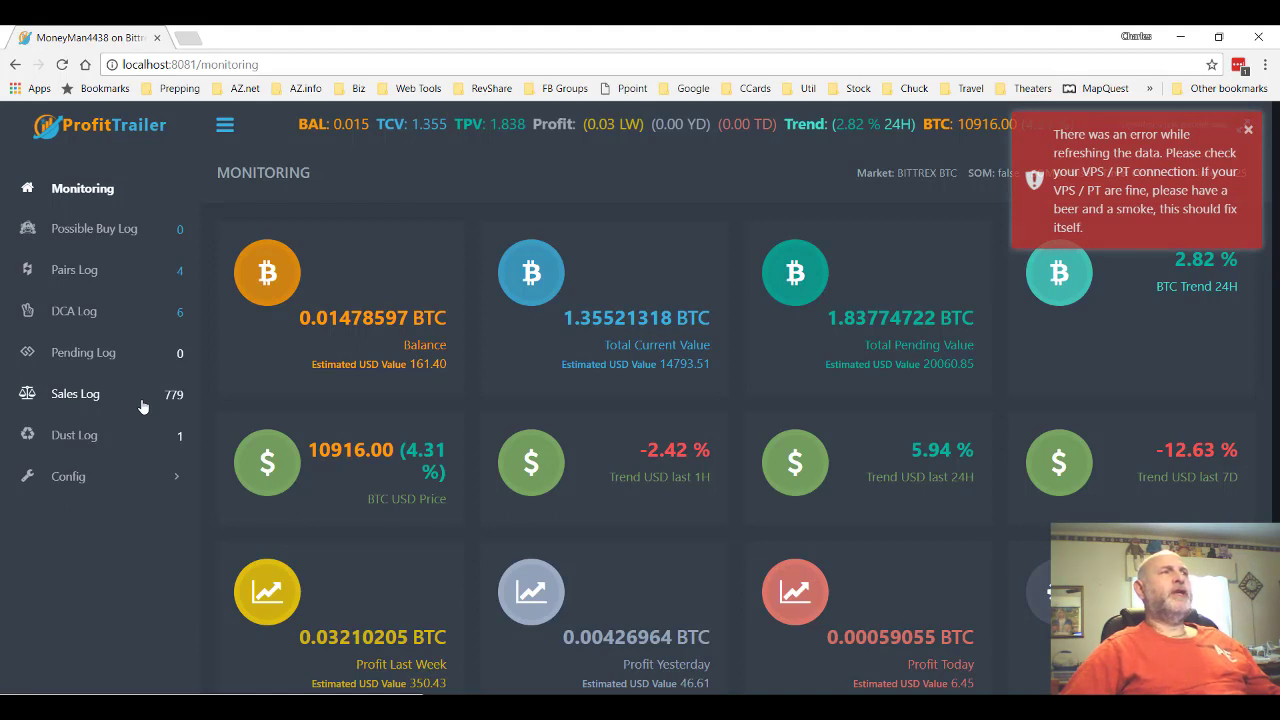
left_click(83, 396)
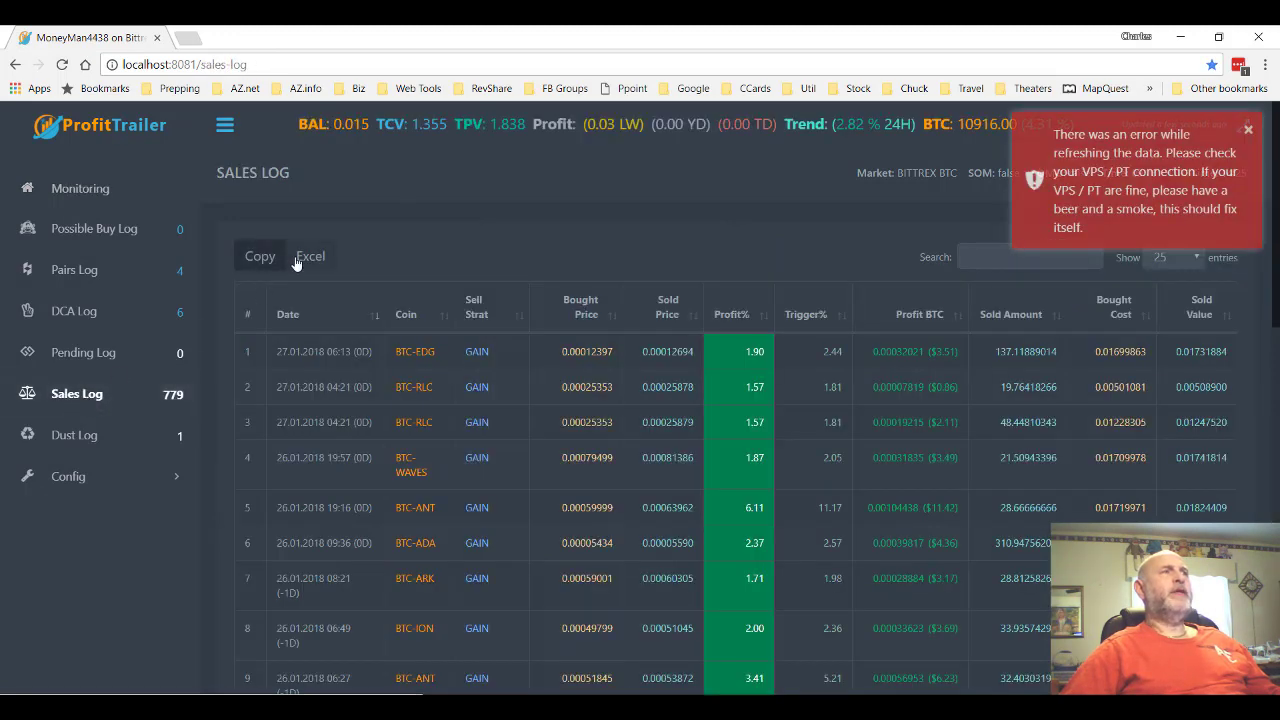
left_click(311, 257)
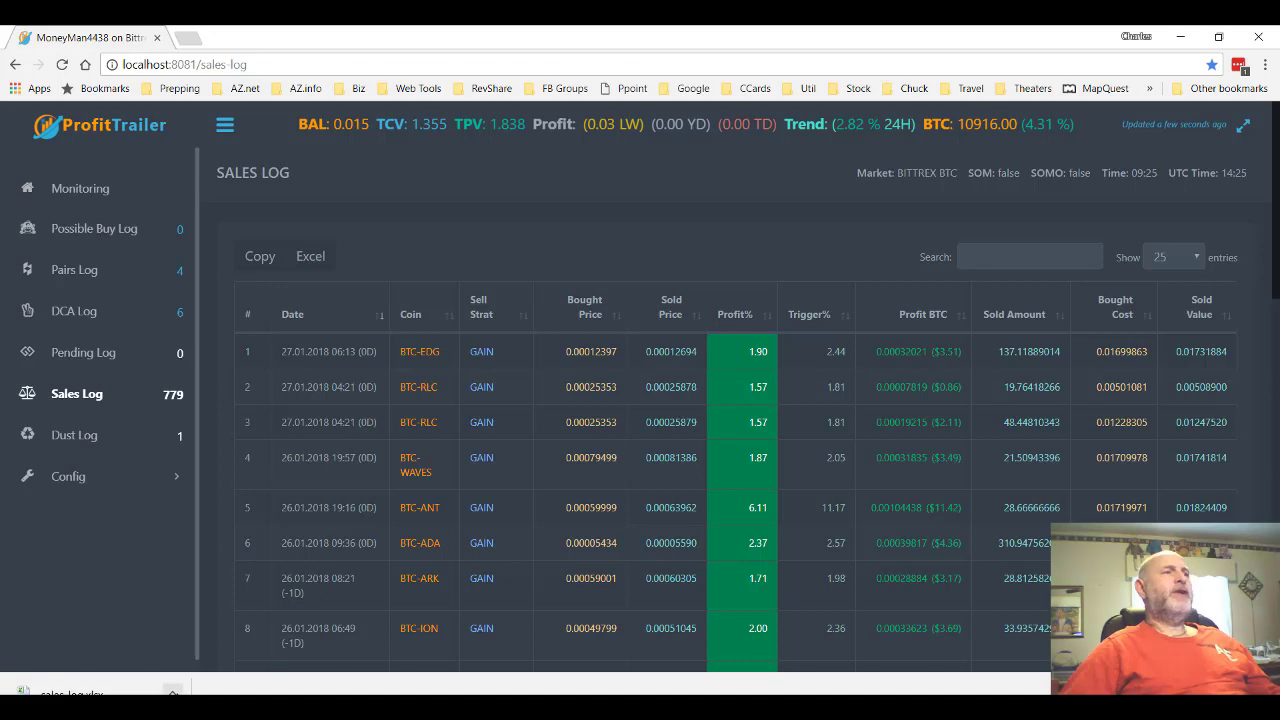
Open the downloaded sales-log workbook in Excel, look over its rows and enable editing.
left_click(173, 692)
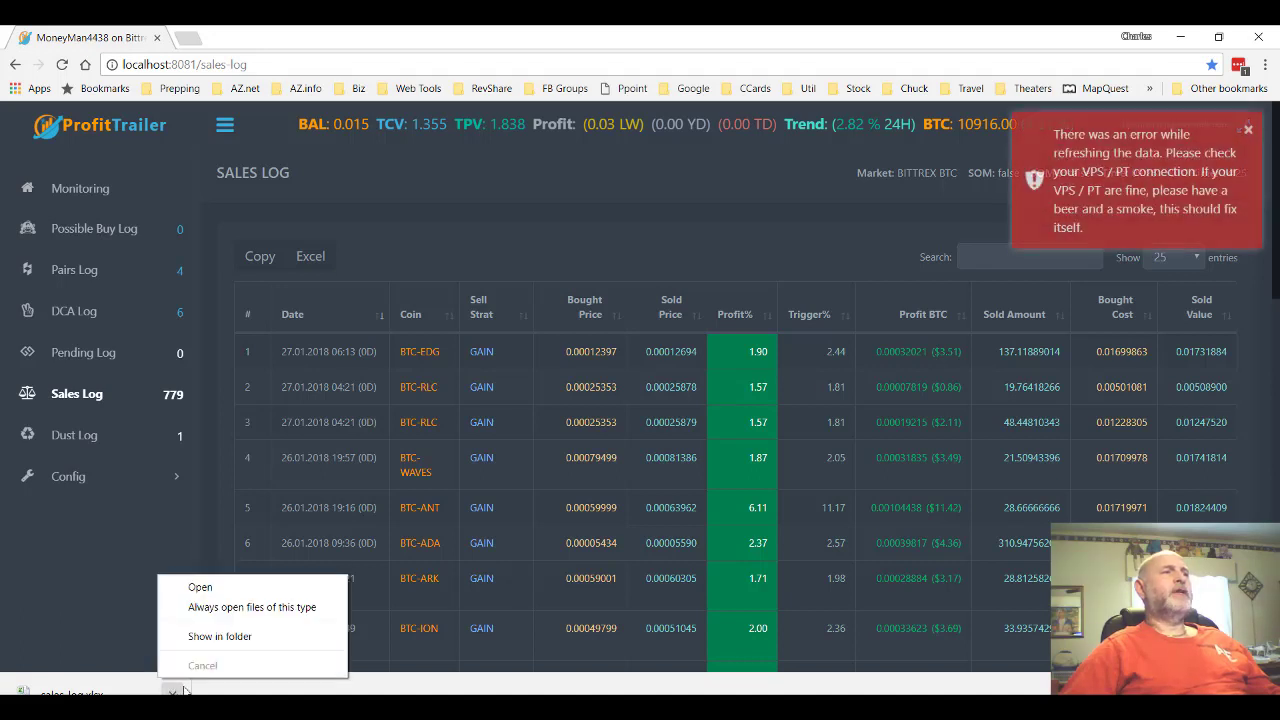
left_click(211, 586)
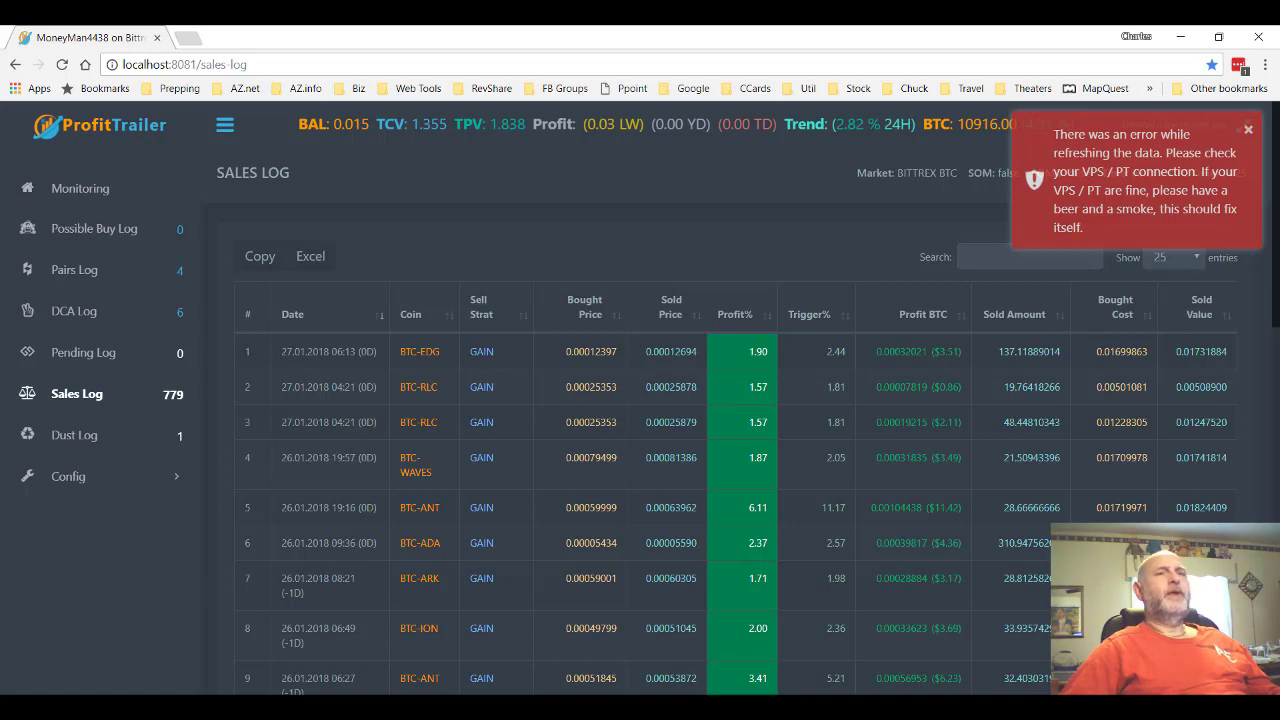
left_click(1018, 690)
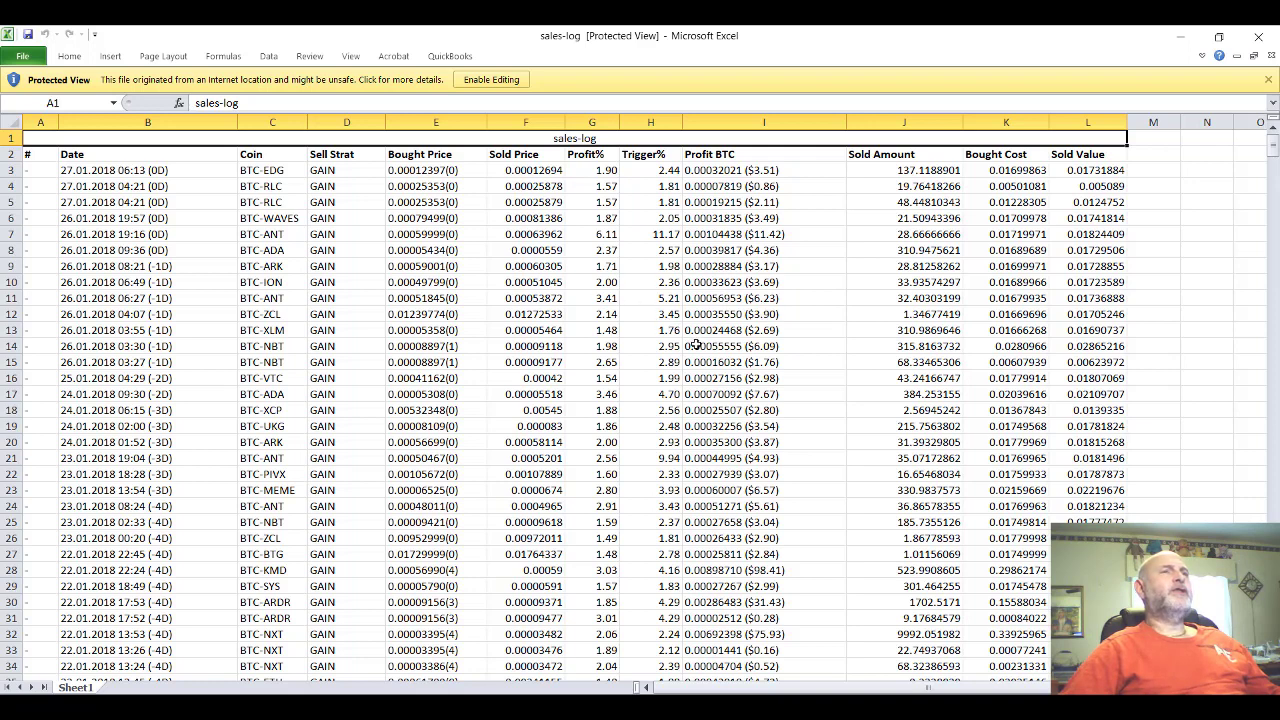
scroll(700, 356, "down", 4)
scroll(700, 356, "up", 4)
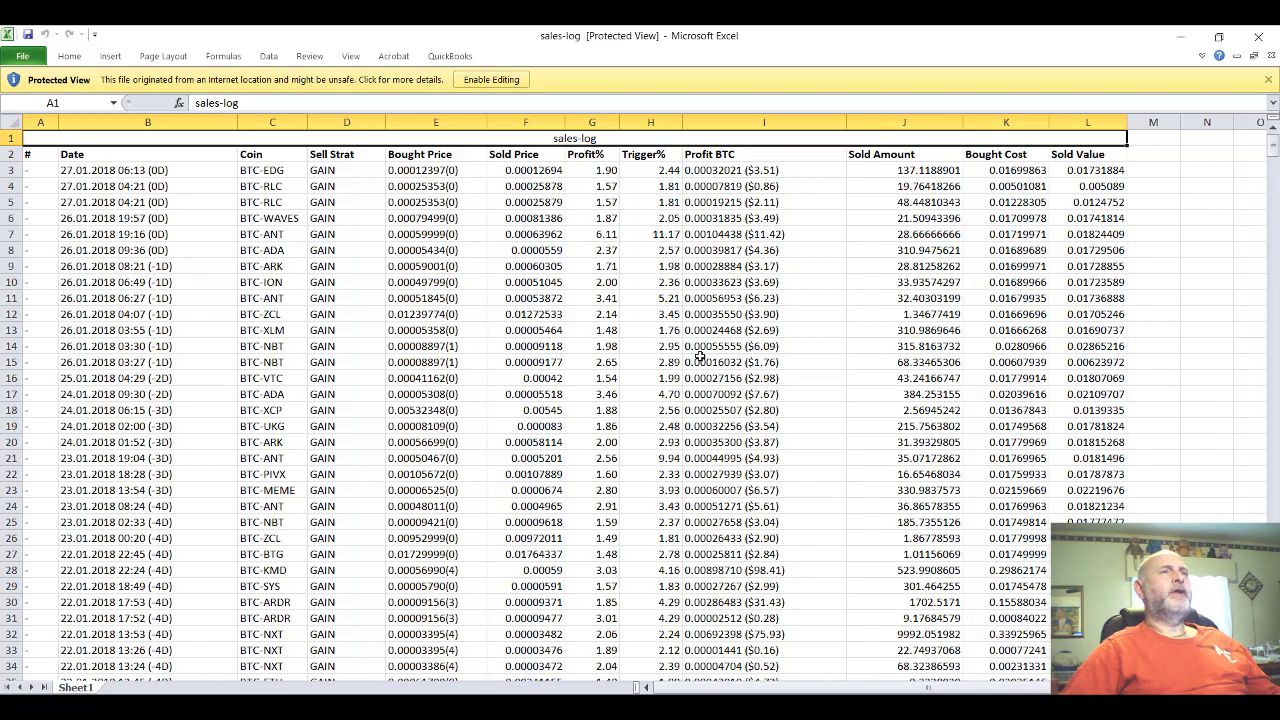
left_click(495, 80)
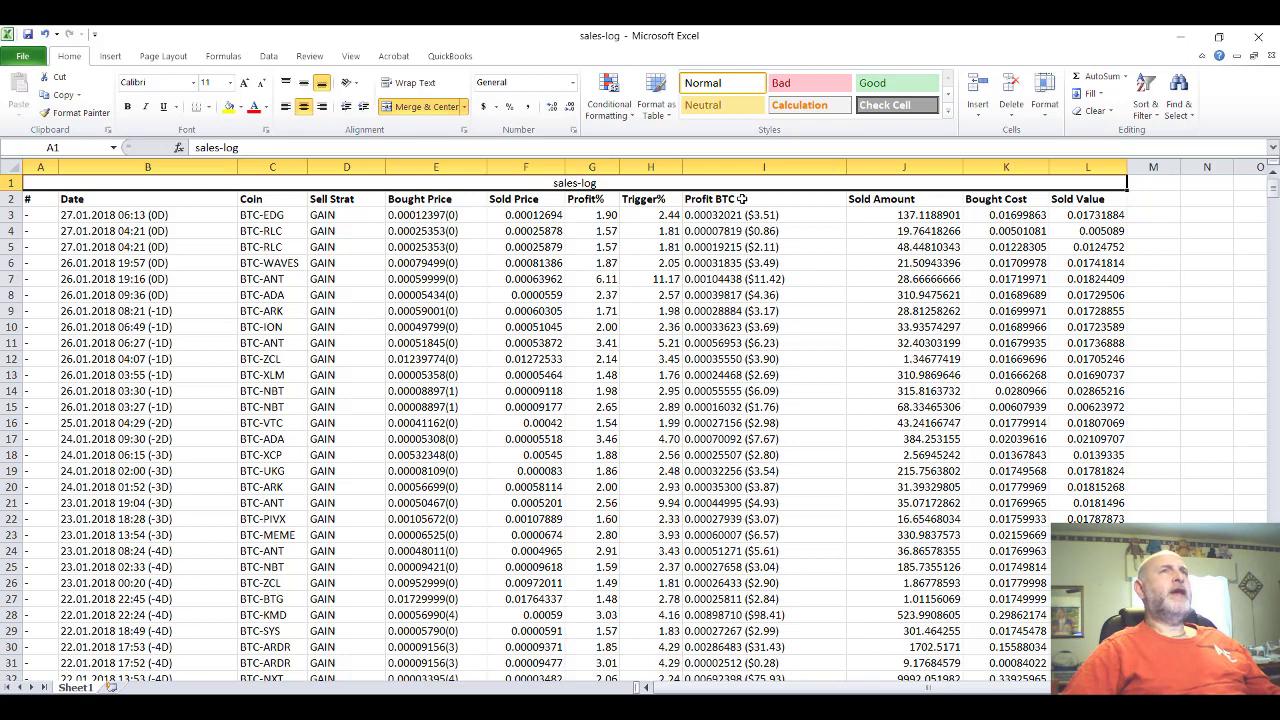
Copy the parenthesised dollar amount ($3.51) from the first Profit BTC entry in cell I3.
left_click(745, 215)
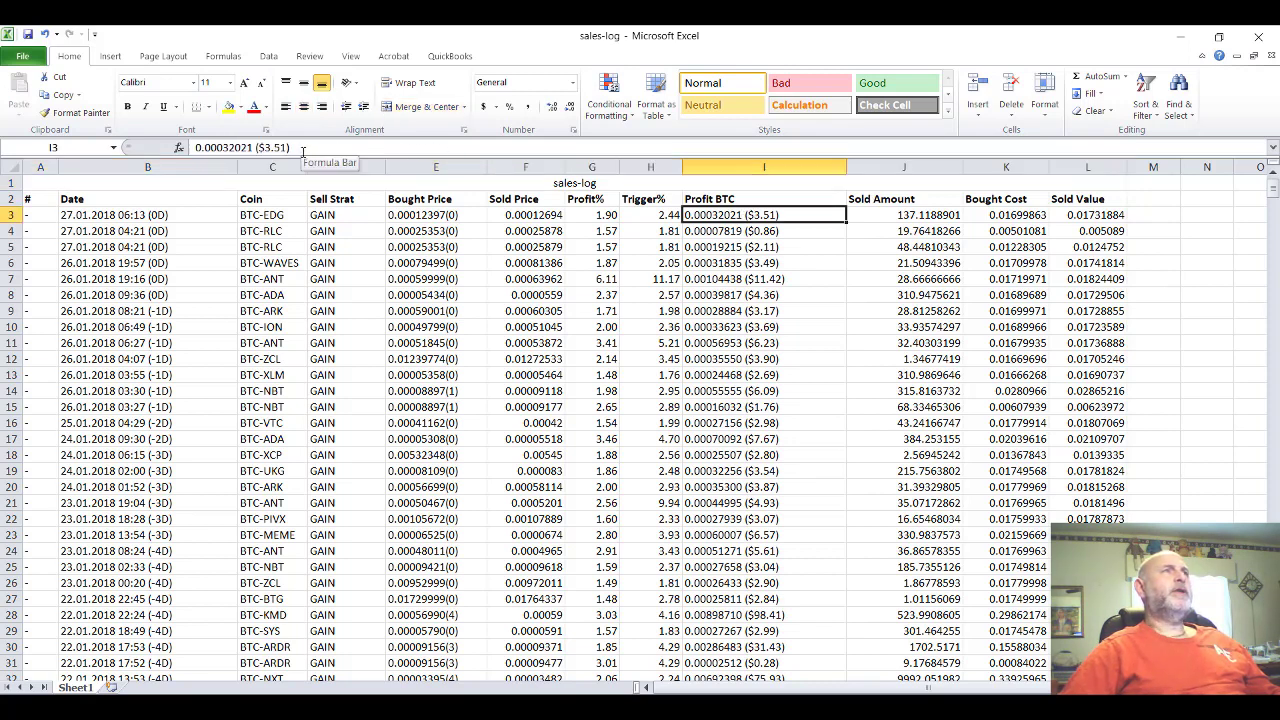
left_click_drag(291, 148, 253, 150)
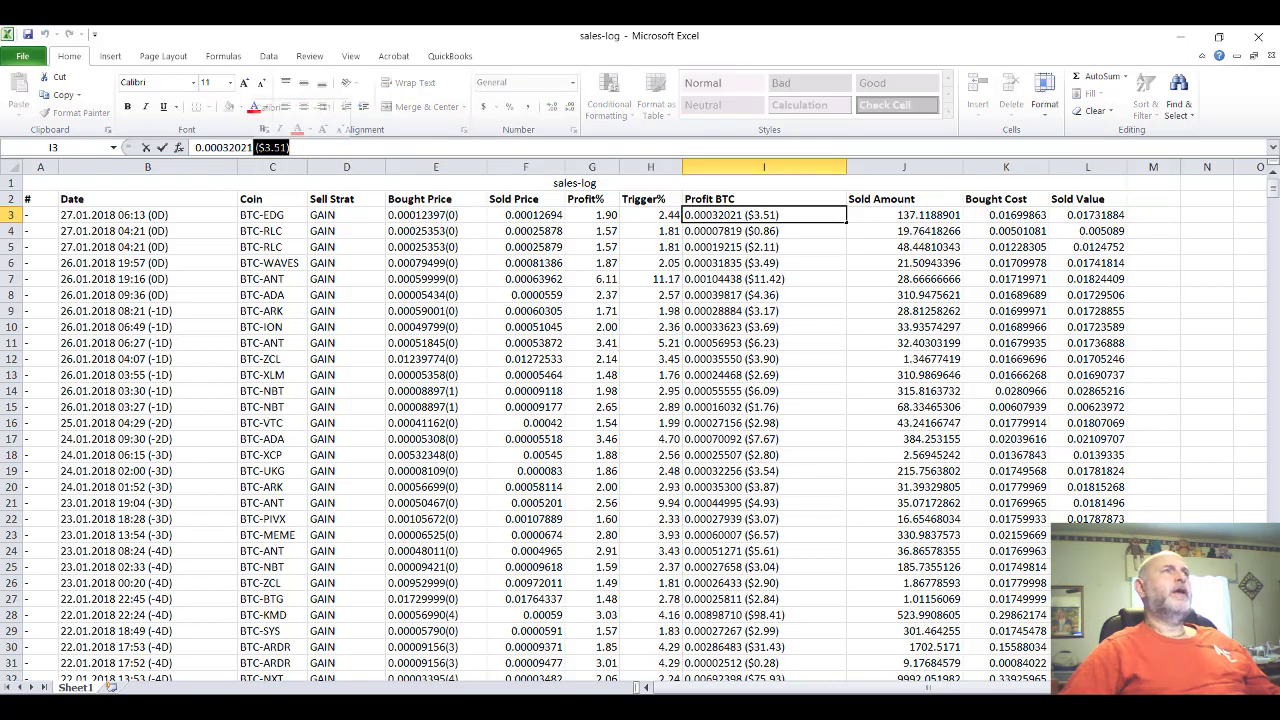
right_click(276, 148)
left_click(327, 175)
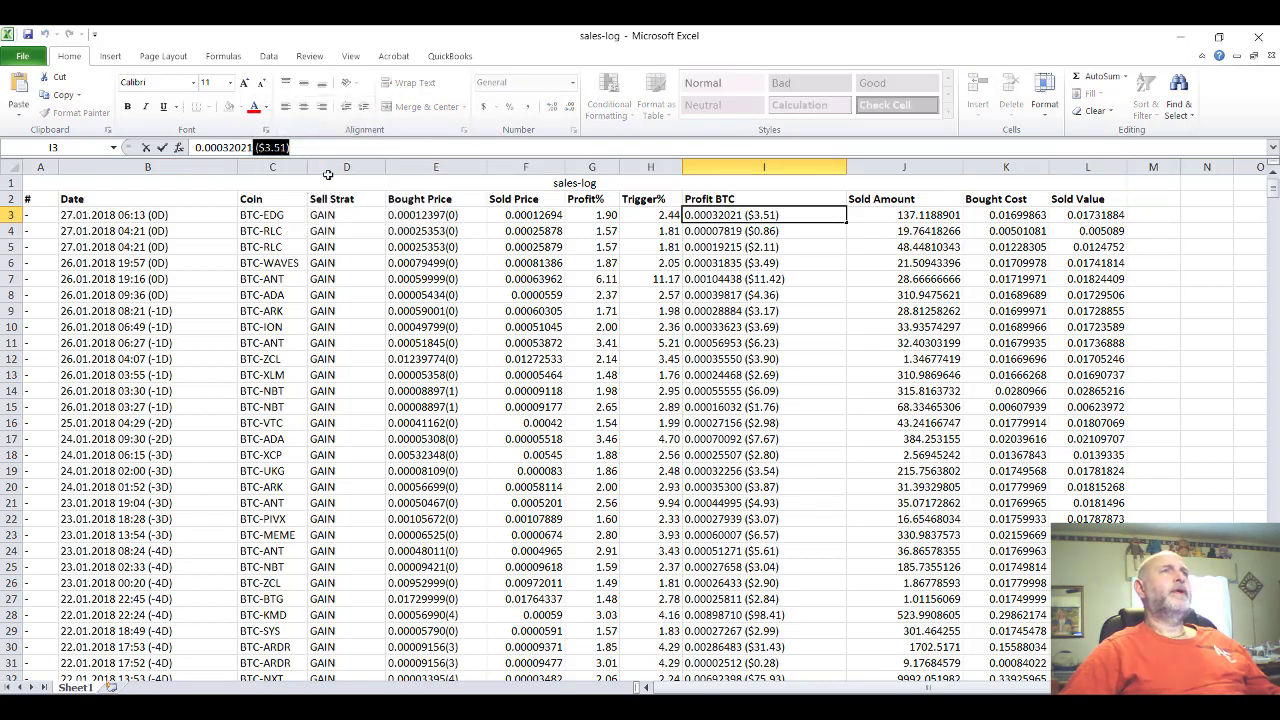
Strip the dollar amounts from the Profit BTC column by replacing all "(*)" matches with nothing.
left_click(720, 167)
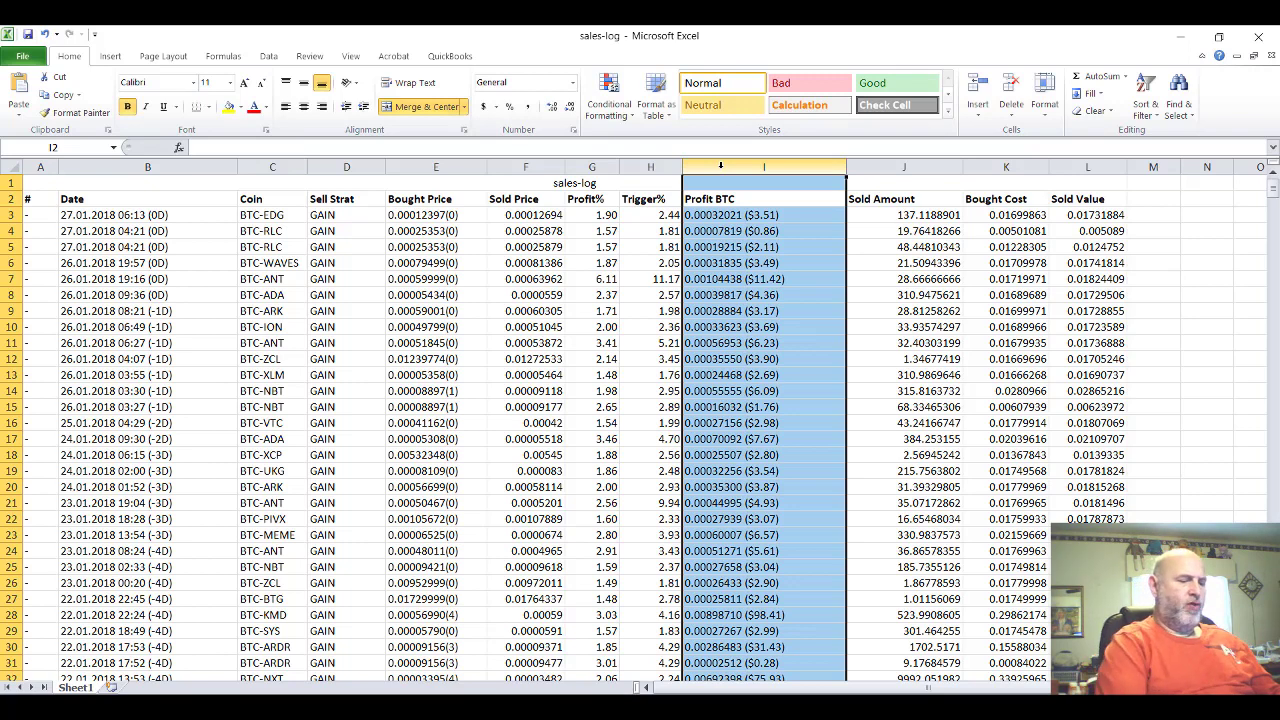
key("ctrl+f")
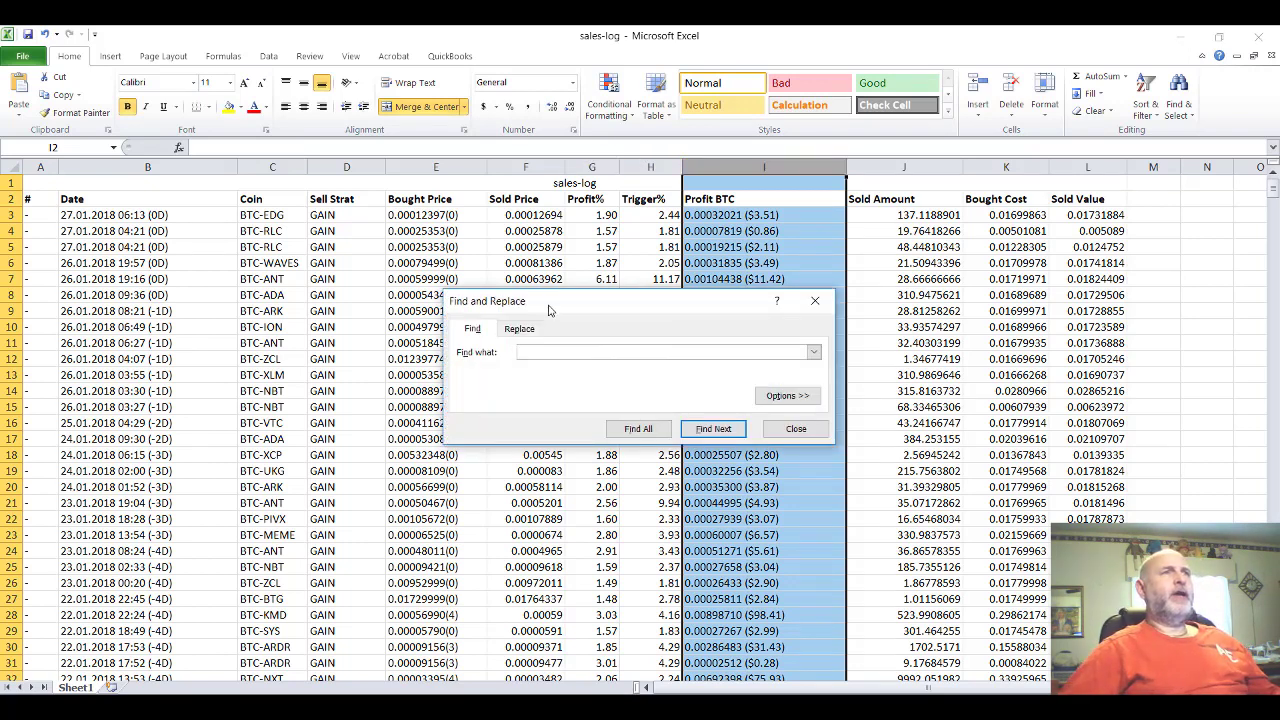
left_click(520, 329)
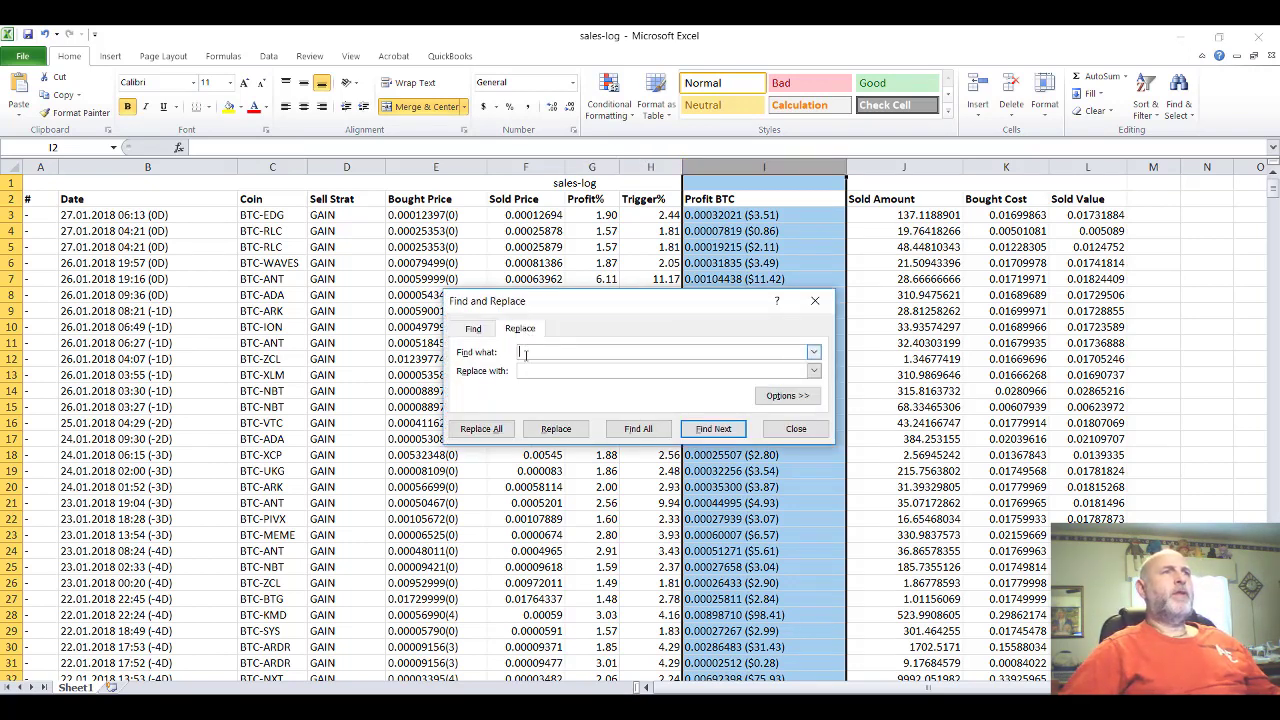
right_click(527, 355)
left_click(560, 402)
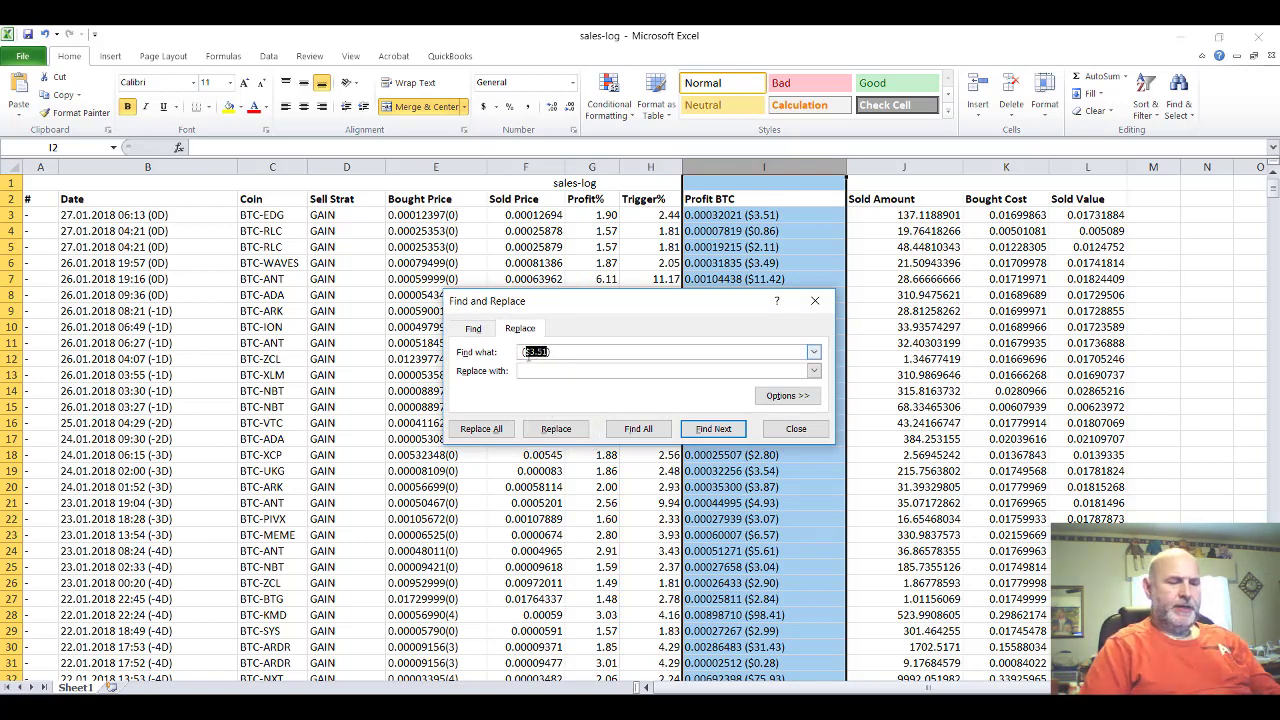
type("(")
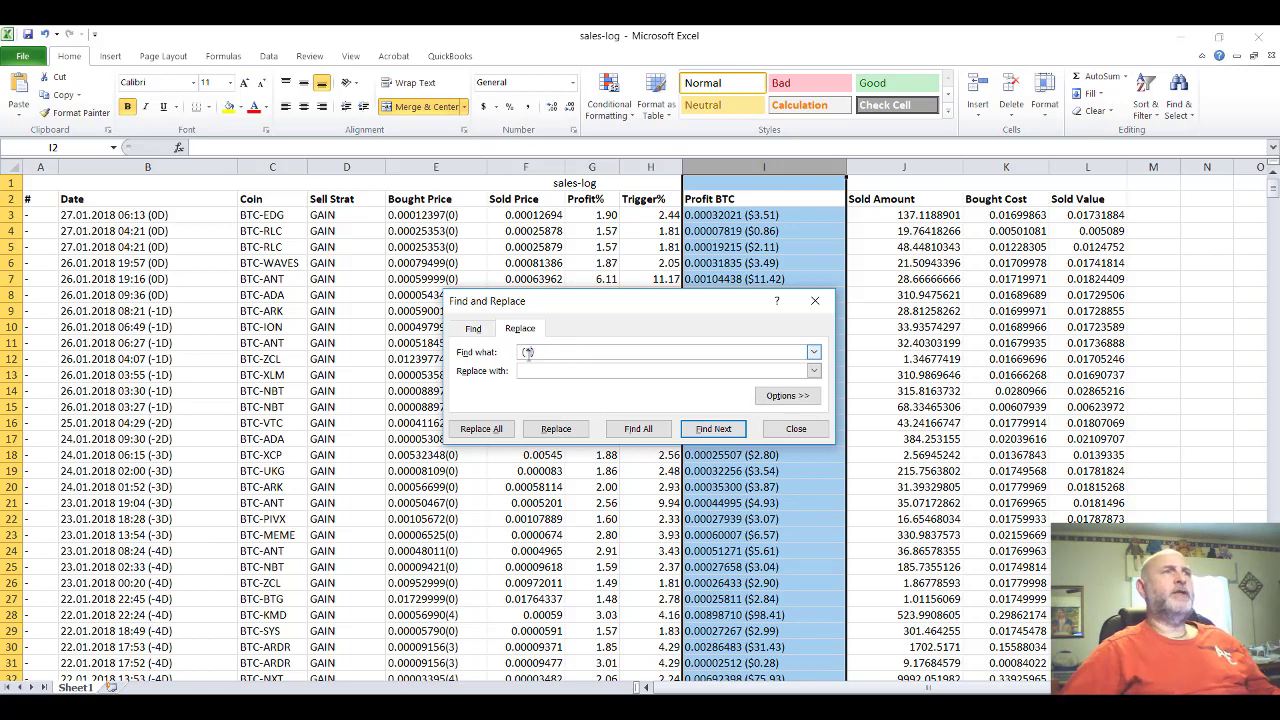
type("*)")
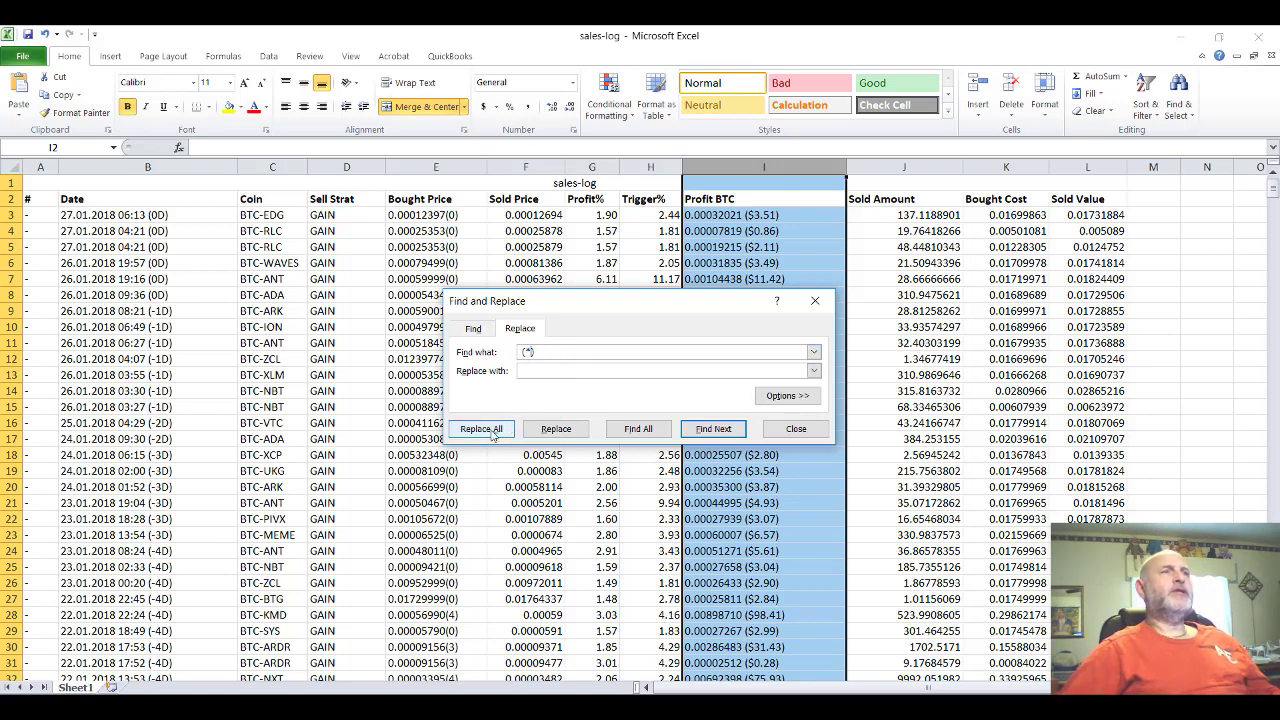
left_click(491, 433)
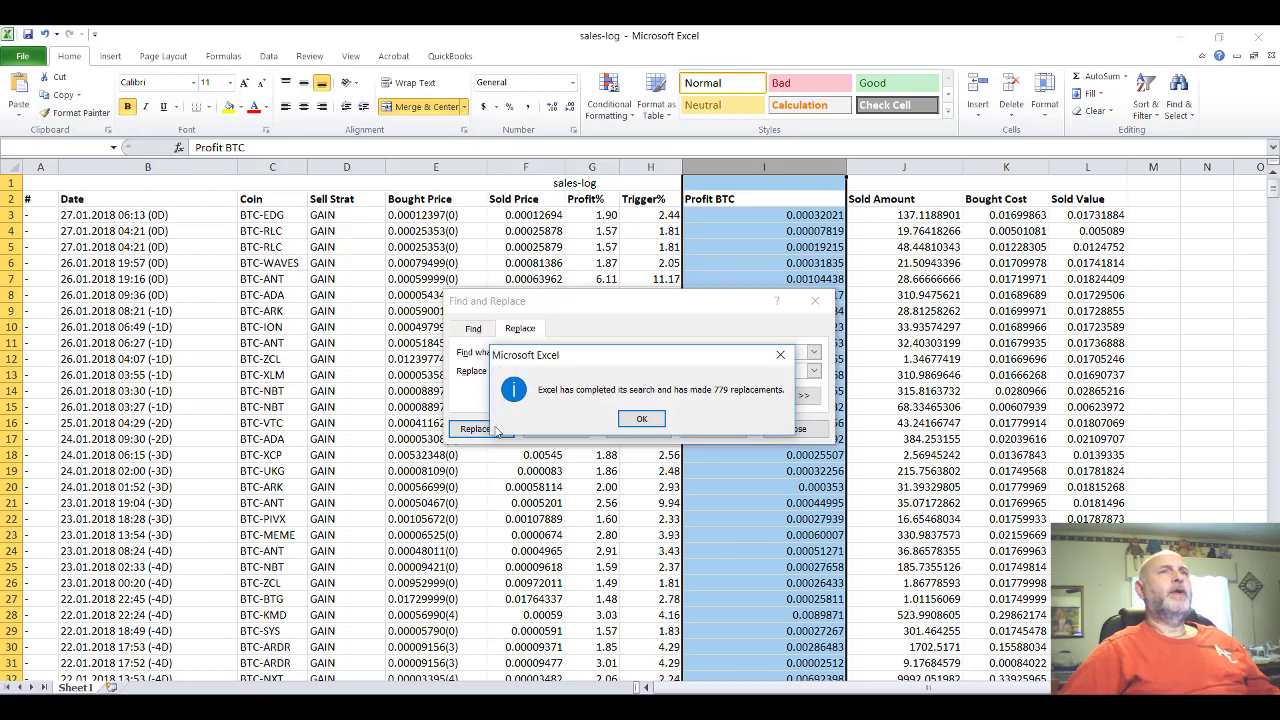
left_click(655, 424)
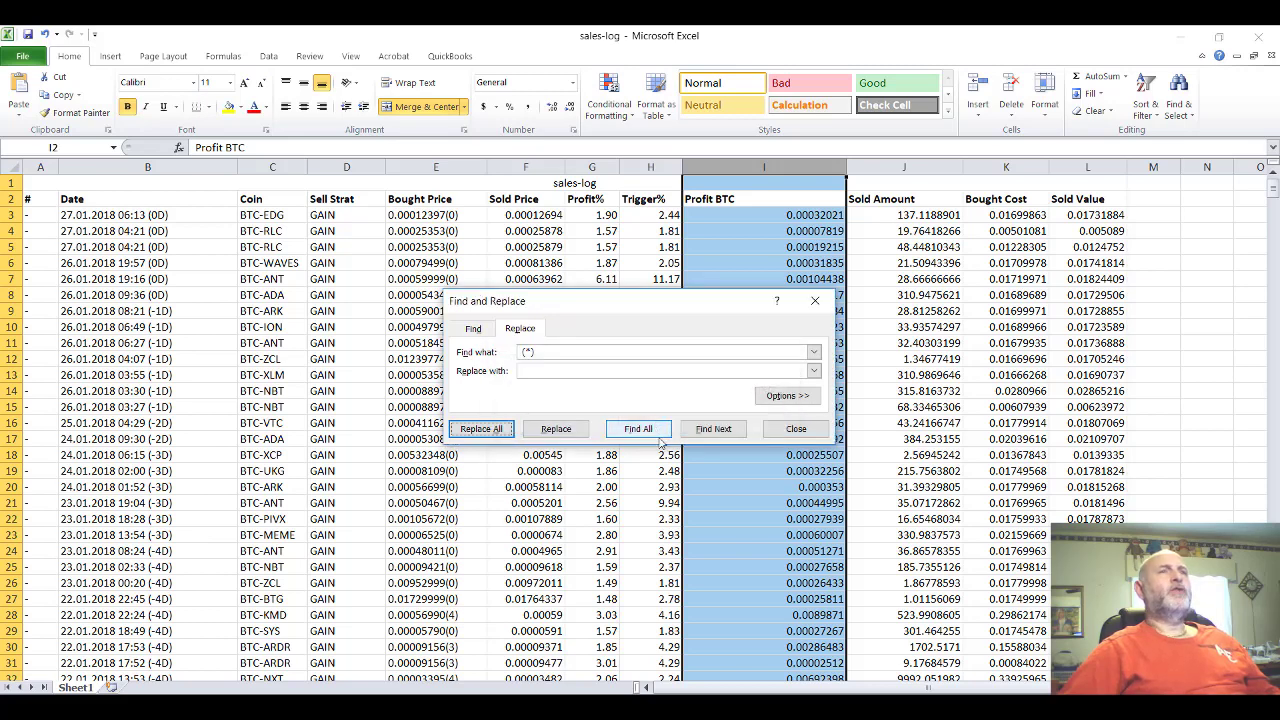
left_click(796, 429)
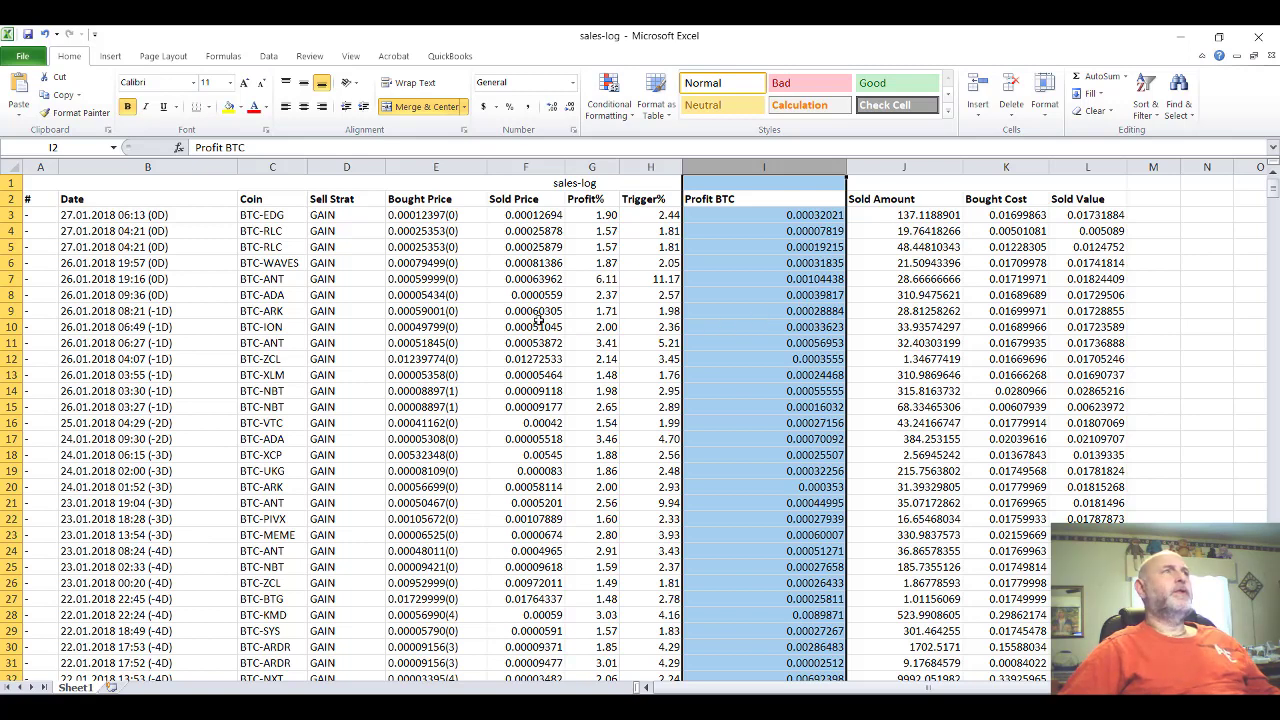
Insert blank rows at 6, 17 and 23, above the first sales dated 26.01.2018, 25.01.2018 and 23.01.2018.
left_click(13, 263)
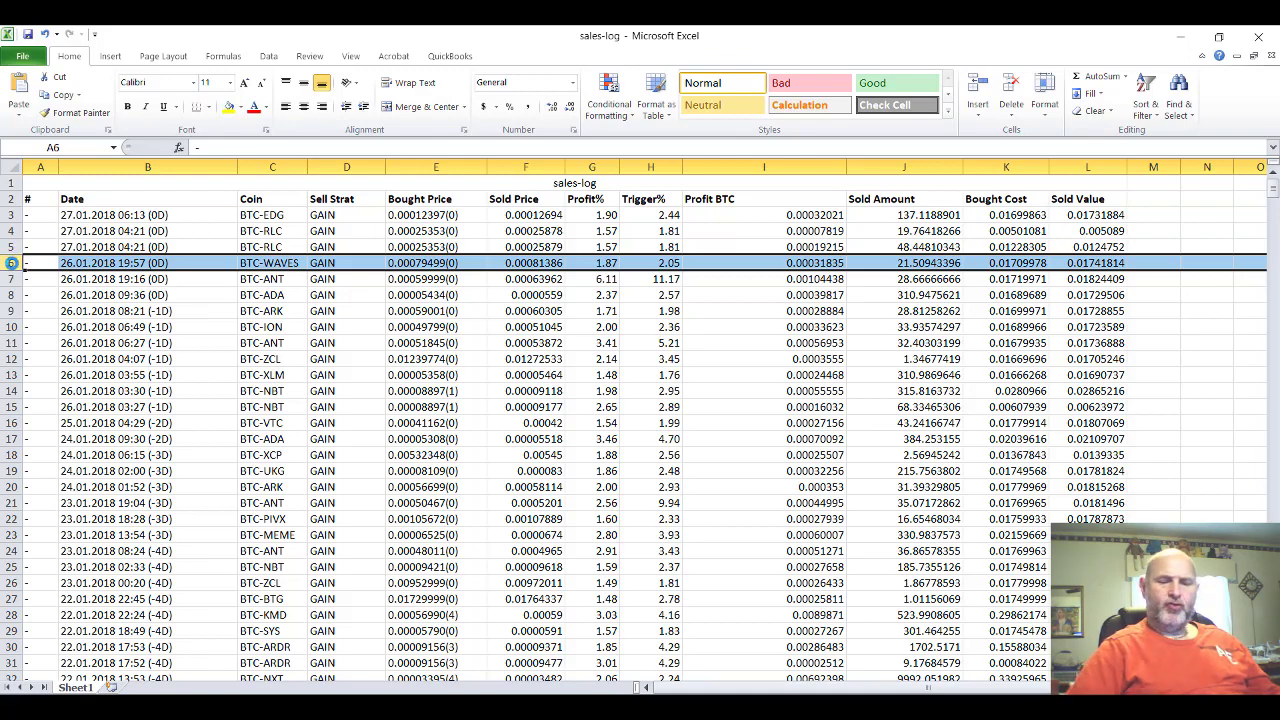
key("ctrl+shift+plus")
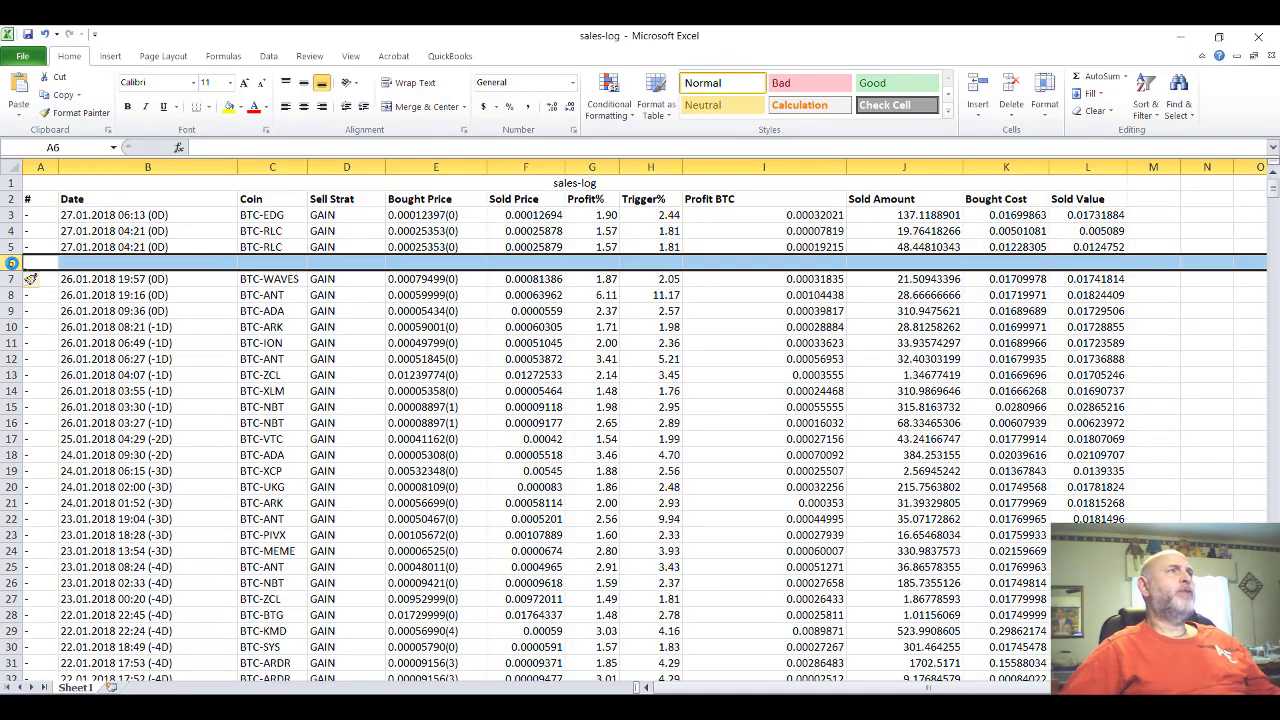
left_click(7, 438)
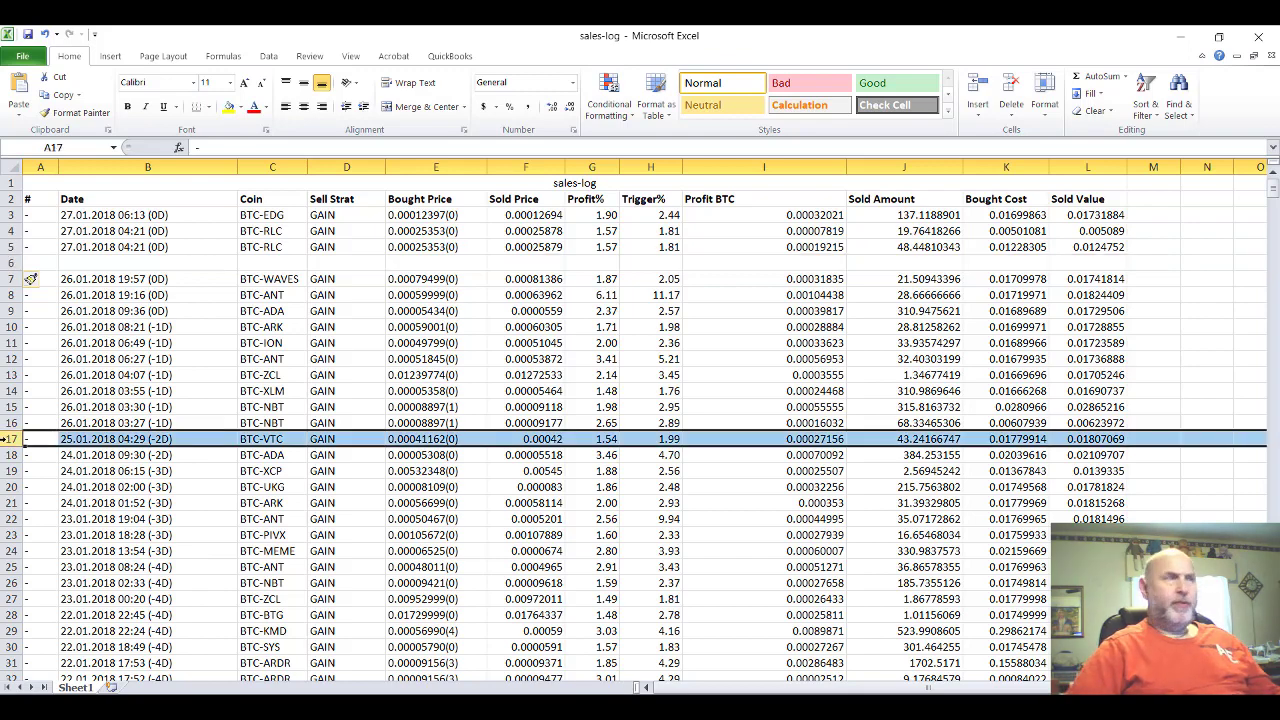
key("ctrl+shift+plus")
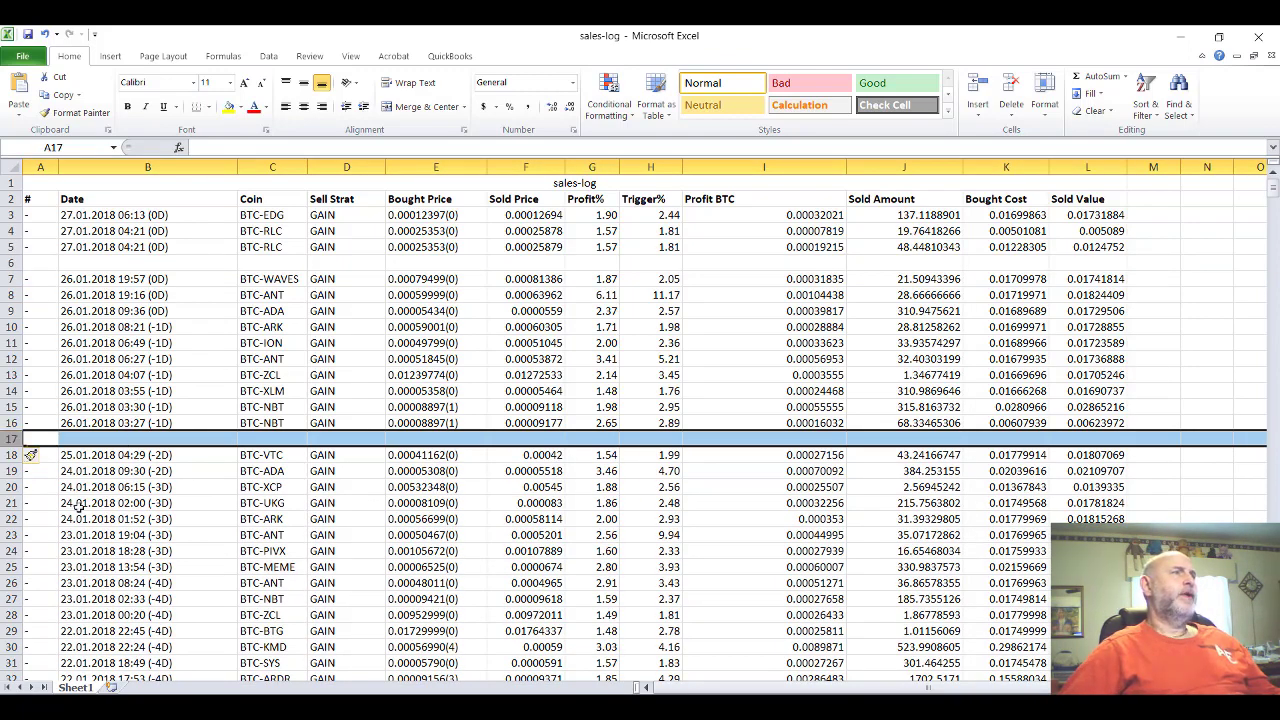
left_click(8, 535)
key("ctrl+shift+plus")
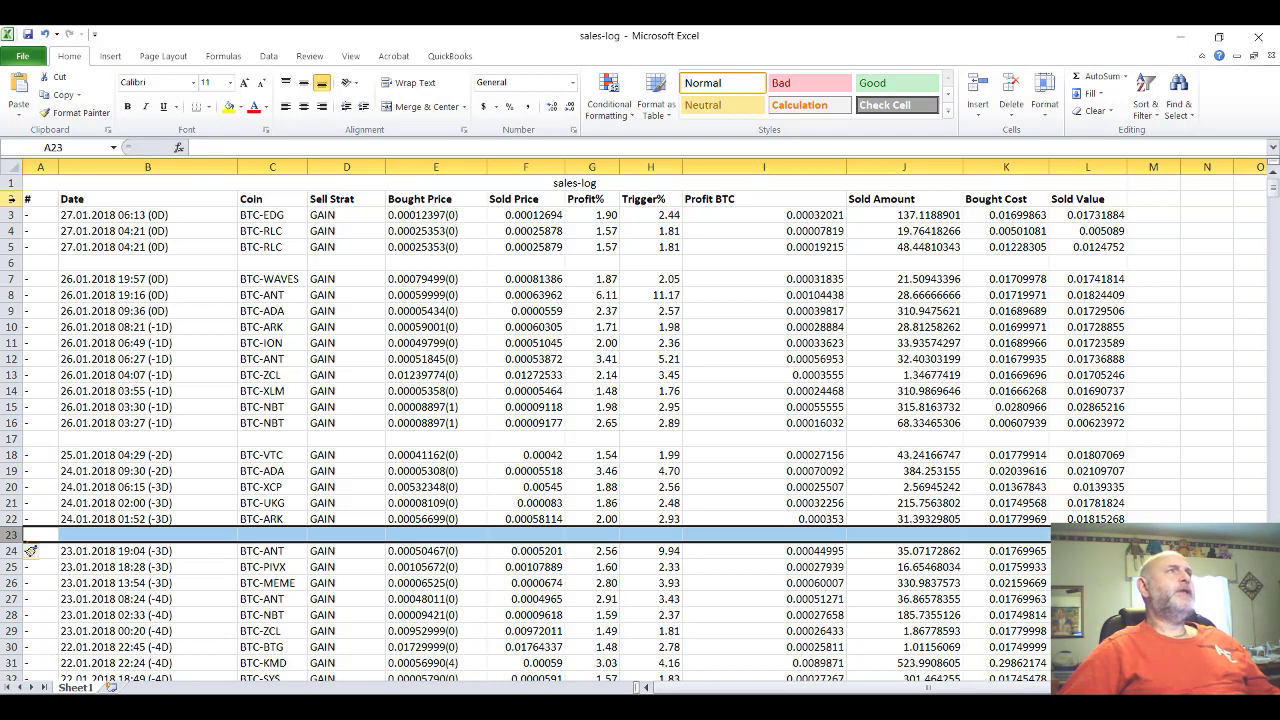
Copy the column header row 2 into the blank separator rows 6, 17 and 23.
left_click(11, 199)
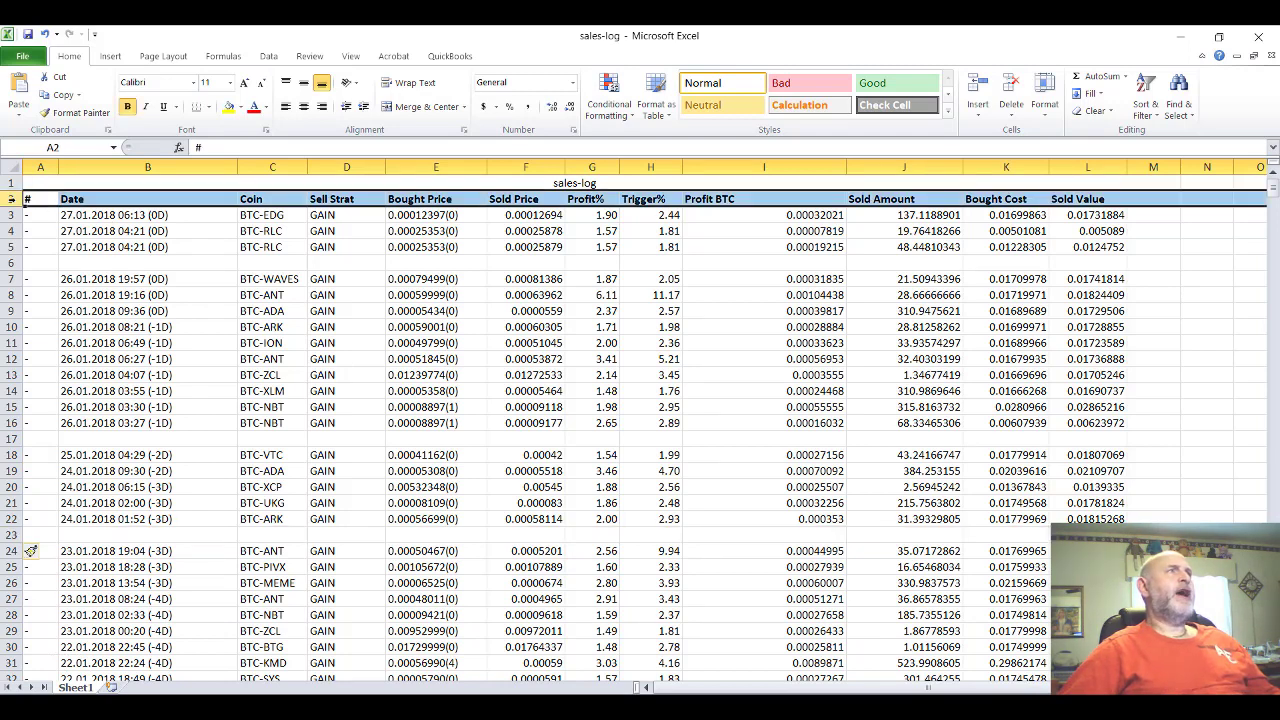
right_click(40, 197)
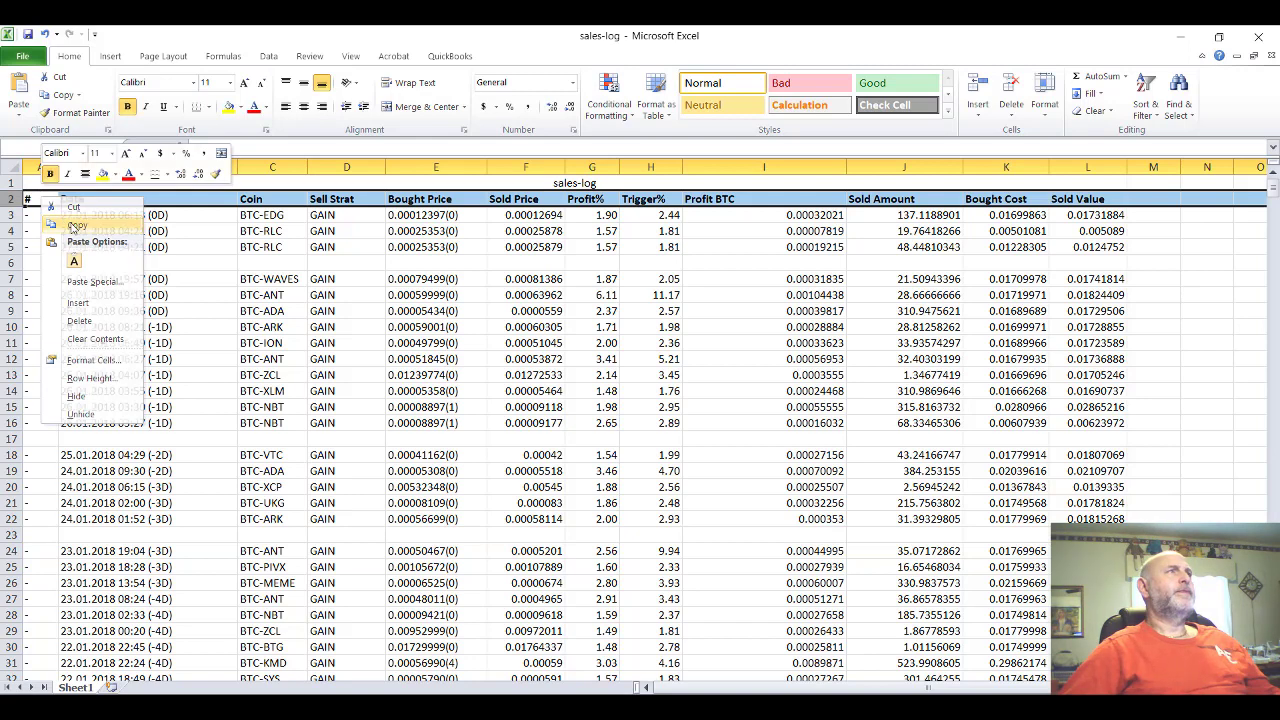
left_click(62, 222)
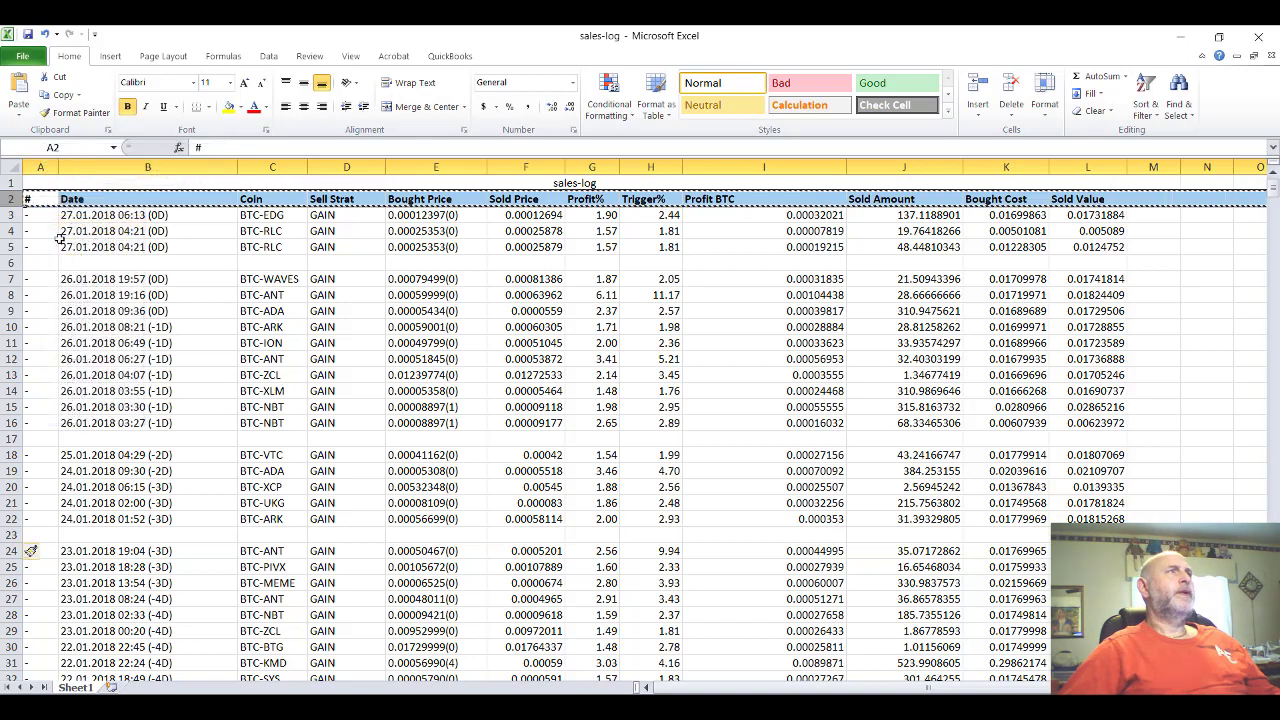
left_click(10, 262)
right_click(46, 264)
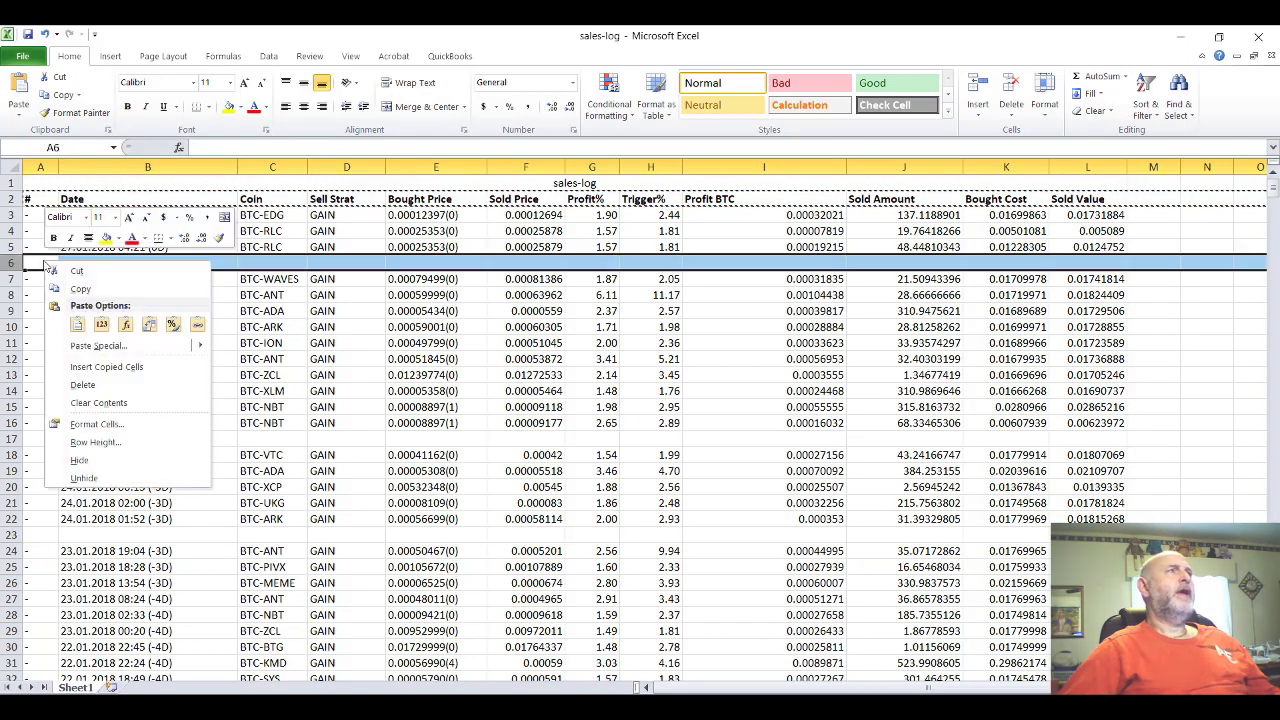
left_click(77, 324)
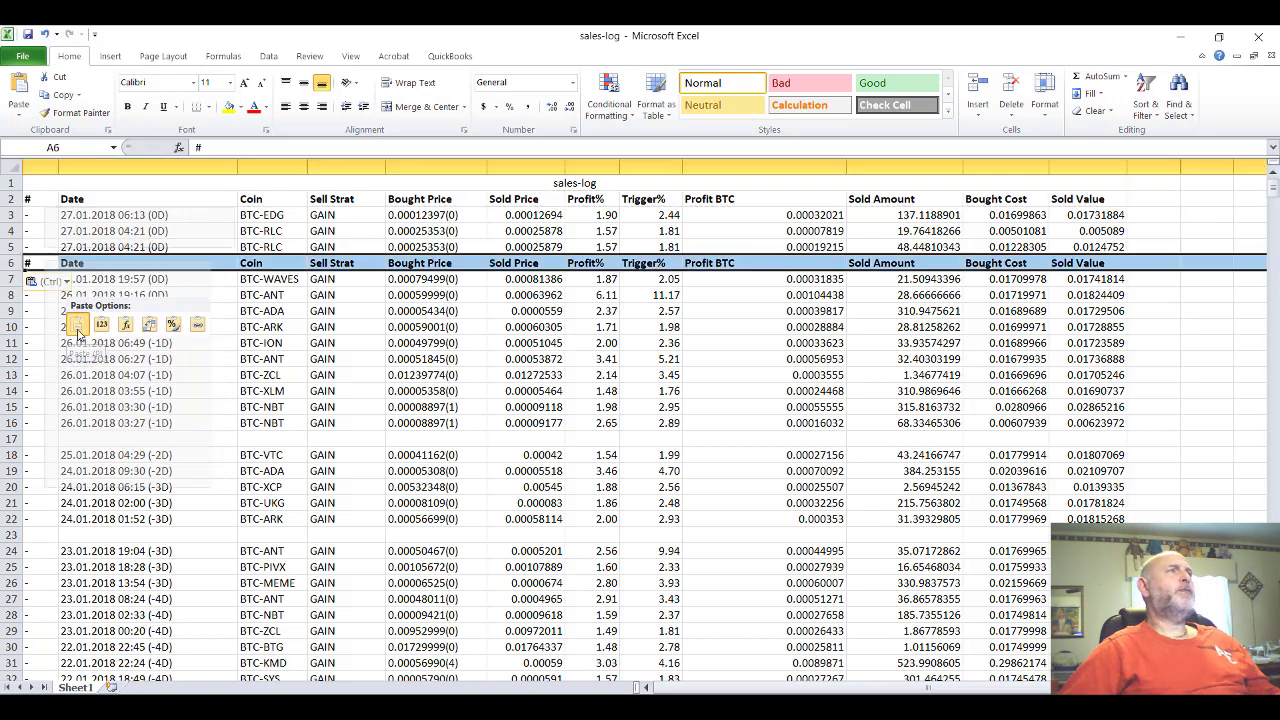
left_click(14, 438)
right_click(20, 440)
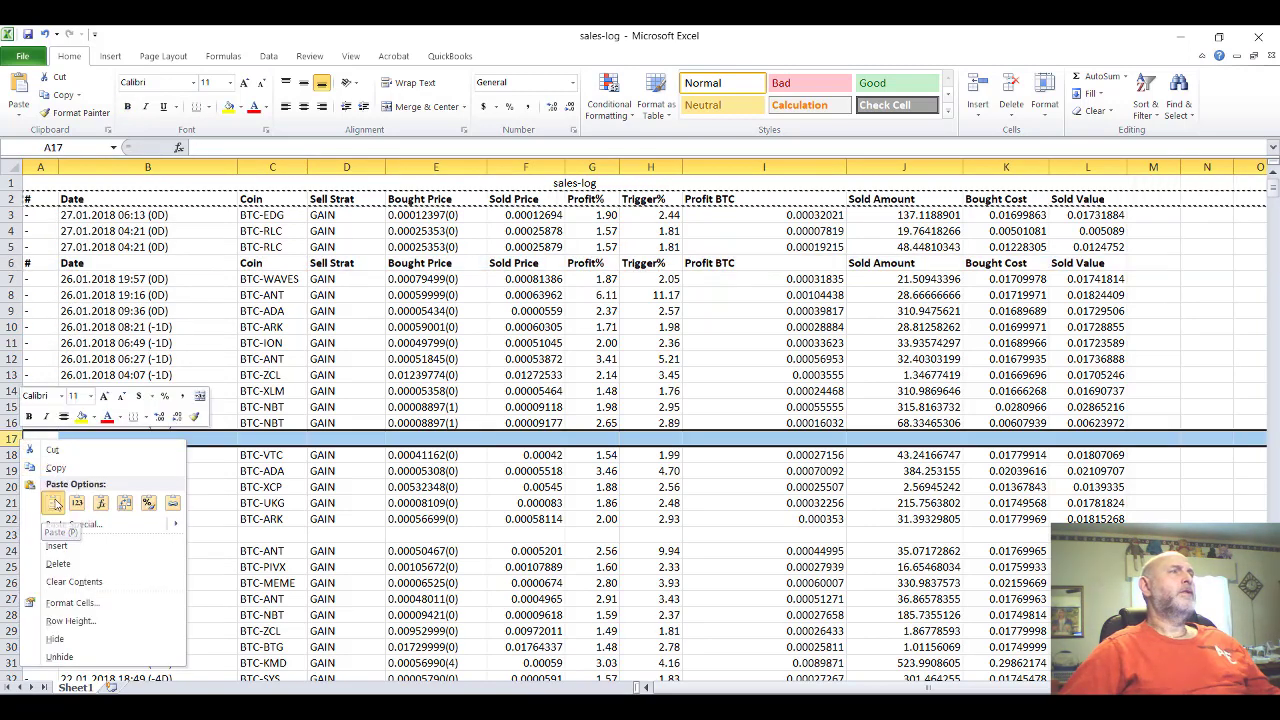
left_click(52, 503)
right_click(14, 535)
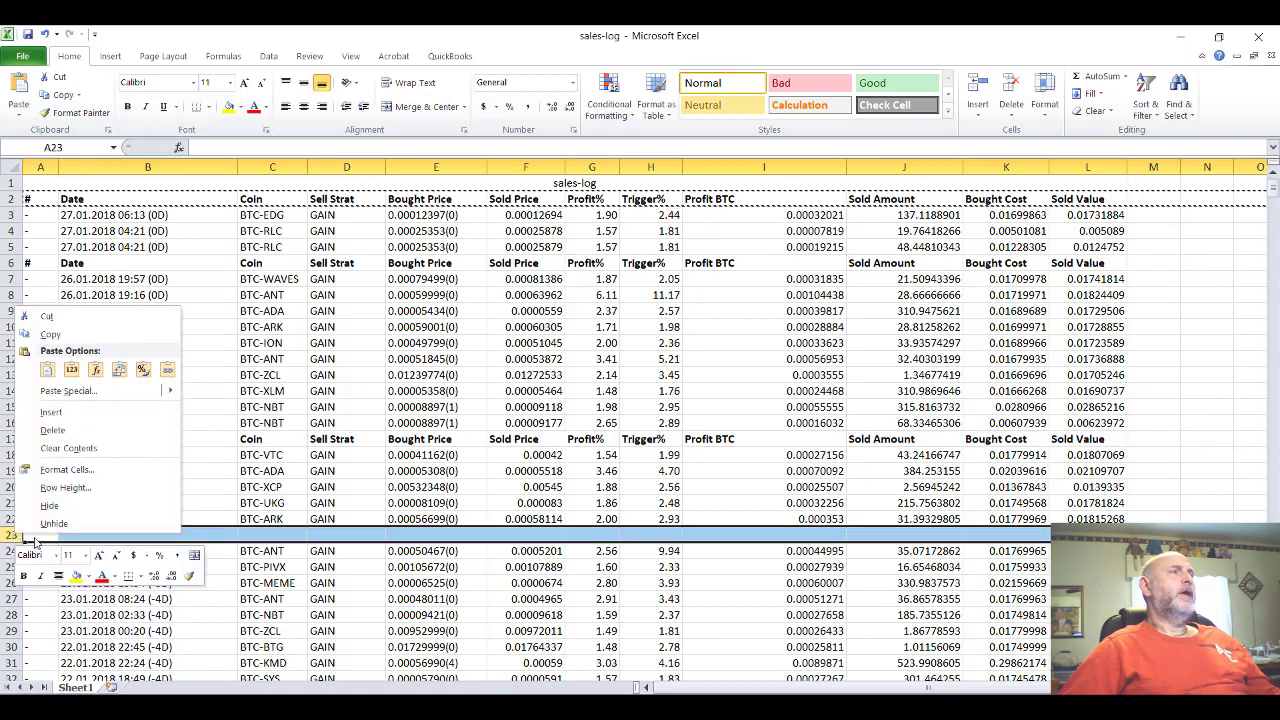
left_click(46, 370)
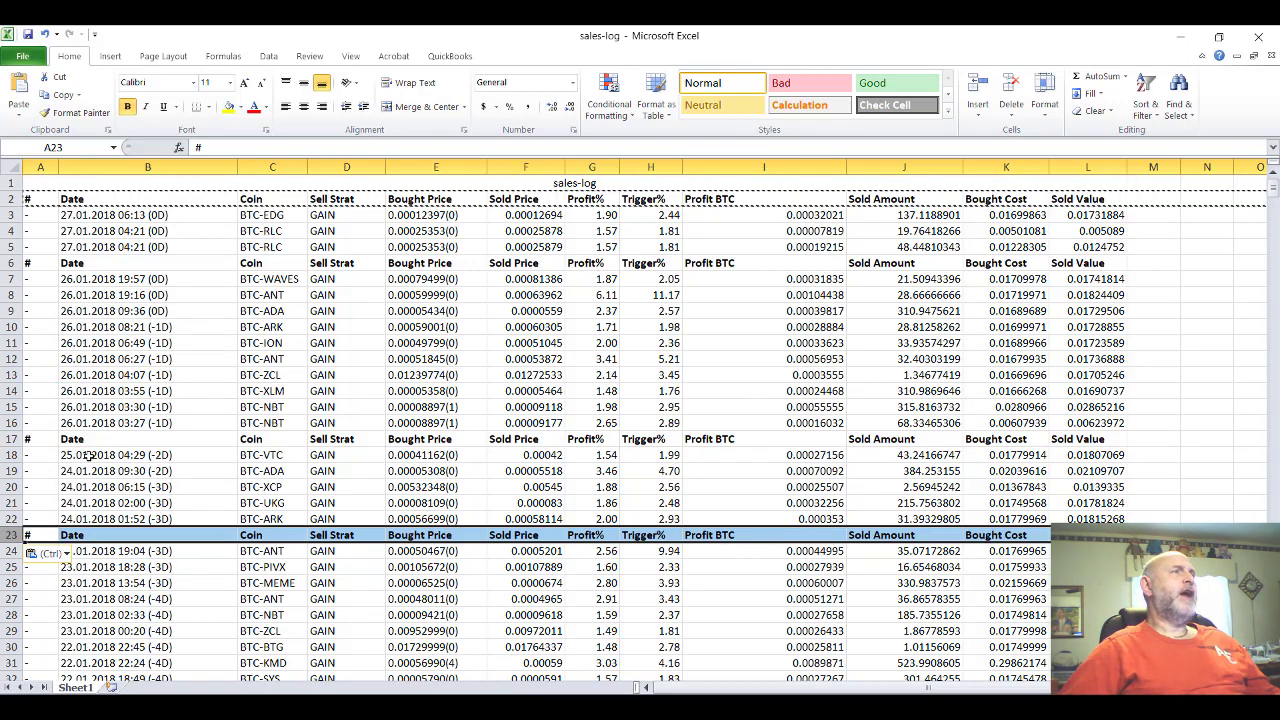
Clear the copy selection and insert a blank row 19 above the first 24.01.2018 sale.
left_click(12, 470)
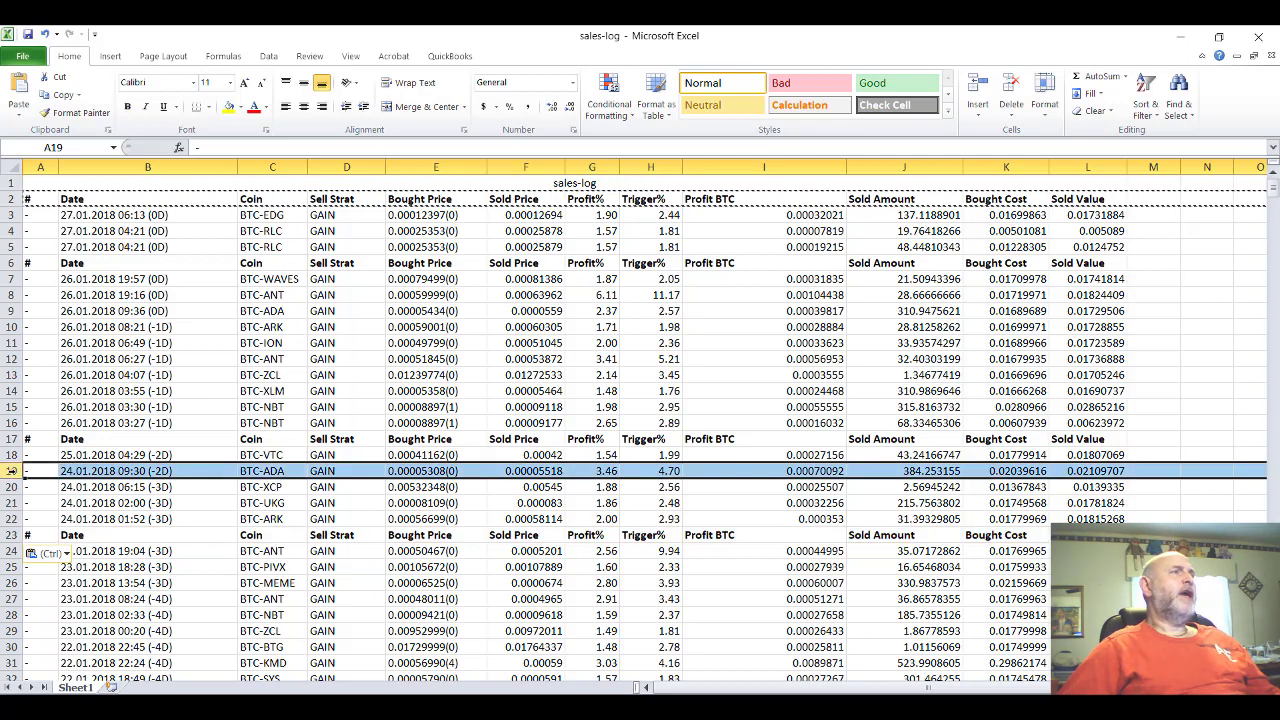
key("Escape")
key("ctrl+shift+equal")
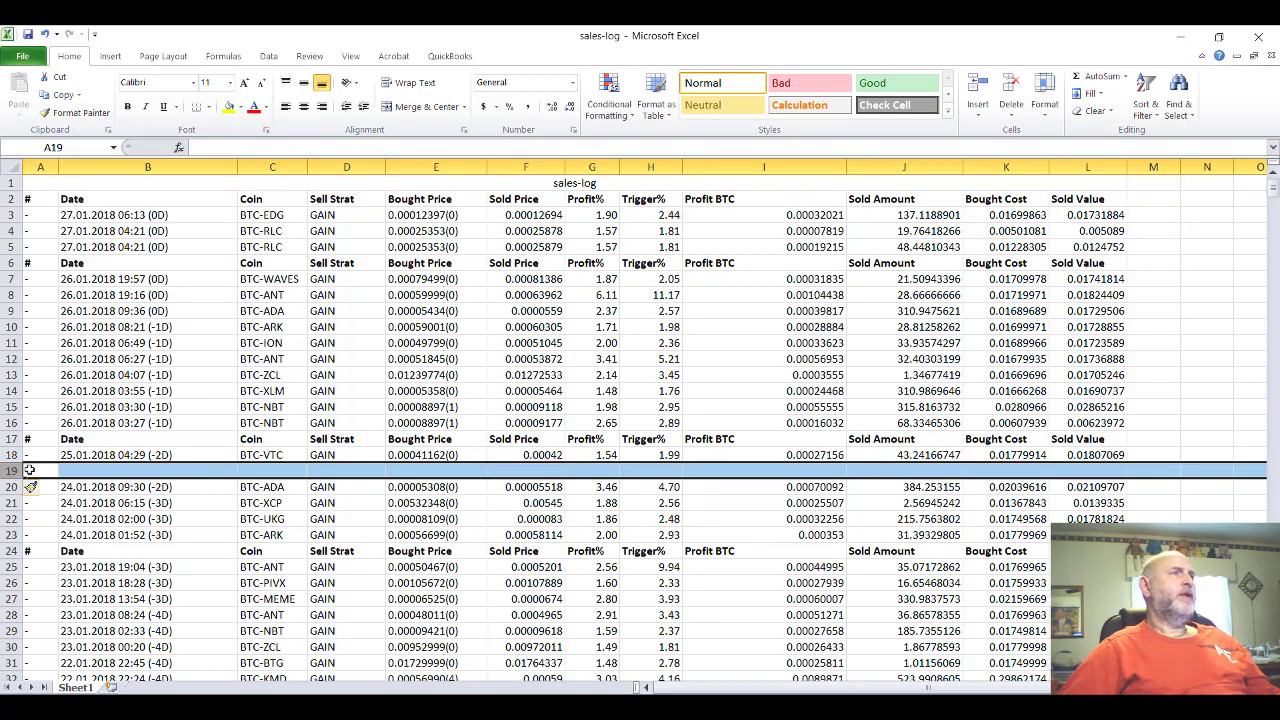
Copy the column header row 2 into the blank row 19 between the 25.01.2018 and 24.01.2018 sales.
right_click(30, 472)
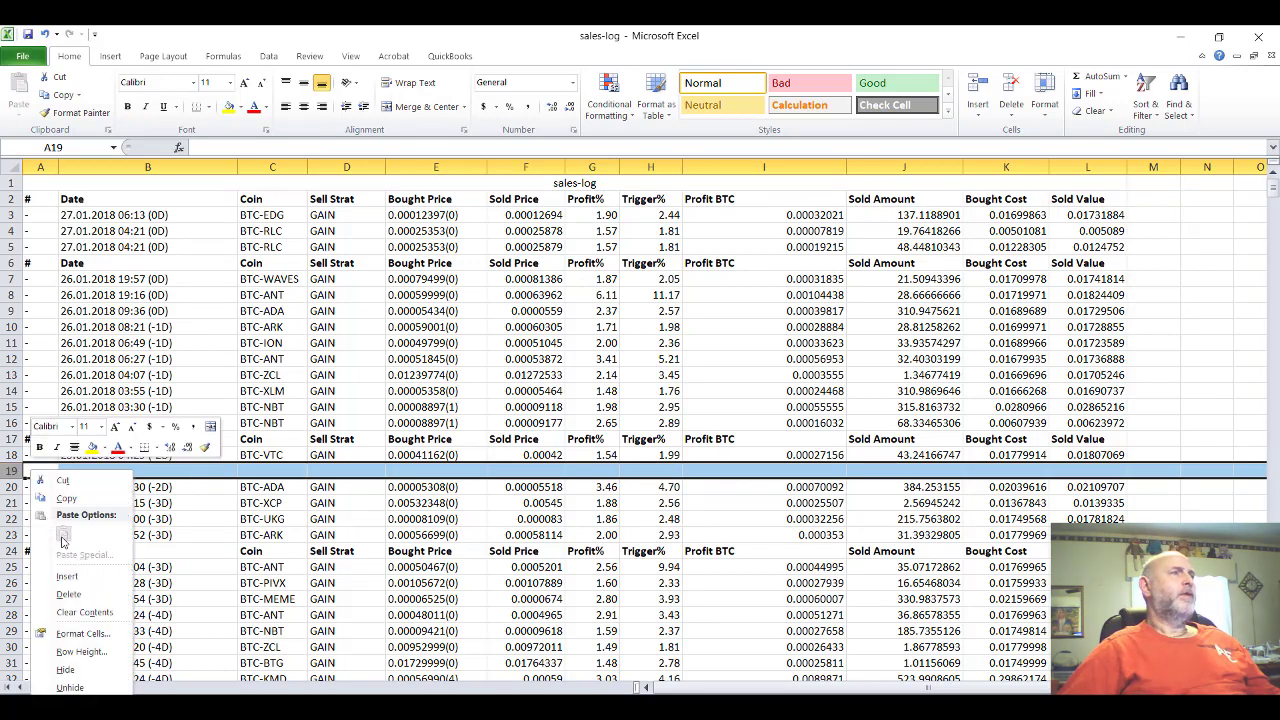
left_click(15, 199)
left_click(15, 199)
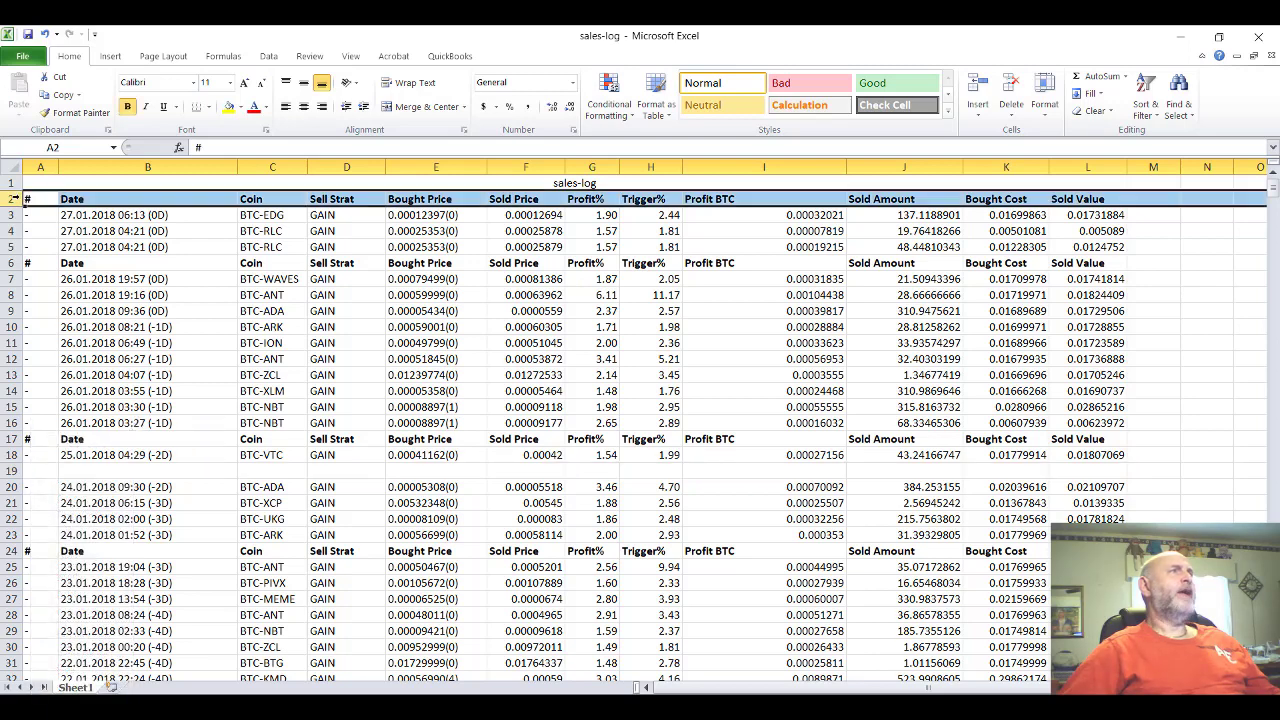
right_click(46, 200)
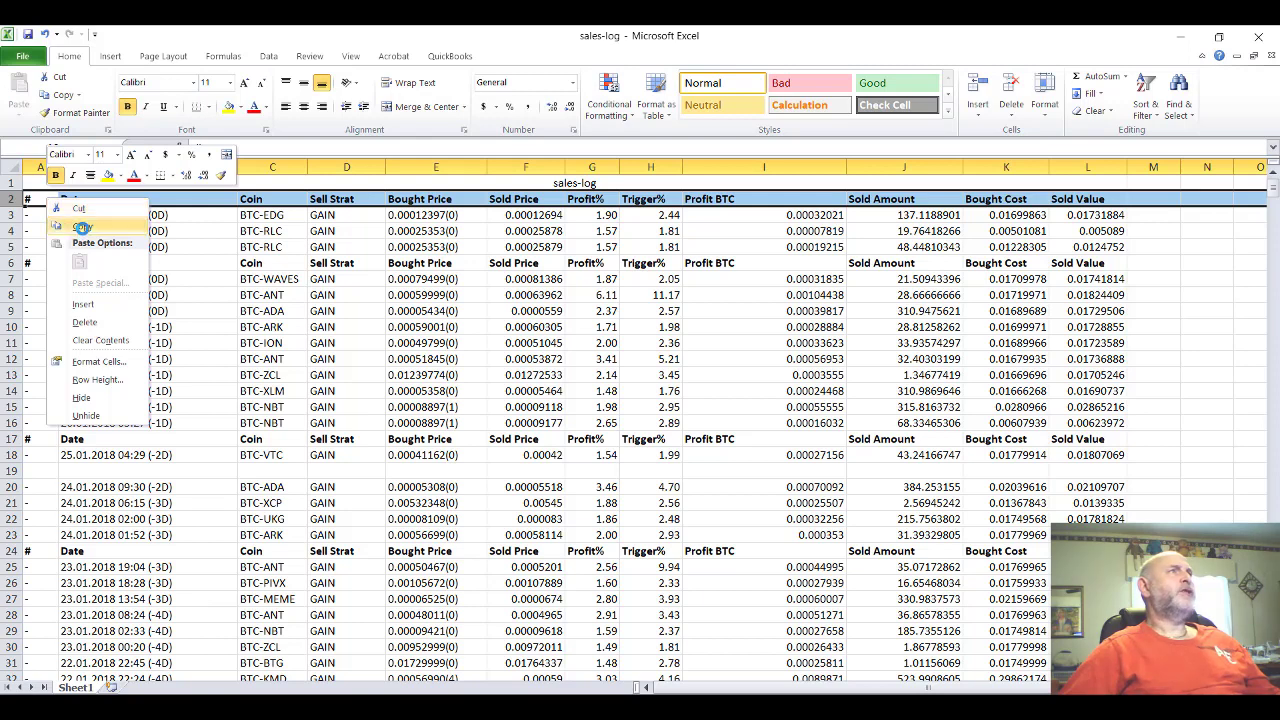
left_click(82, 227)
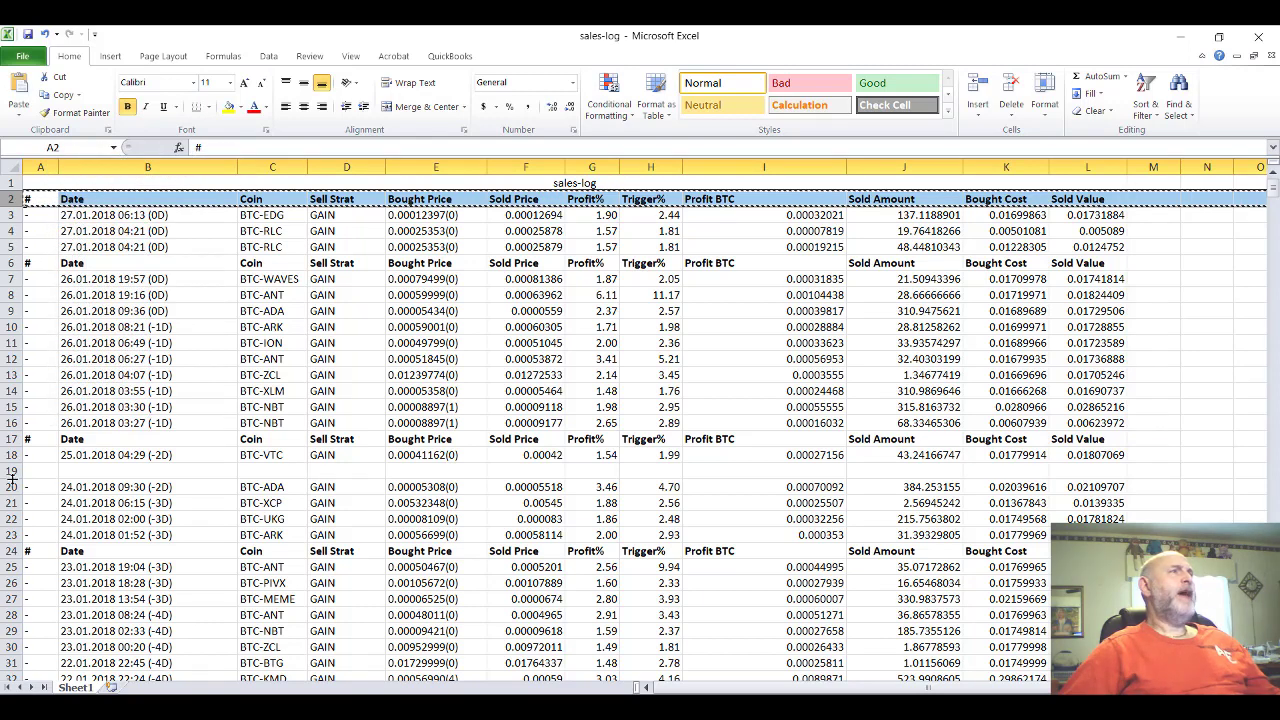
left_click(10, 470)
right_click(42, 472)
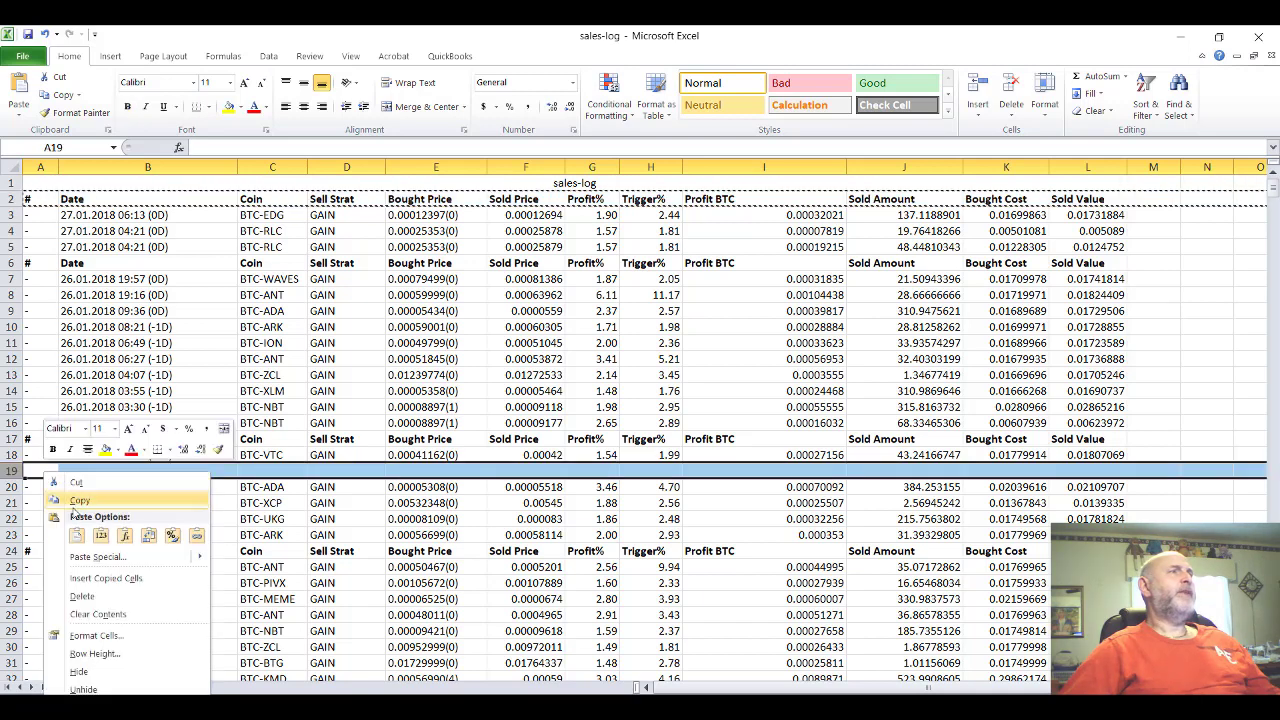
left_click(73, 538)
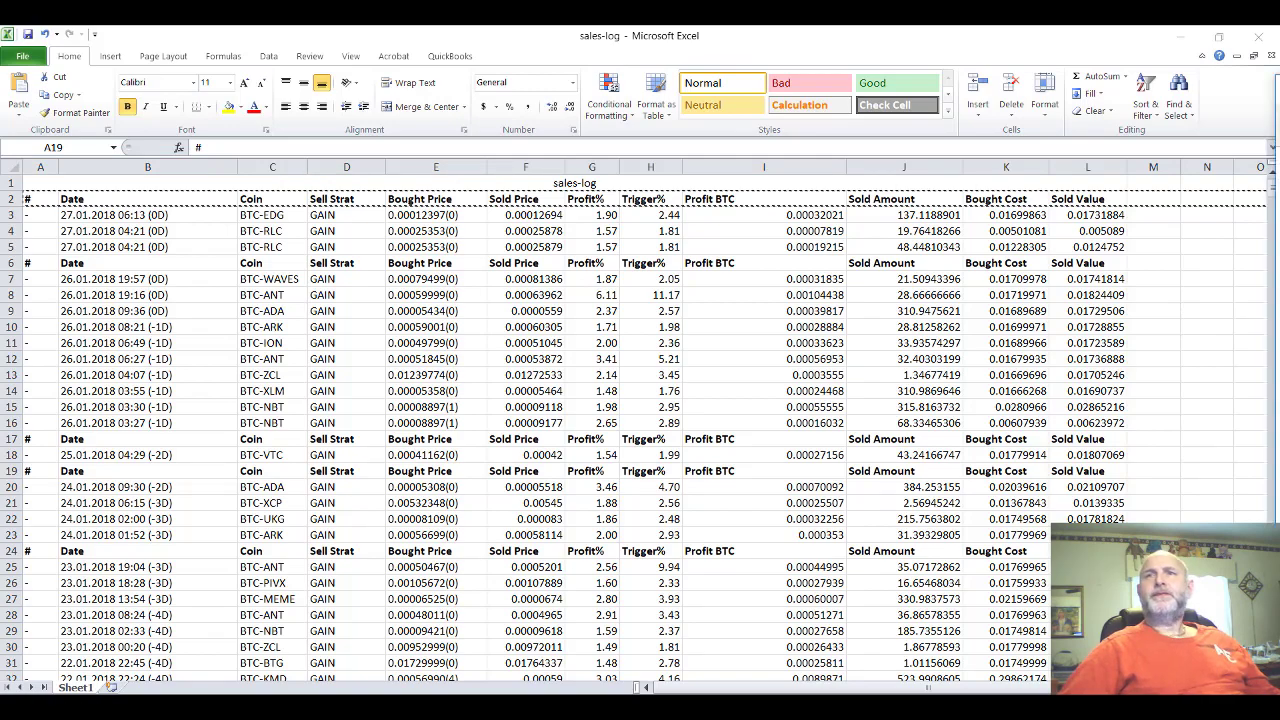
Switch to the Bittrex order history in the browser and highlight the most recent completed BTC-MYST order.
left_click_drag(1279, 74, 470, 2)
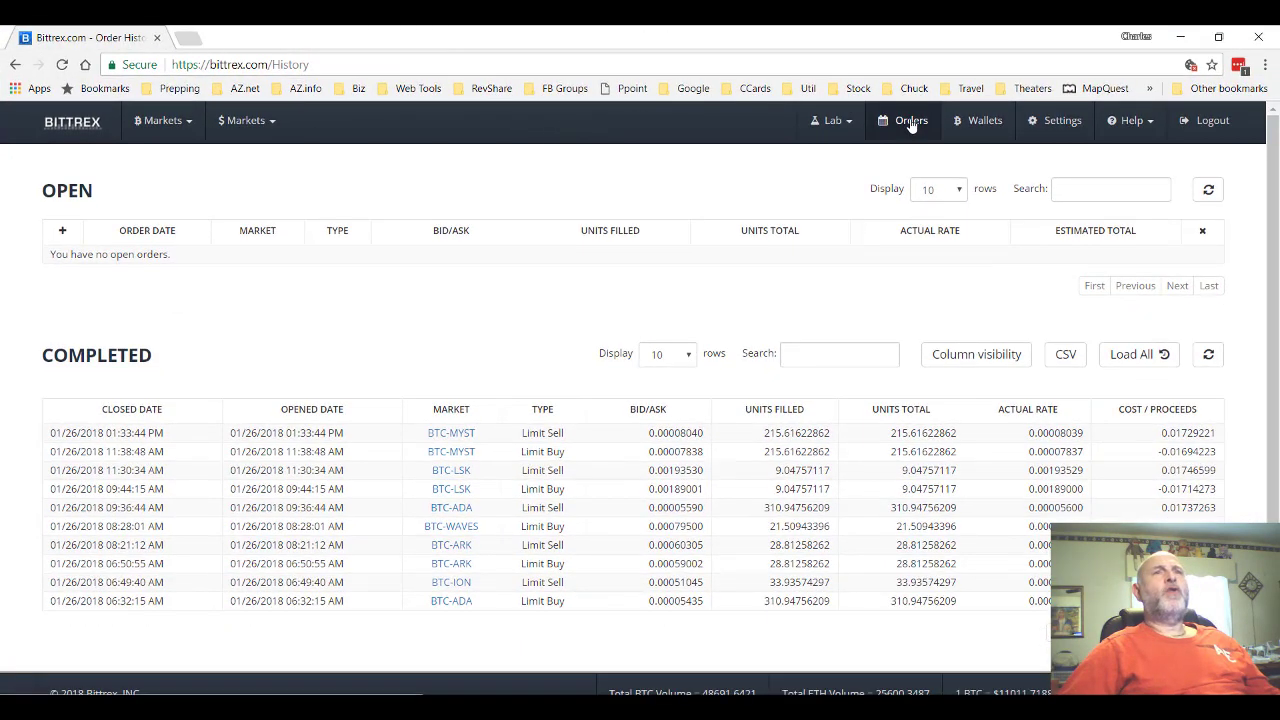
left_click(197, 436)
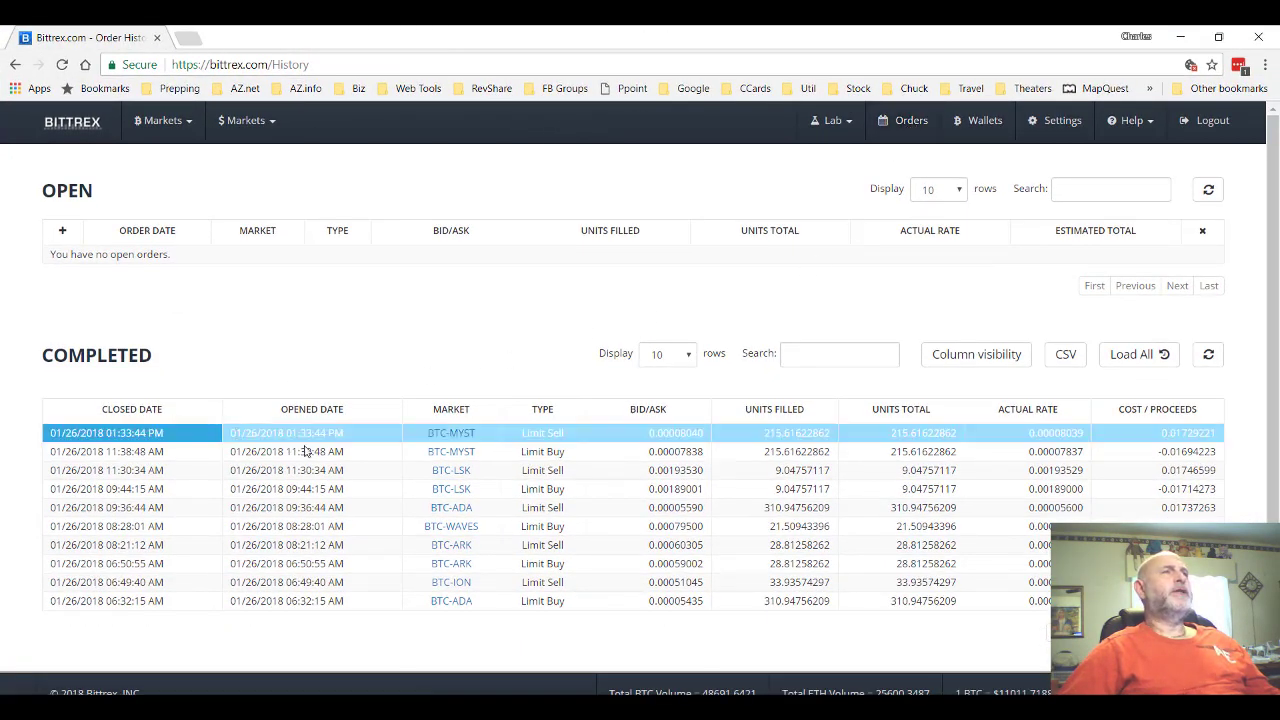
Compare the BTC-MYST limit buy order with its matching limit sell order in the completed Bittrex orders.
left_click(340, 453)
left_click(456, 439)
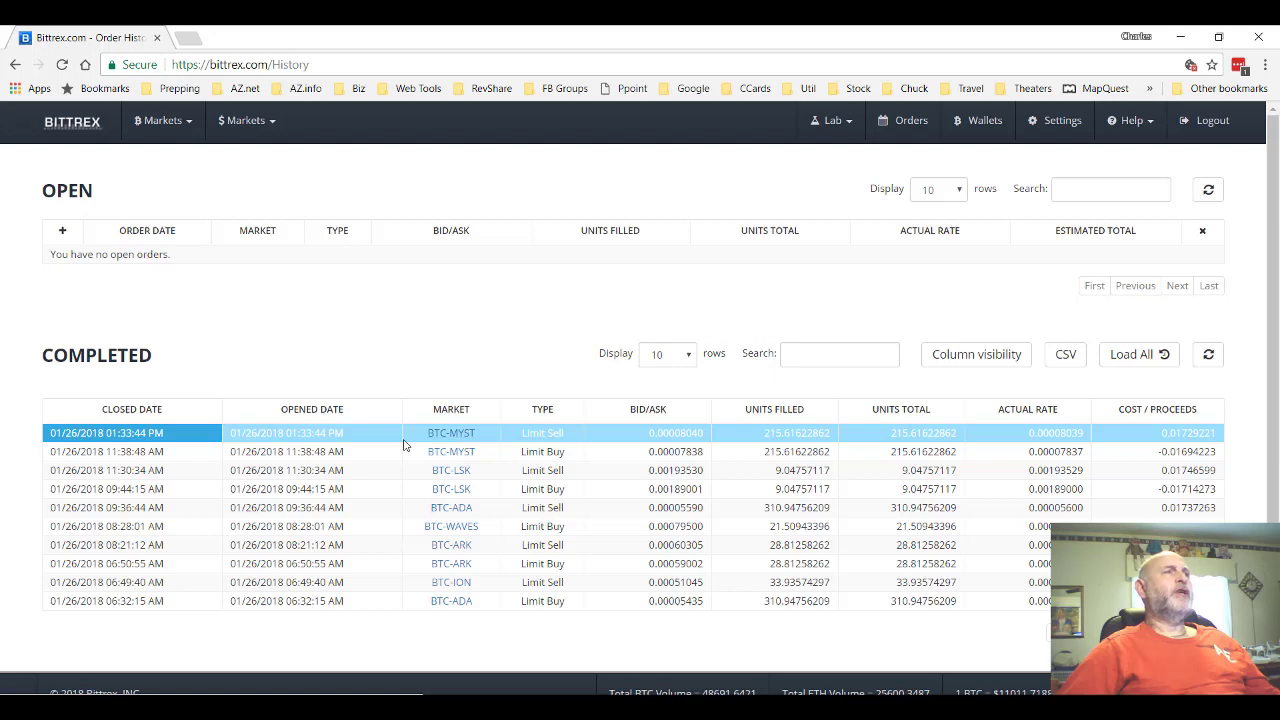
left_click(331, 455)
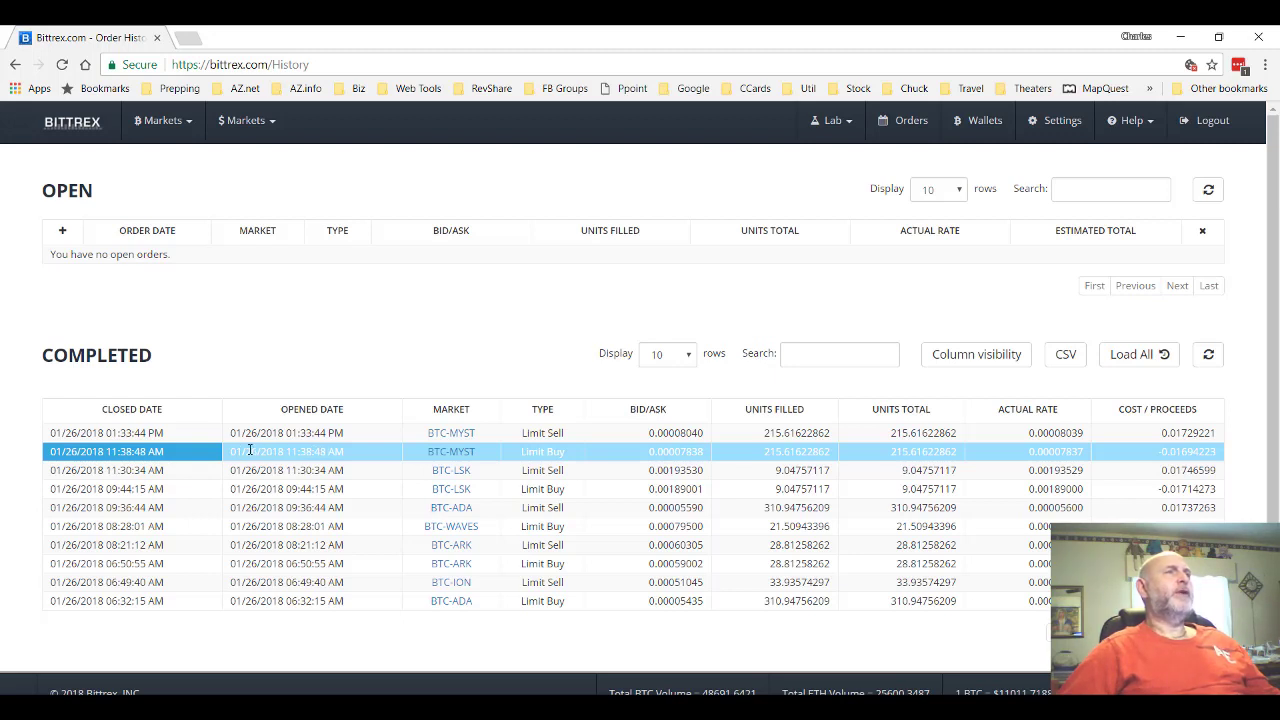
left_click(320, 433)
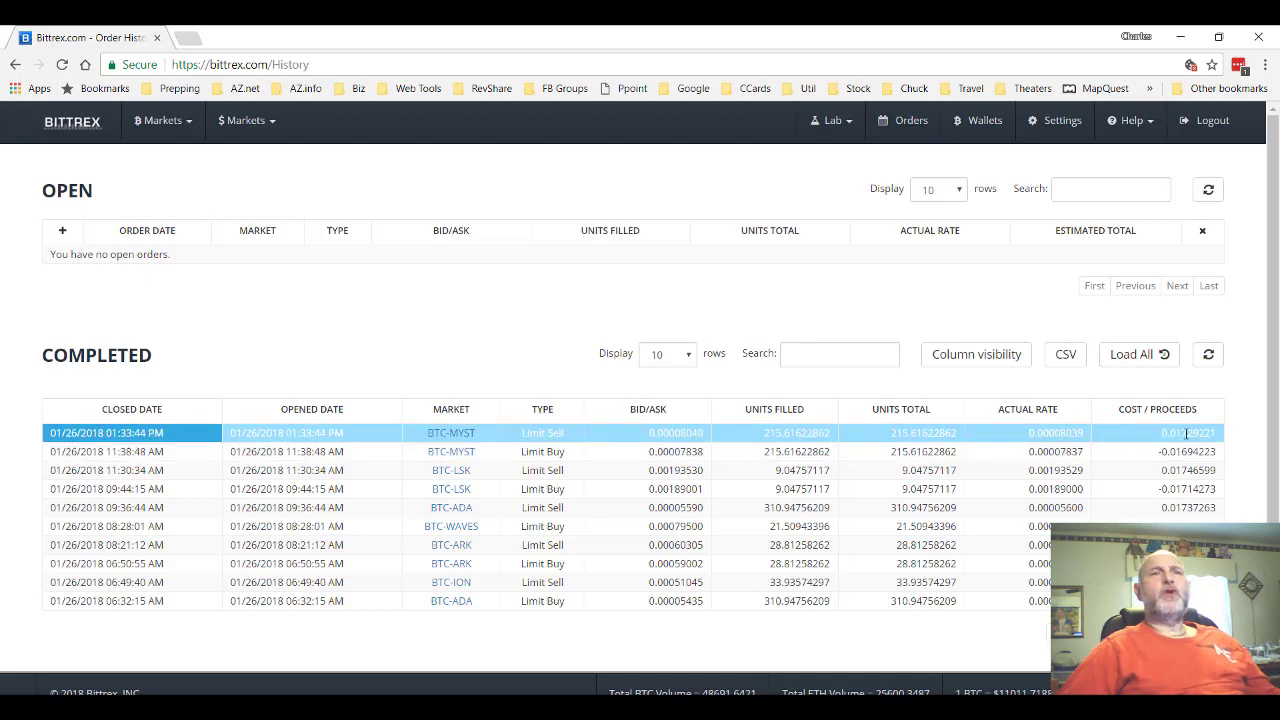
Switch to the sales-log workbook and enter =L18-K18 in cell N18 to calculate the 25.01.2018 BTC-VTC profit.
mouse_move(930, 712)
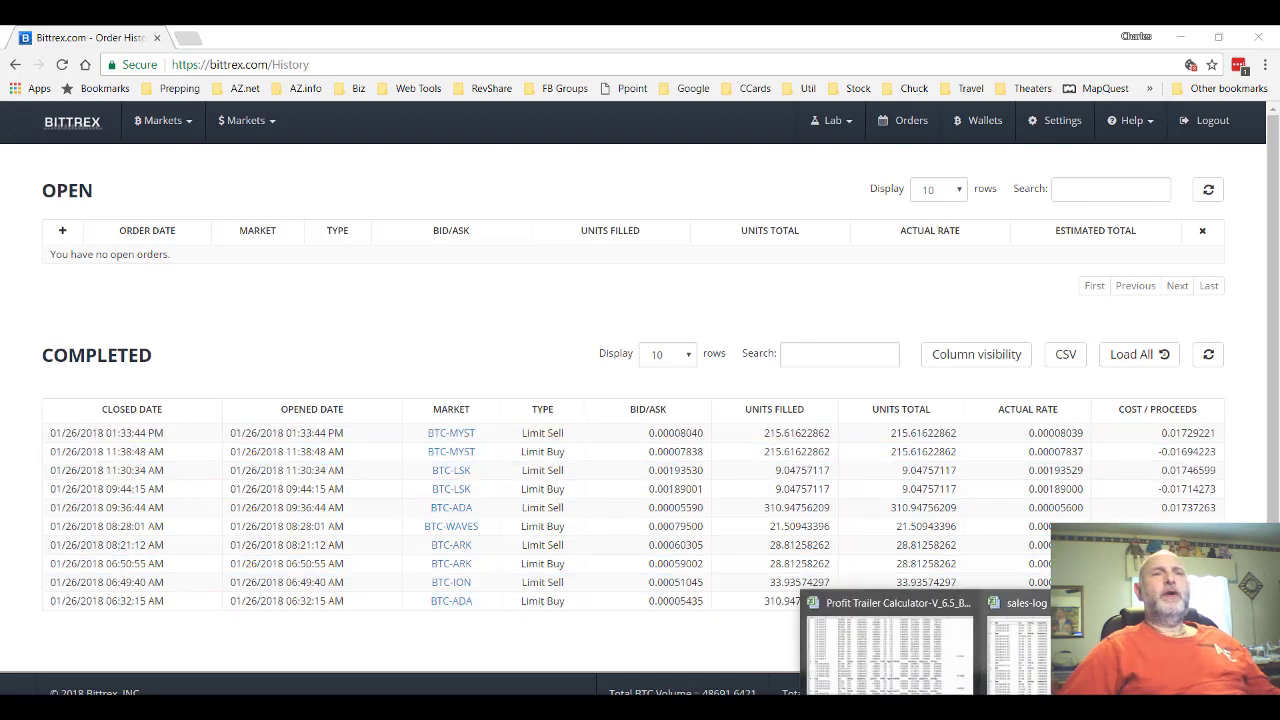
left_click(1018, 645)
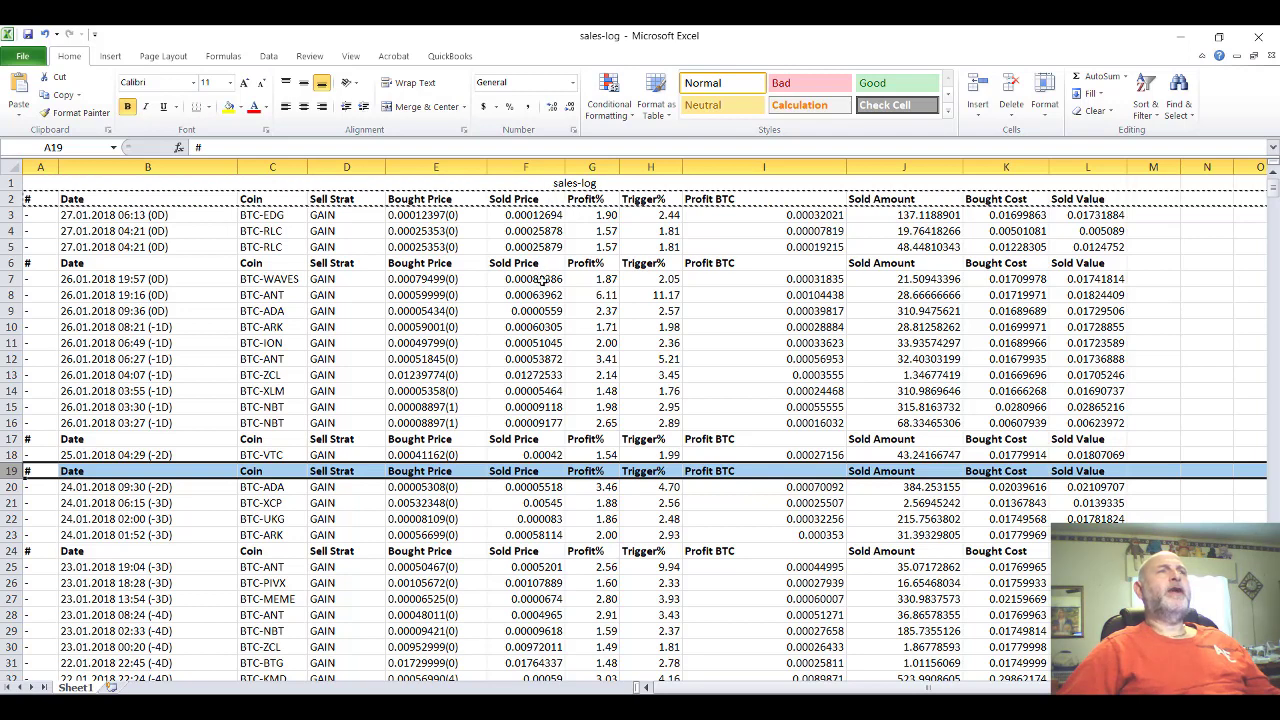
left_click(509, 280)
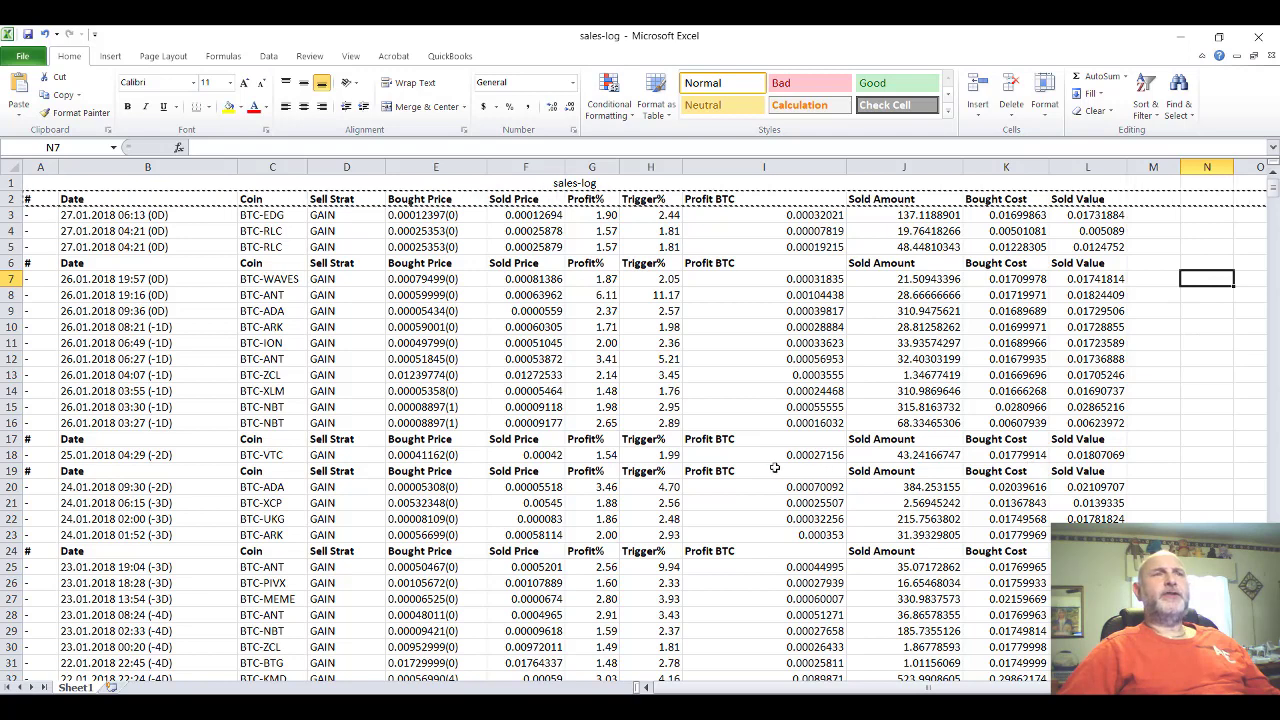
left_click(1196, 455)
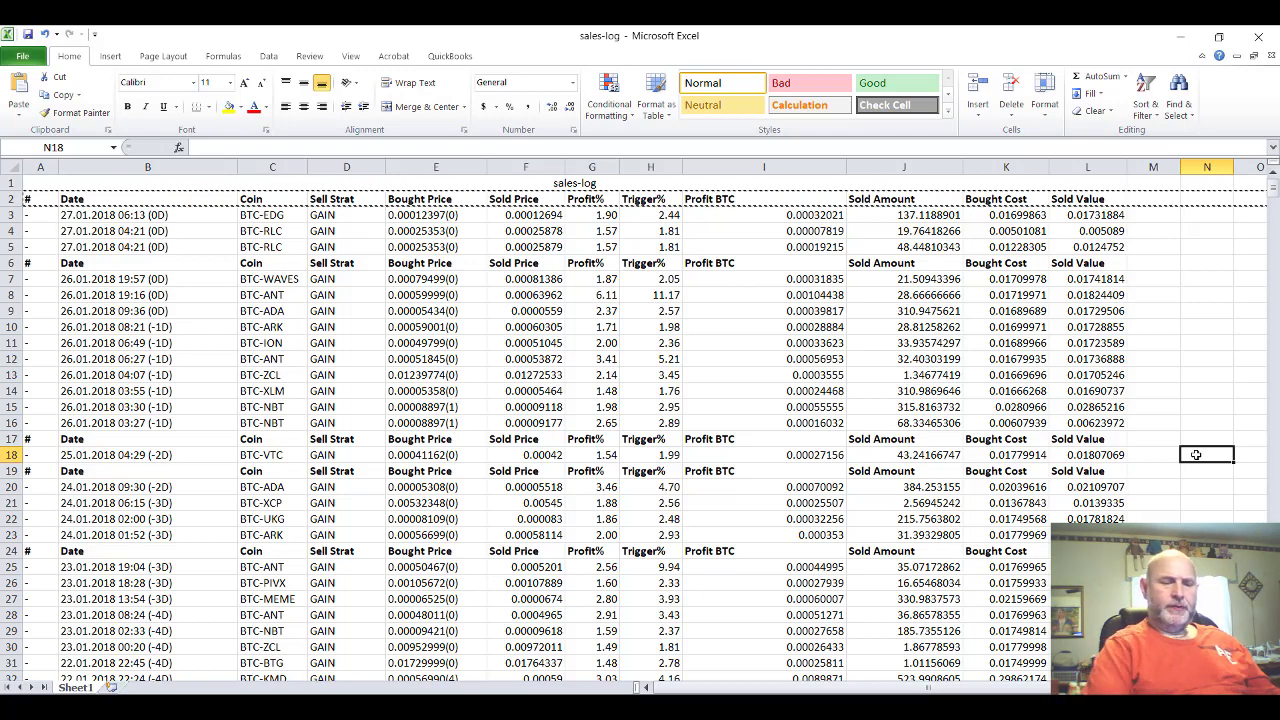
type("=")
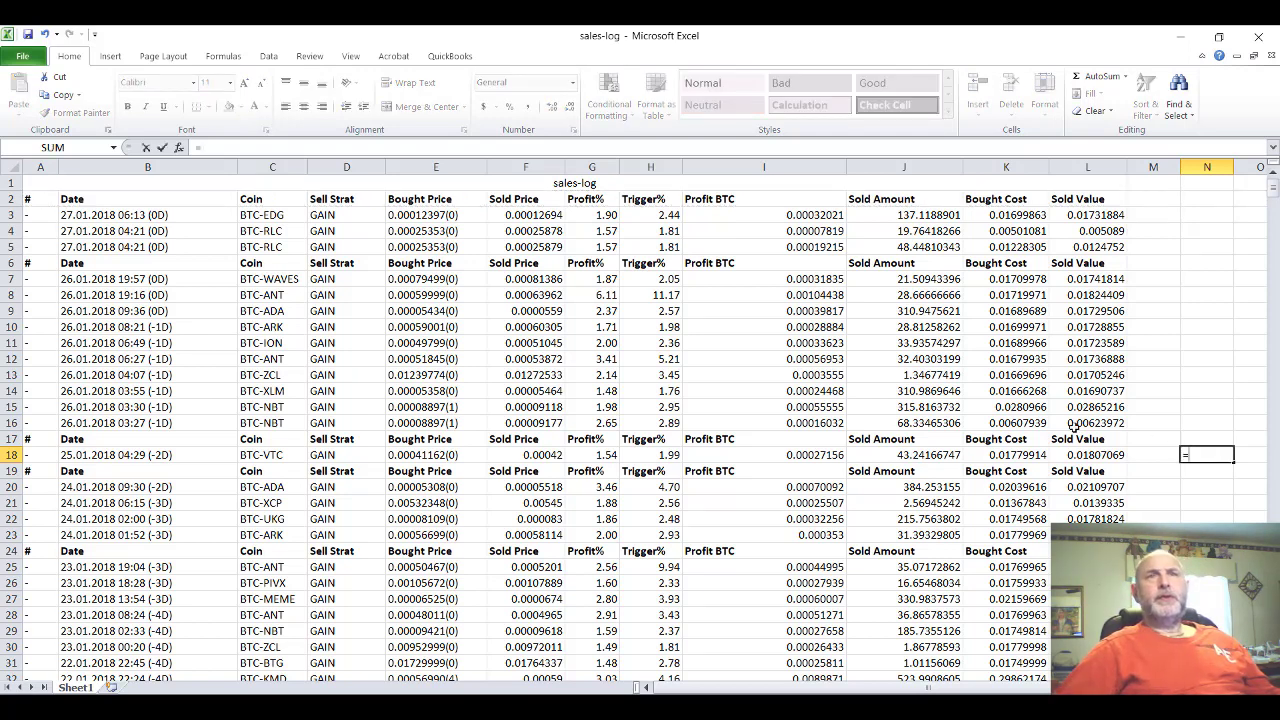
left_click(1086, 455)
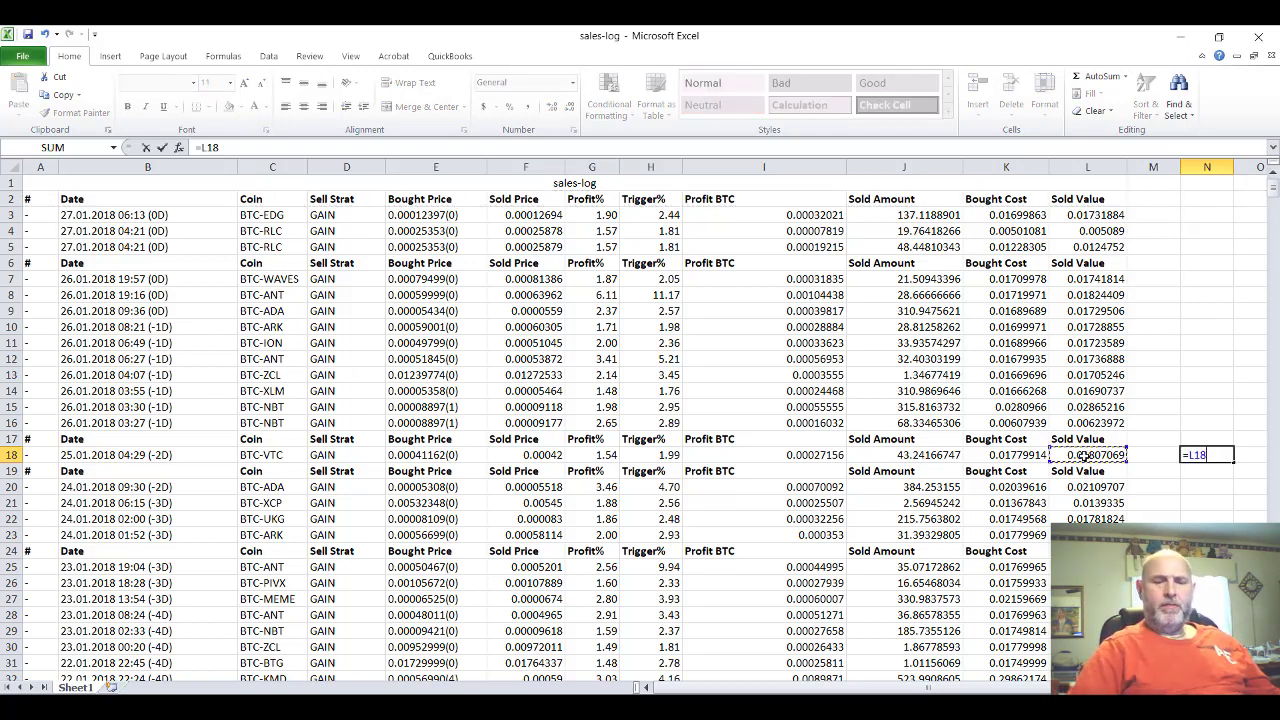
type("-")
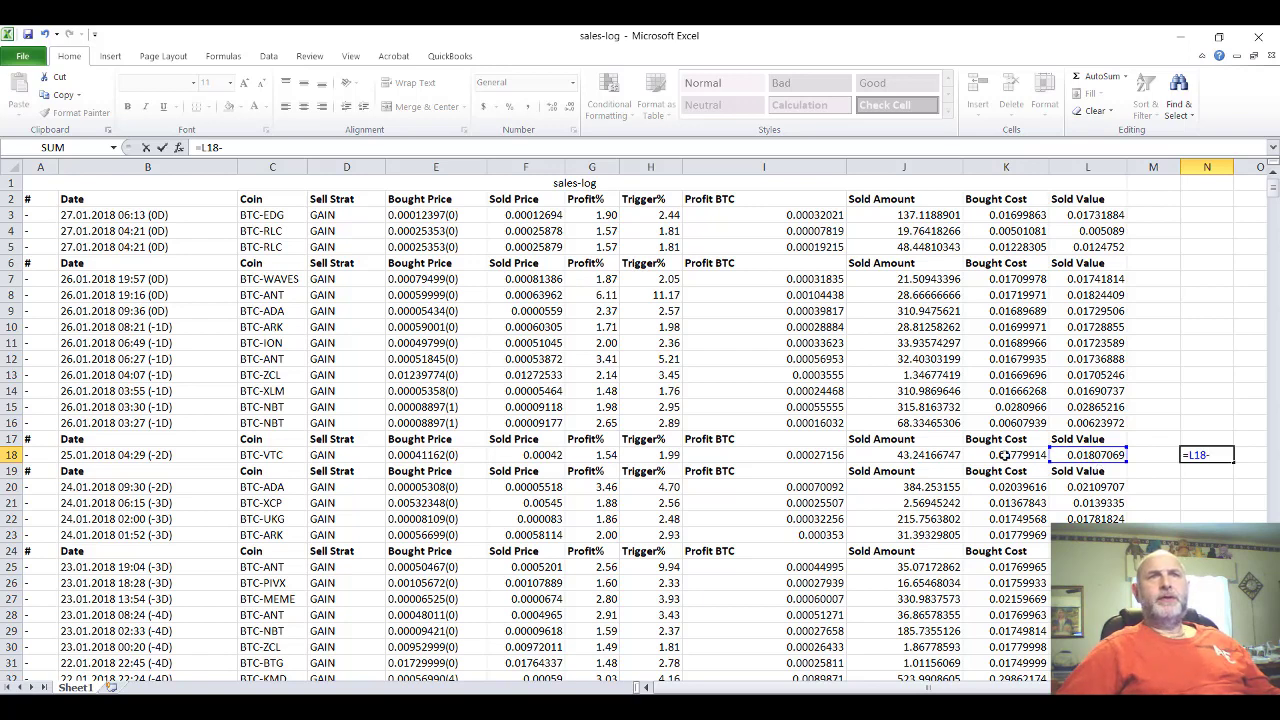
left_click(1003, 455)
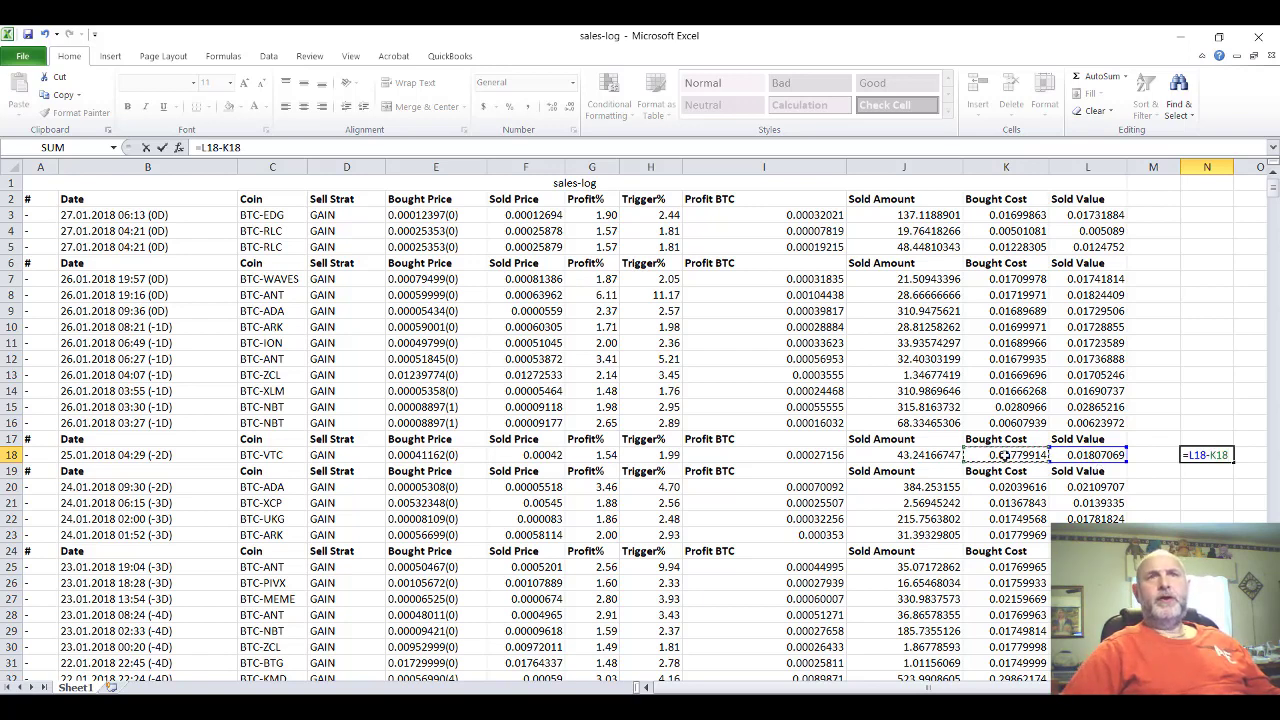
key("Return")
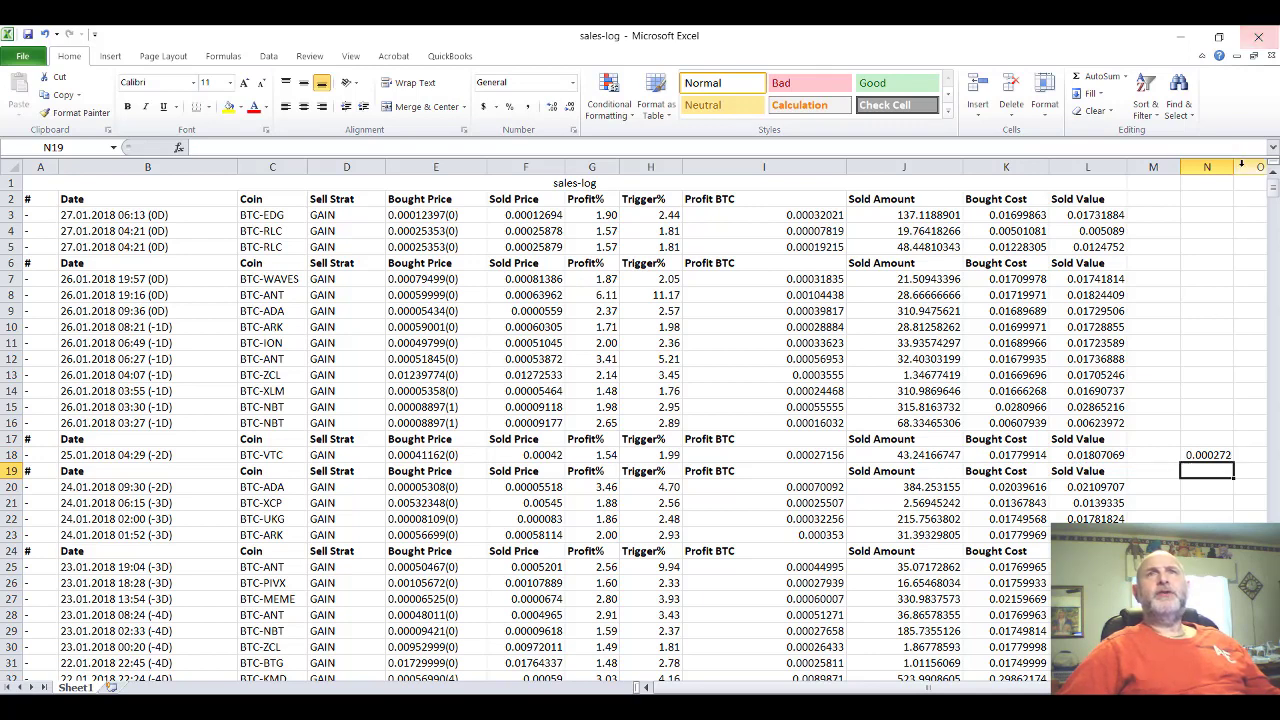
Widen column N and show one more decimal place in the profit result in cell N18.
left_click_drag(1234, 165, 1253, 164)
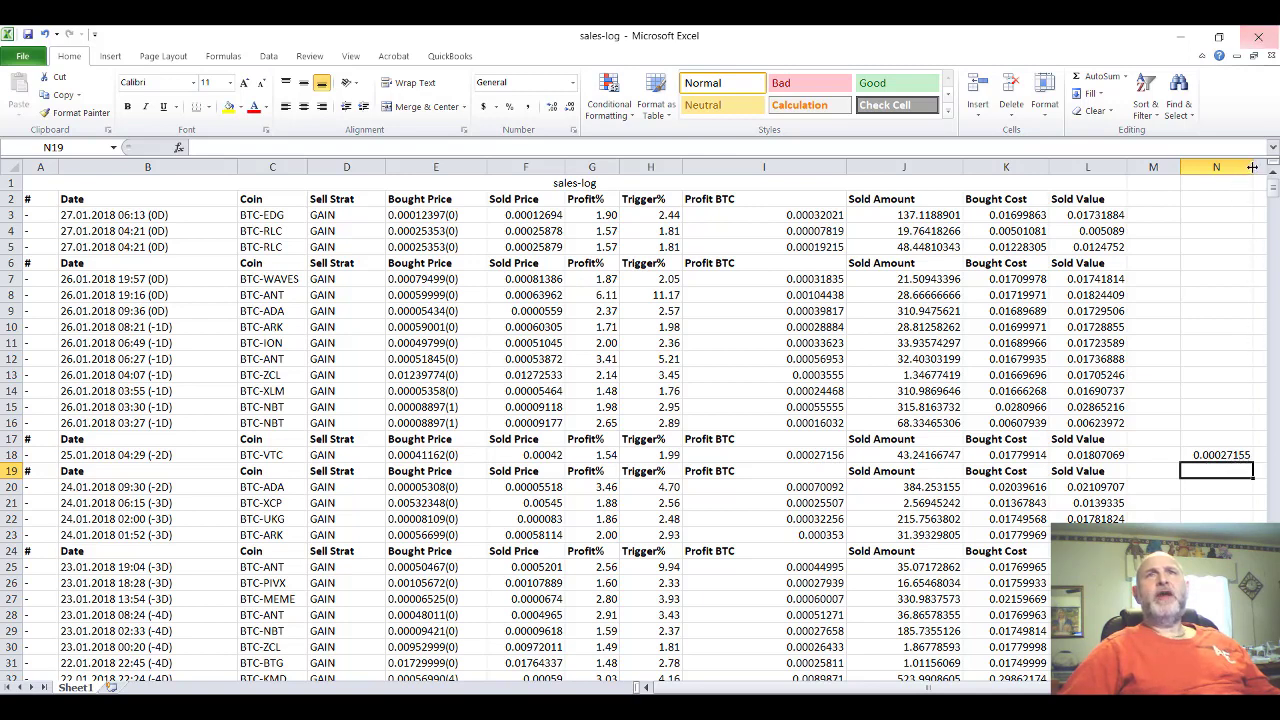
left_click_drag(1252, 167, 1266, 167)
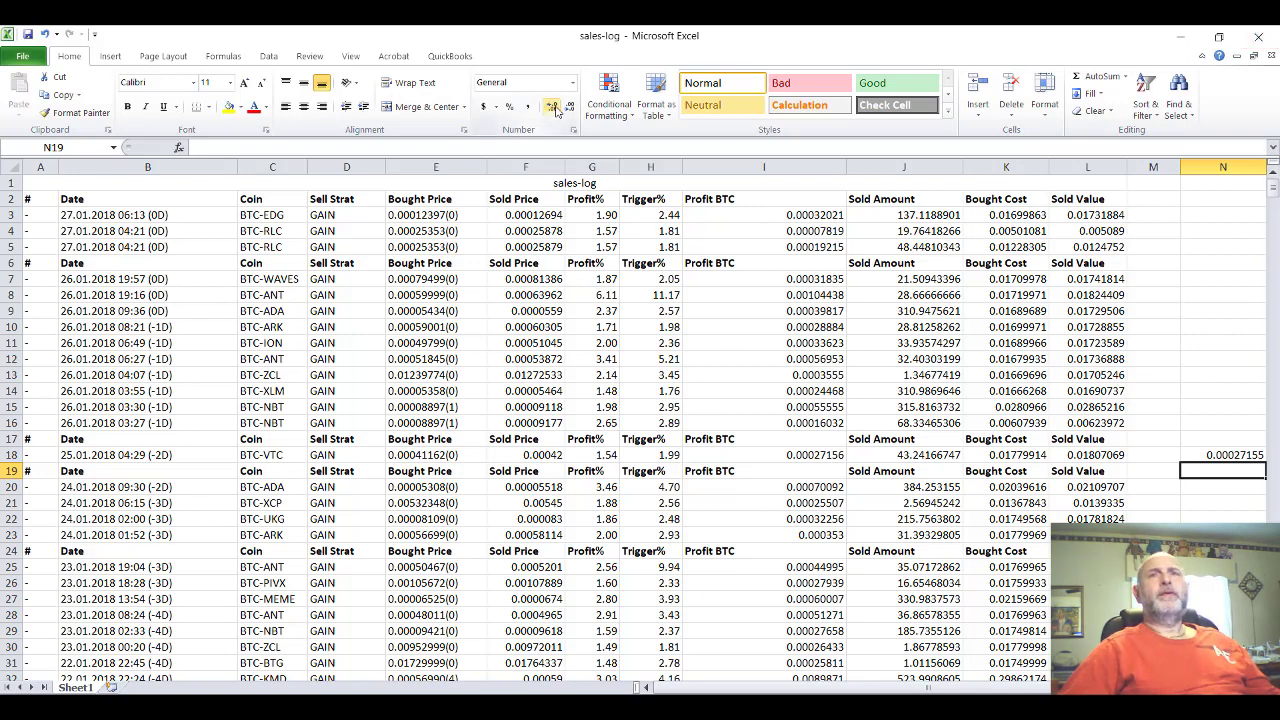
left_click(1205, 454)
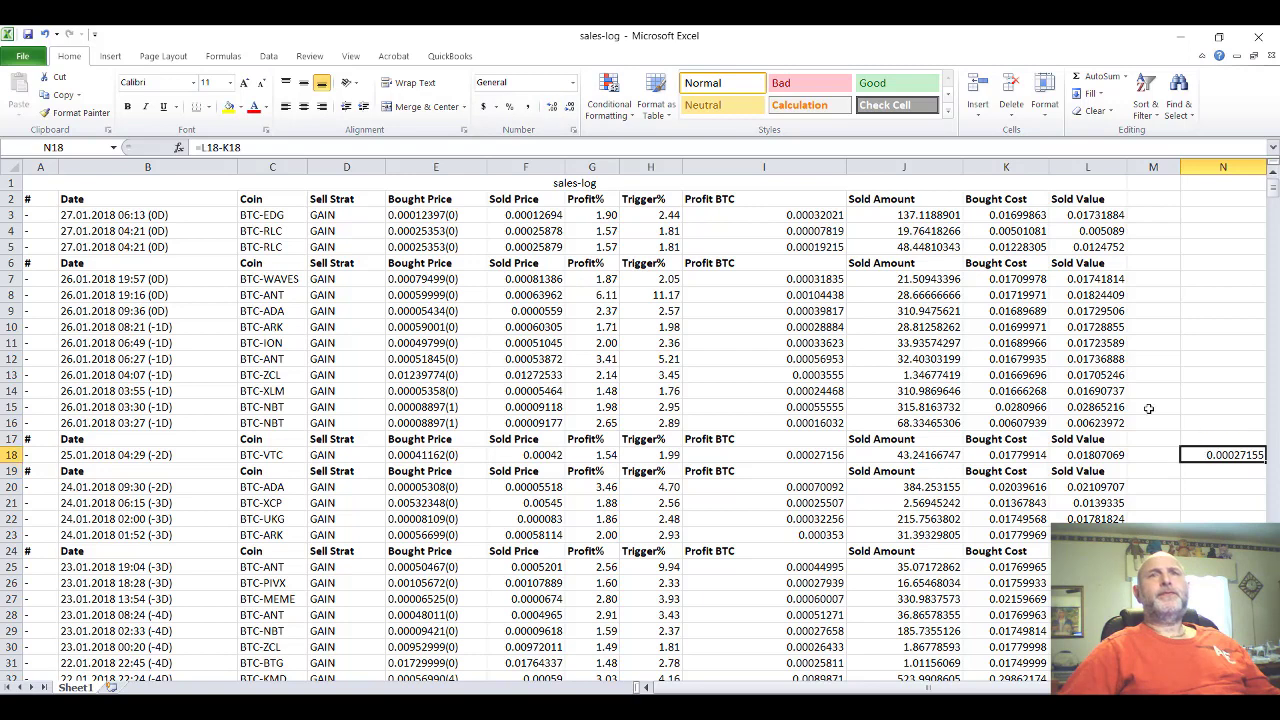
left_click(550, 113)
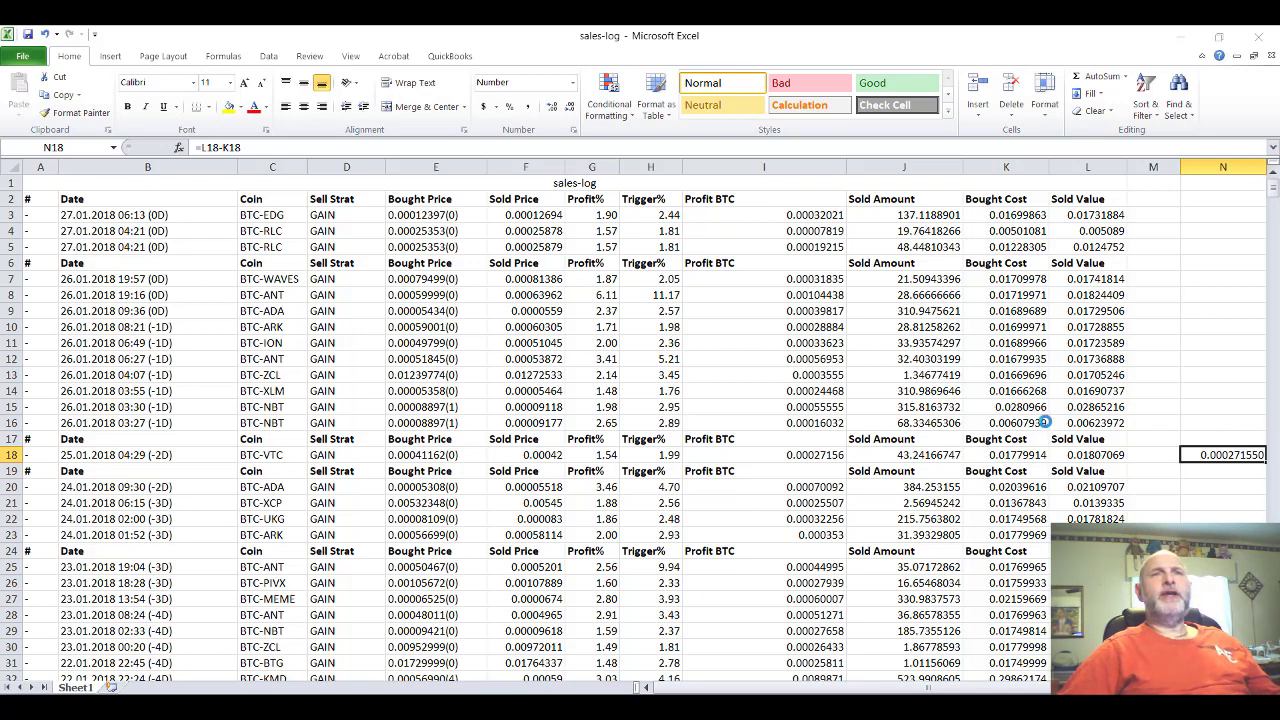
Enter =SUM(I7:I16) in cell N16 to total the Profit BTC values of the 26.01.2018 sales.
left_click(1199, 423)
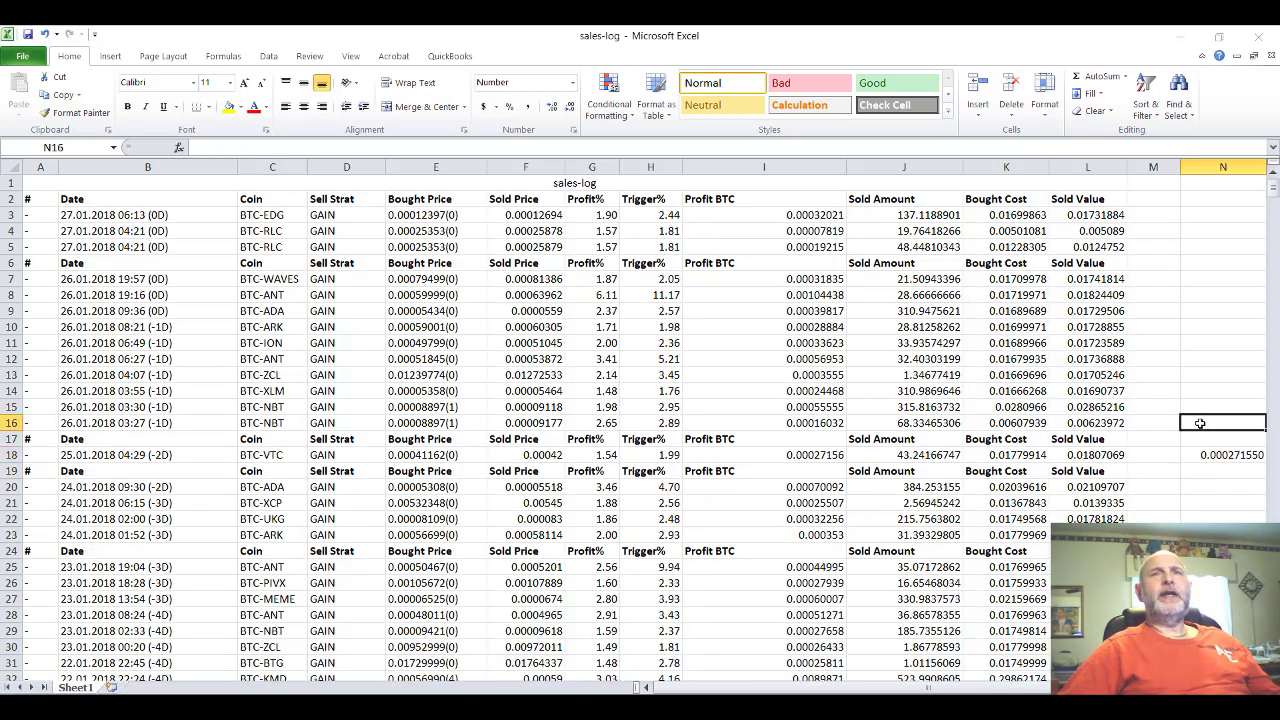
type("=")
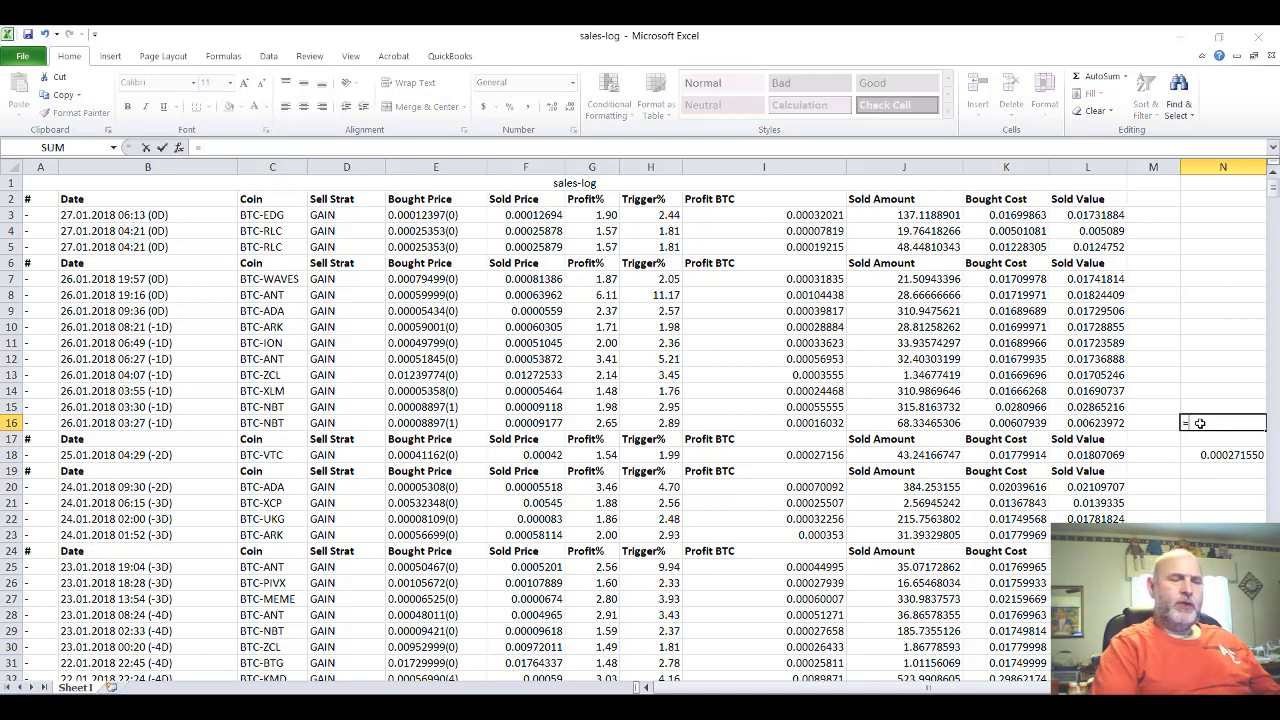
type("su")
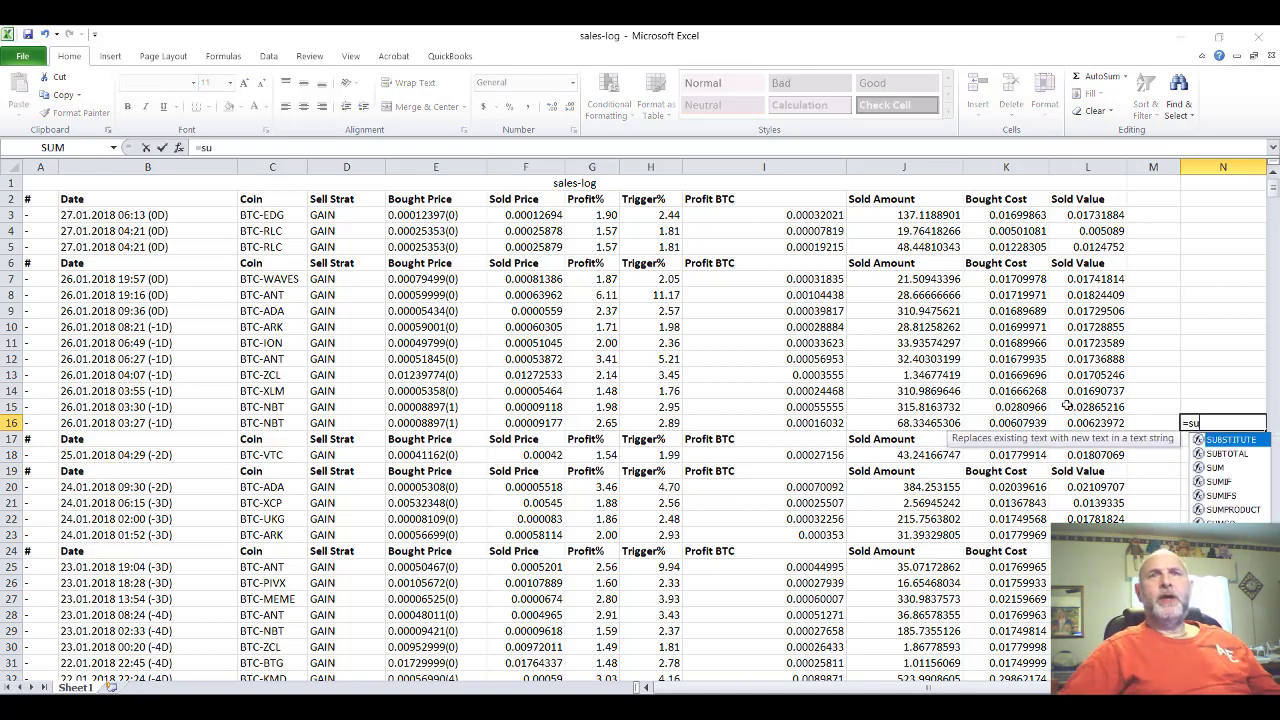
double_click(1220, 467)
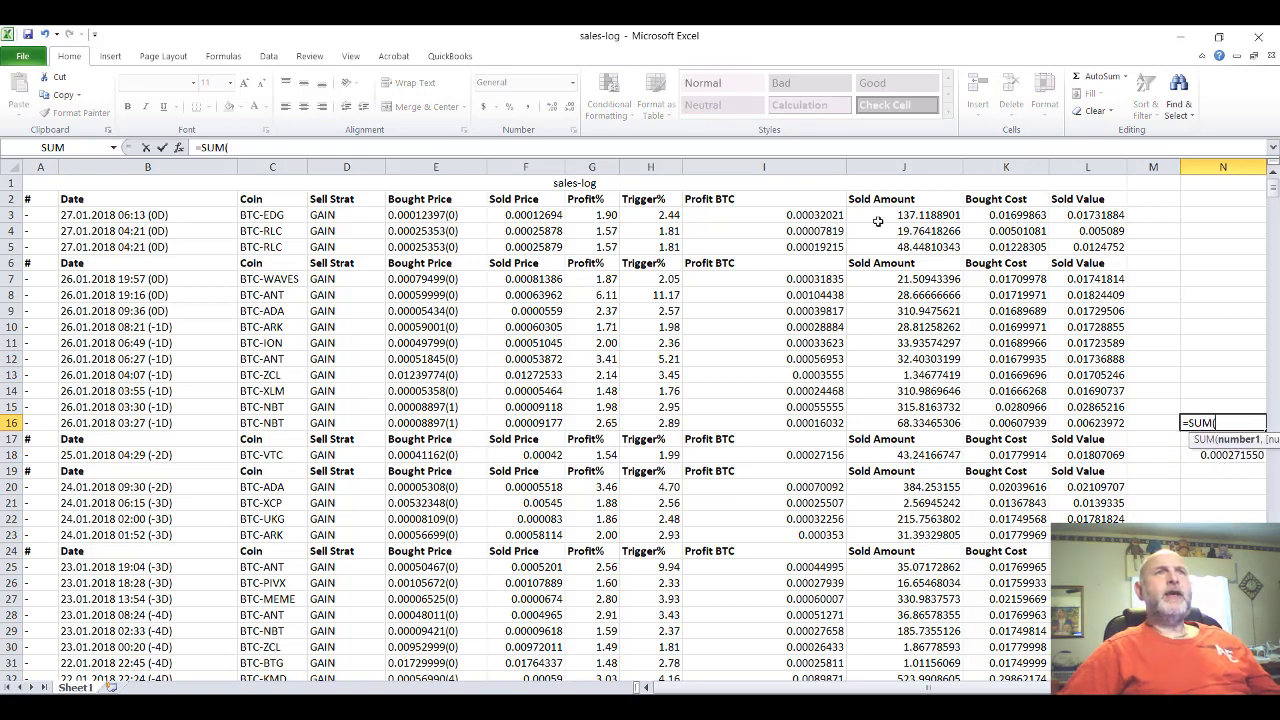
left_click(808, 280)
left_click_drag(808, 280, 805, 416)
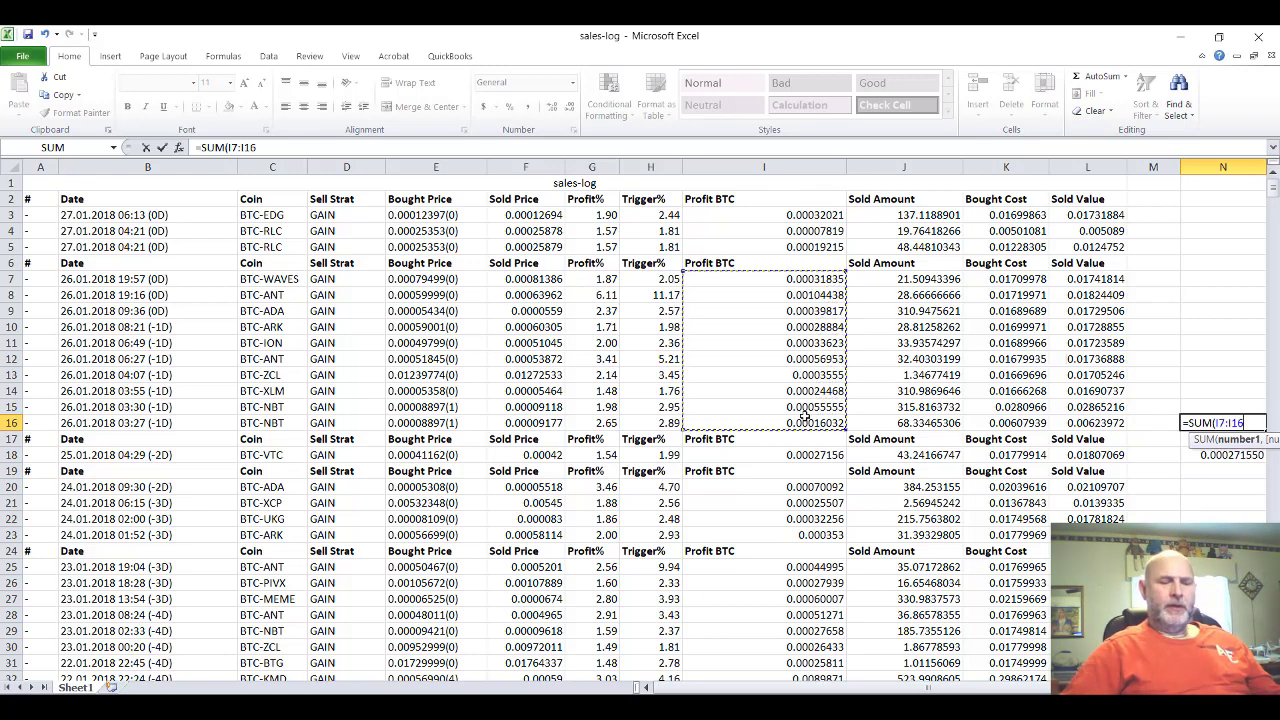
type(")")
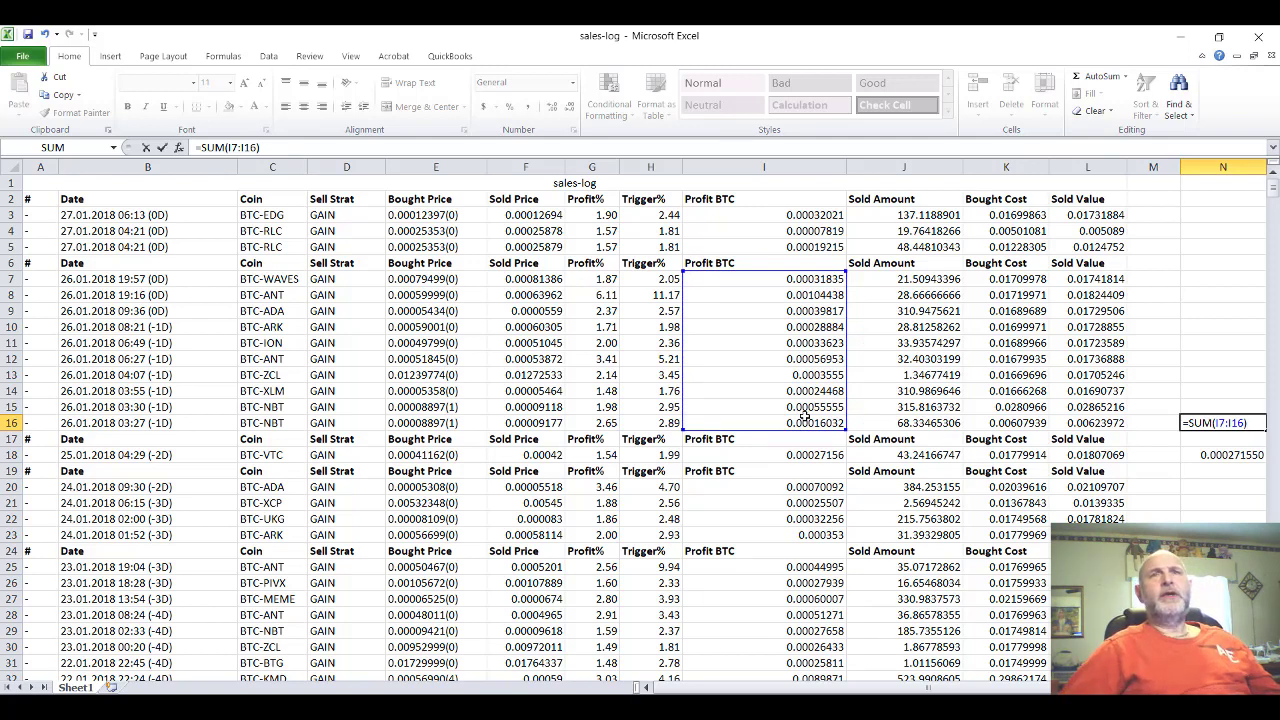
key("Return")
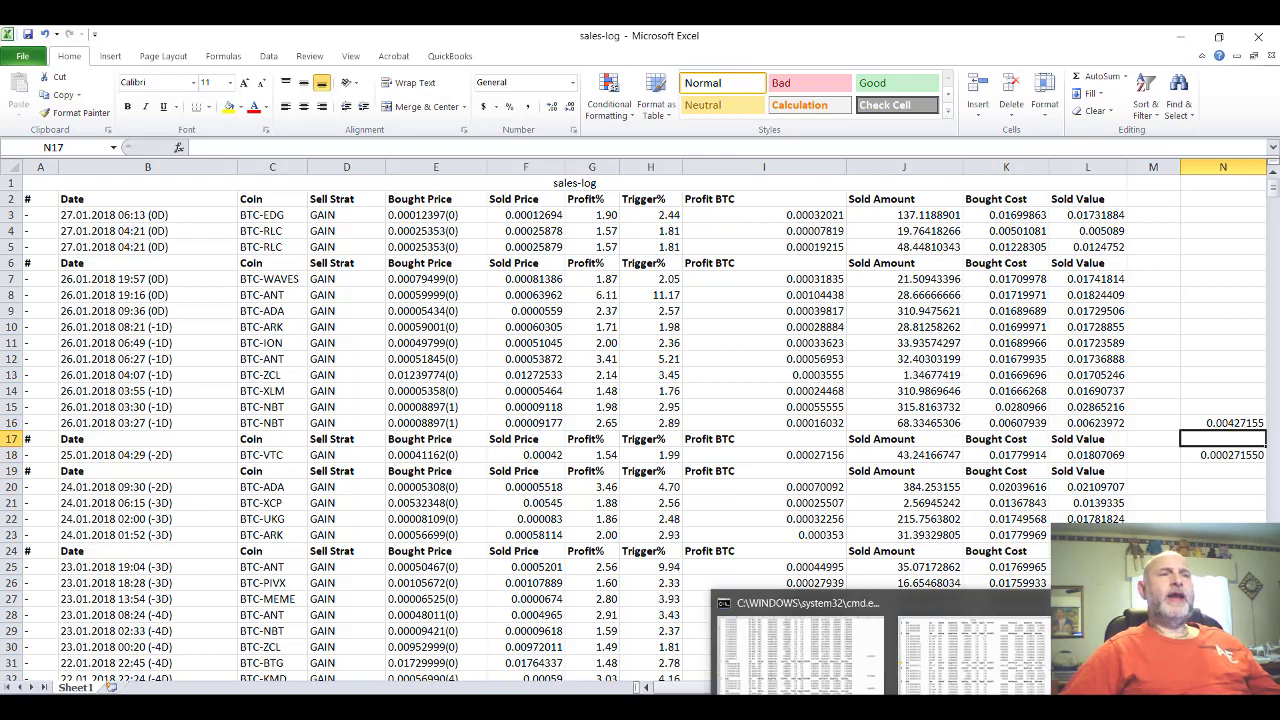
Switch to the ProfitTrailer dashboard in the browser and check yesterday's BTC profit on the Monitoring page.
left_click(630, 708)
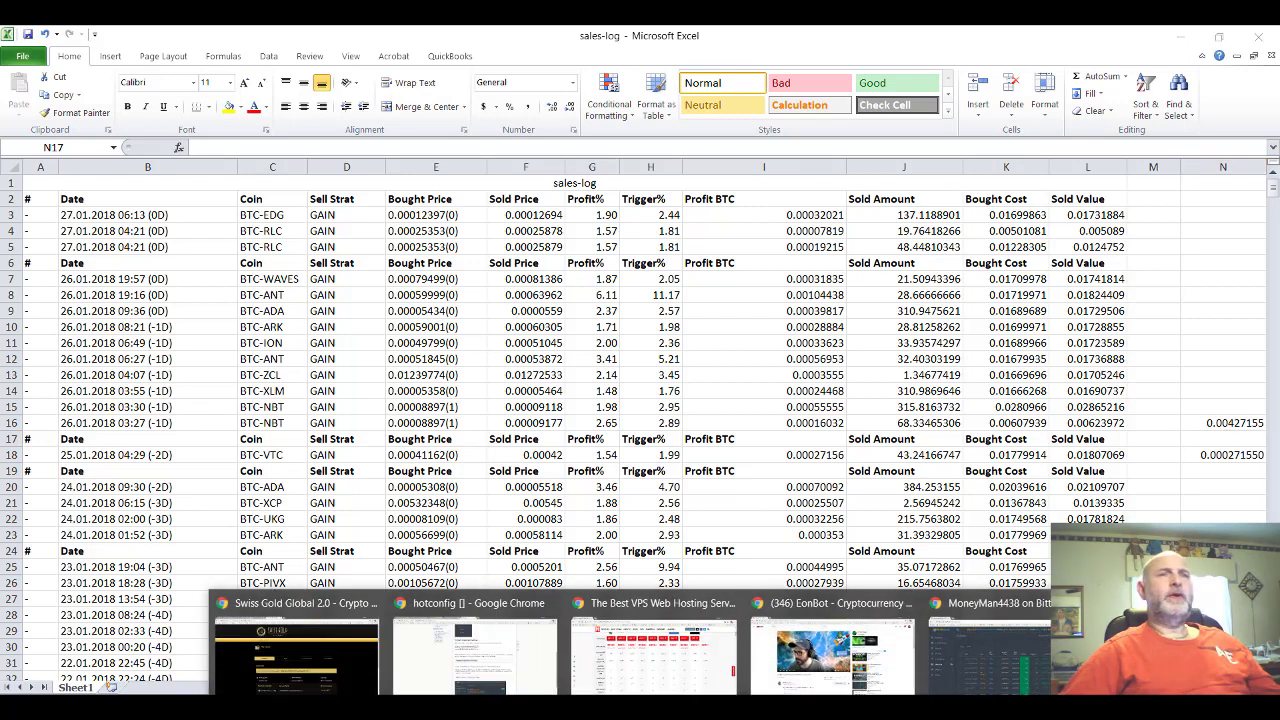
left_click(990, 650)
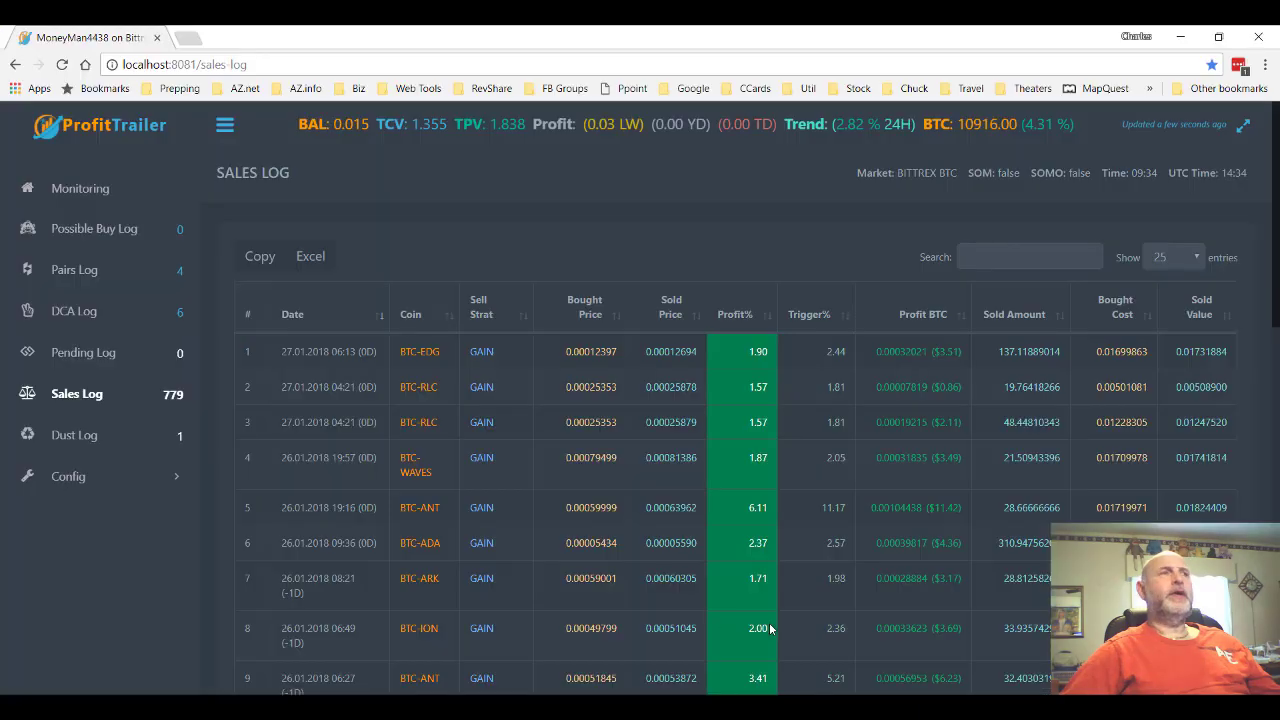
left_click(80, 189)
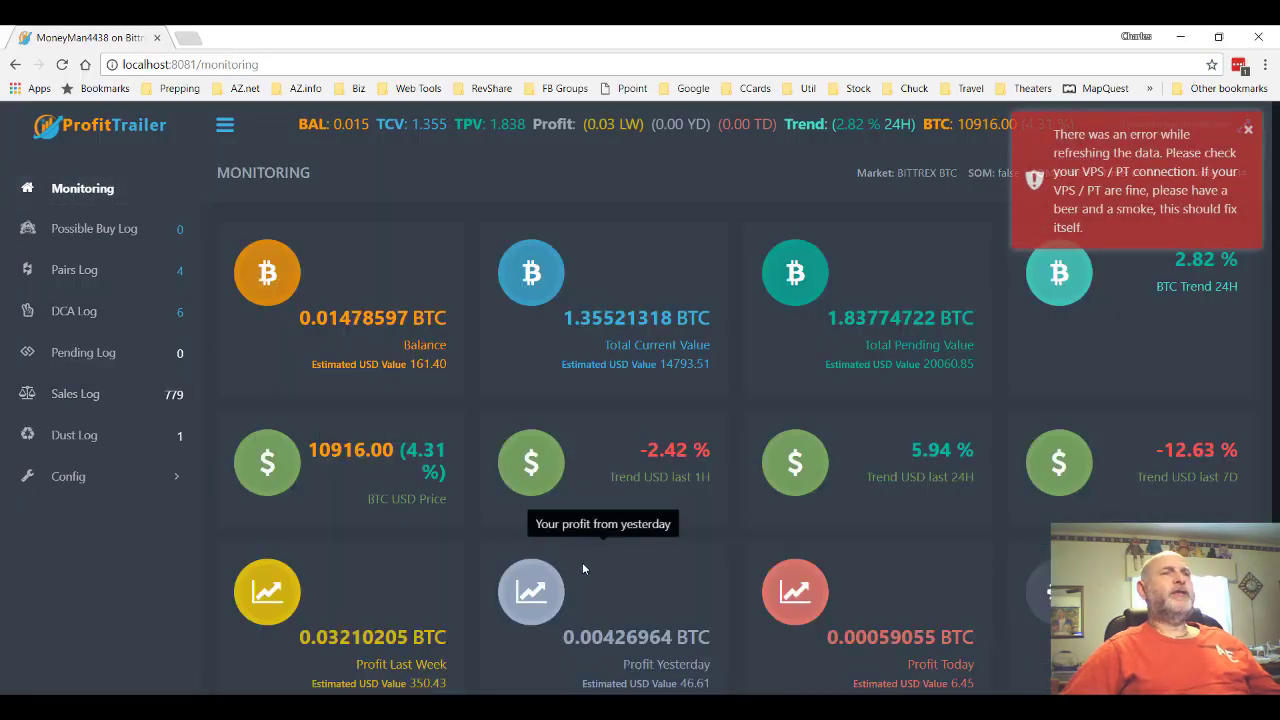
scroll(582, 562, "down", 1)
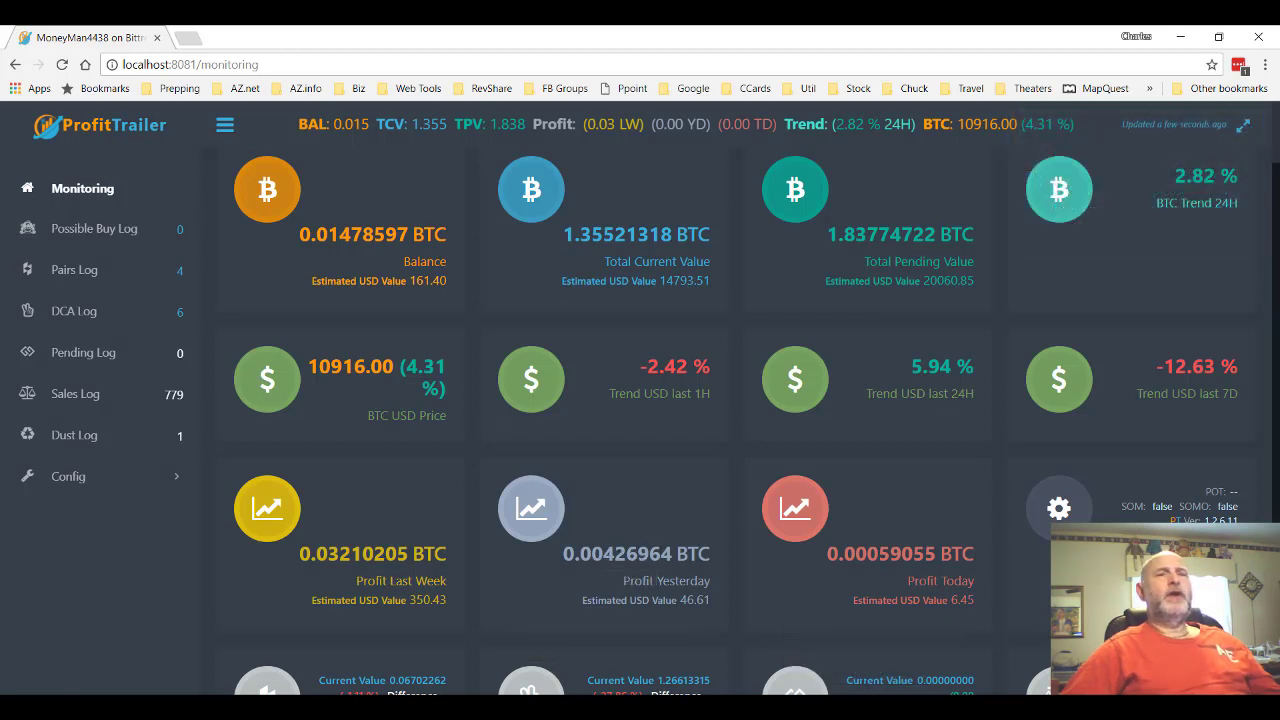
Return to the sales-log workbook and select the 26.01.2018 profit total in cell N16.
left_click(970, 650)
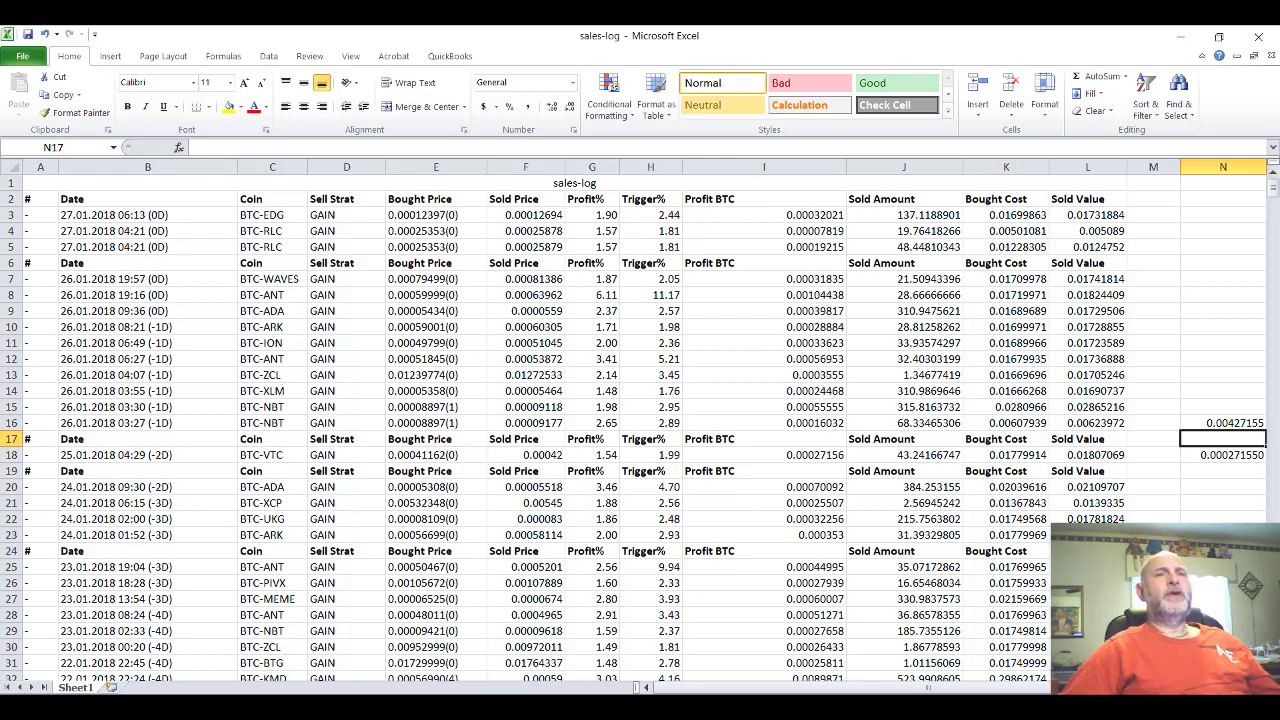
mouse_move(925, 710)
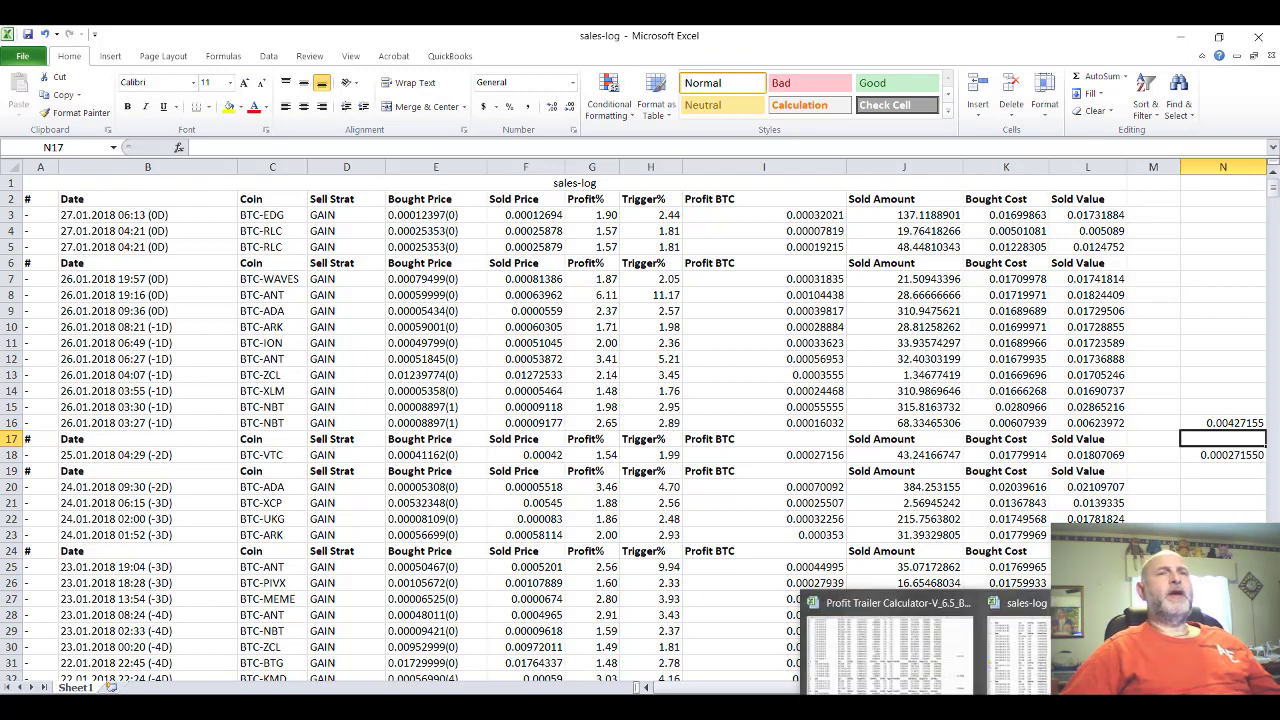
mouse_move(938, 689)
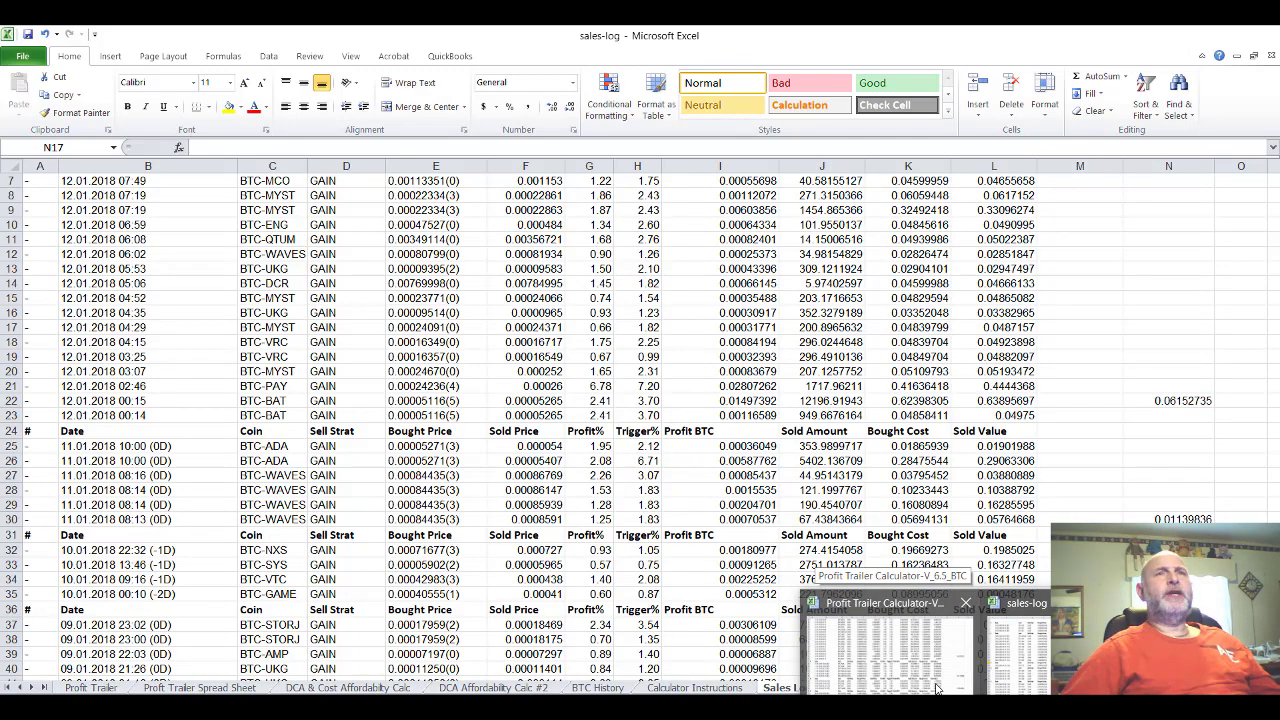
left_click(1017, 645)
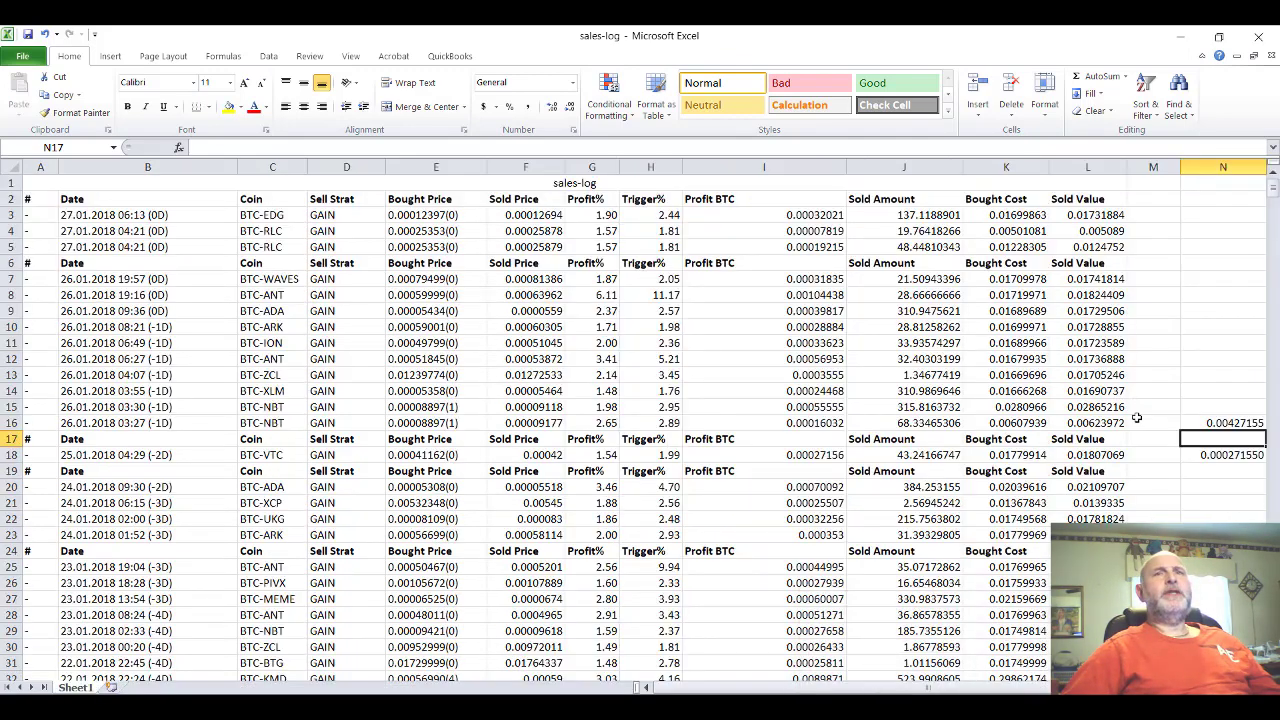
left_click(1228, 422)
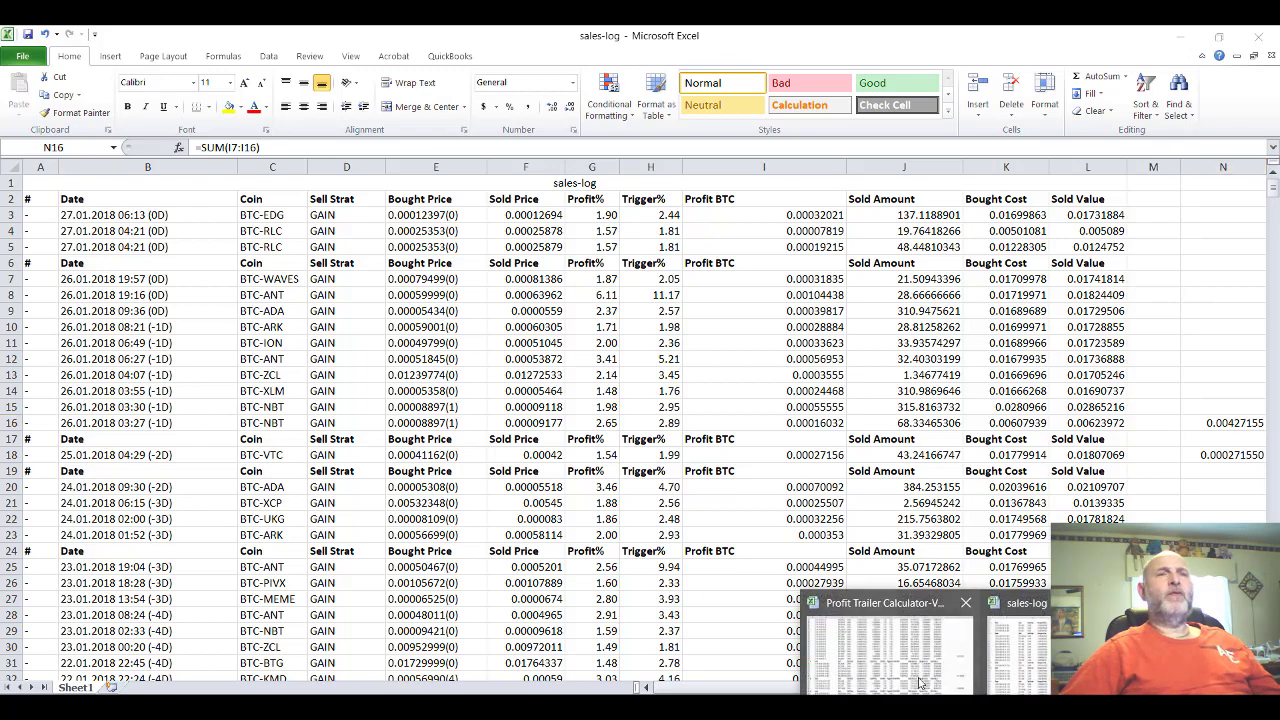
In the Profit Trailer Calculator-V_6.5_BTC workbook, enter .00427155 as the Daily Profit BTC for 2/12/2017 on the Profit Trailer Spread Sheet.
left_click(822, 676)
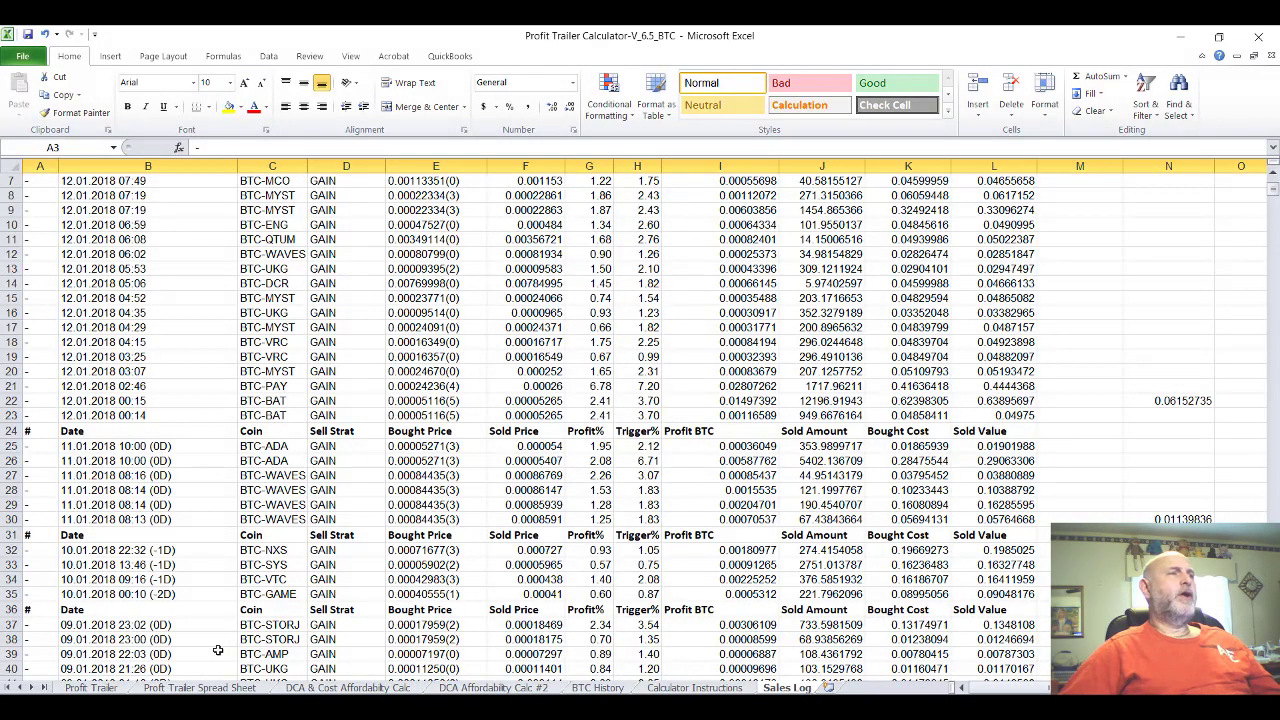
left_click(220, 688)
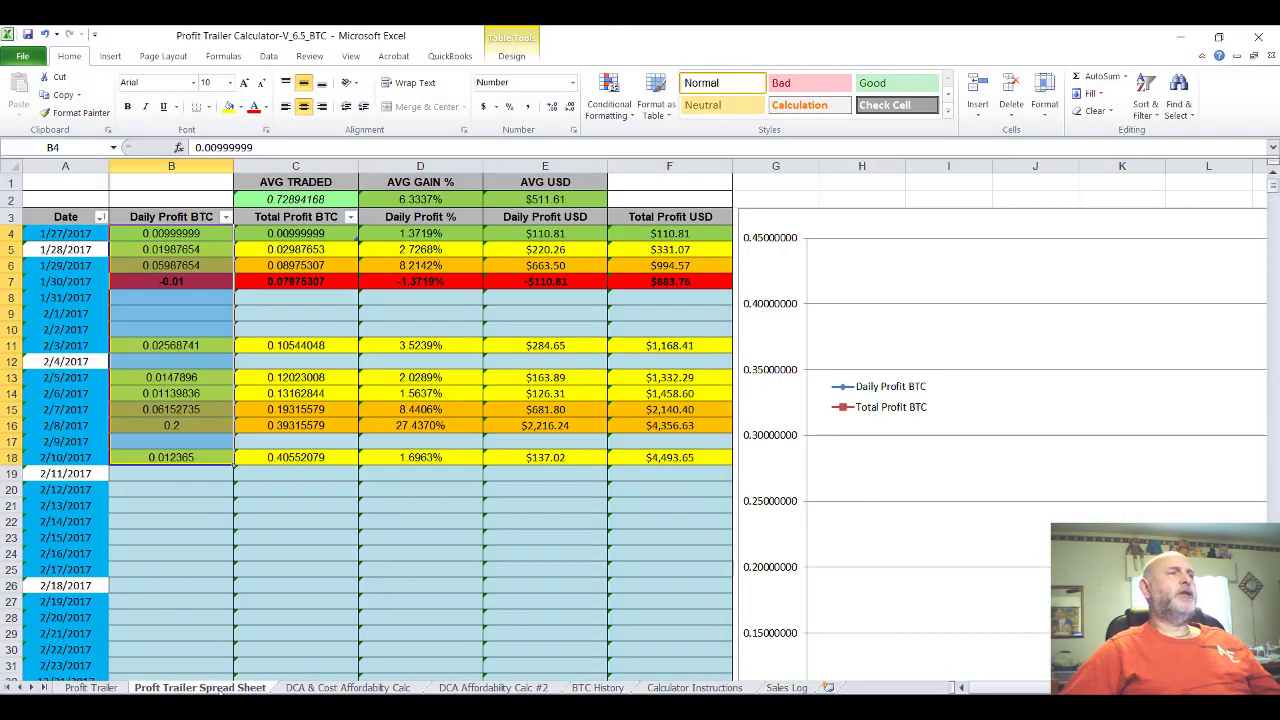
left_click(161, 487)
type(".0")
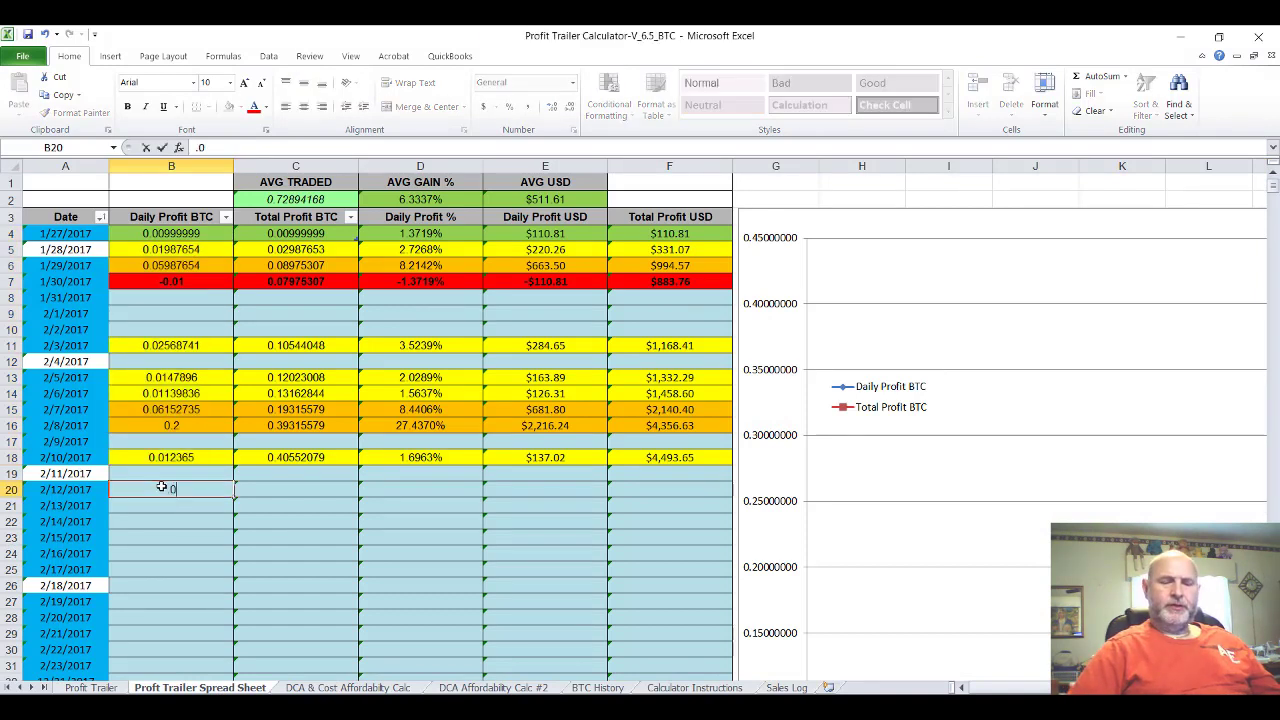
type("0427155")
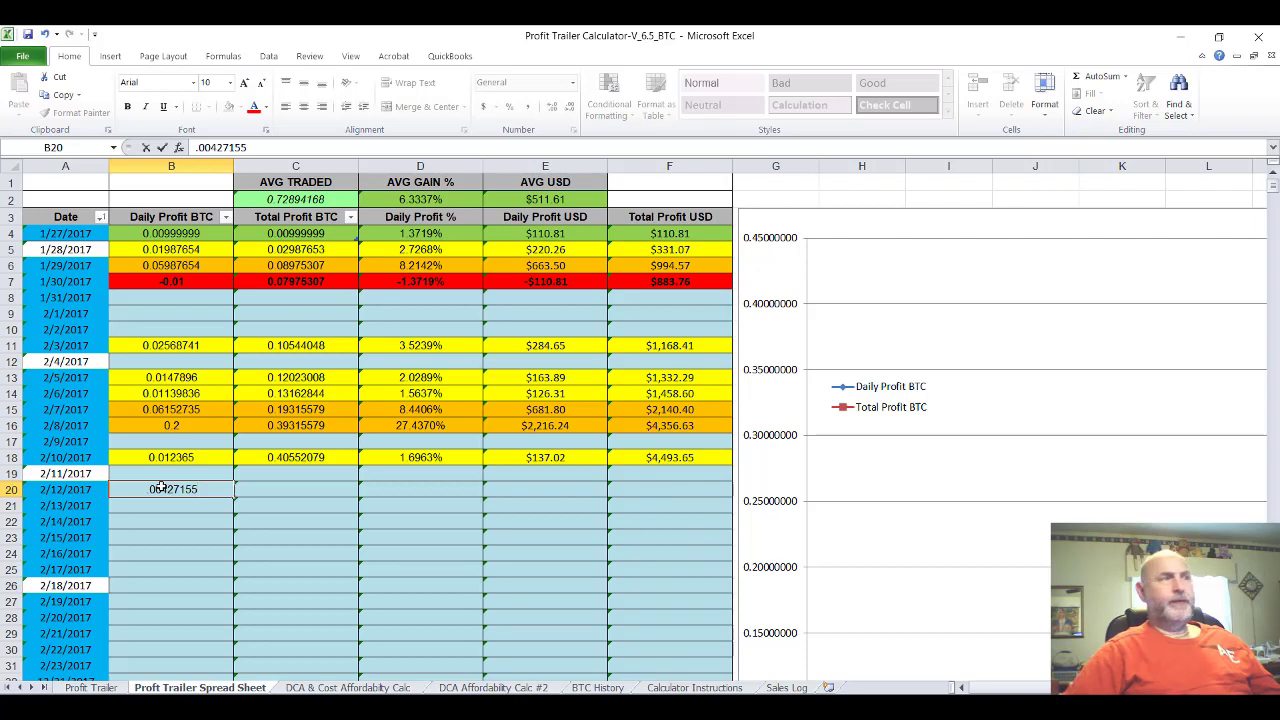
key("ctrl+Return")
key("Return")
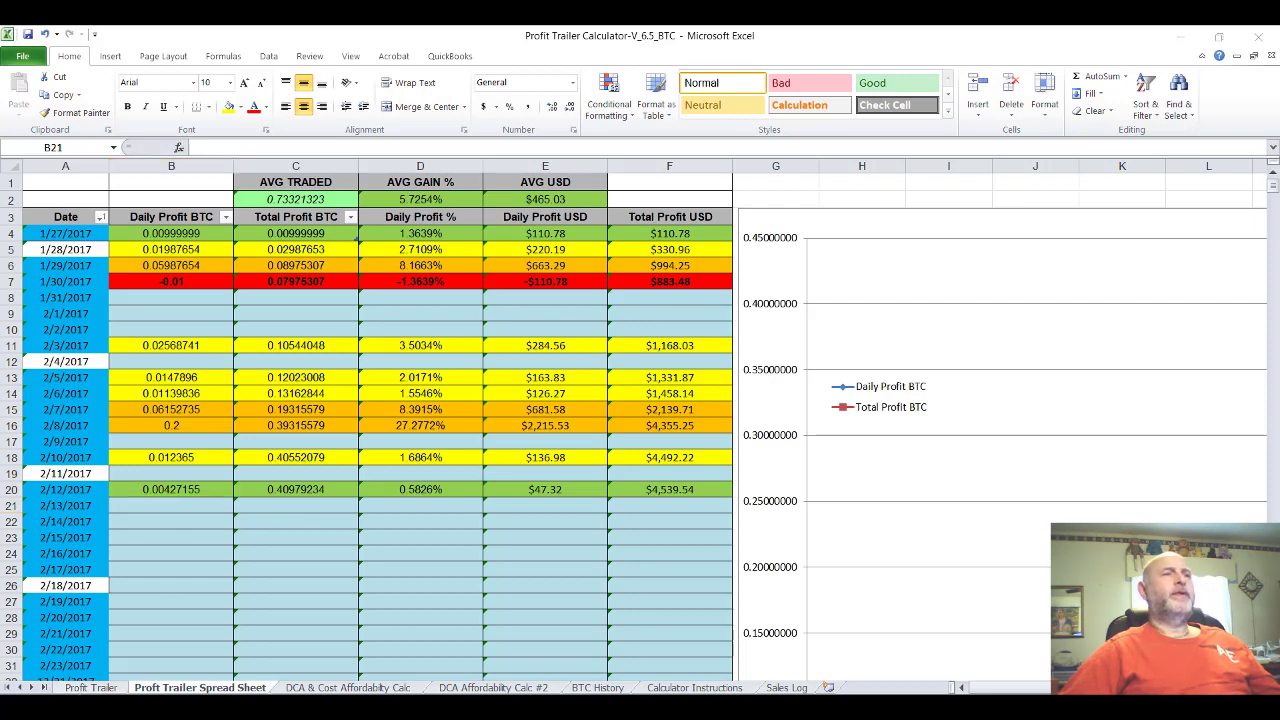
Browse to the Calculator folder in File Explorer and open the personal copy of the Profit Trailer Calculator workbook.
key("super+e")
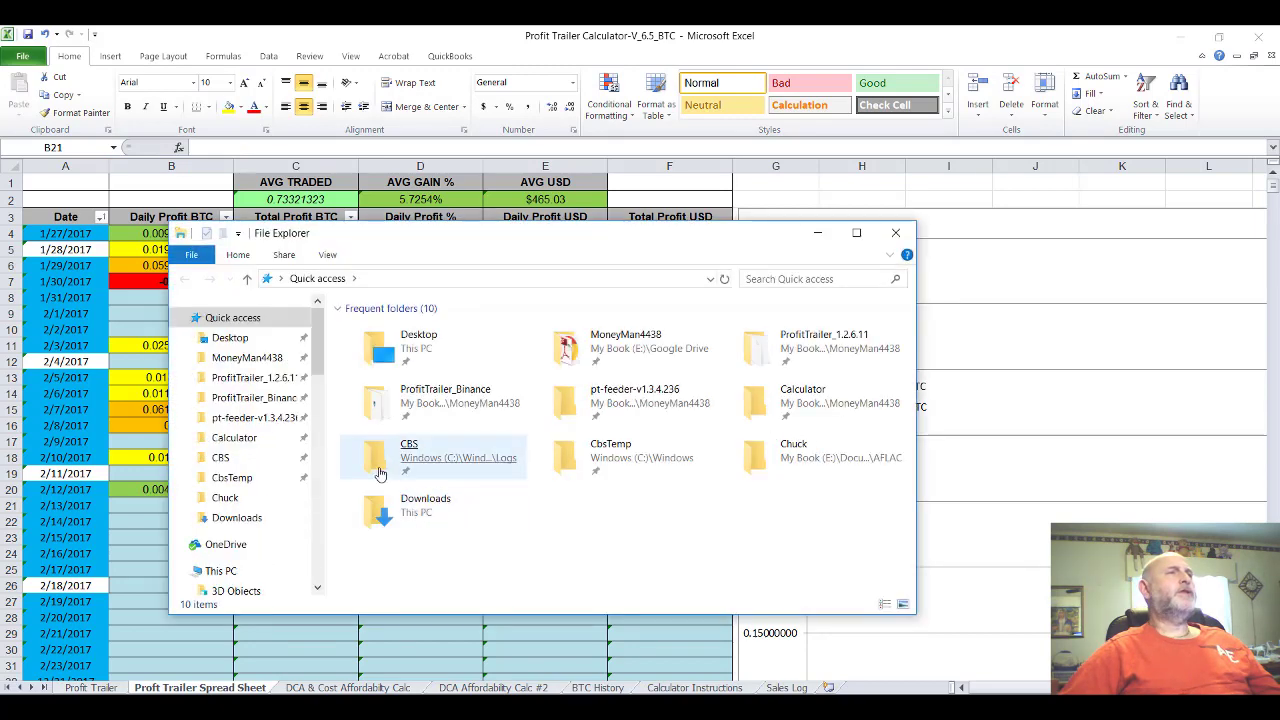
left_click(376, 452)
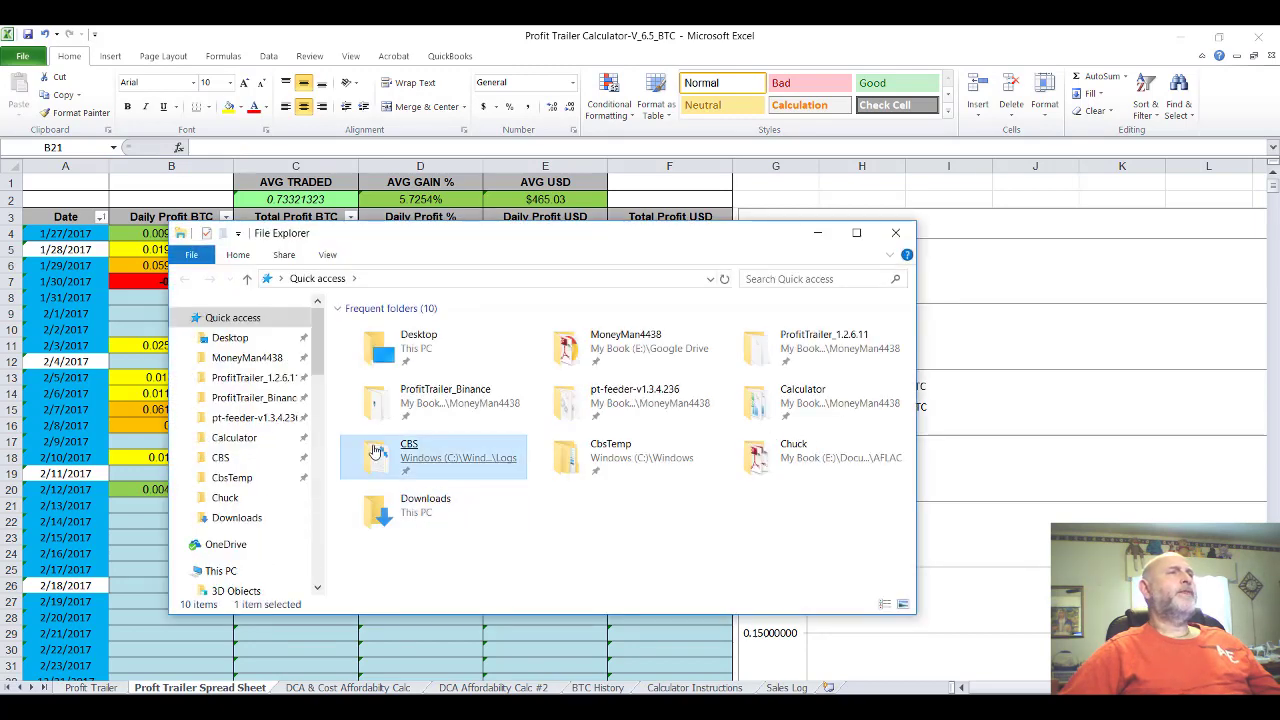
left_click(236, 439)
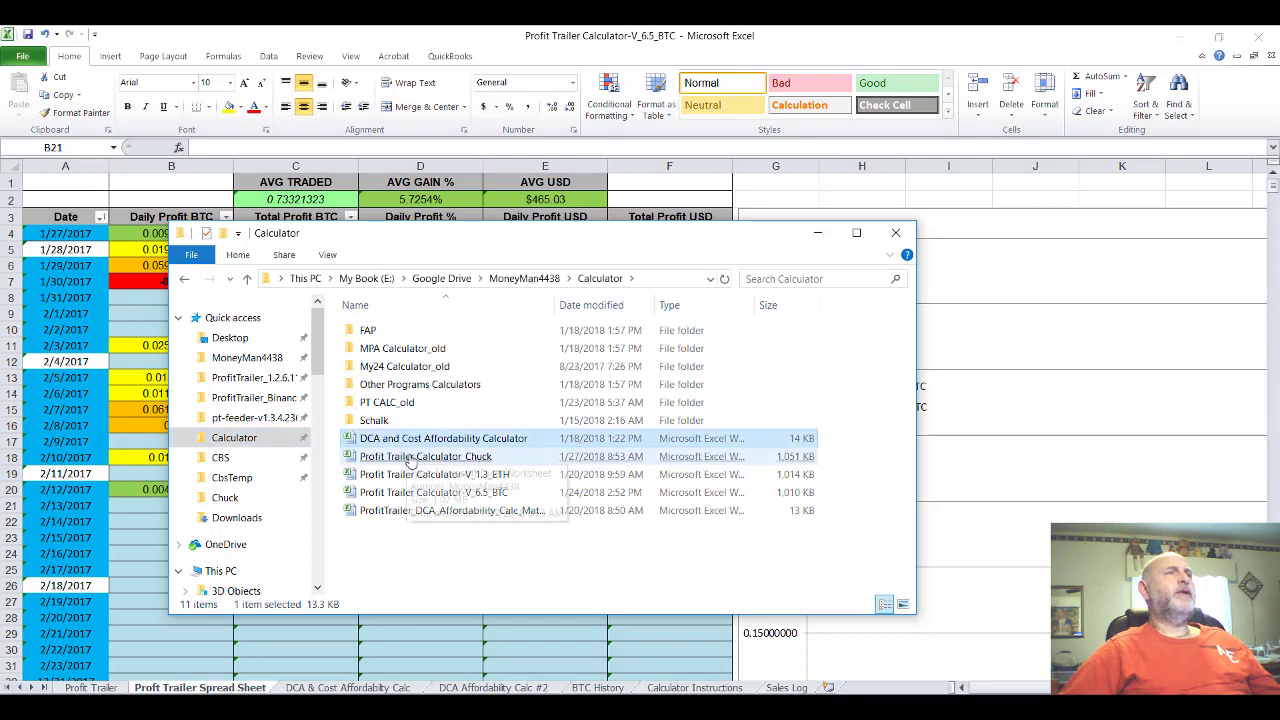
key("alt+Tab")
key("alt+Tab")
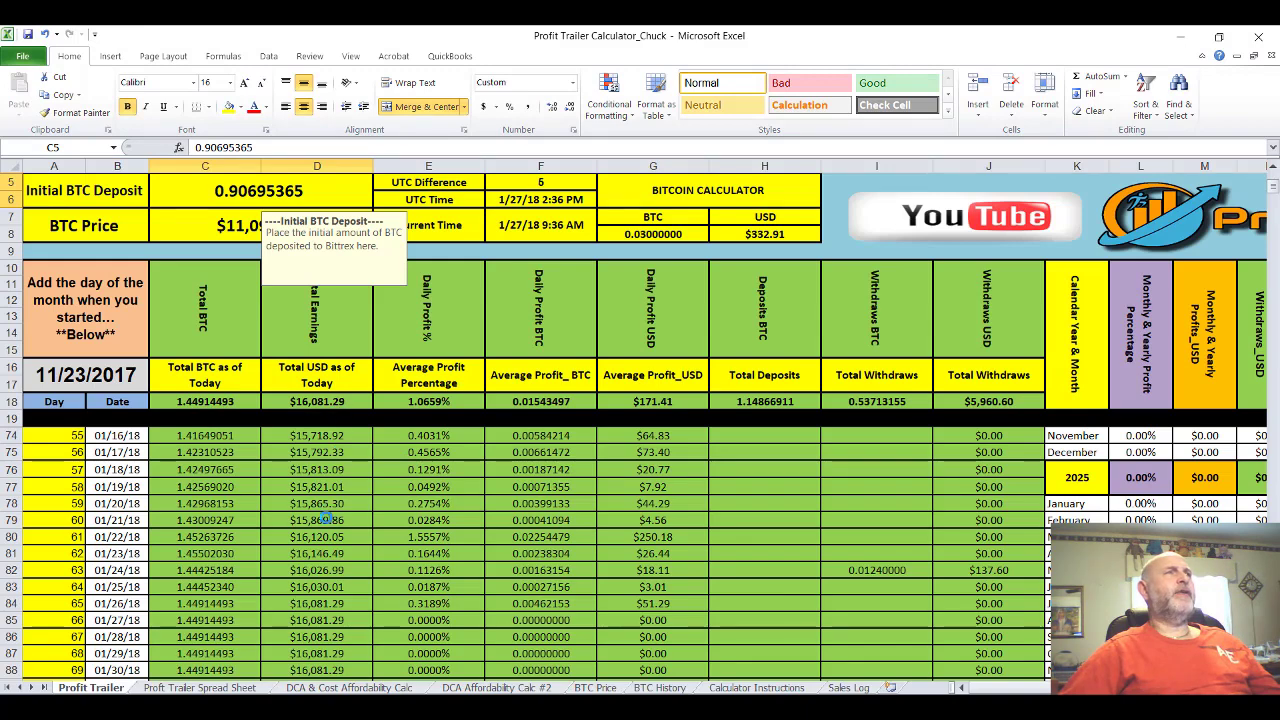
Review the daily profit entries and the Daily and Total Profit BTC chart on the Profit Trailer Spread Sheet.
left_click(240, 688)
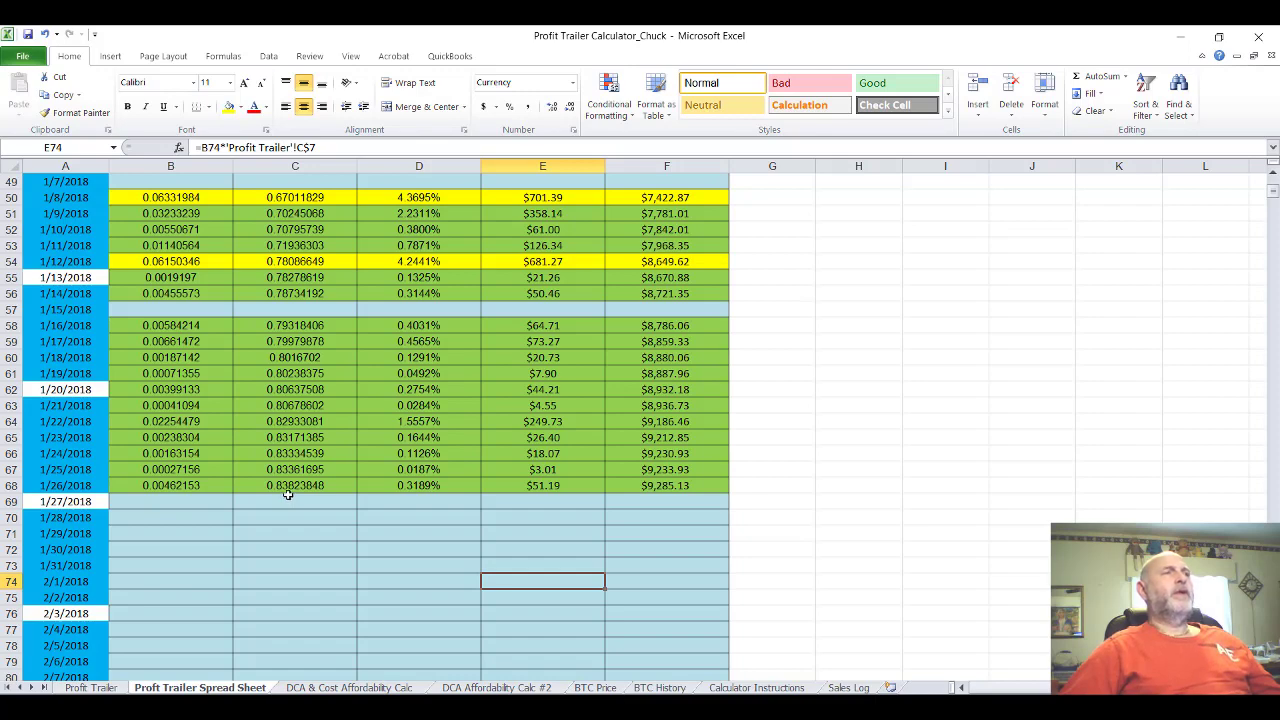
scroll(287, 494, "up", 16)
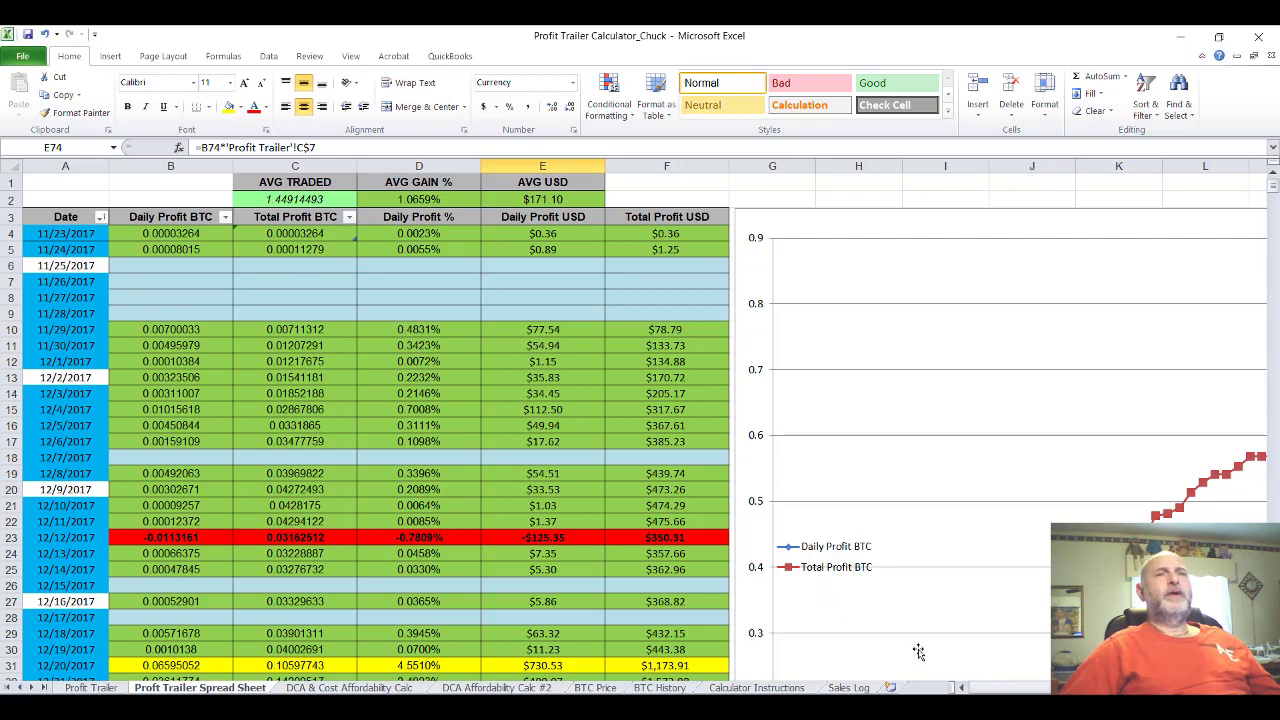
left_click_drag(987, 690, 1016, 689)
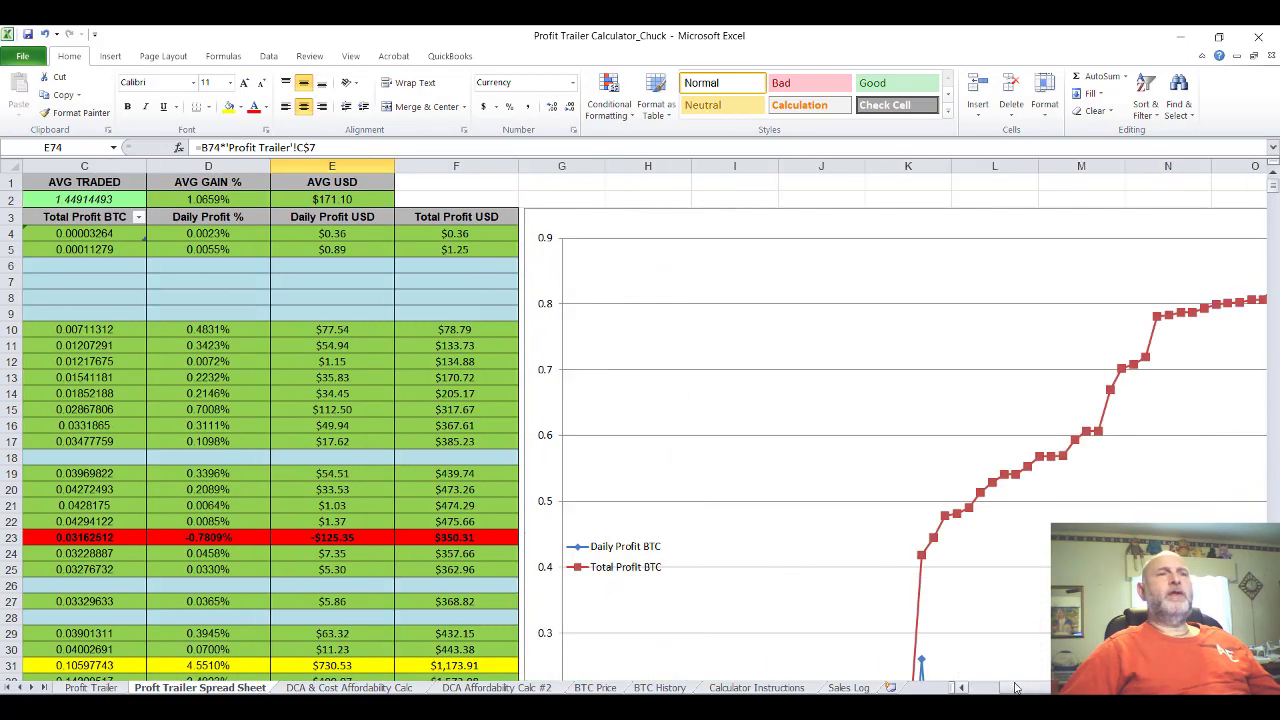
scroll(1001, 645, "down", 2)
scroll(1001, 645, "down", 2)
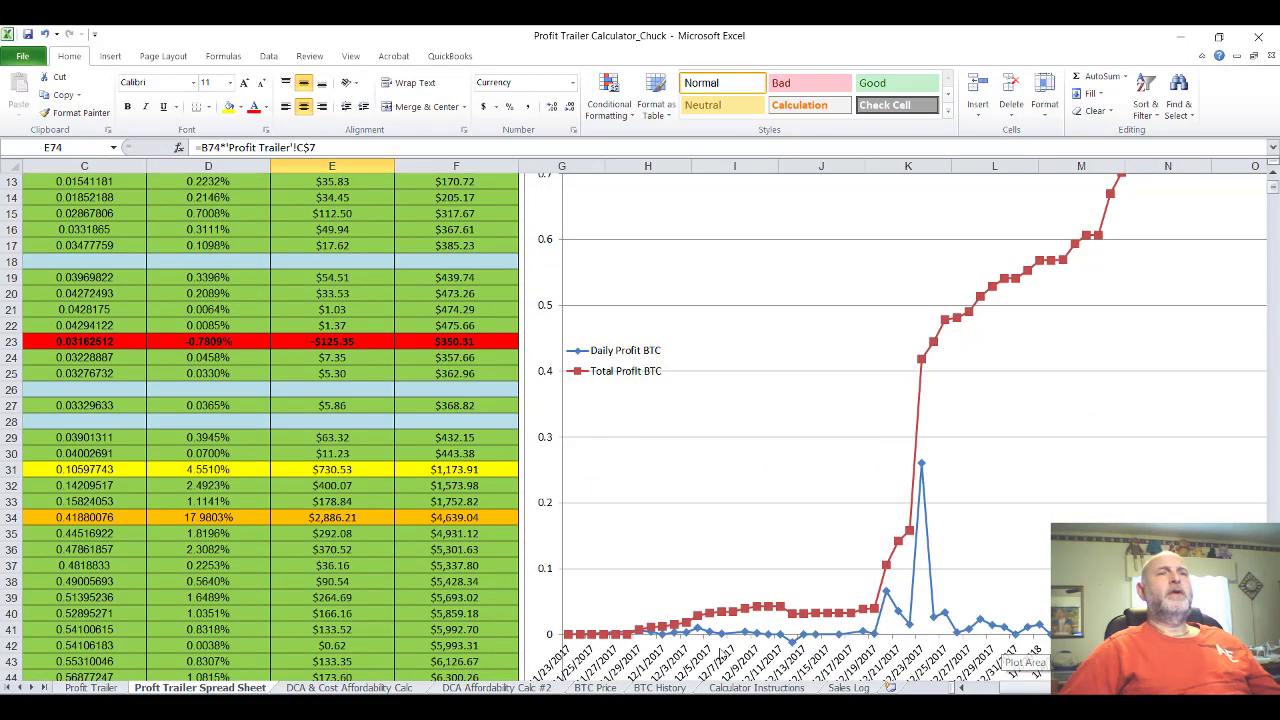
mouse_move(920, 500)
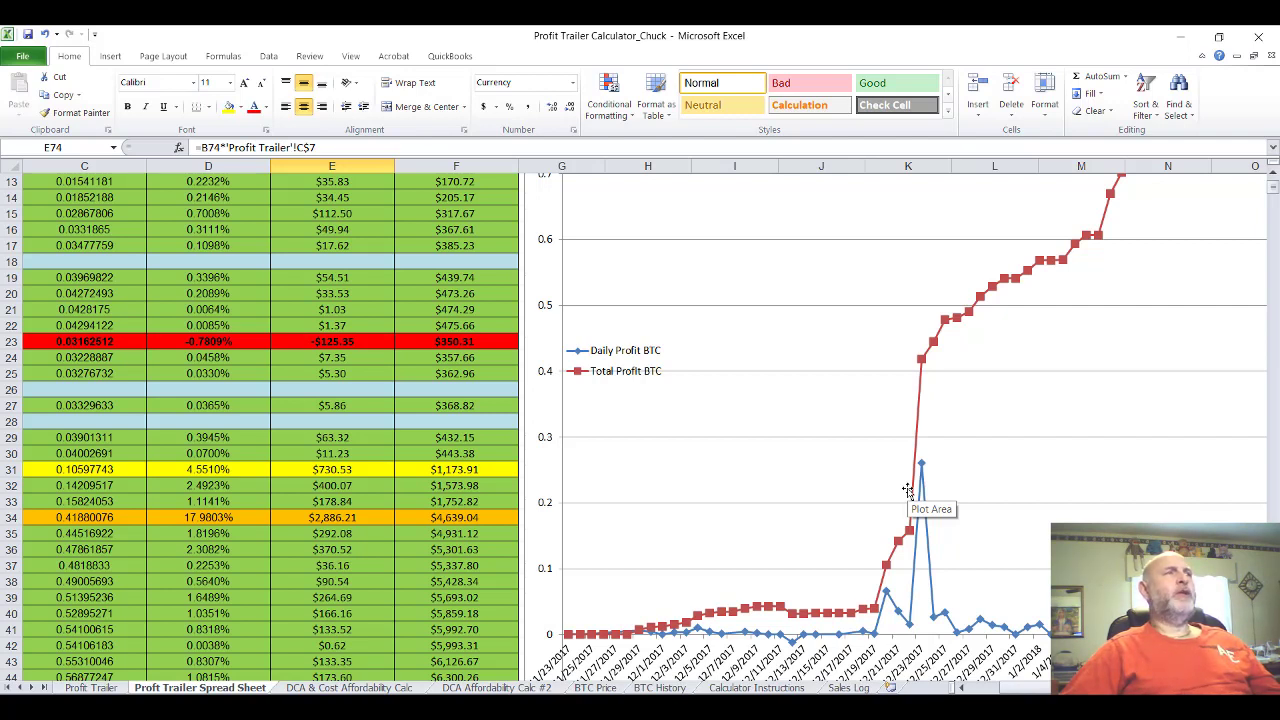
Review the daily log on the Profit Trailer sheet back to its first day, 11/23/17.
left_click(90, 689)
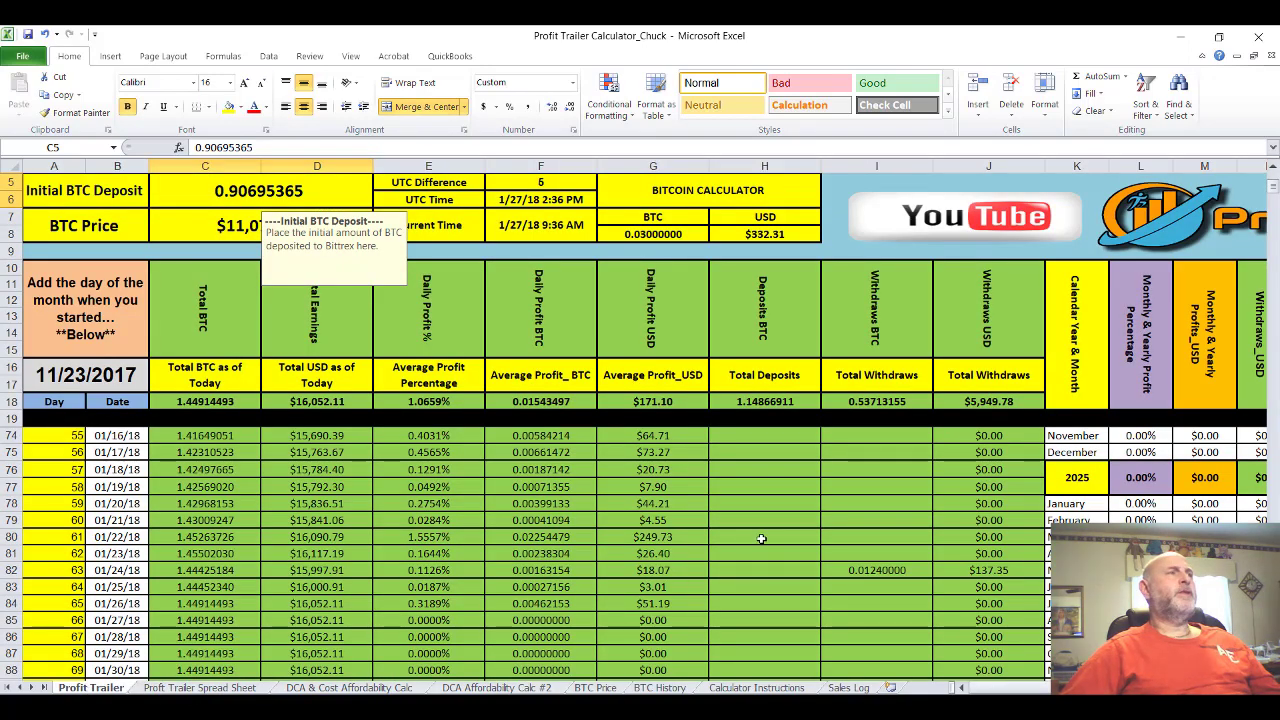
scroll(761, 539, "up", 17)
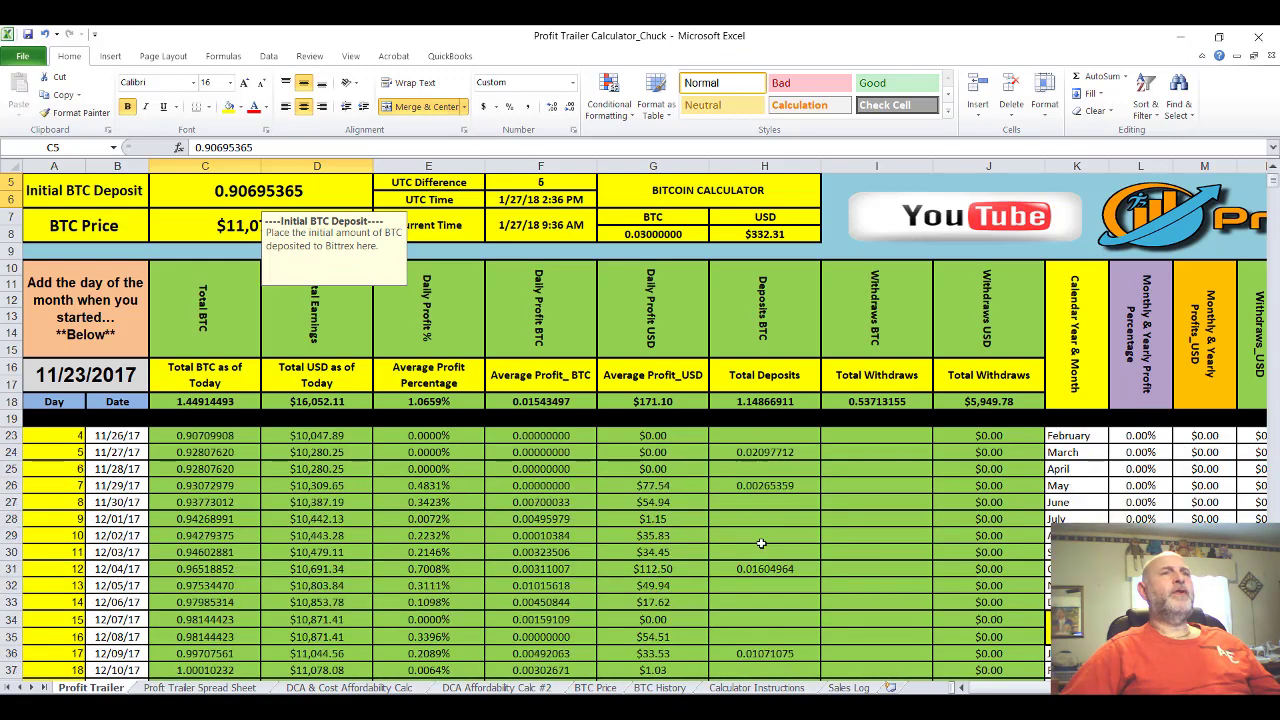
scroll(761, 543, "up", 1)
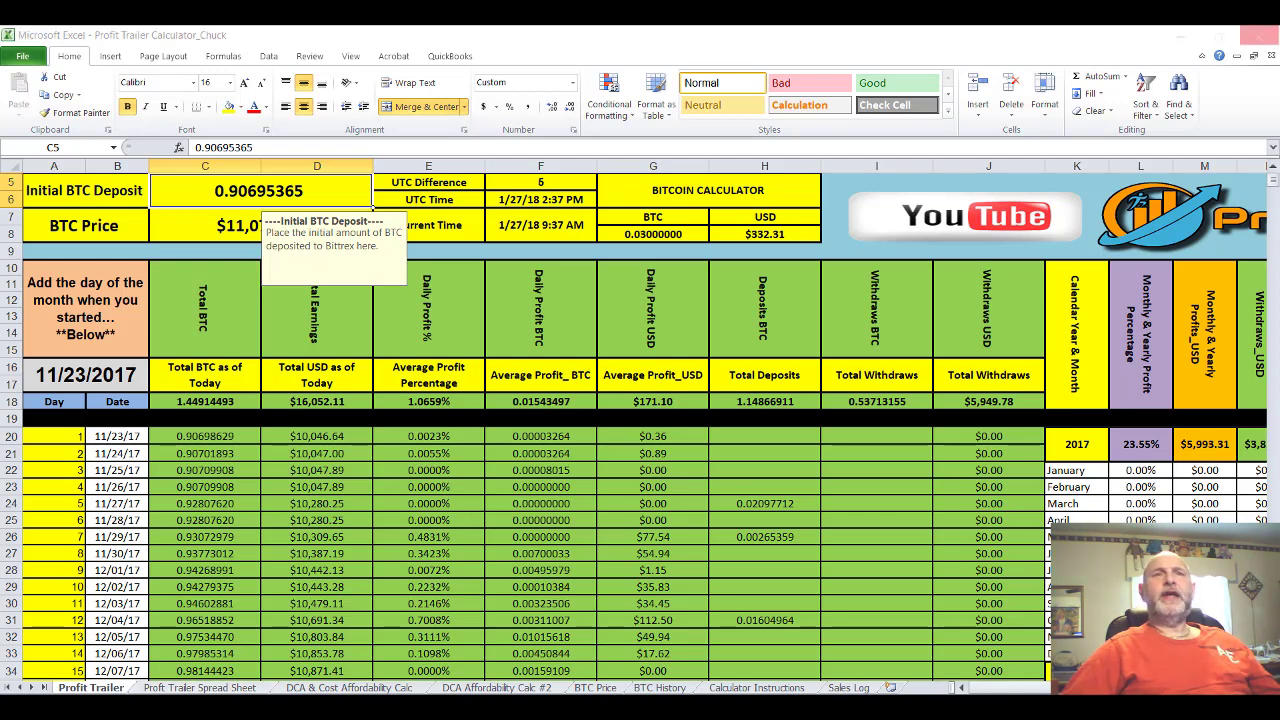
Switch to the Swiss Gold Global page in the browser and review its contract purchases and transactions history.
key("alt+Tab")
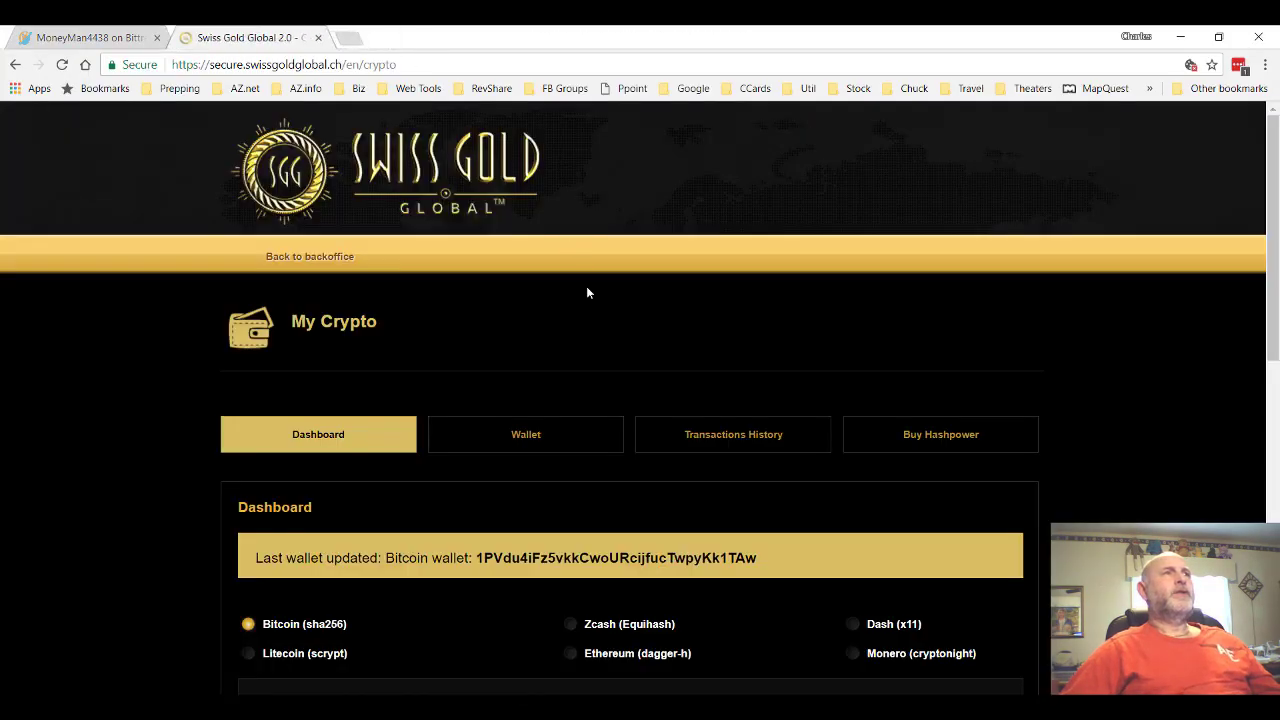
scroll(772, 410, "down", 3)
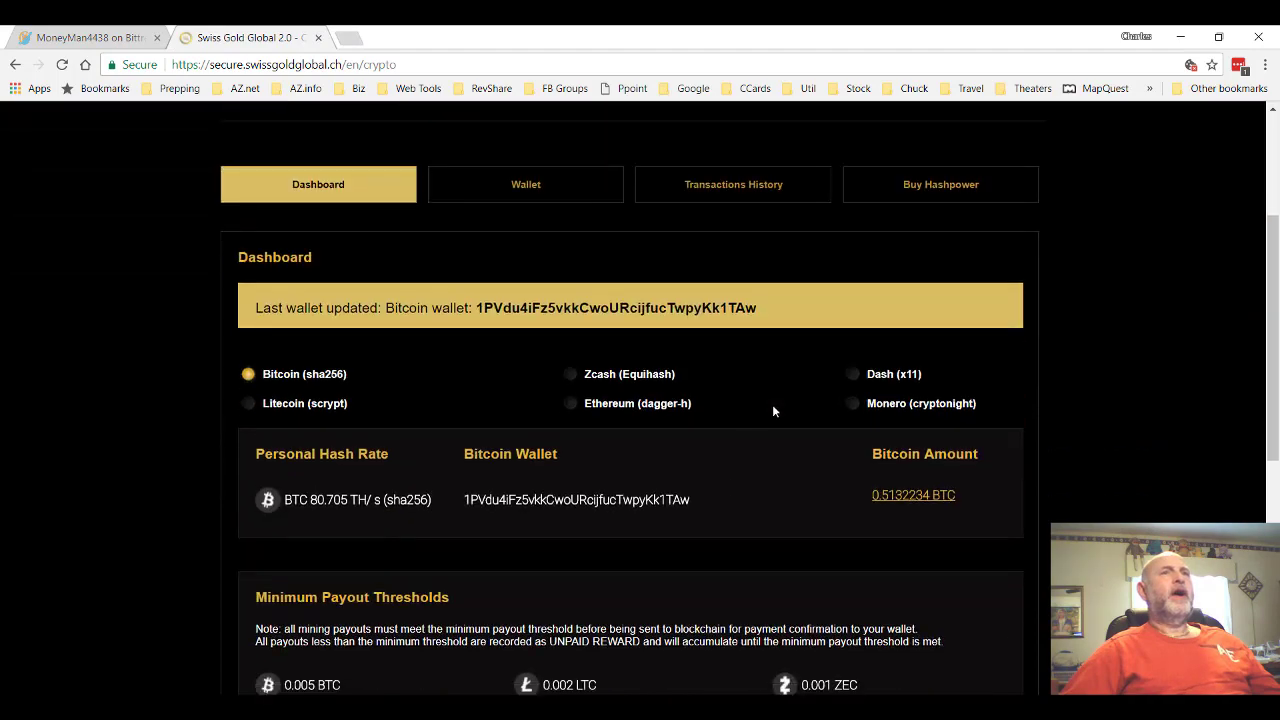
left_click(752, 192)
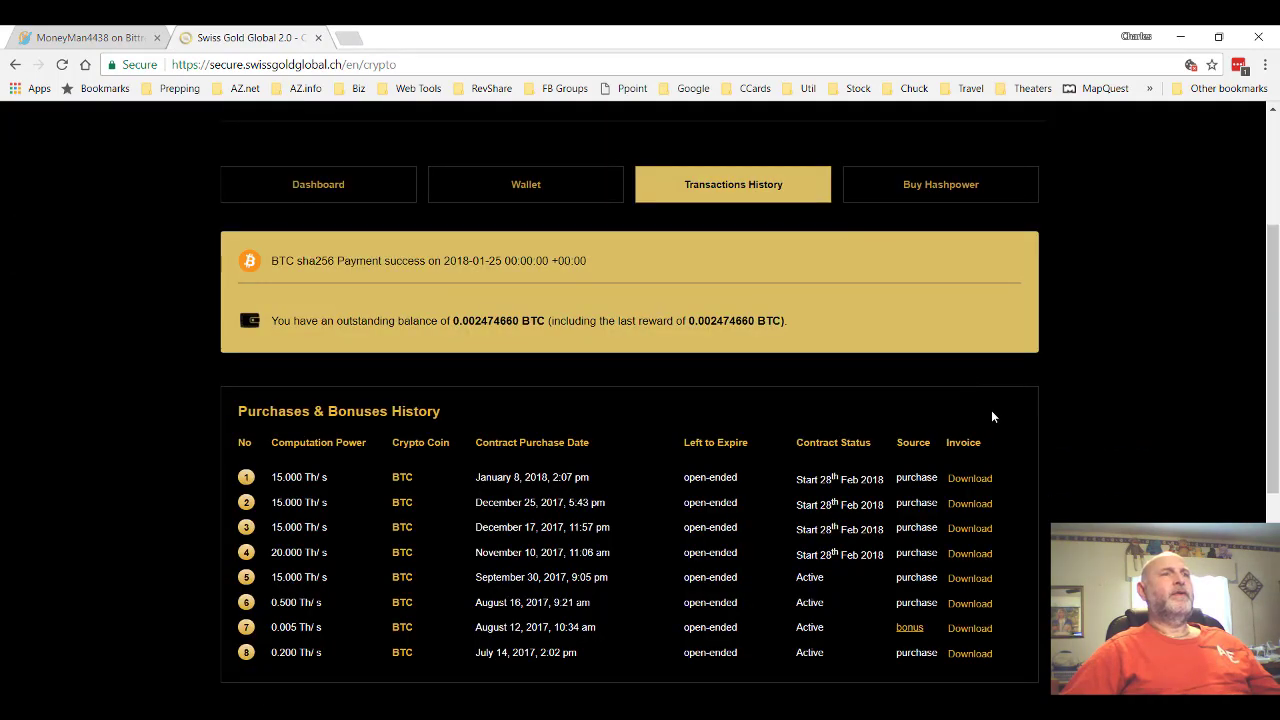
scroll(995, 420, "down", 2)
scroll(1002, 440, "down", 1)
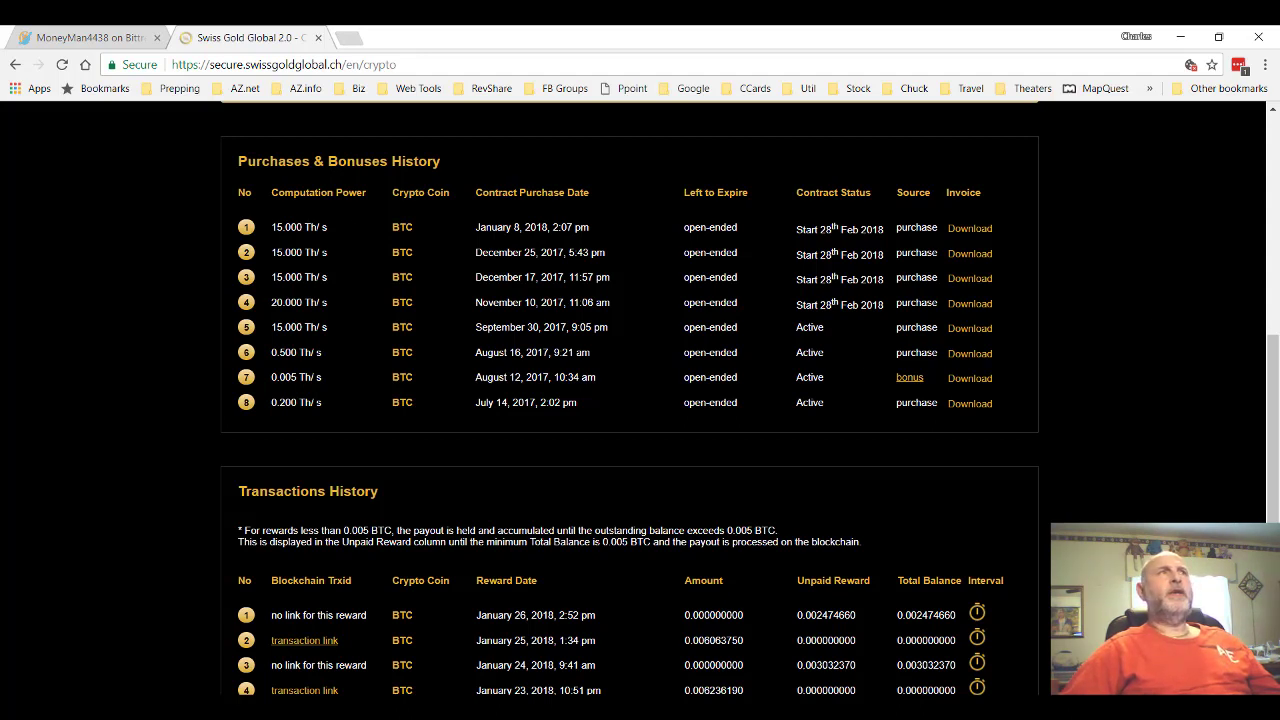
Open the bookmarked Alloscomp Bitcoin Mining Calculator from the RevShare Mining bookmarks.
left_click(500, 90)
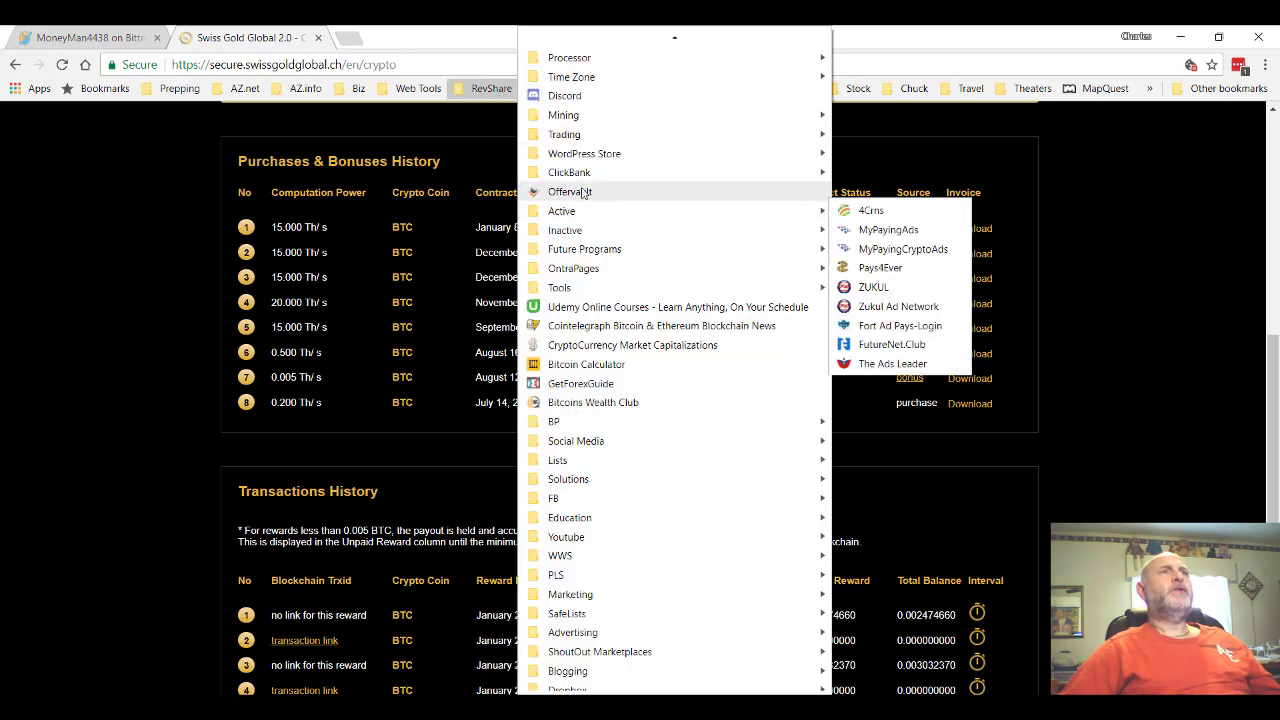
mouse_move(570, 115)
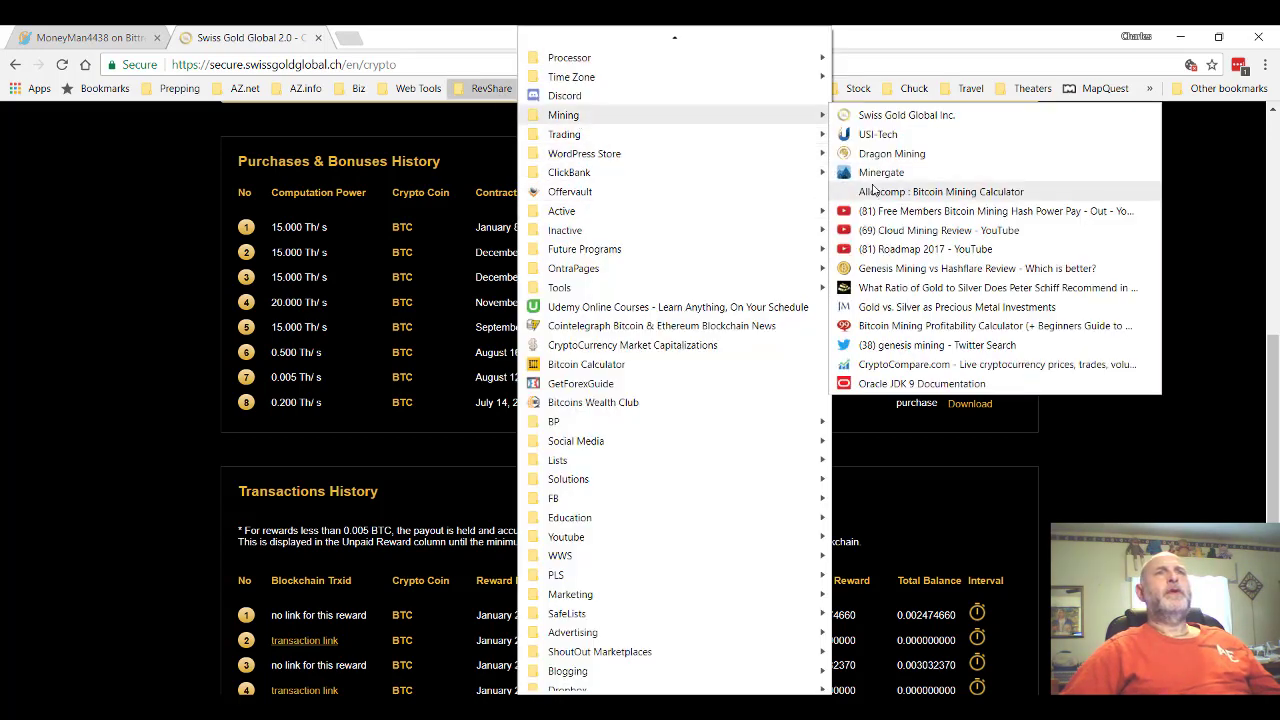
left_click(872, 190)
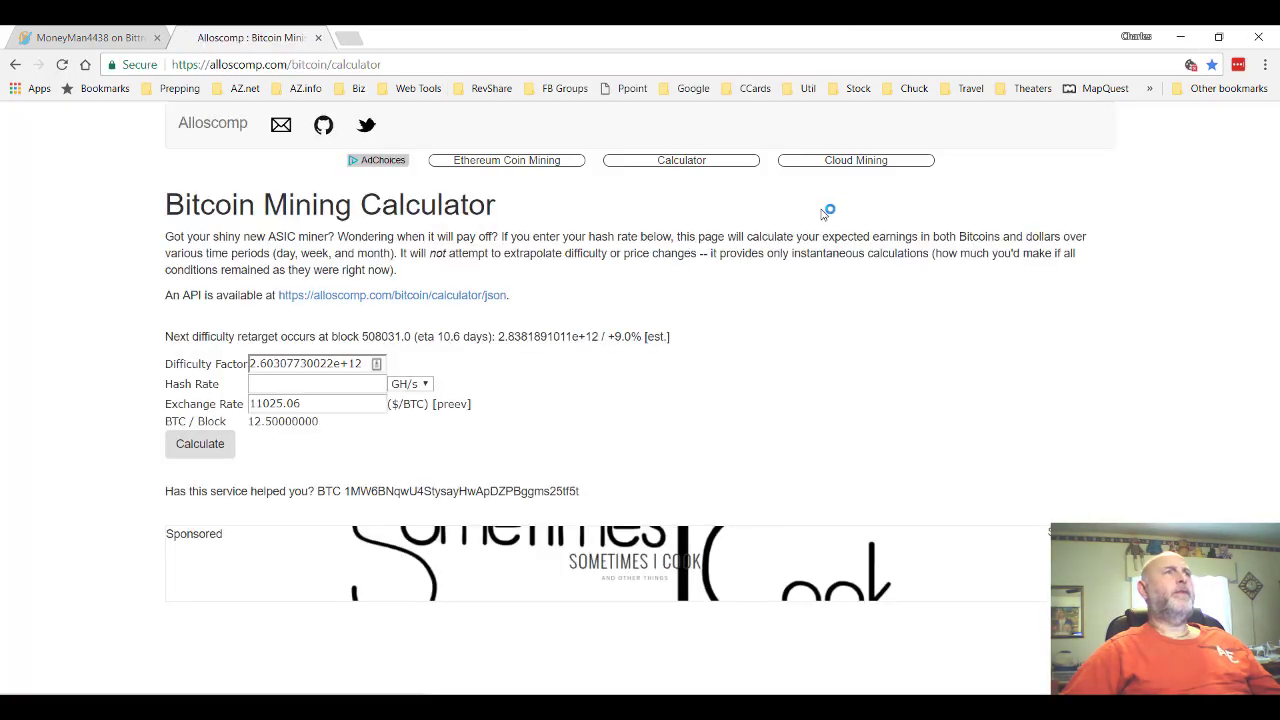
Calculate the mining earnings for a hash rate of 75.705 TH/s.
left_click(420, 393)
left_click(405, 422)
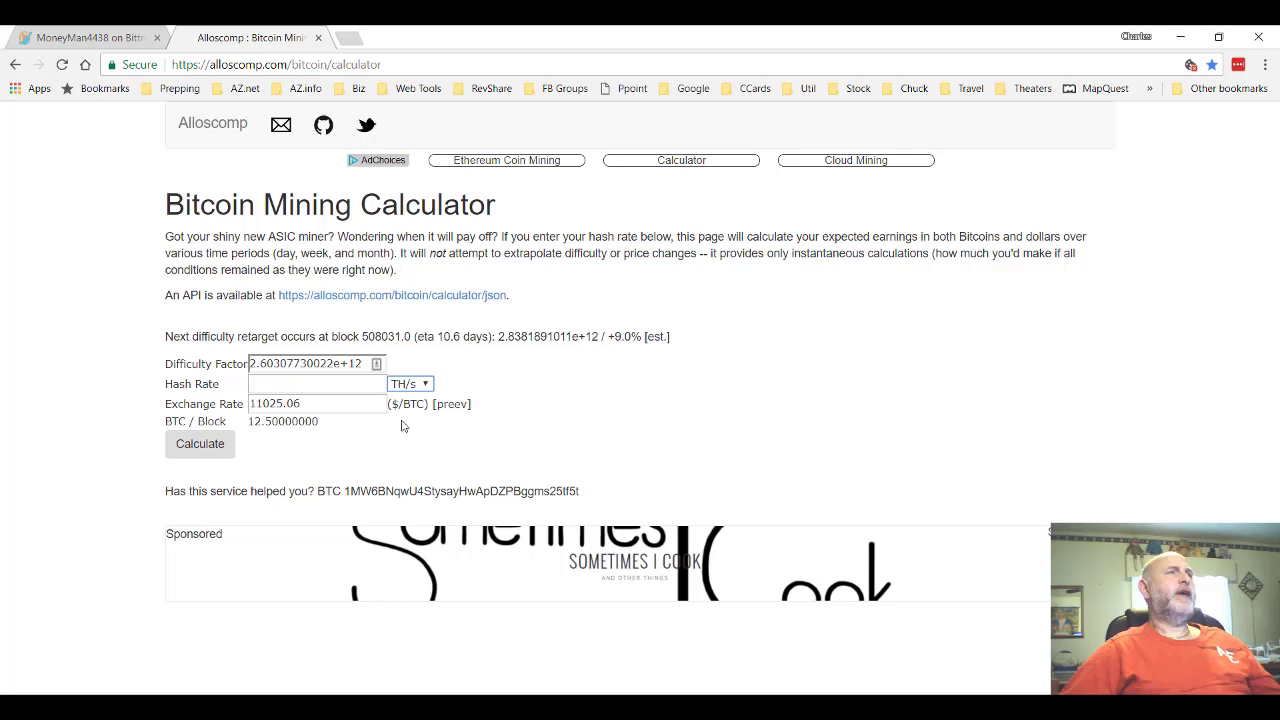
left_click(332, 385)
type("75")
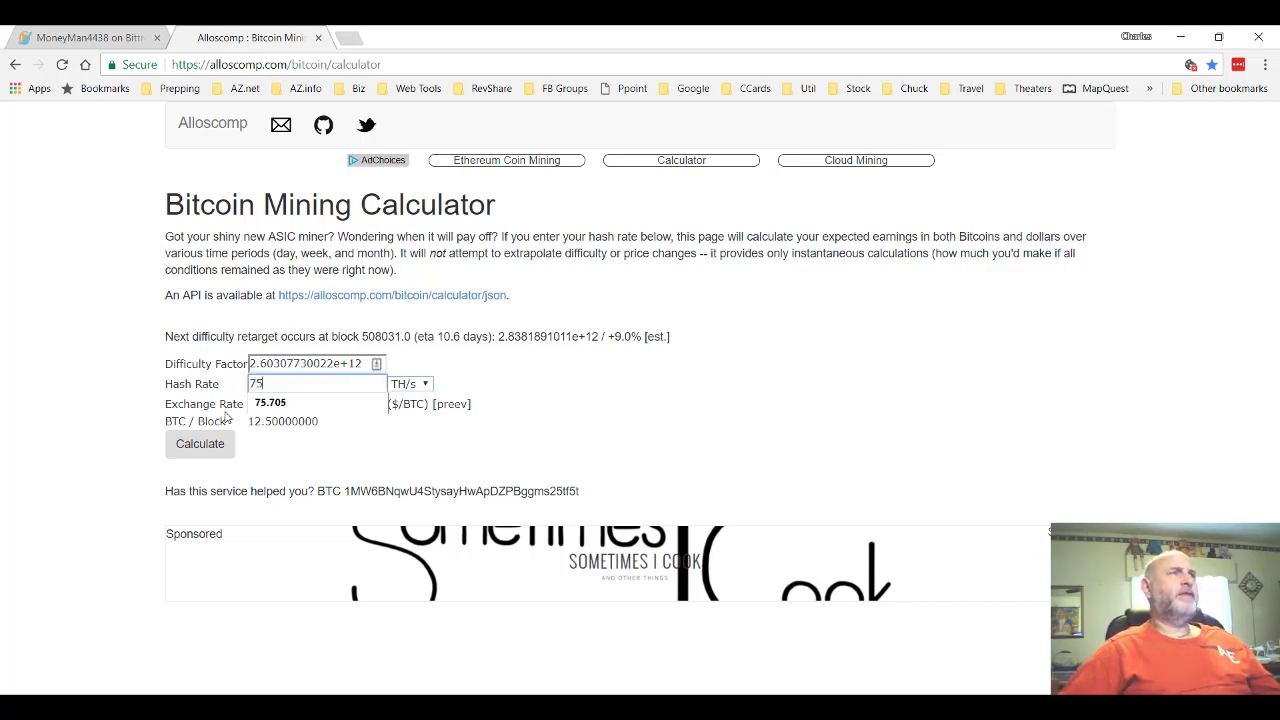
left_click(272, 403)
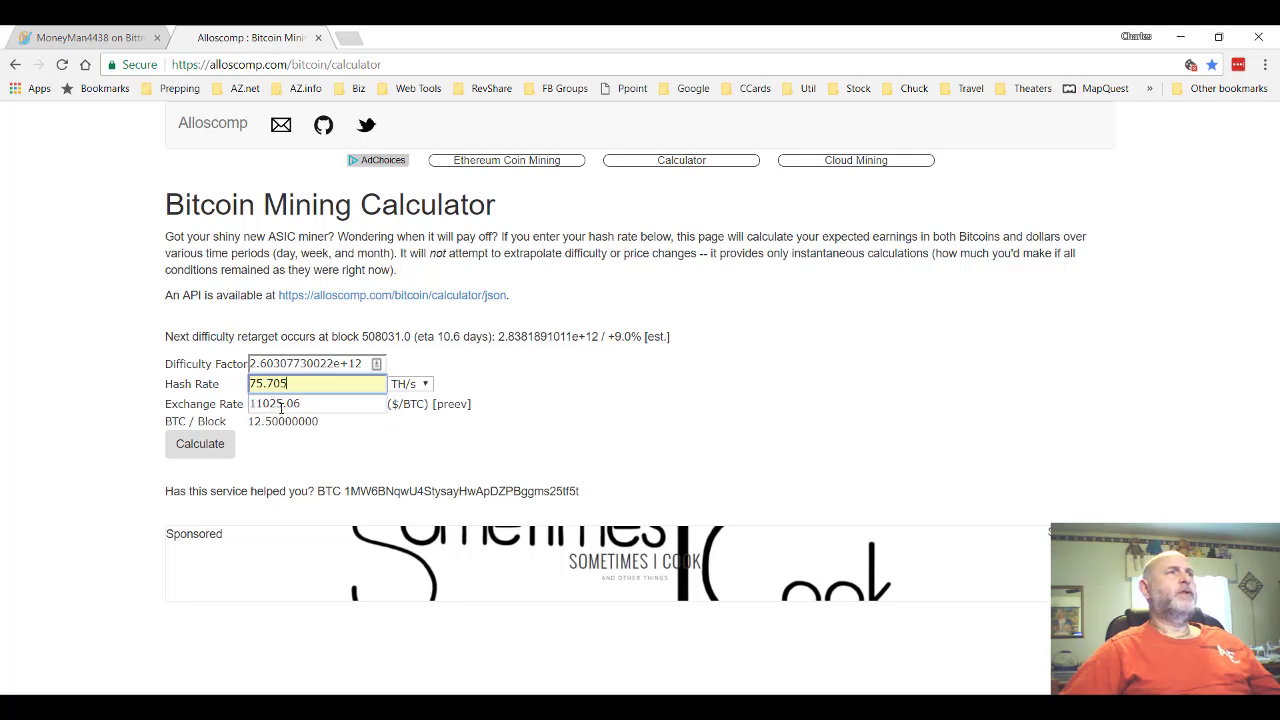
left_click(221, 456)
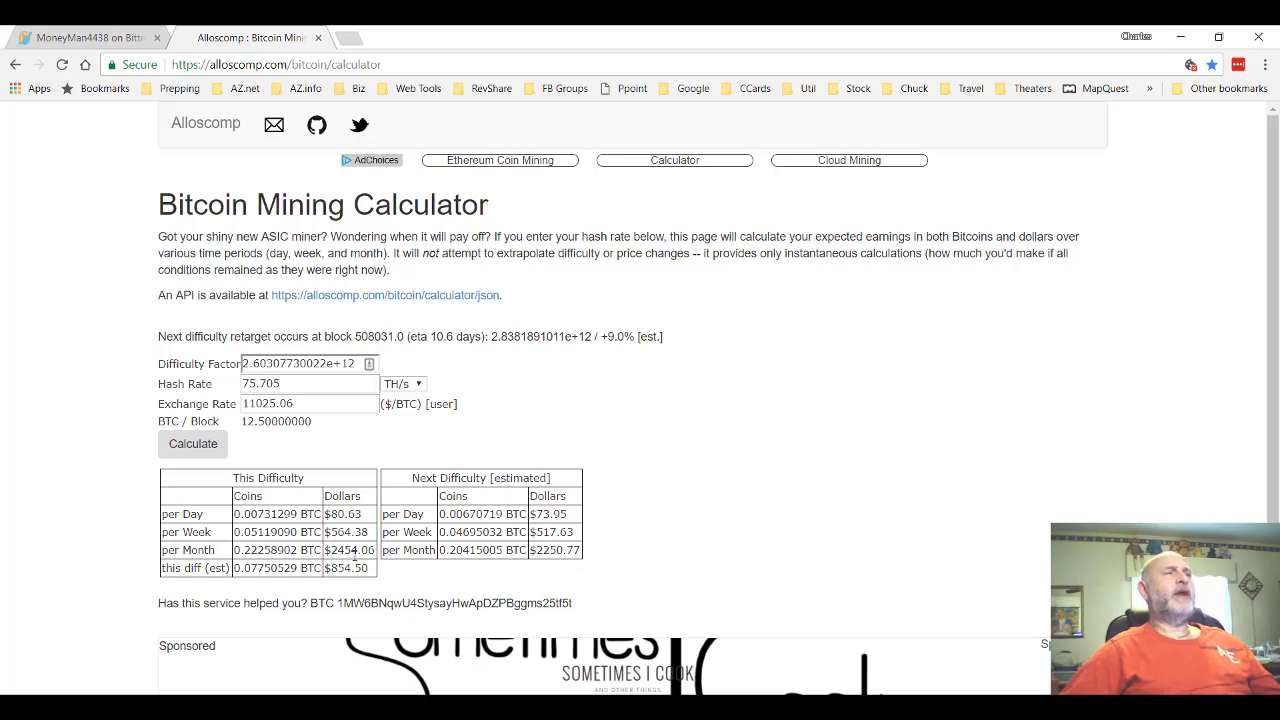
Set the exchange rate to 20000 dollars per BTC and recalculate the mining earnings.
left_click_drag(300, 404, 240, 403)
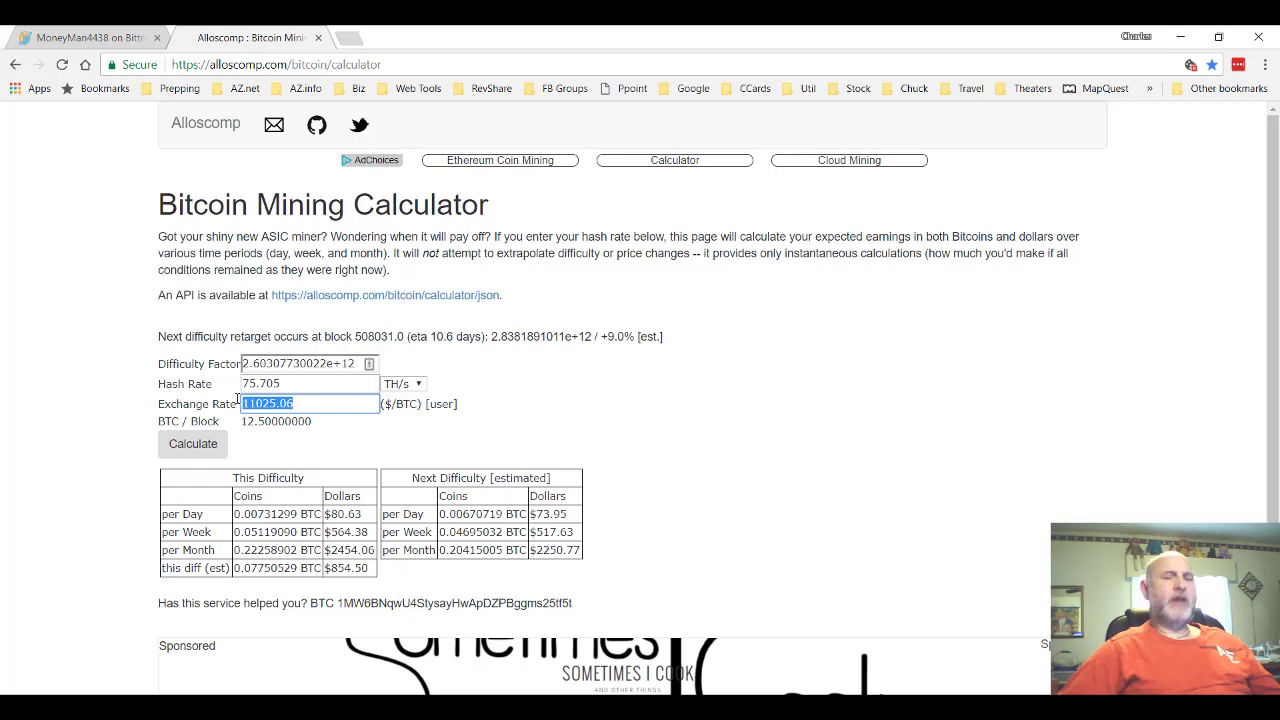
type("20")
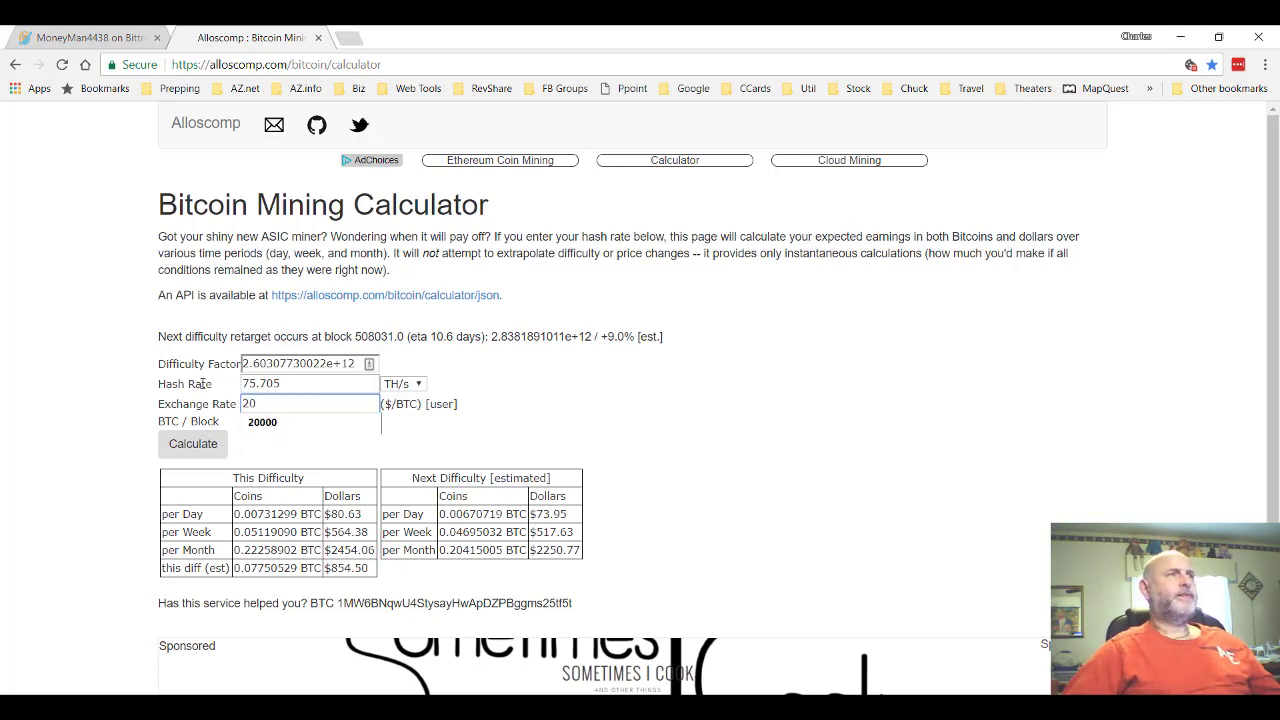
left_click(277, 423)
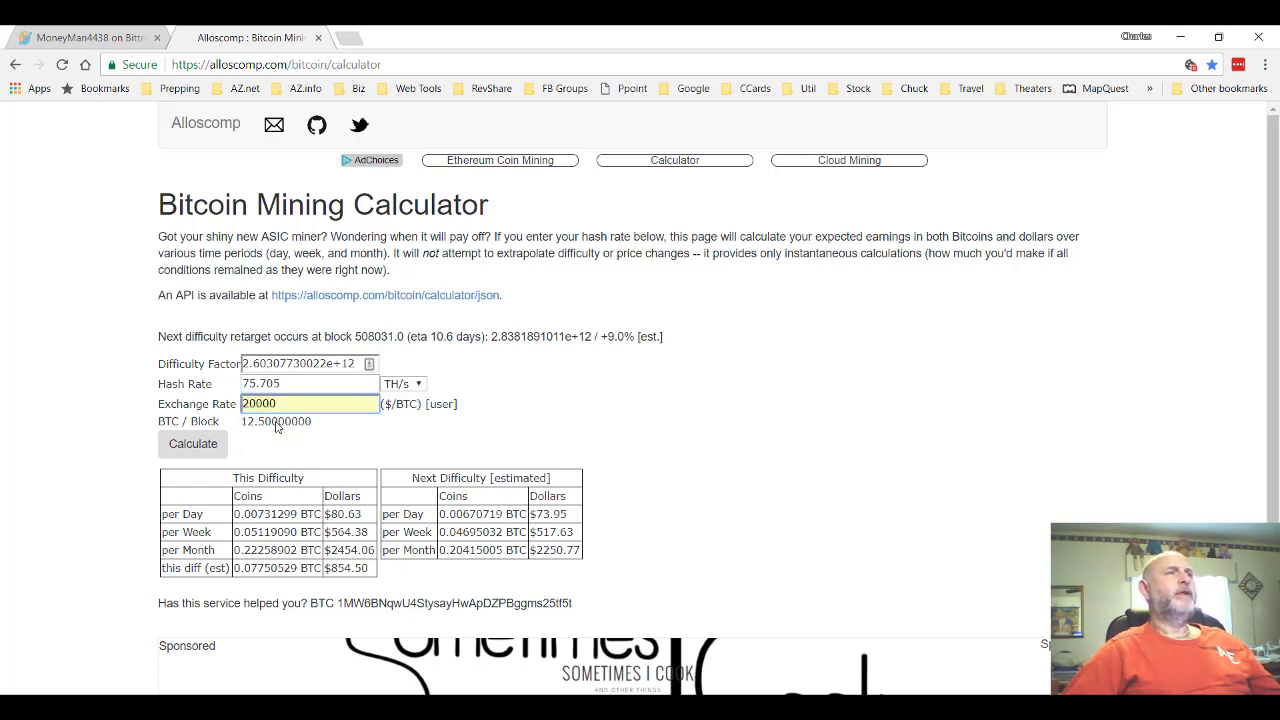
left_click(204, 442)
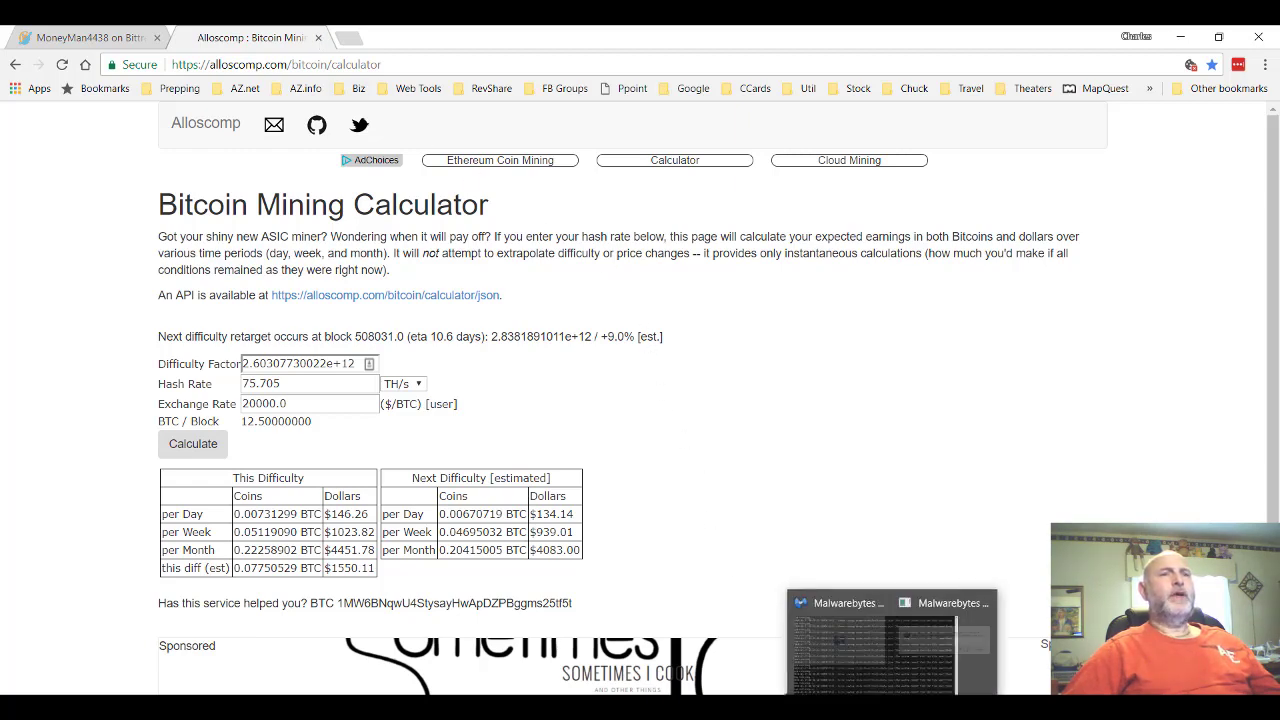
Check the ProfitTrailer Monitoring page and return to the Profit Trailer sheet of the Profit Trailer Calculator-V_6.5_BTC workbook.
left_click(50, 42)
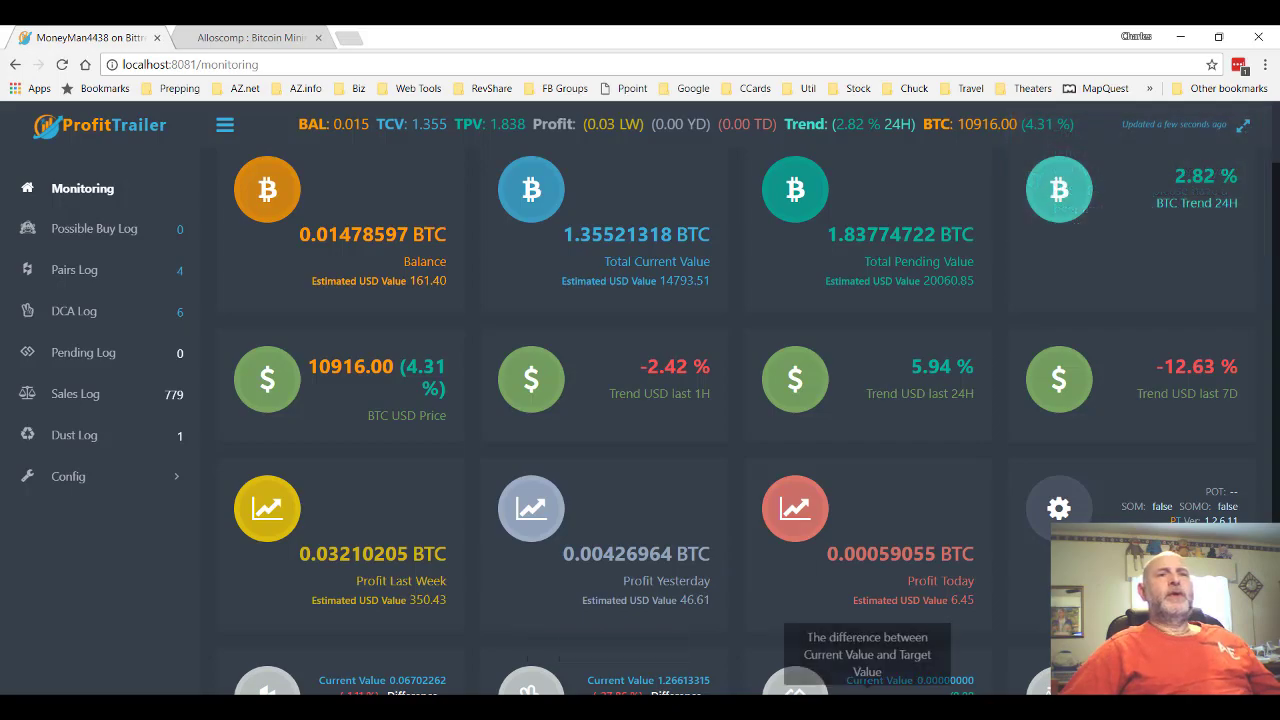
mouse_move(805, 705)
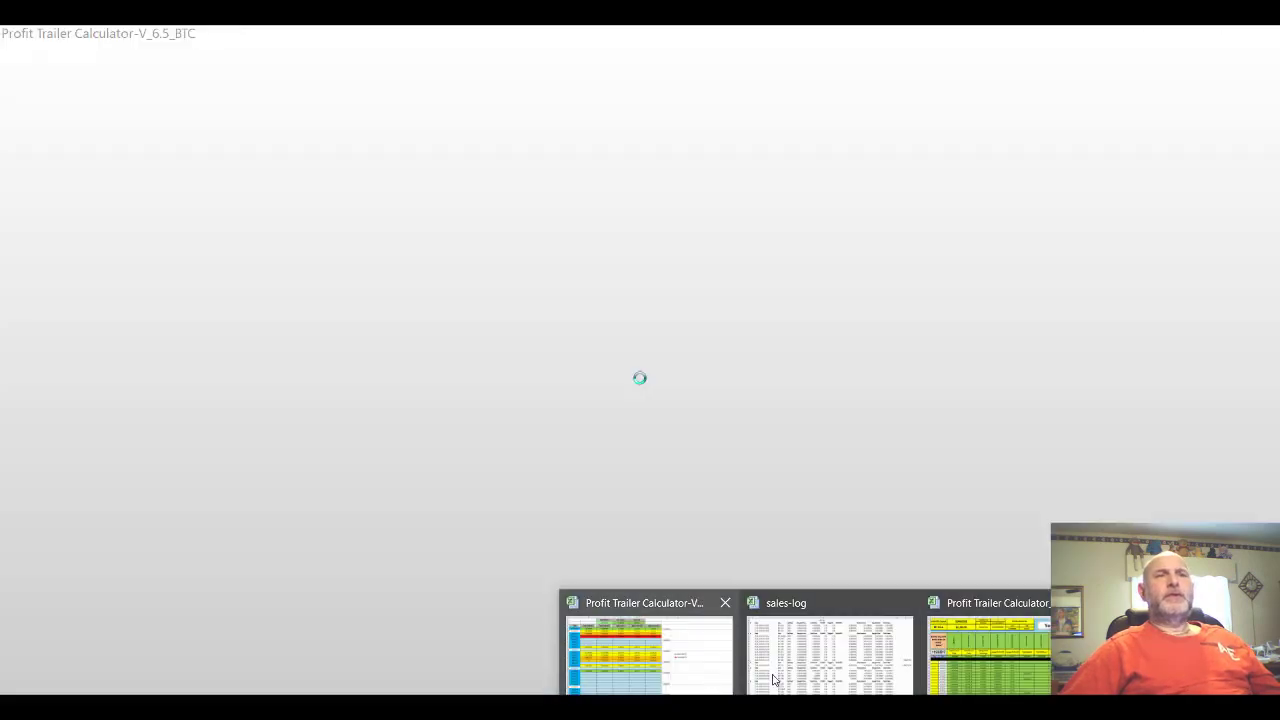
mouse_move(905, 667)
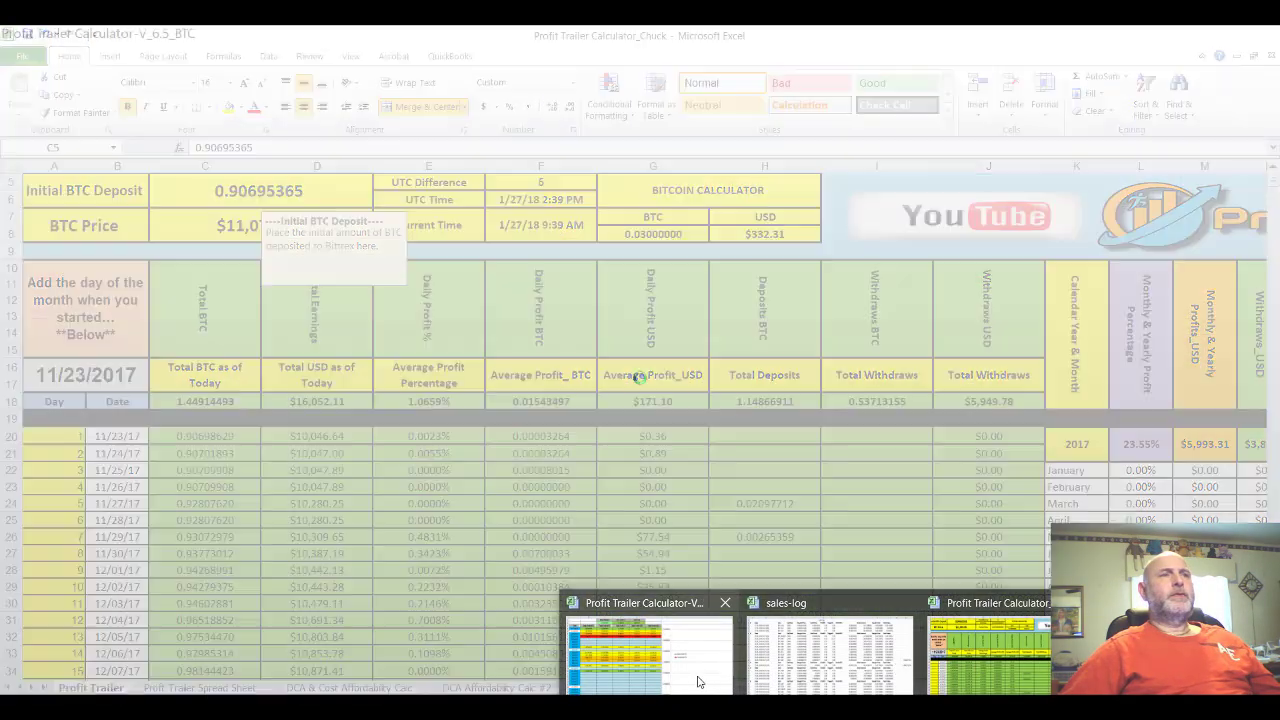
left_click(635, 640)
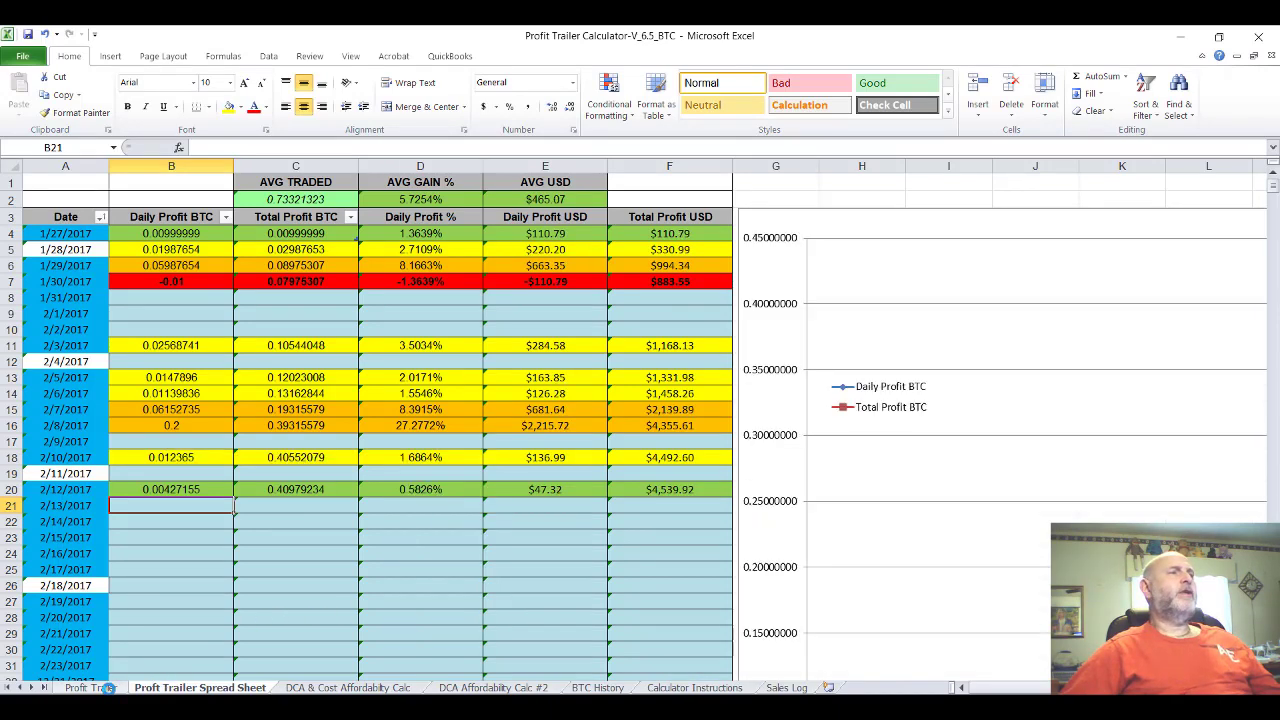
left_click(100, 688)
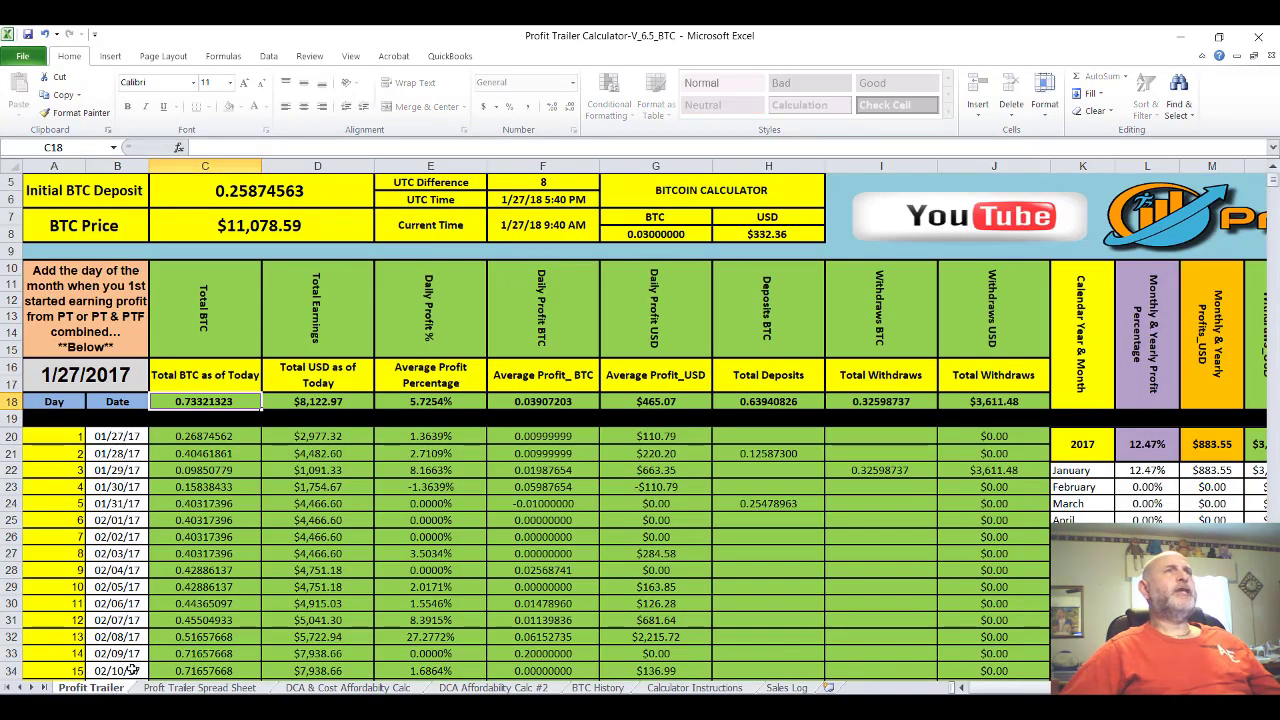